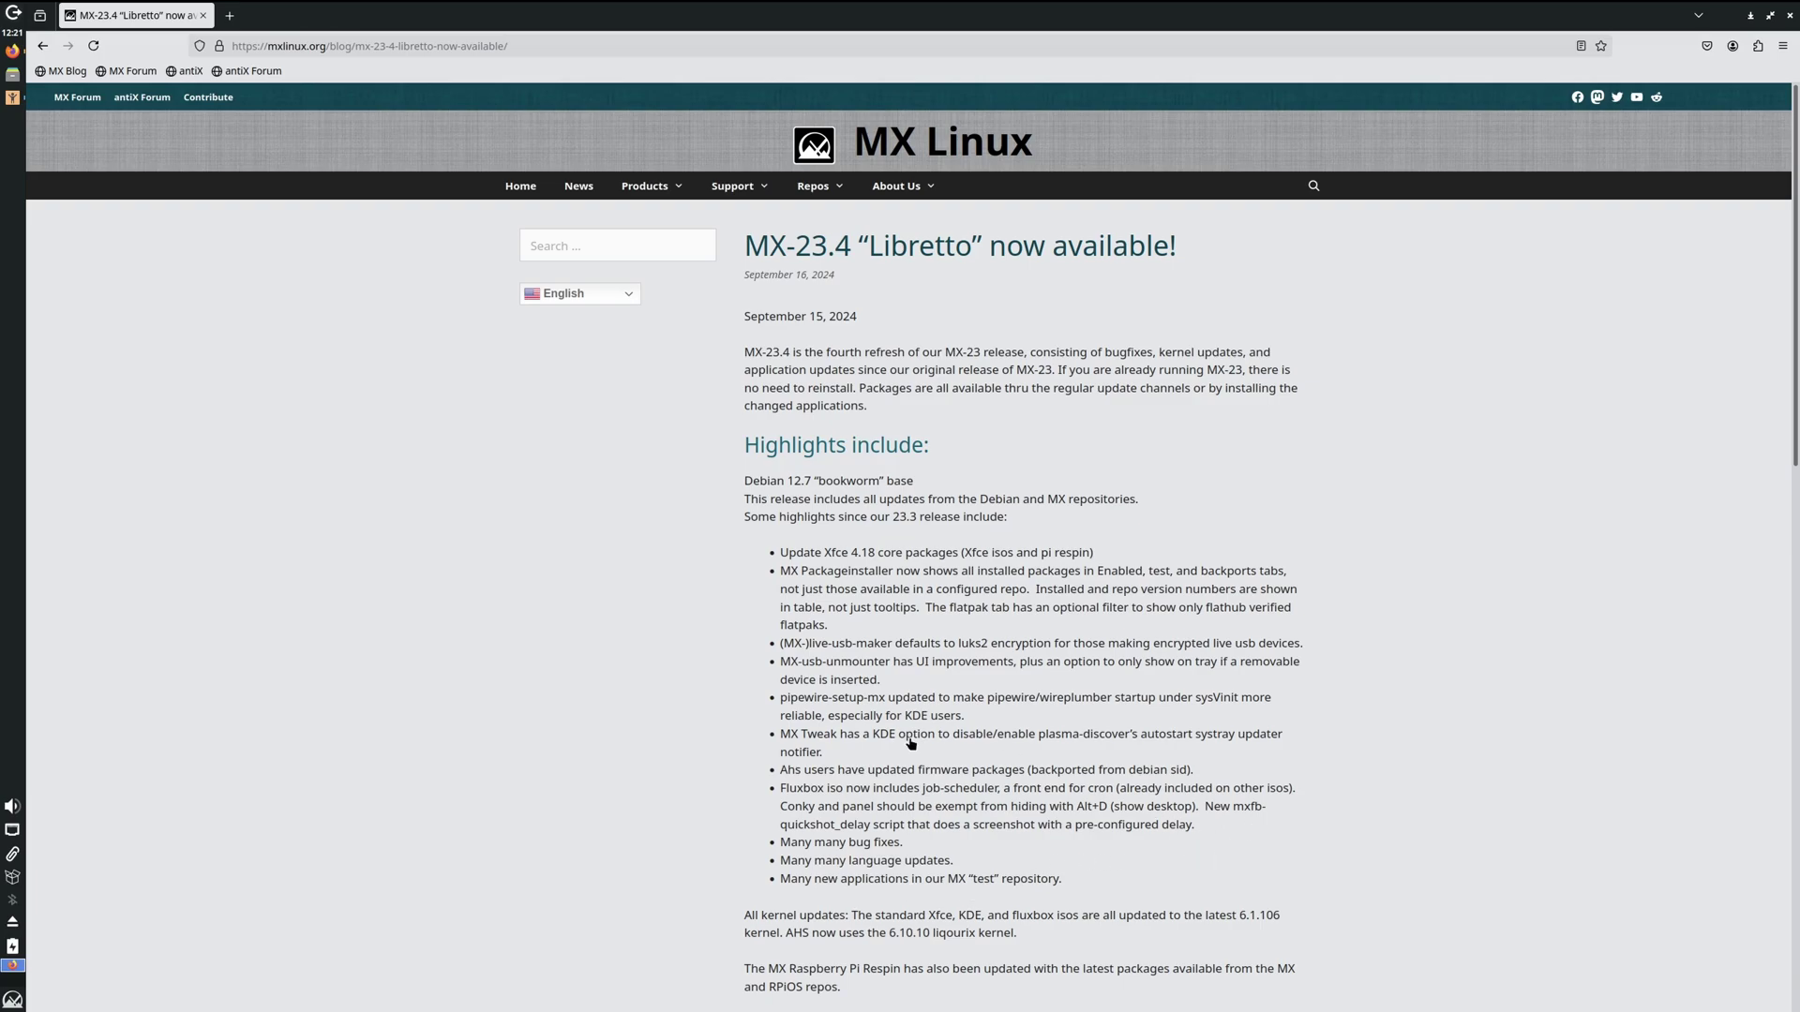
Step: Download MX-23.4_x64.iso from the Direct Downloads list of the release announcement
scroll(1289, 640, down, 5)
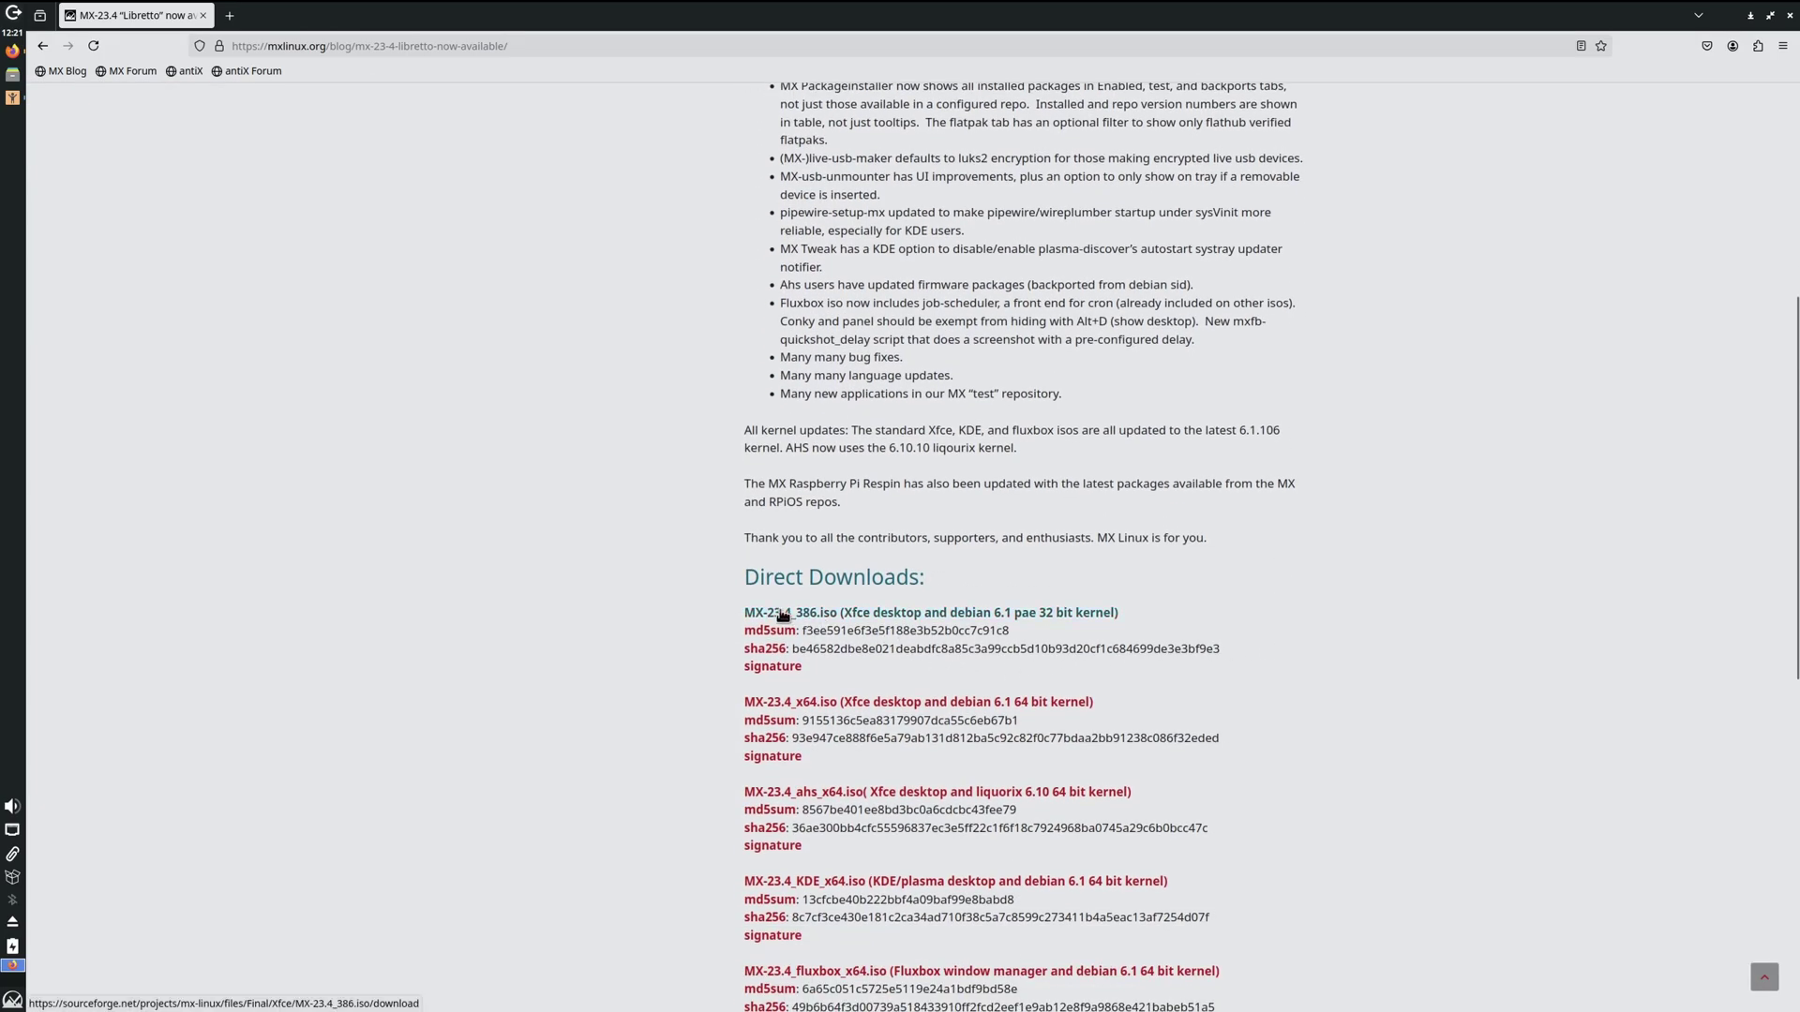
click(764, 707)
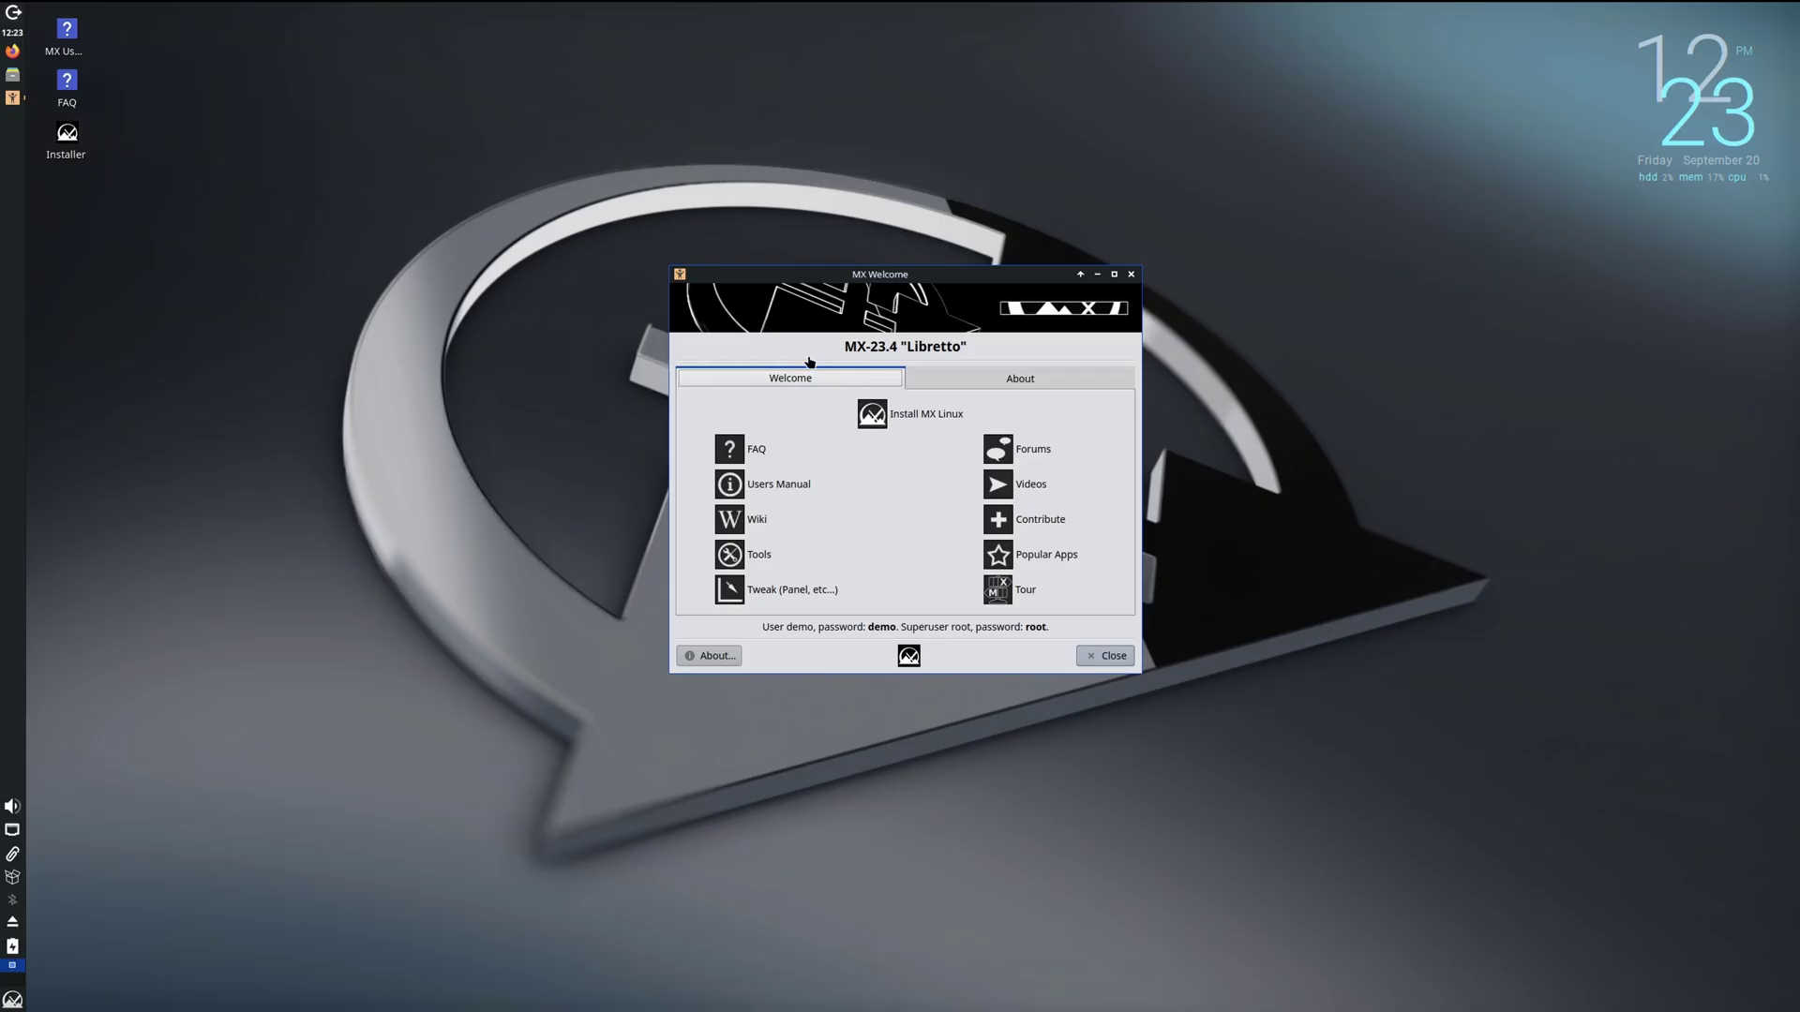
Step: Start the MX Linux installer from the Install MX Linux button on the Welcome tab
click(915, 415)
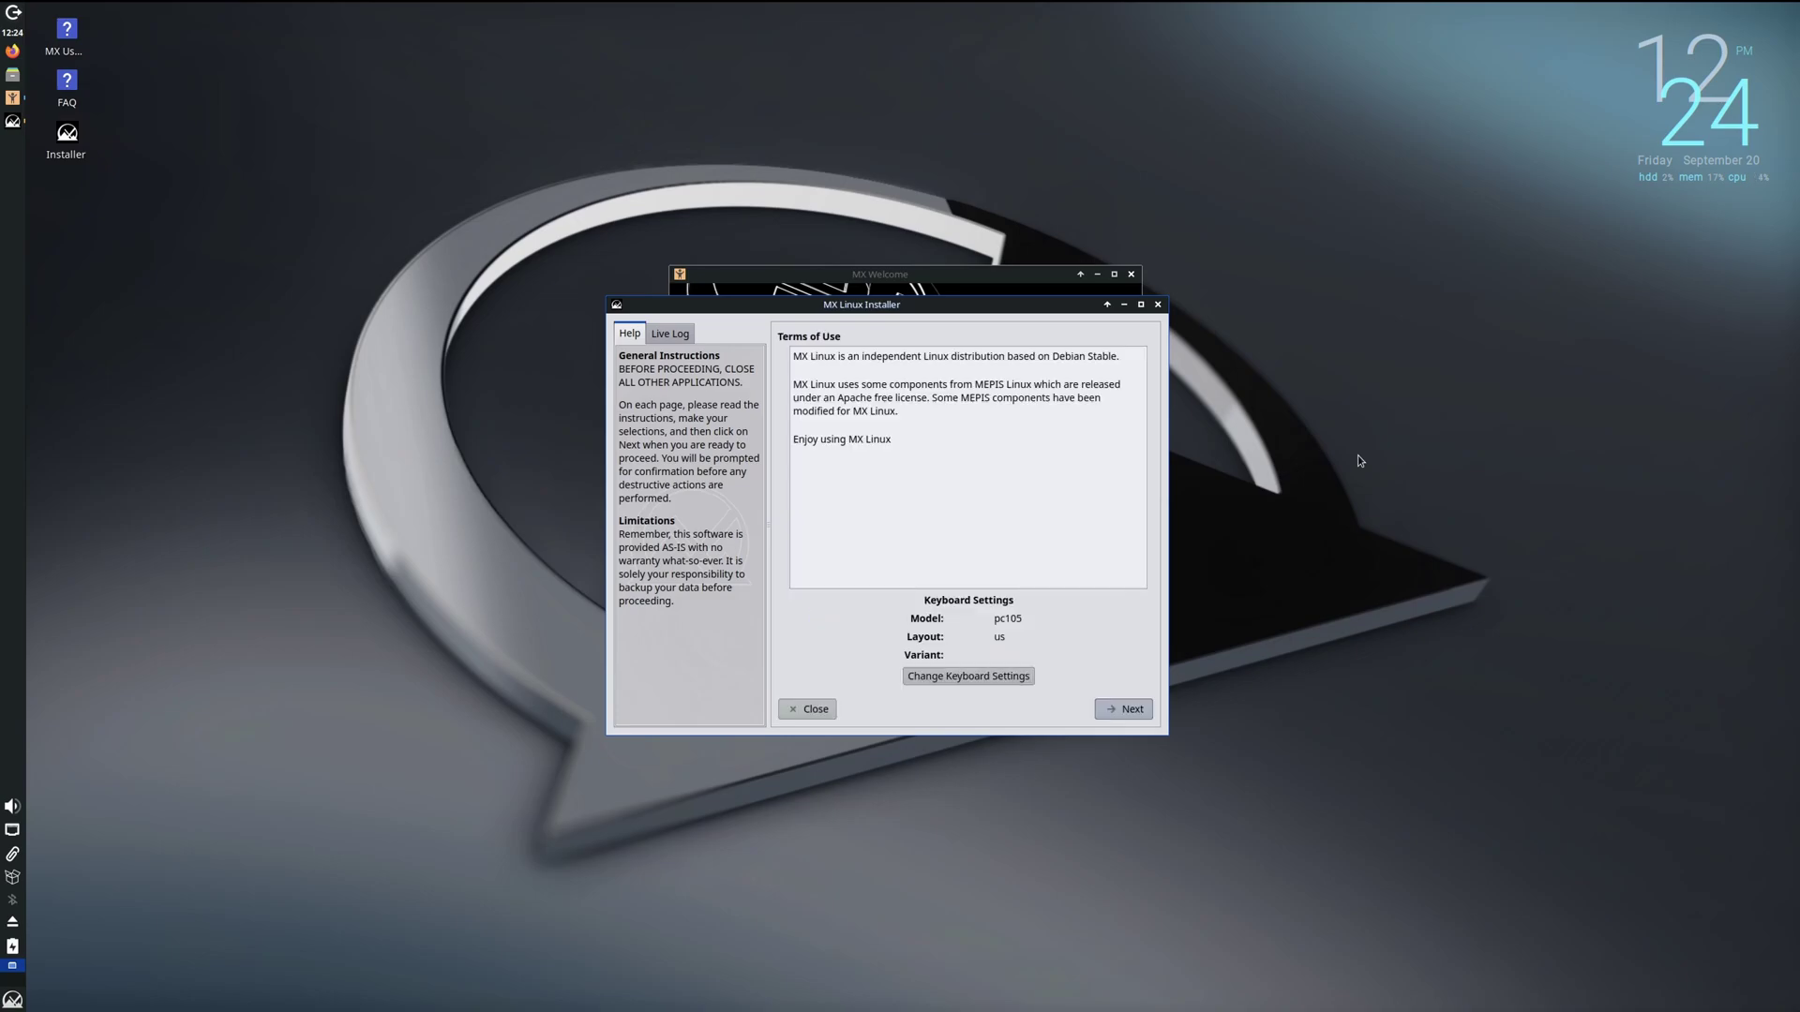
Step: Accept the terms, keep 'Regular install using the entire disk' on sda, and start installing
click(1121, 711)
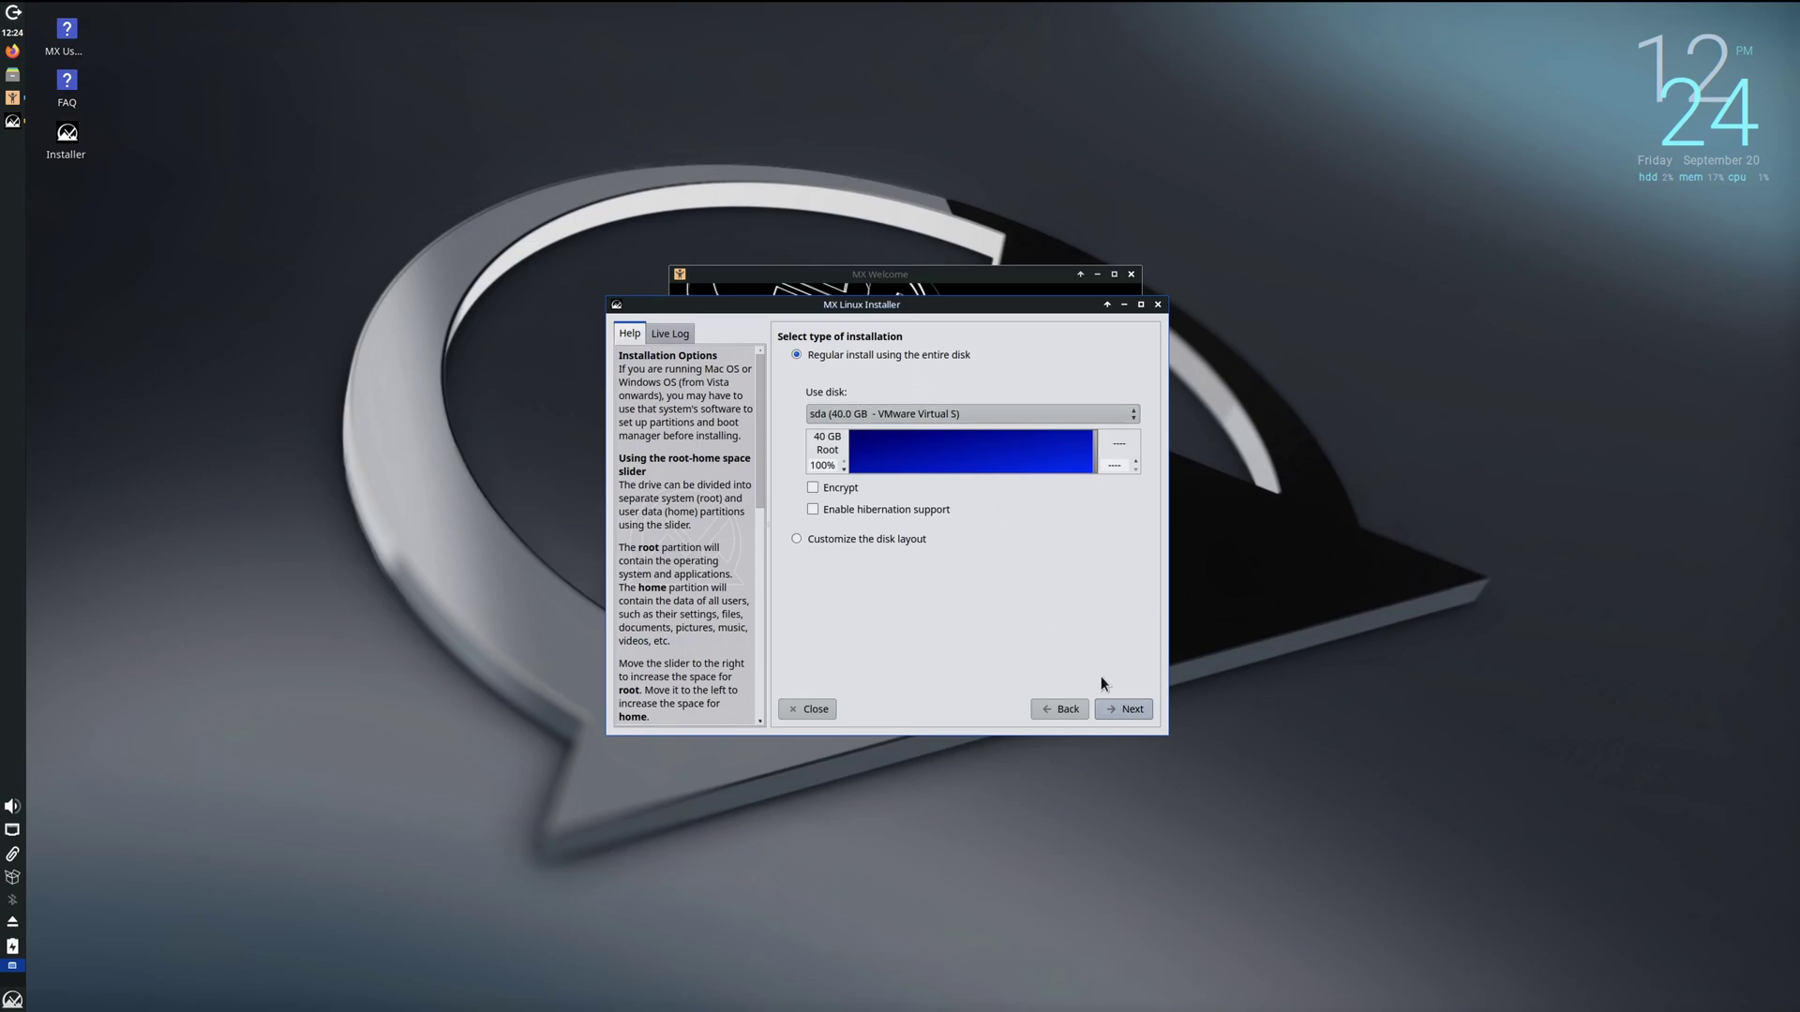
click(1122, 708)
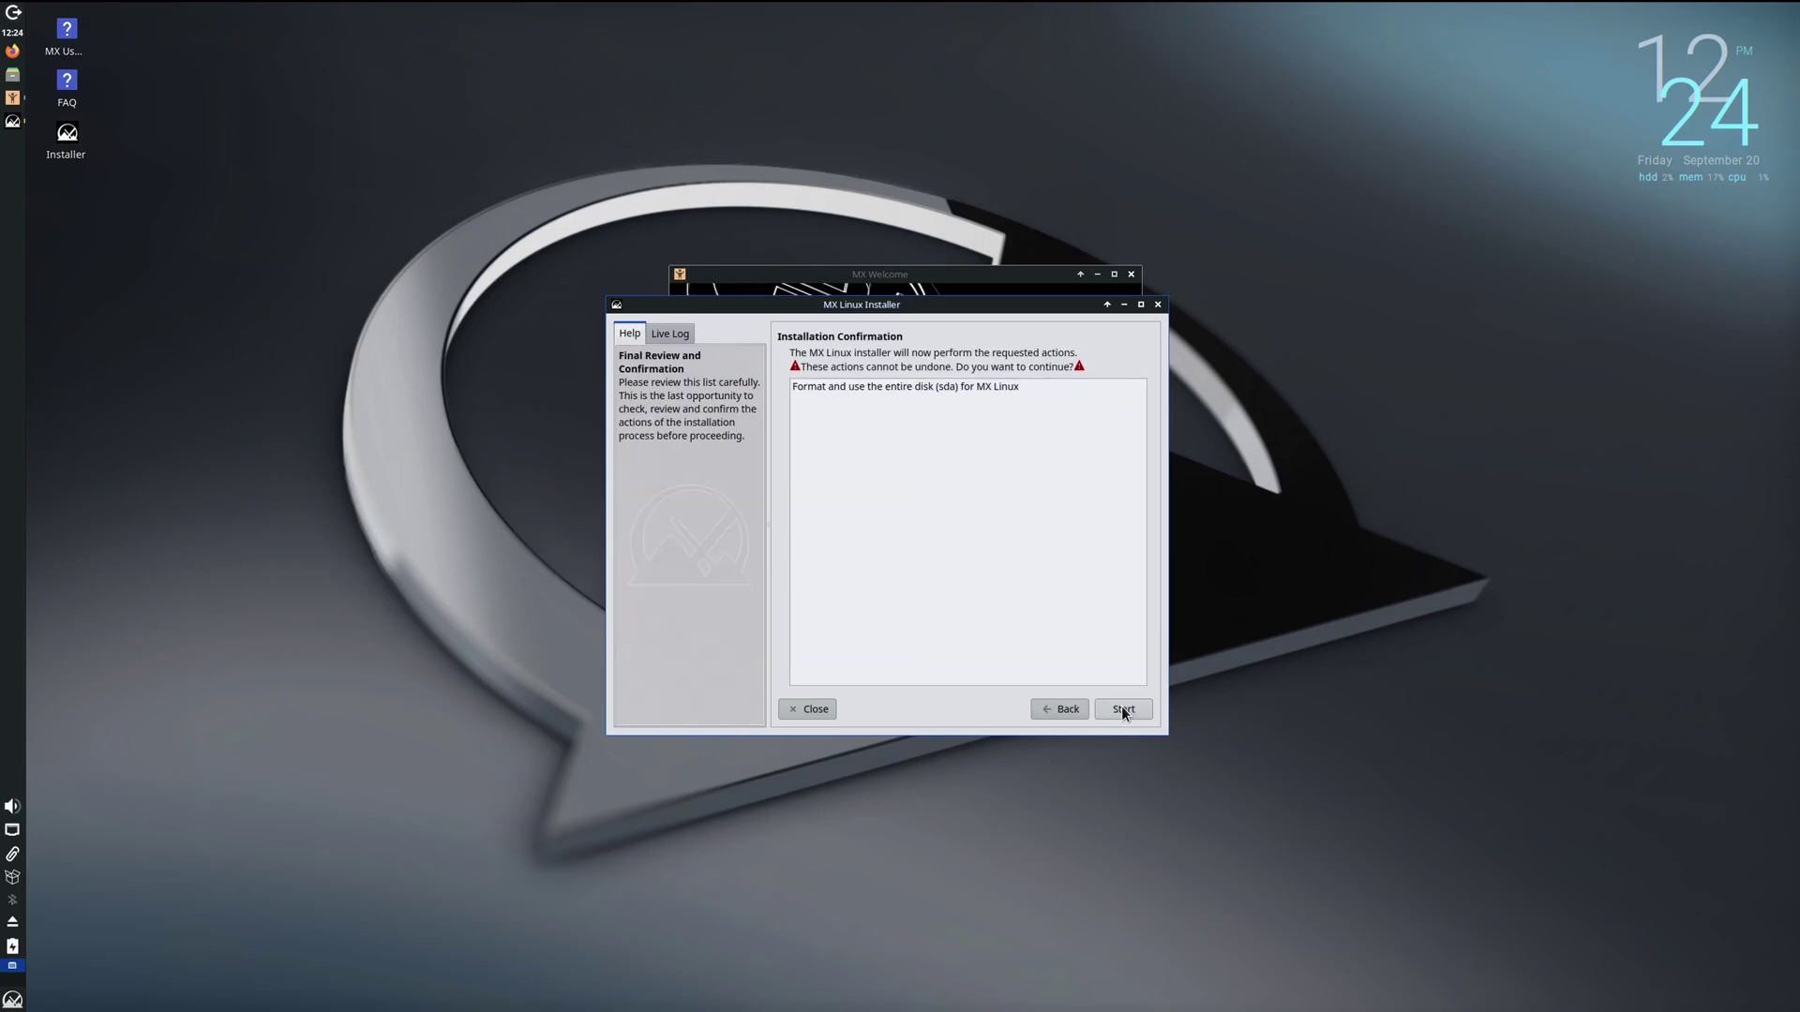
click(944, 387)
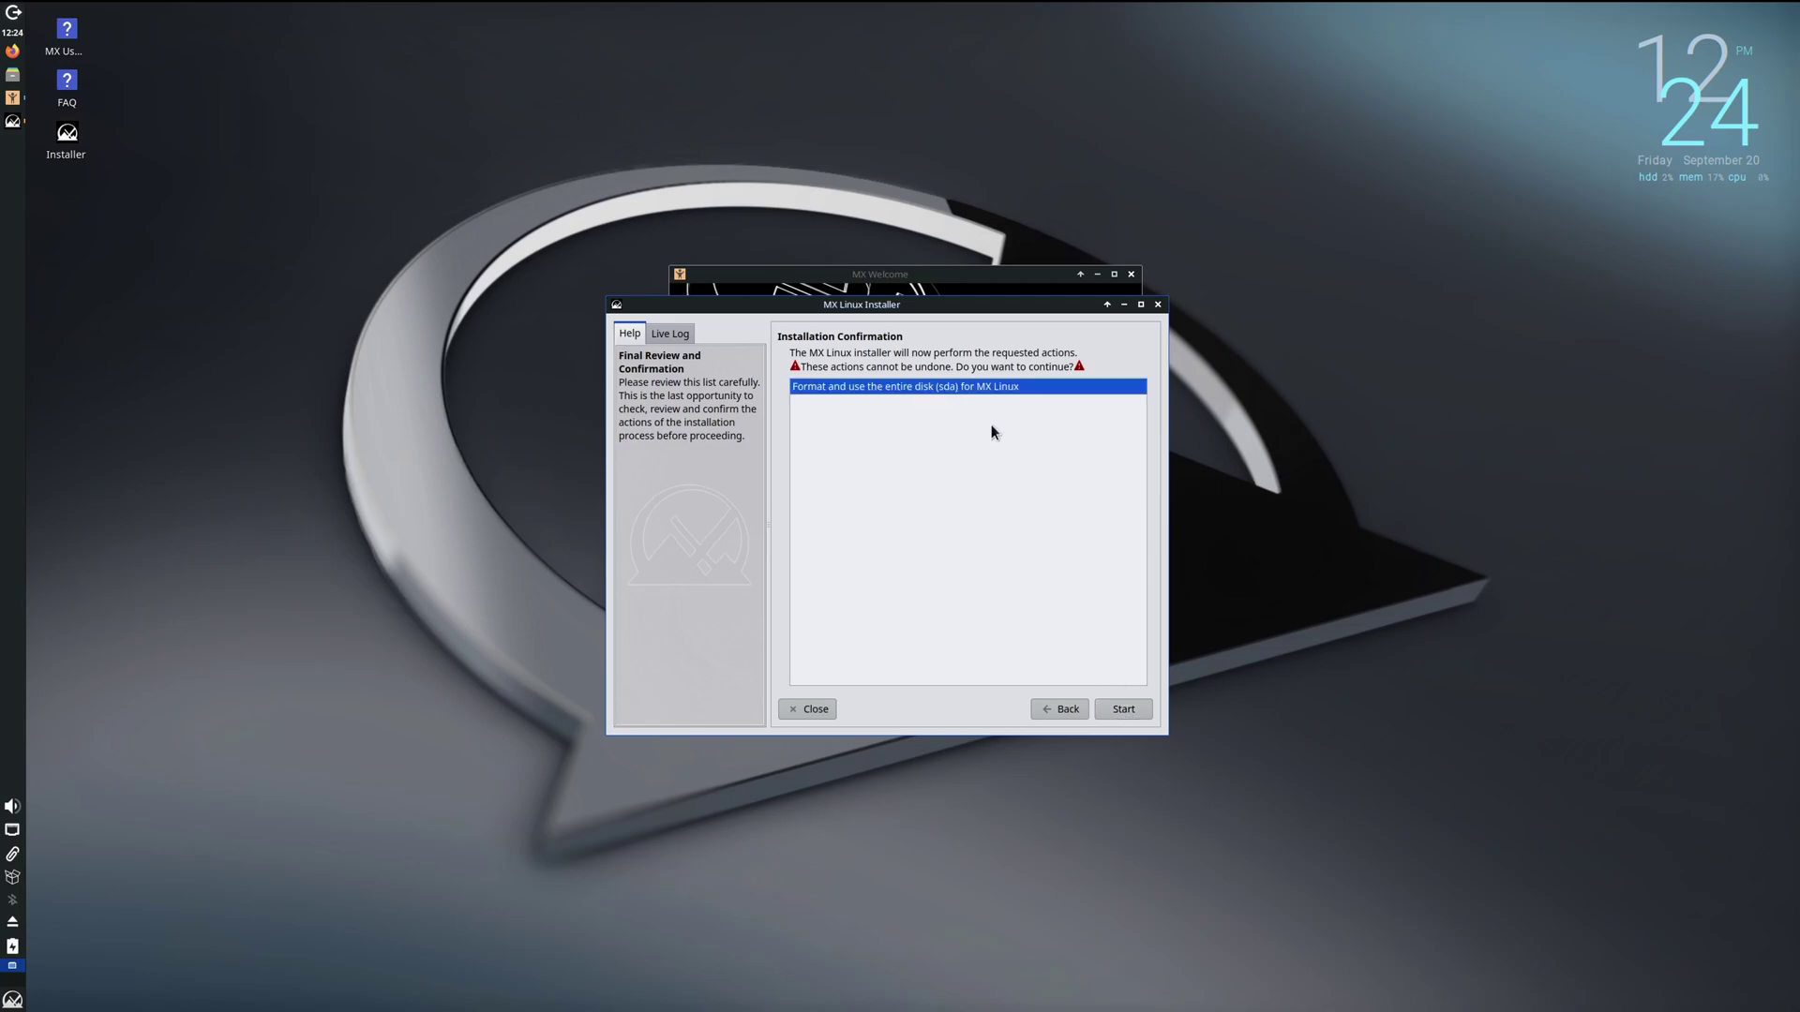
click(1117, 710)
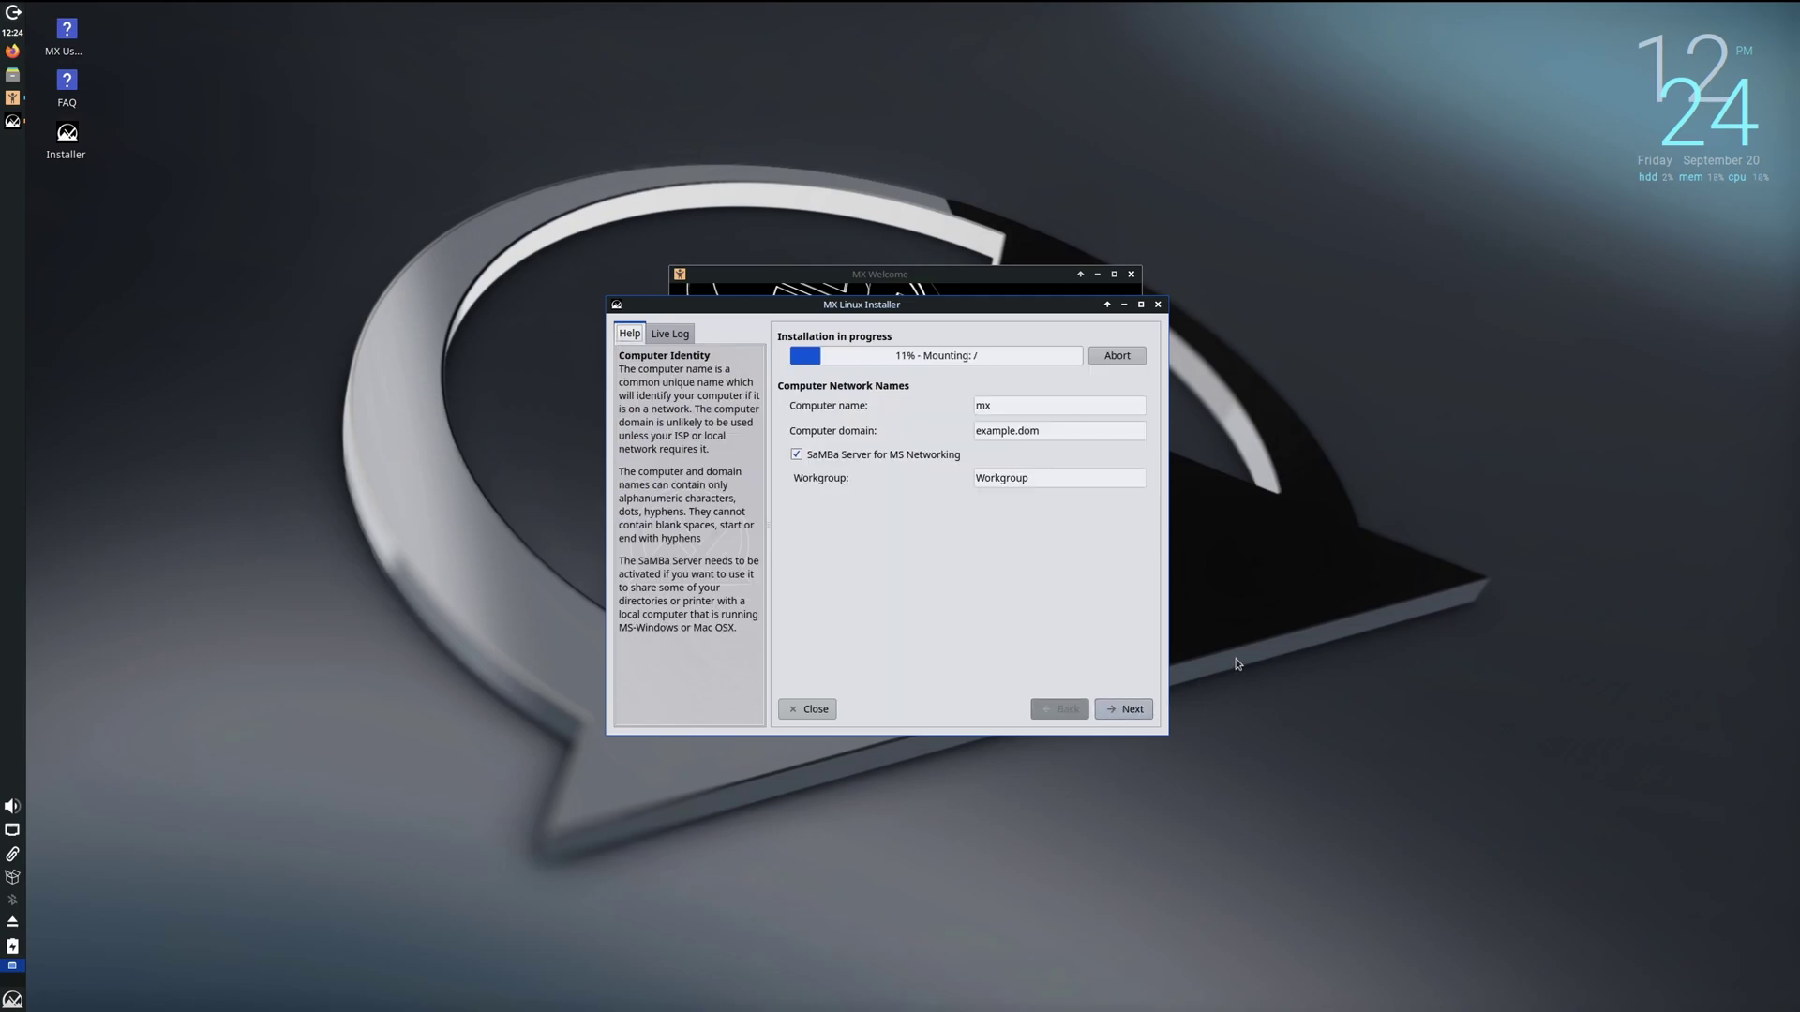
Step: Keep the default computer name and domain on the Computer Network Names page
double_click(1032, 406)
key(Tab)
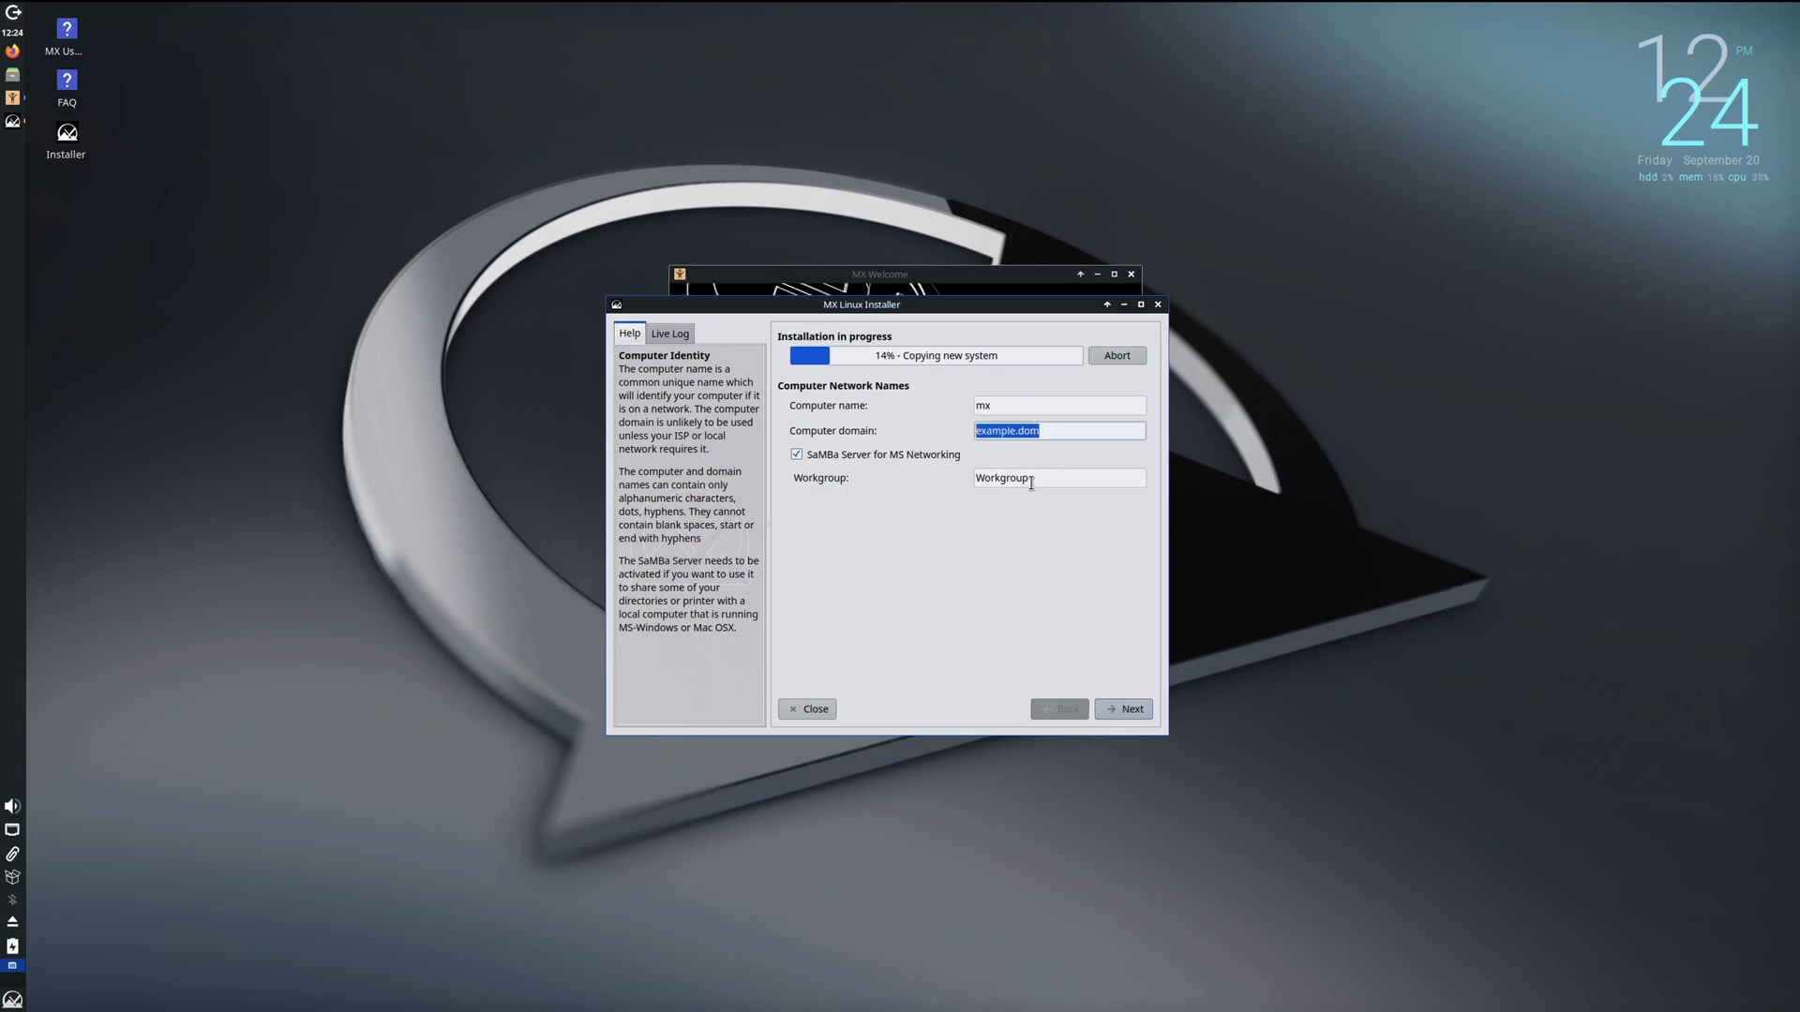
click(1125, 712)
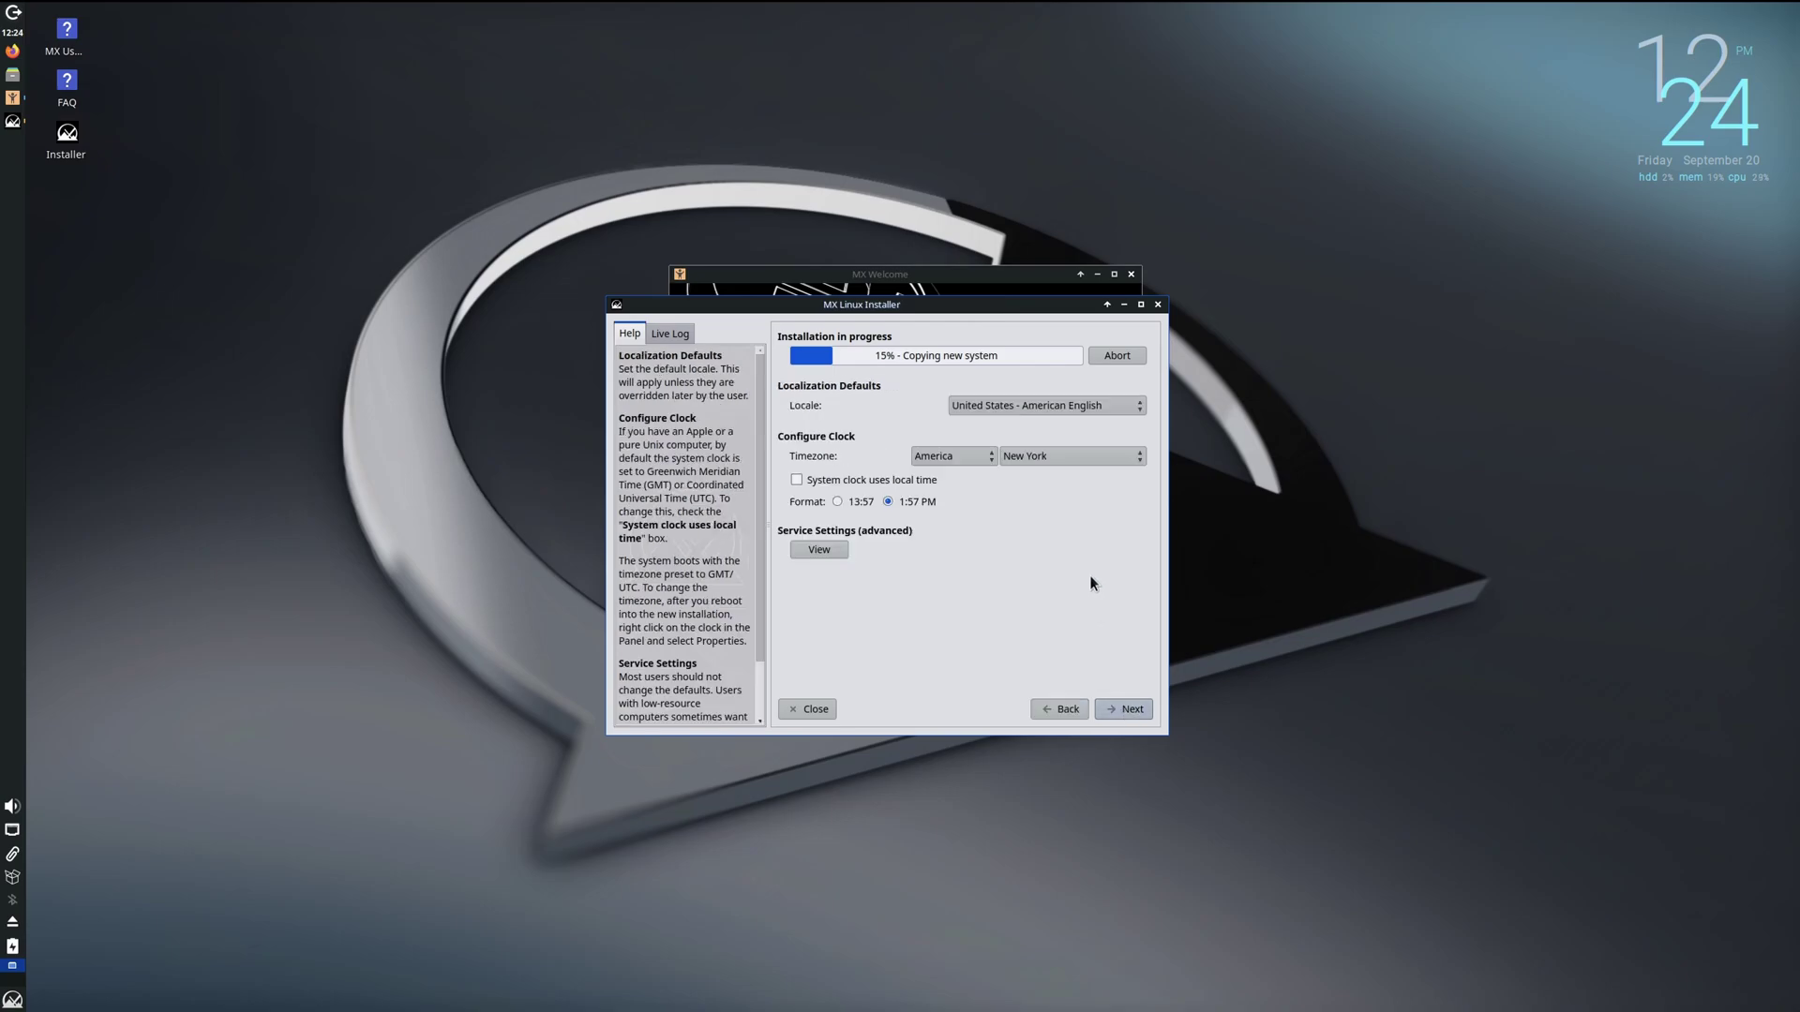
Step: Set the timezone city to Denver (America/Denver) and continue to user account setup
click(1025, 456)
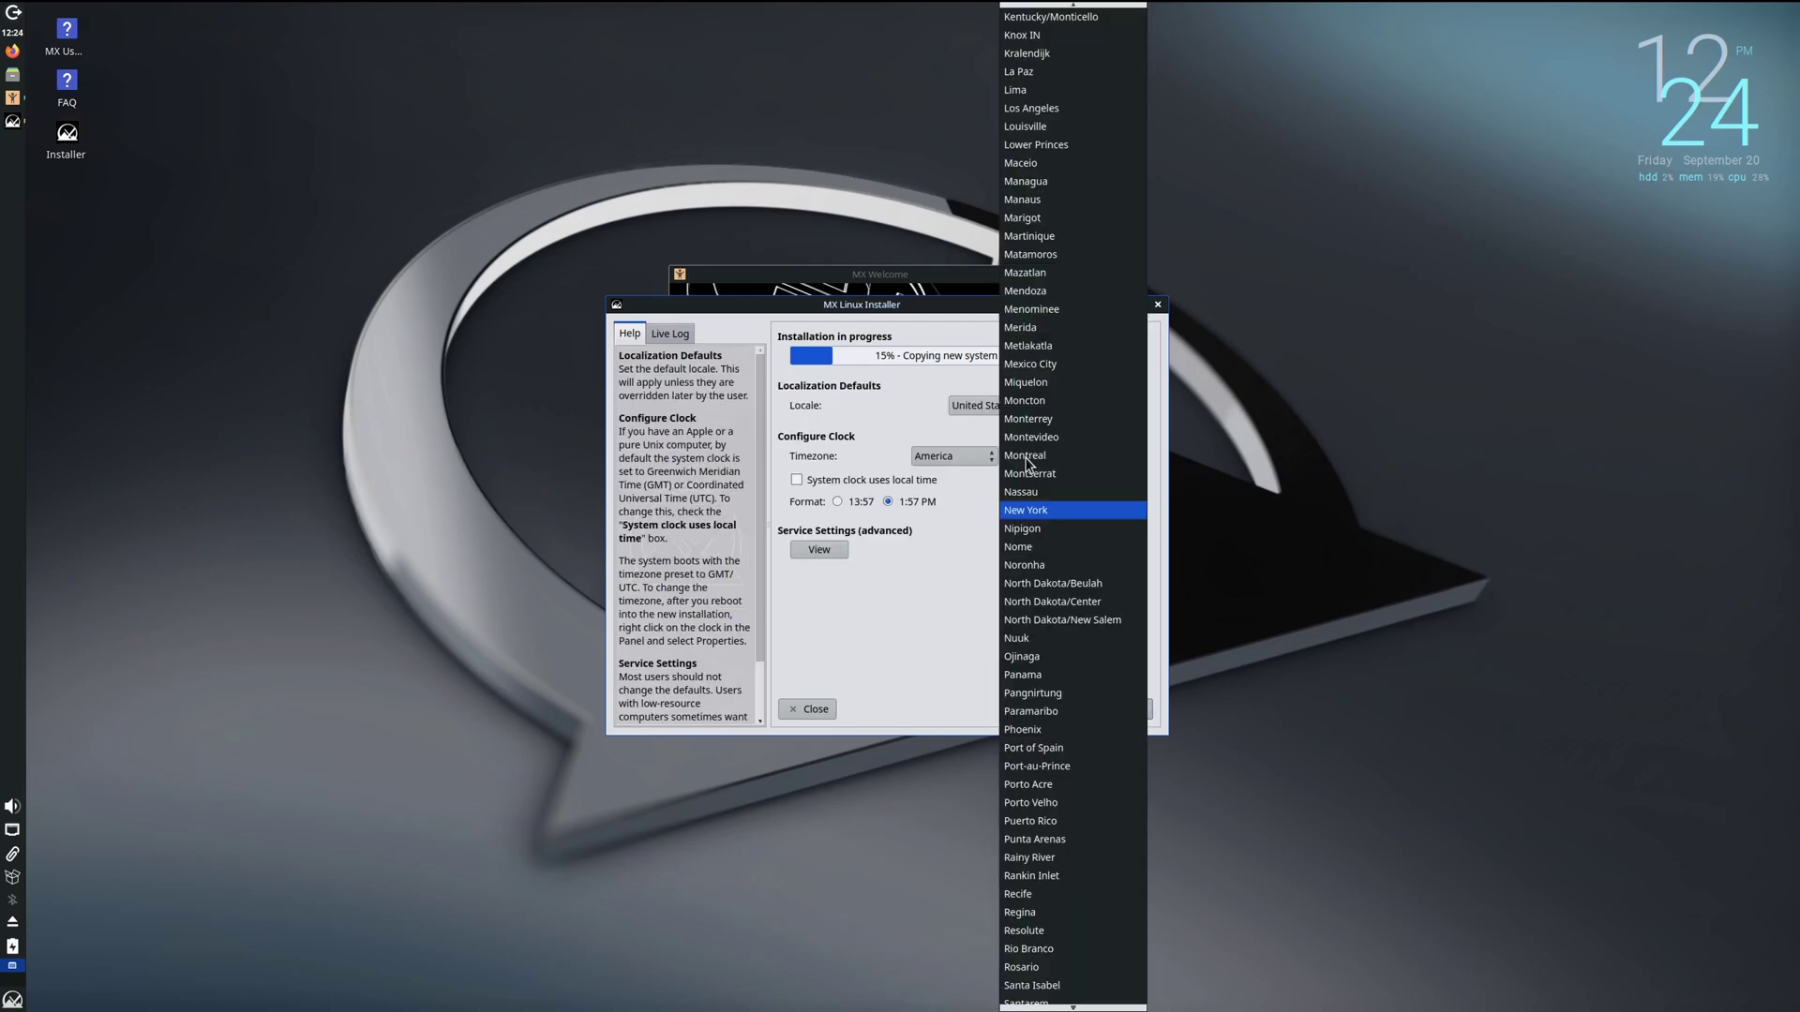
scroll(1072, 361, up, 8)
scroll(1087, 373, up, 13)
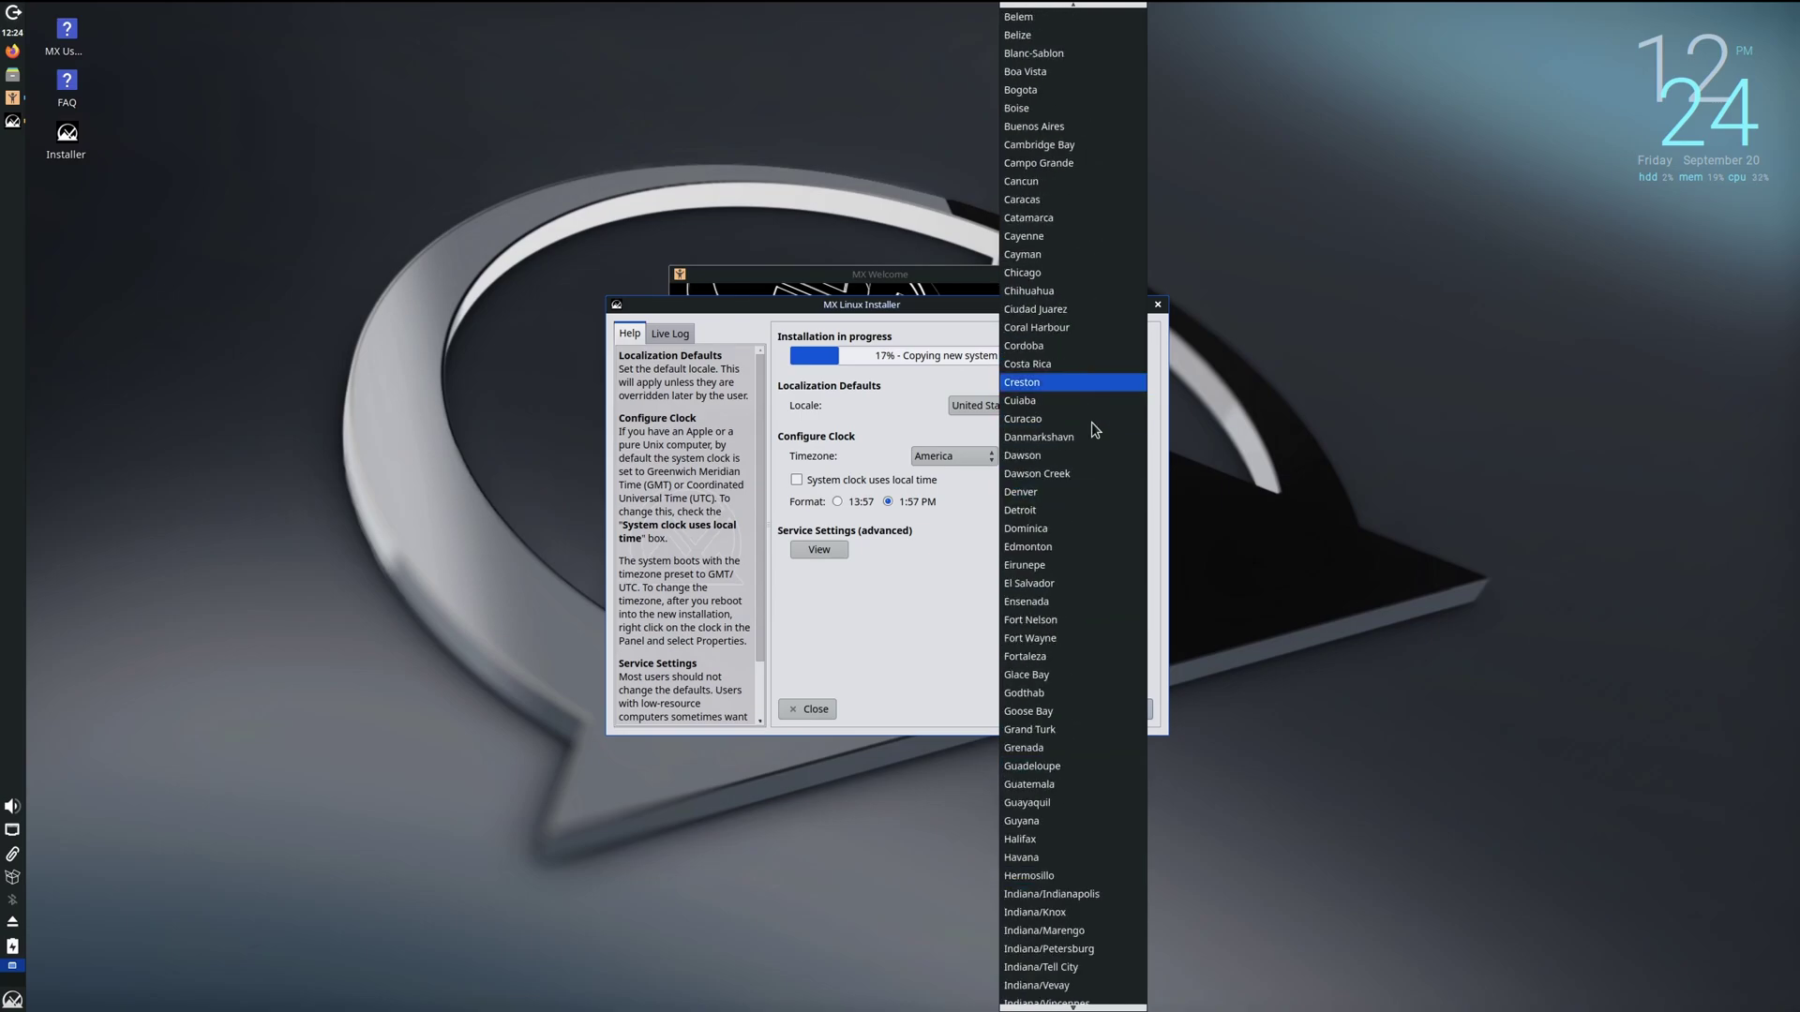
click(1049, 497)
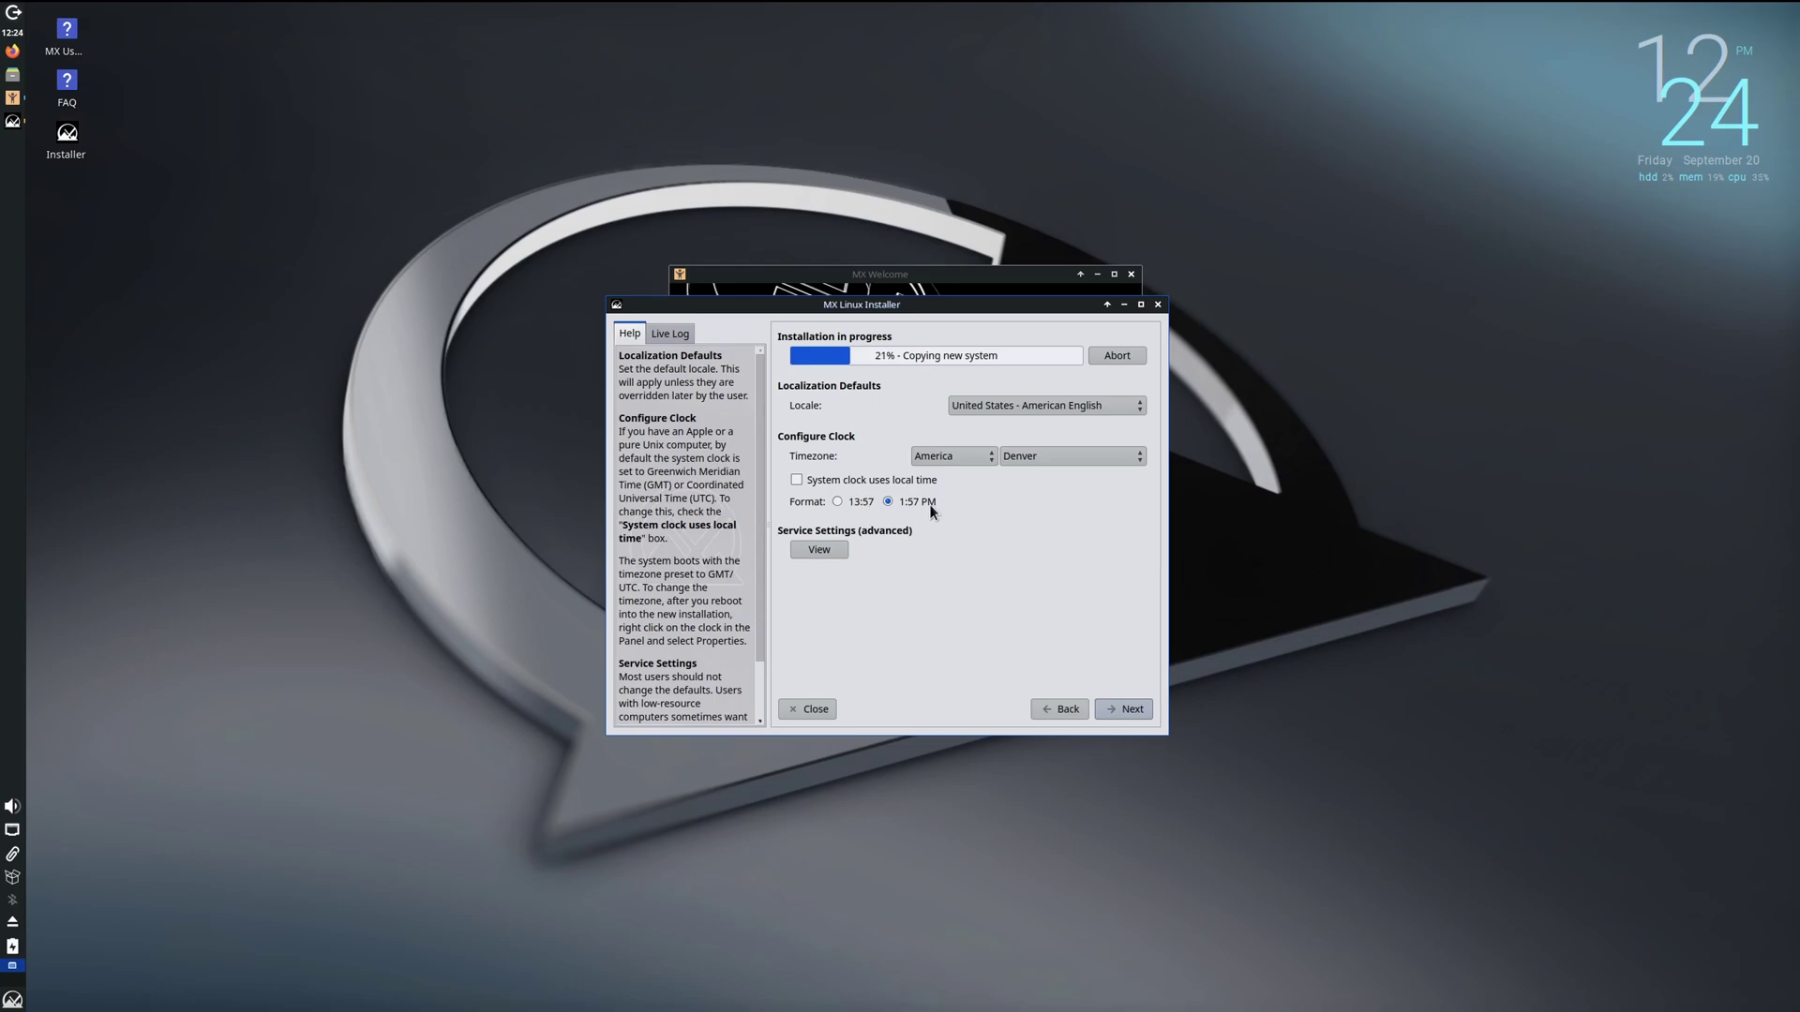
click(1135, 710)
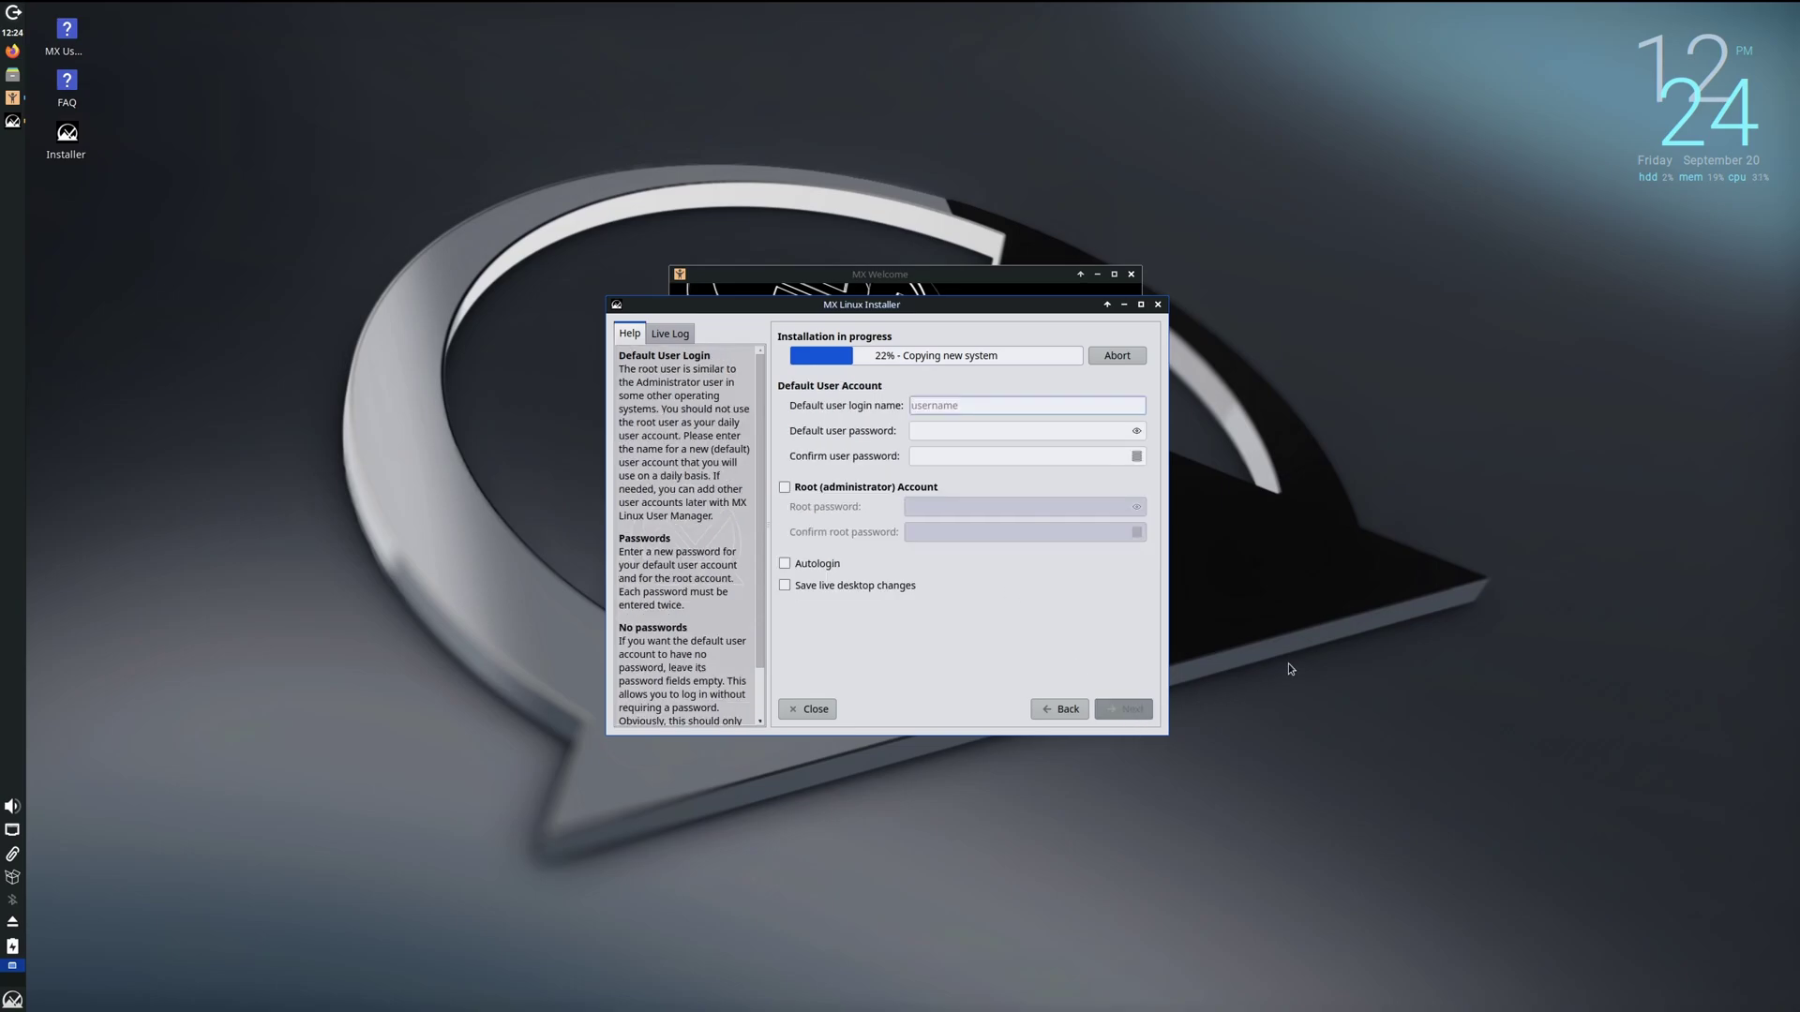
Step: Enter the default user's login name and the account password
text(The Linux IT Guy)
key(Tab)
text(••)
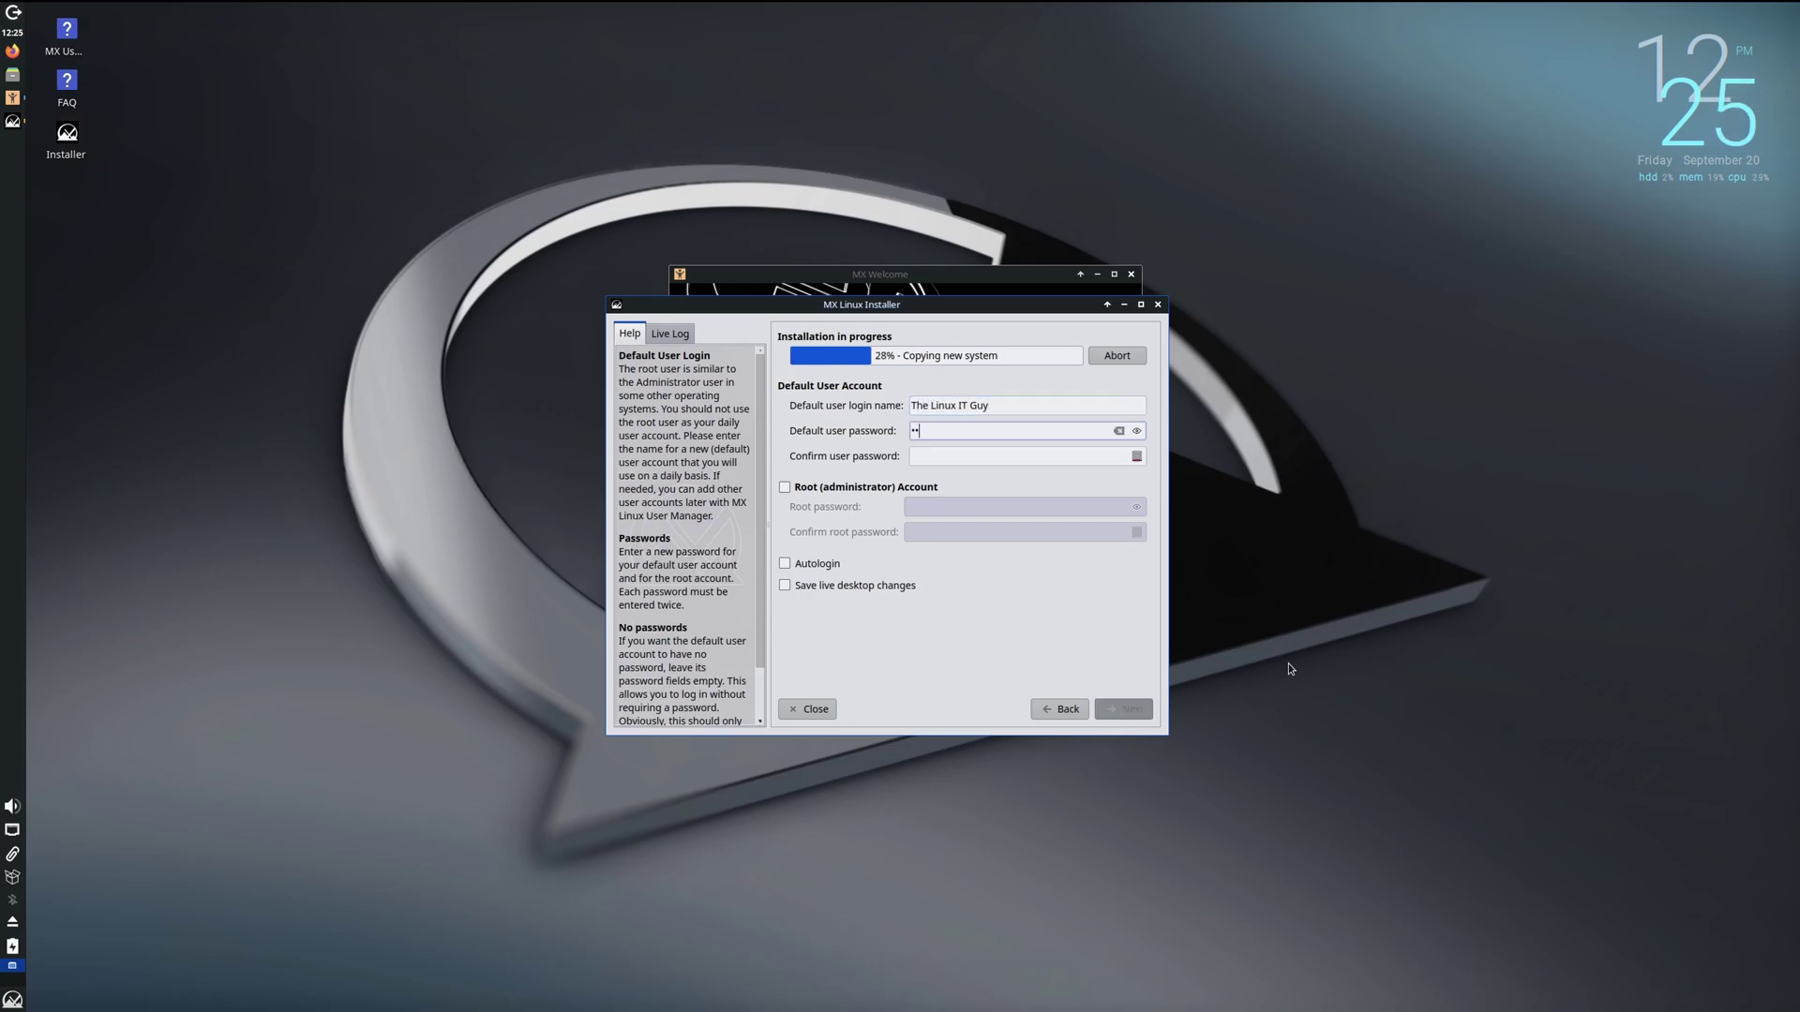
text(•)
key(Tab)
text(•••)
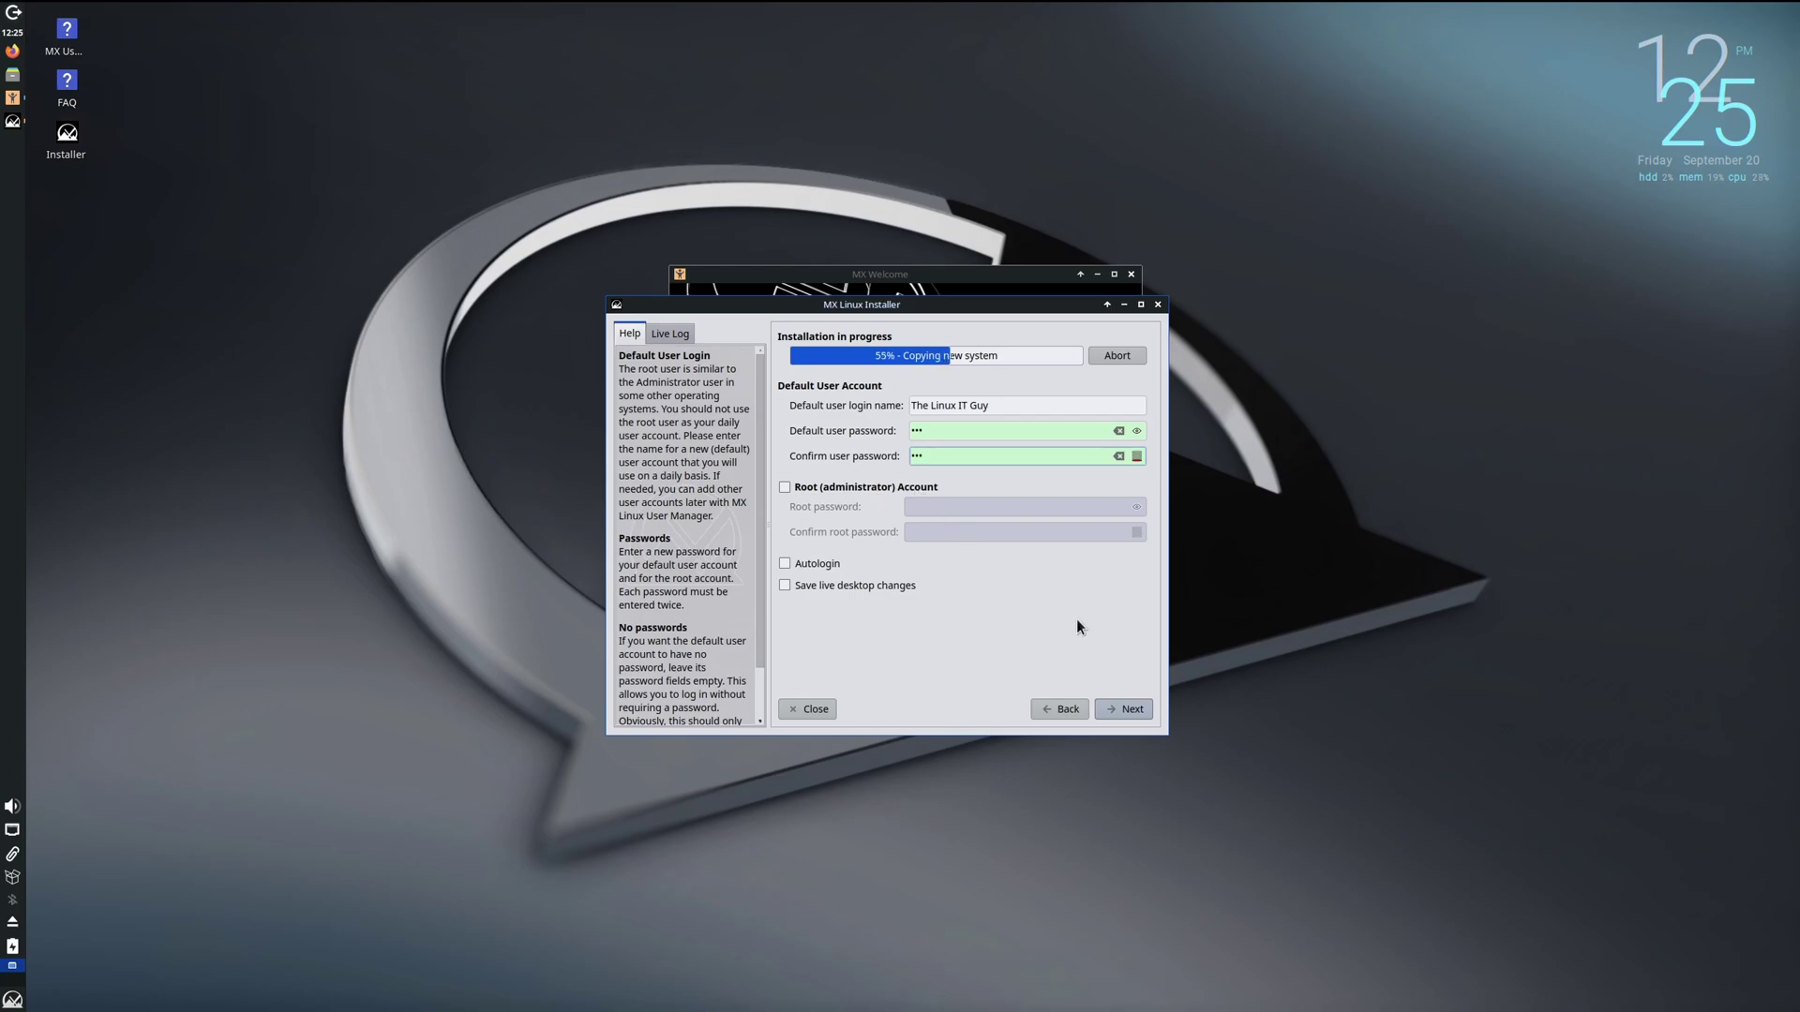
Step: Remove the spaces from the login name and continue the installation
click(1039, 410)
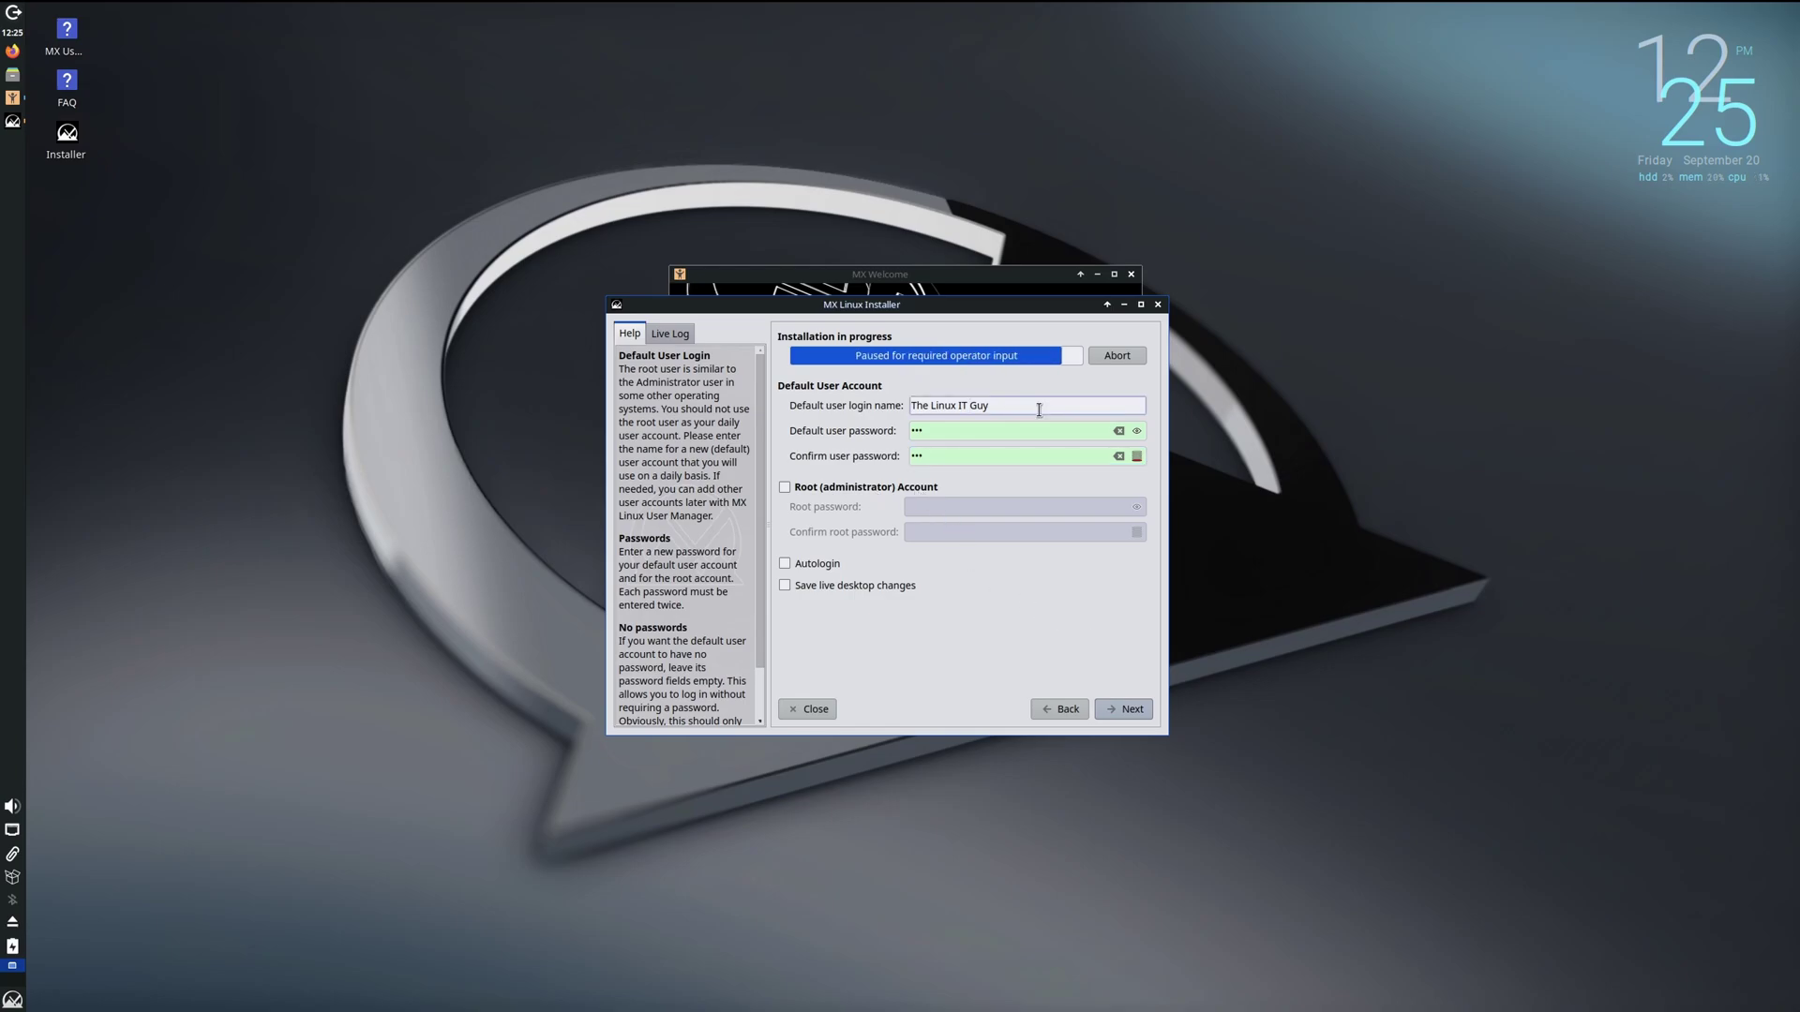
key(Left)
key(Left)
key(Left)
key(BackSpace)
key(Left)
key(BackSpace)
key(BackSpace)
key(BackSpace)
click(1138, 708)
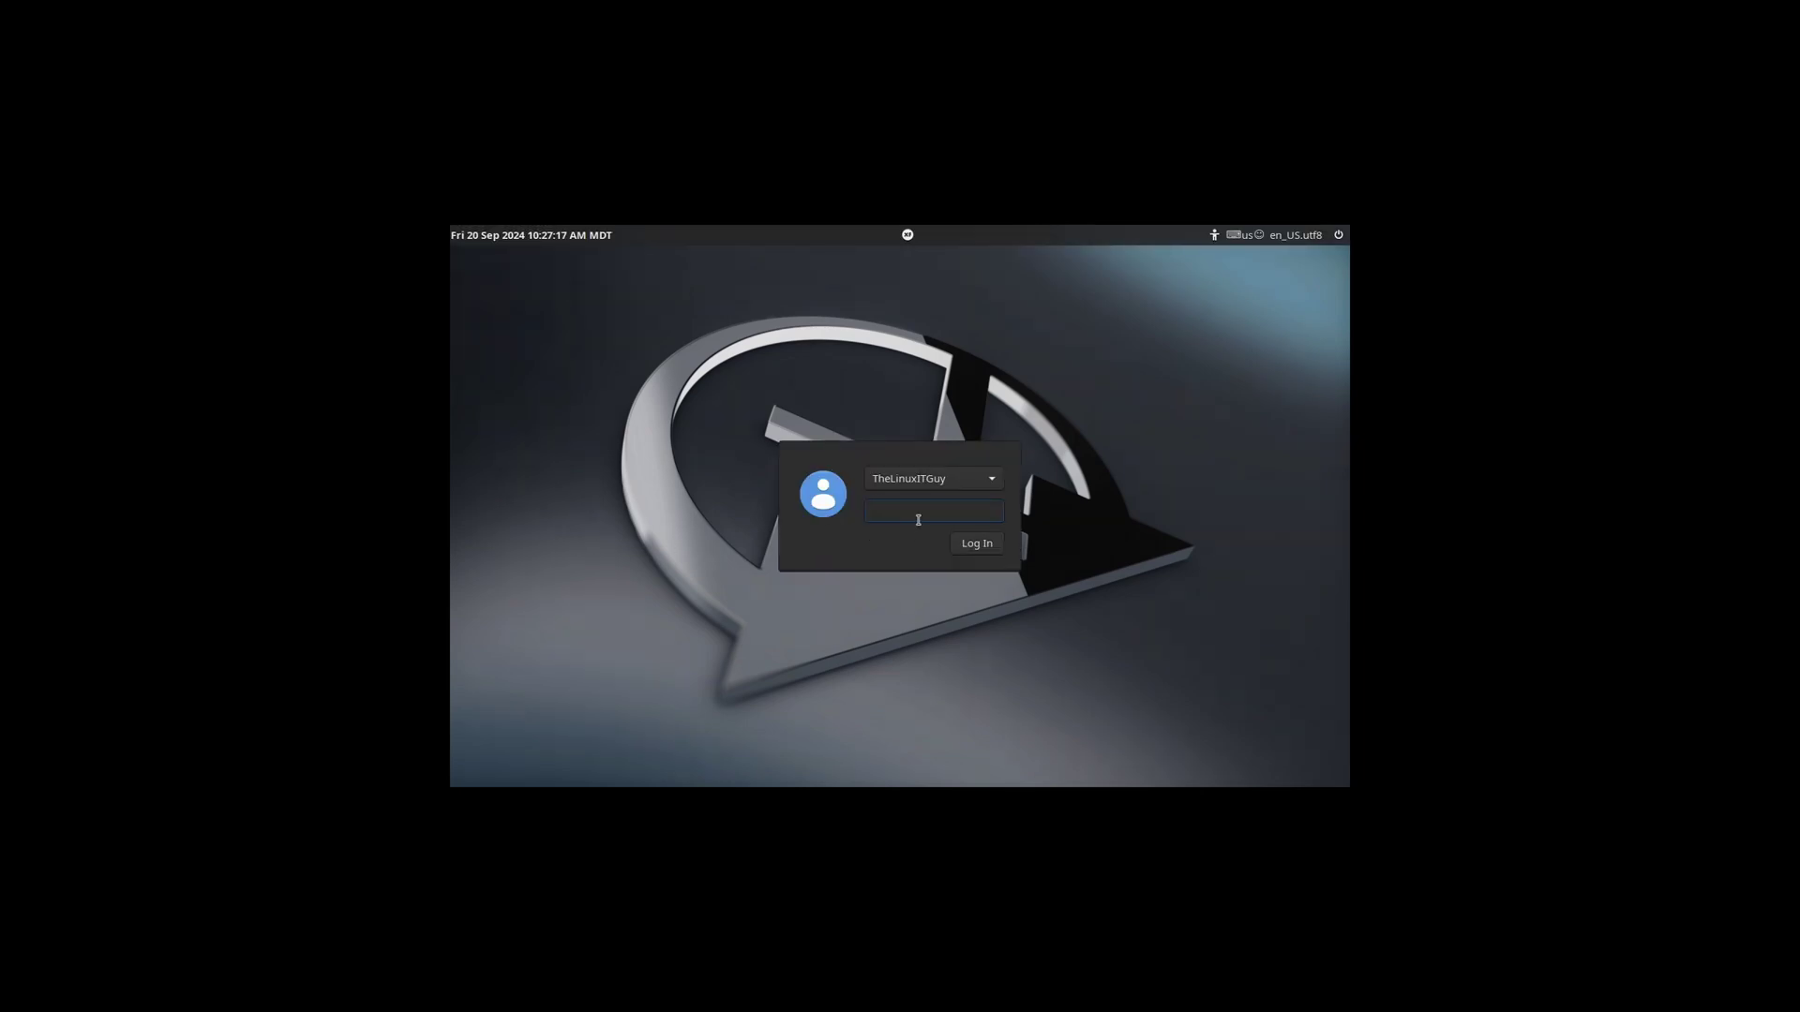
Step: After the reboot, log in to the new MX Linux desktop from the login screen
click(971, 550)
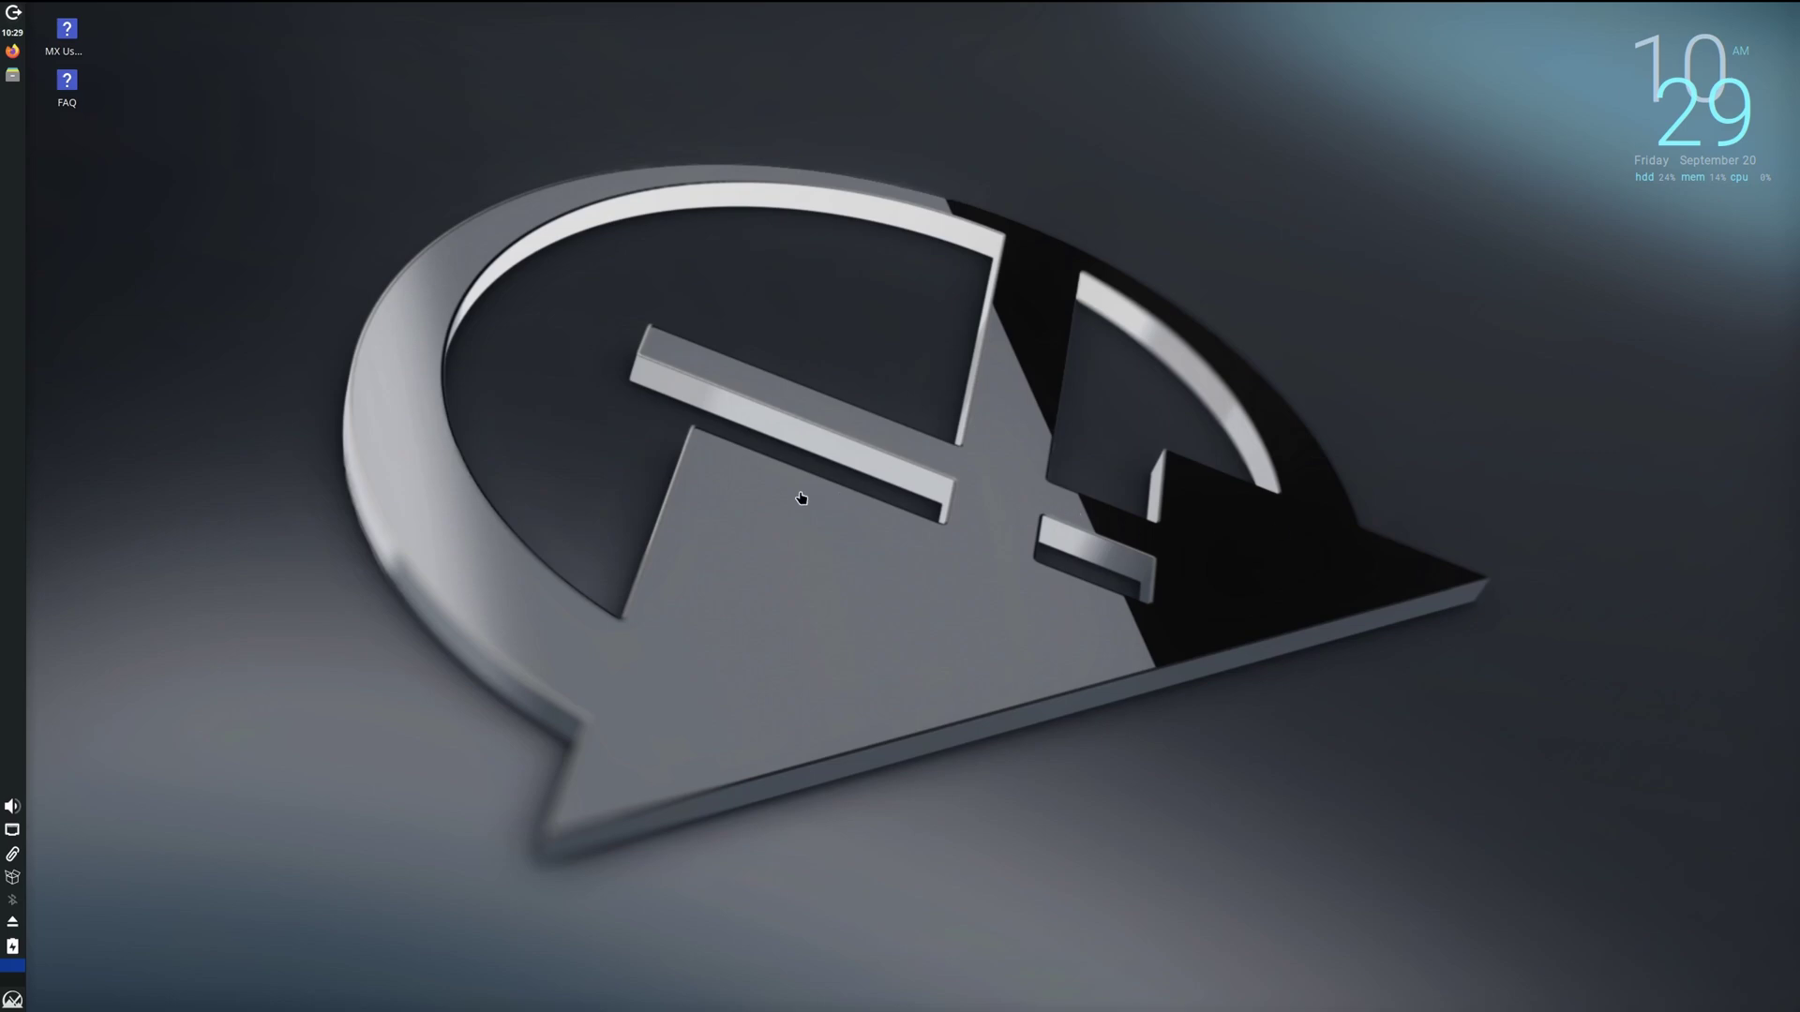
Step: Open Synaptic from the panel's updater icon, authenticating with the administrator password
click(13, 878)
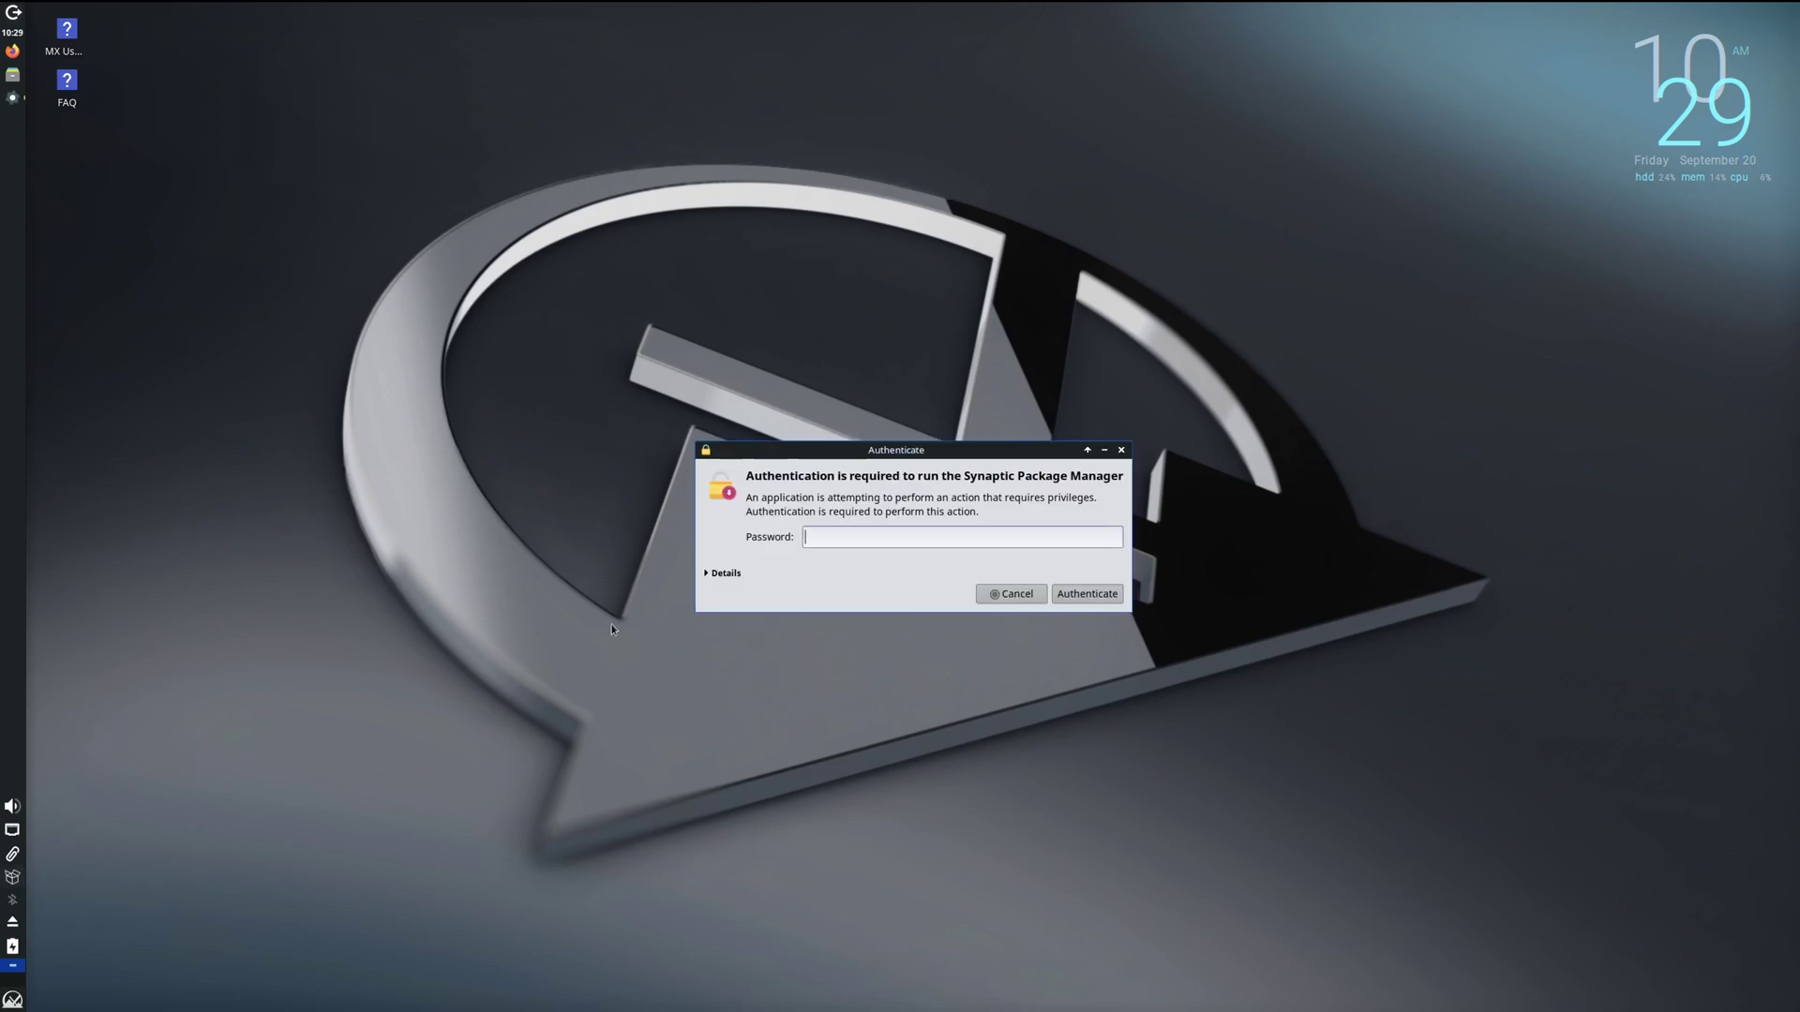
key(Return)
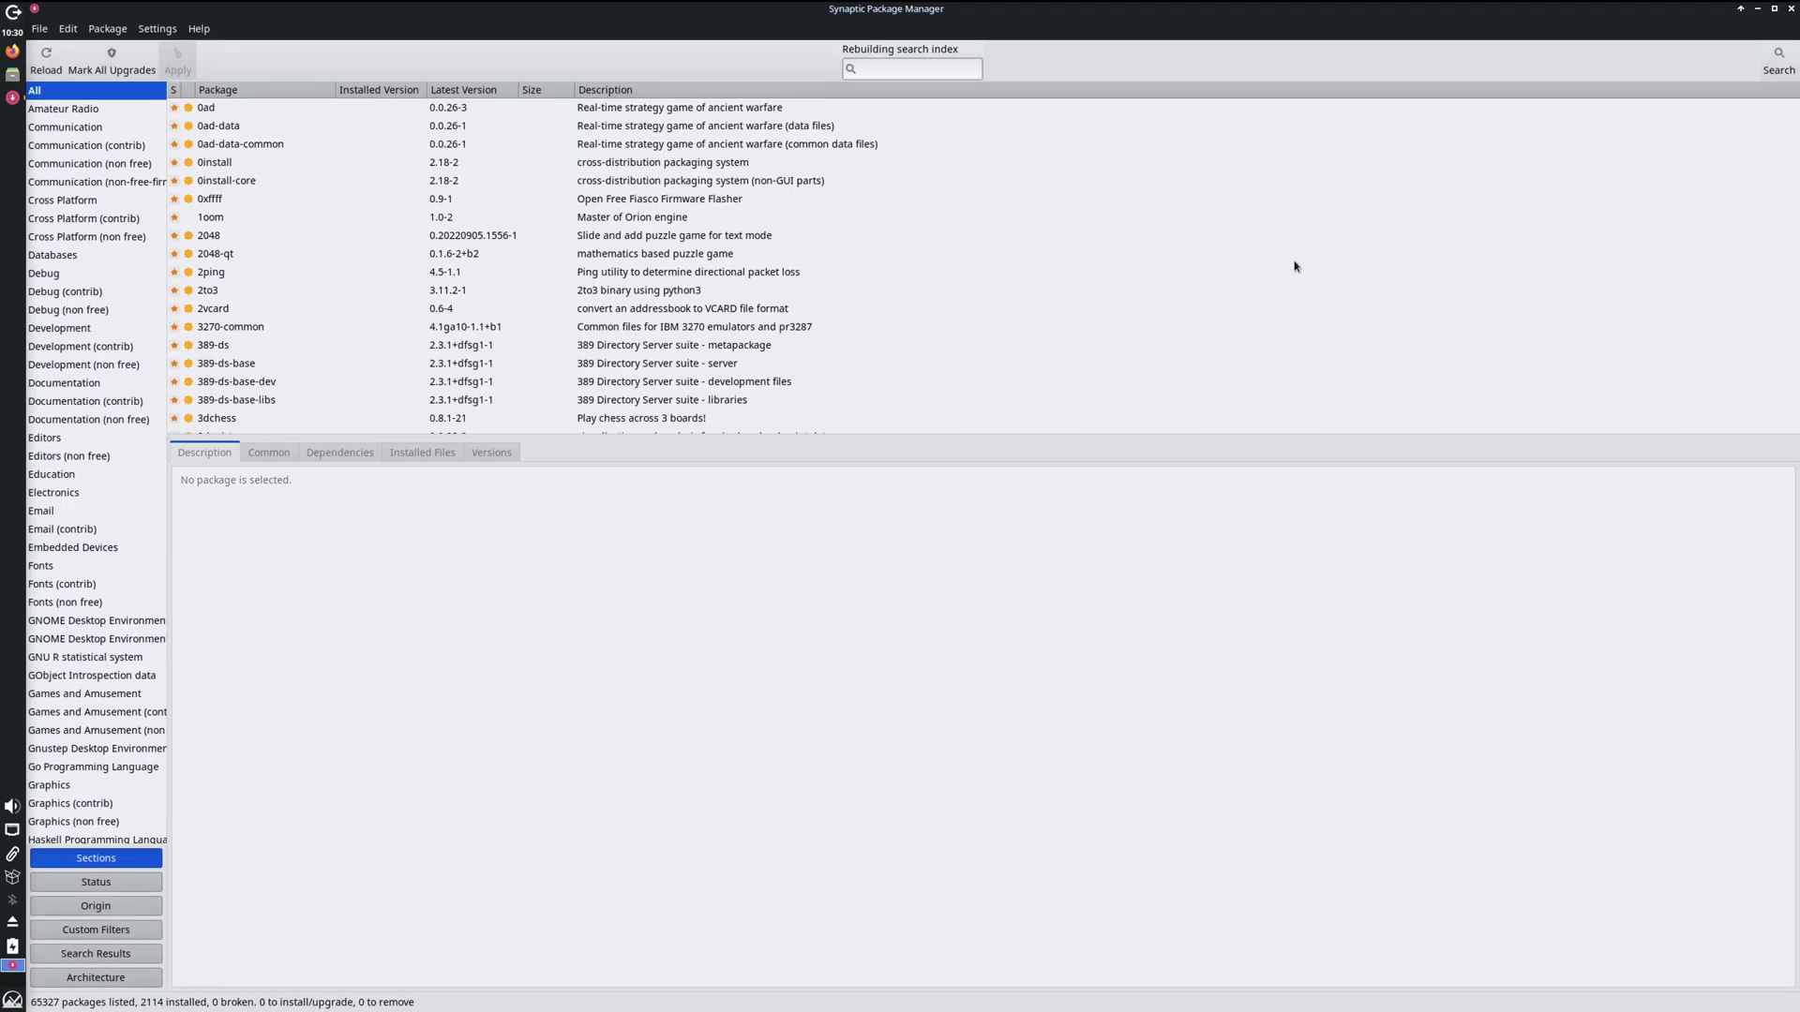
Step: Mark all 38 upgrades in Synaptic, apply them, and dismiss the Changes applied notice
click(116, 60)
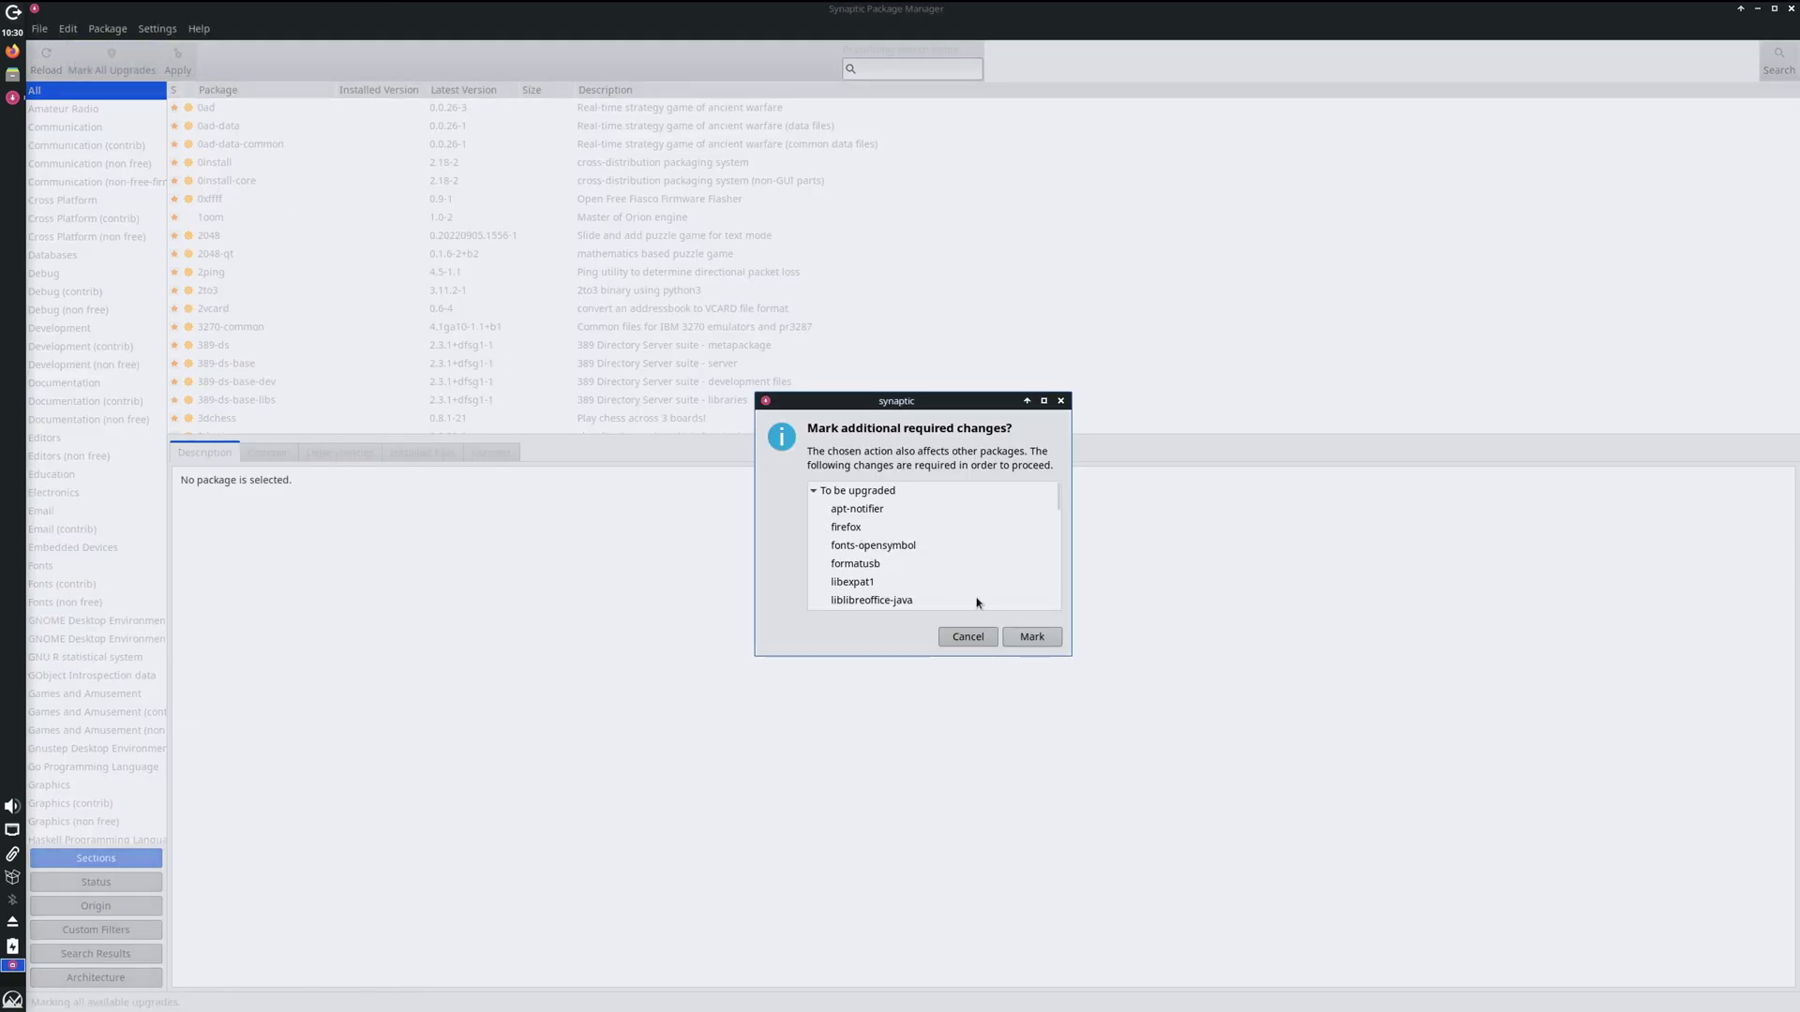
click(1032, 637)
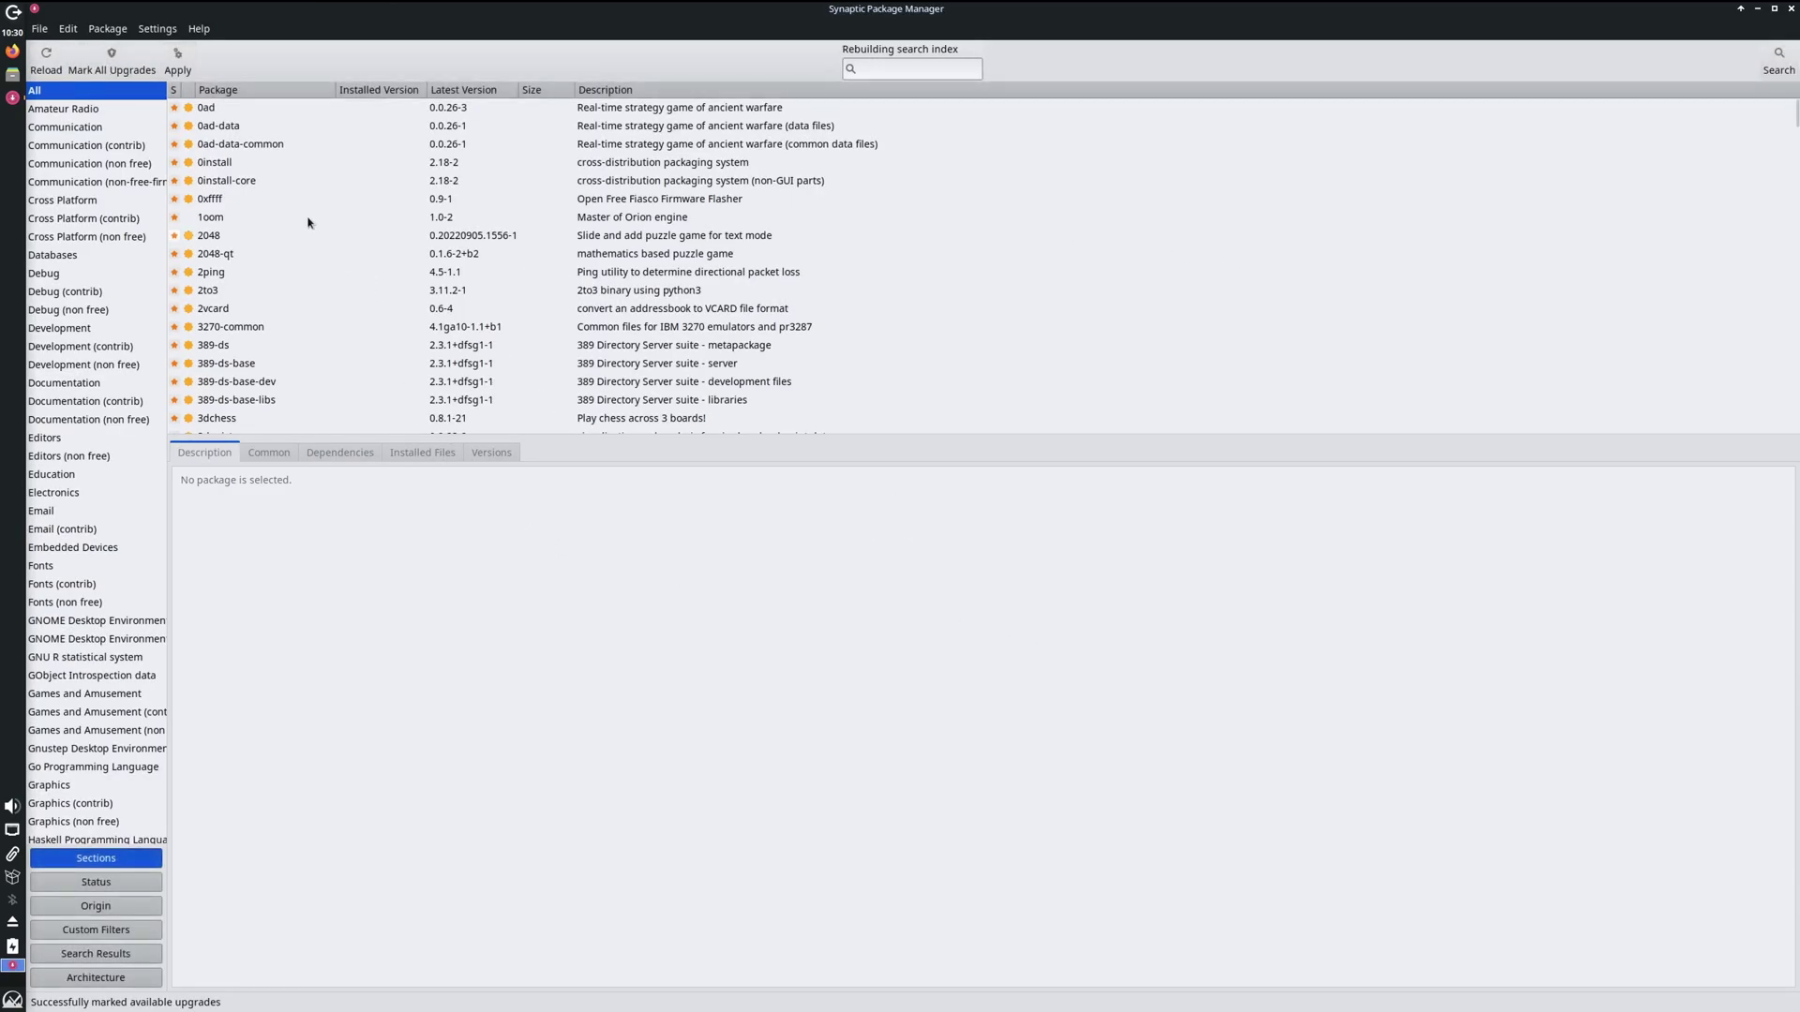
click(176, 59)
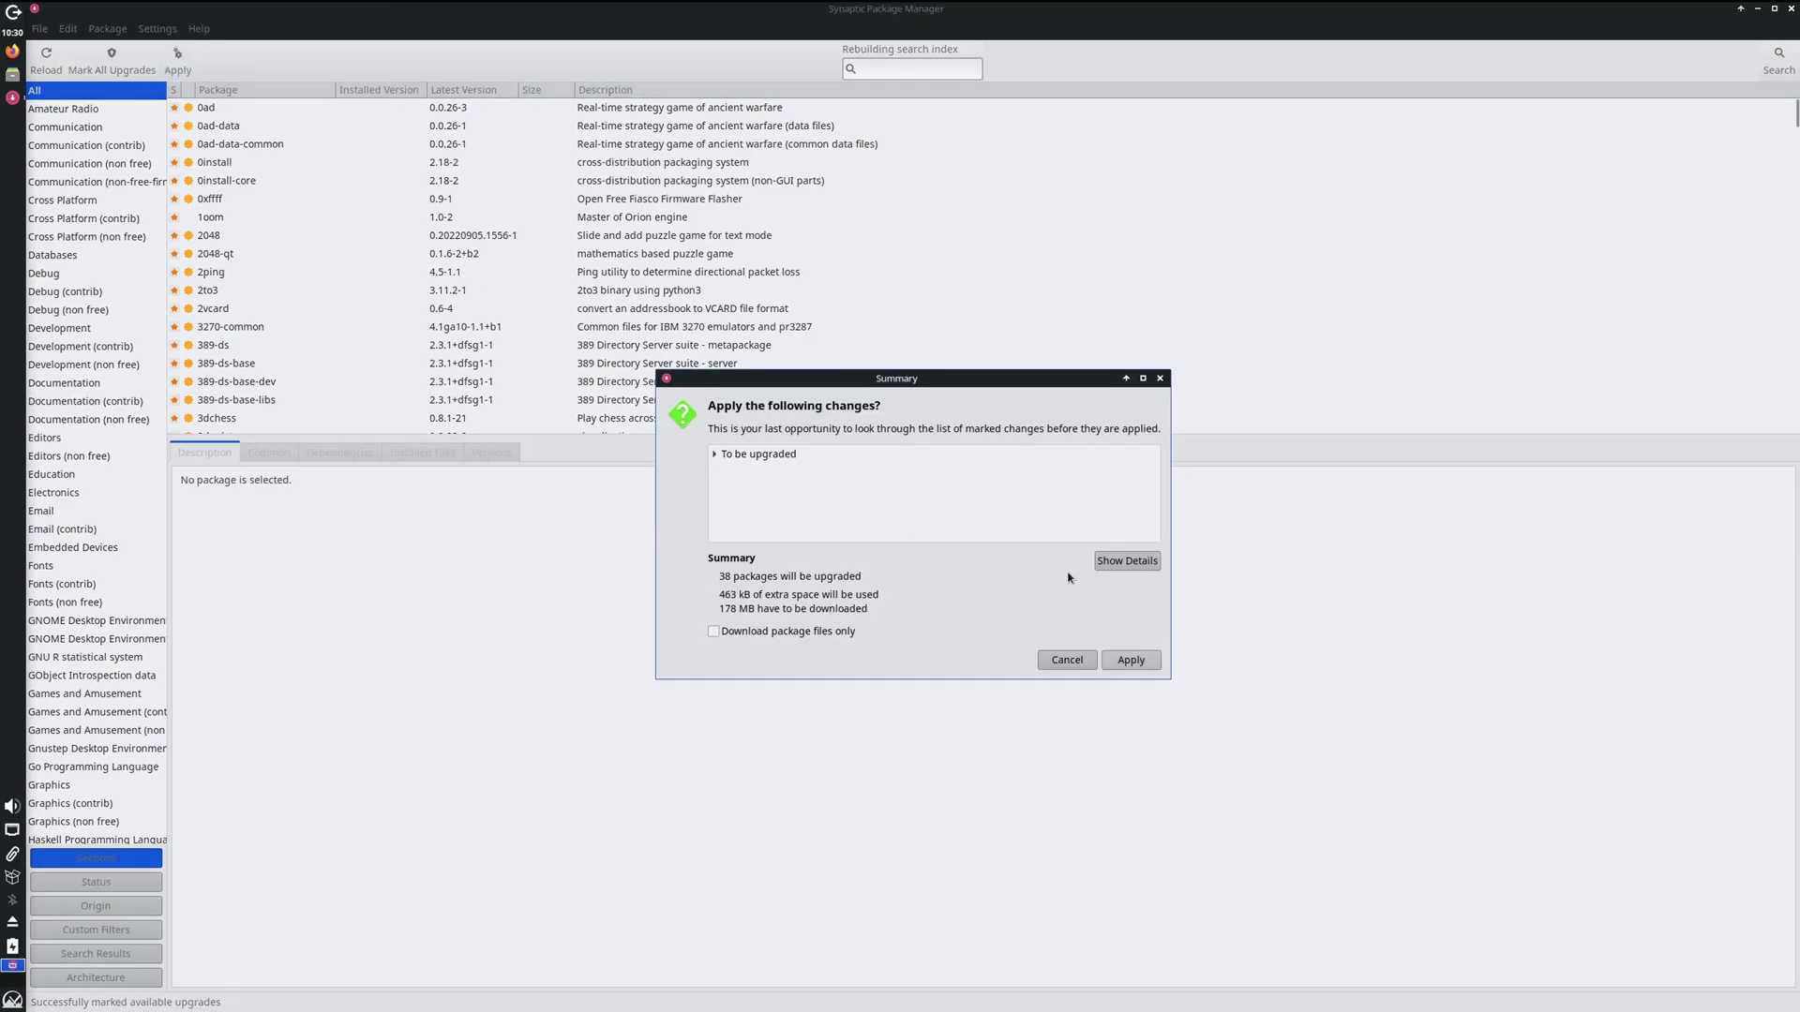
click(1129, 660)
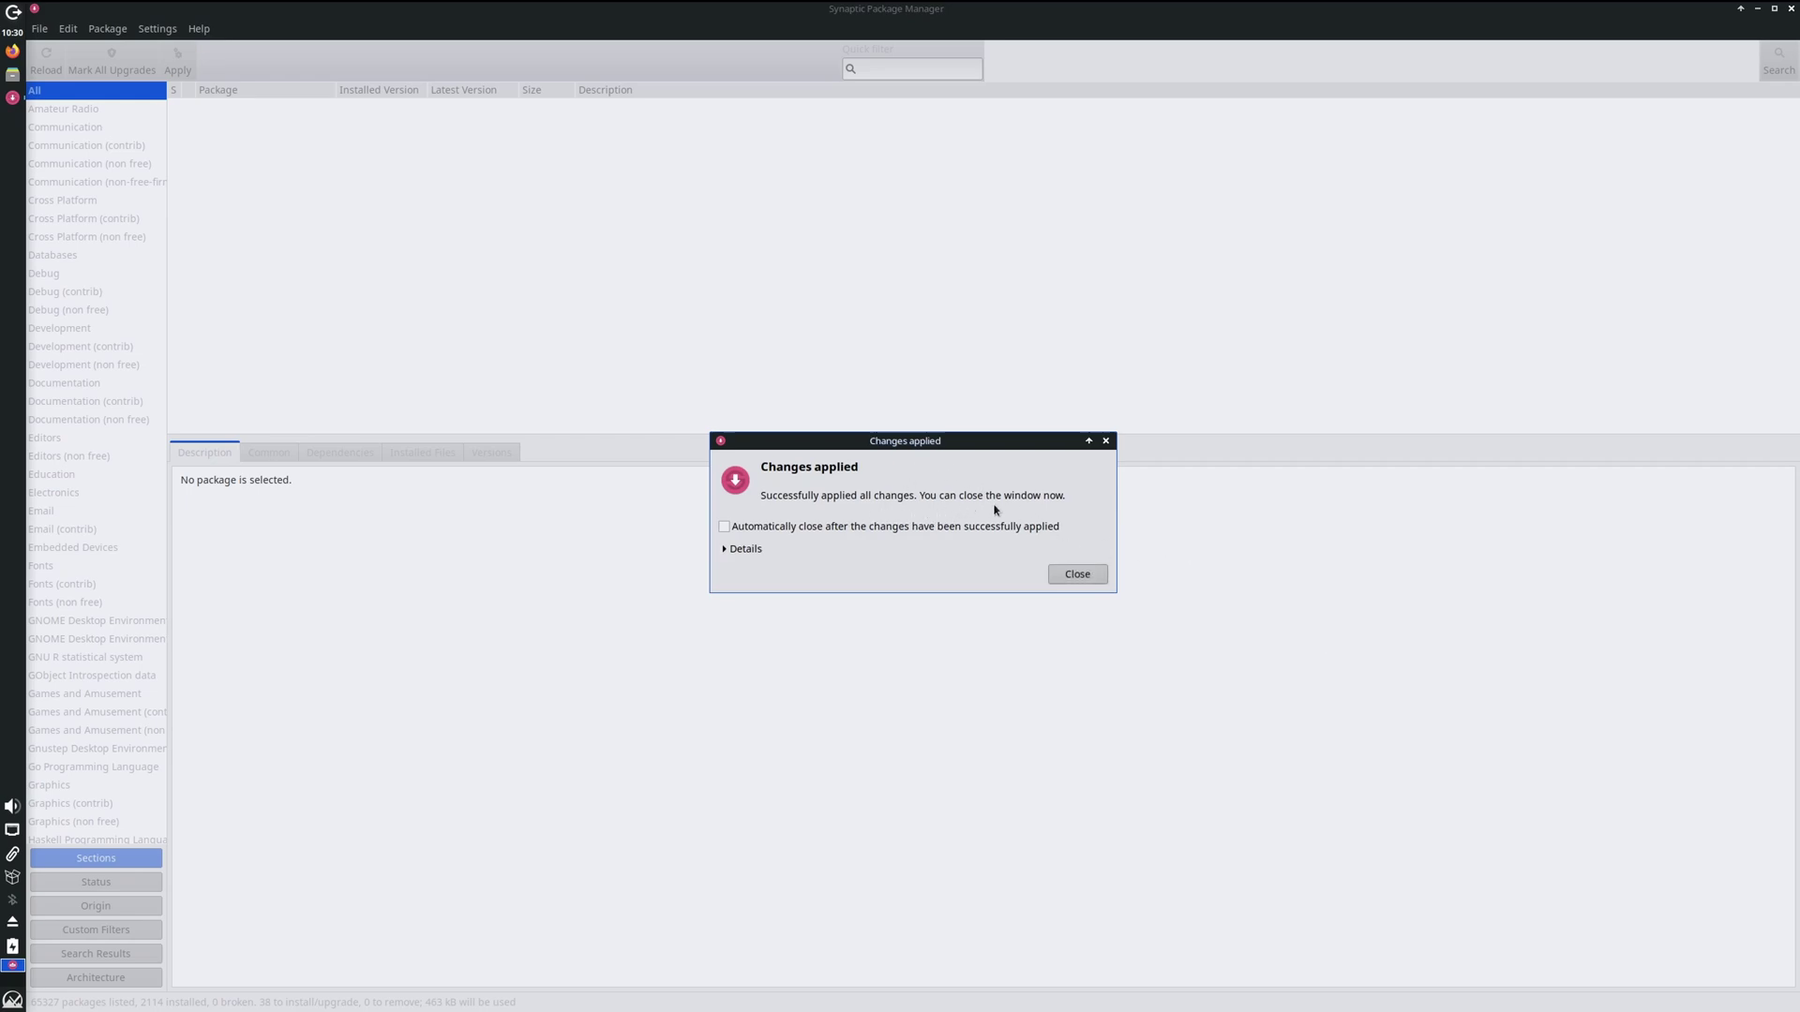
key(Return)
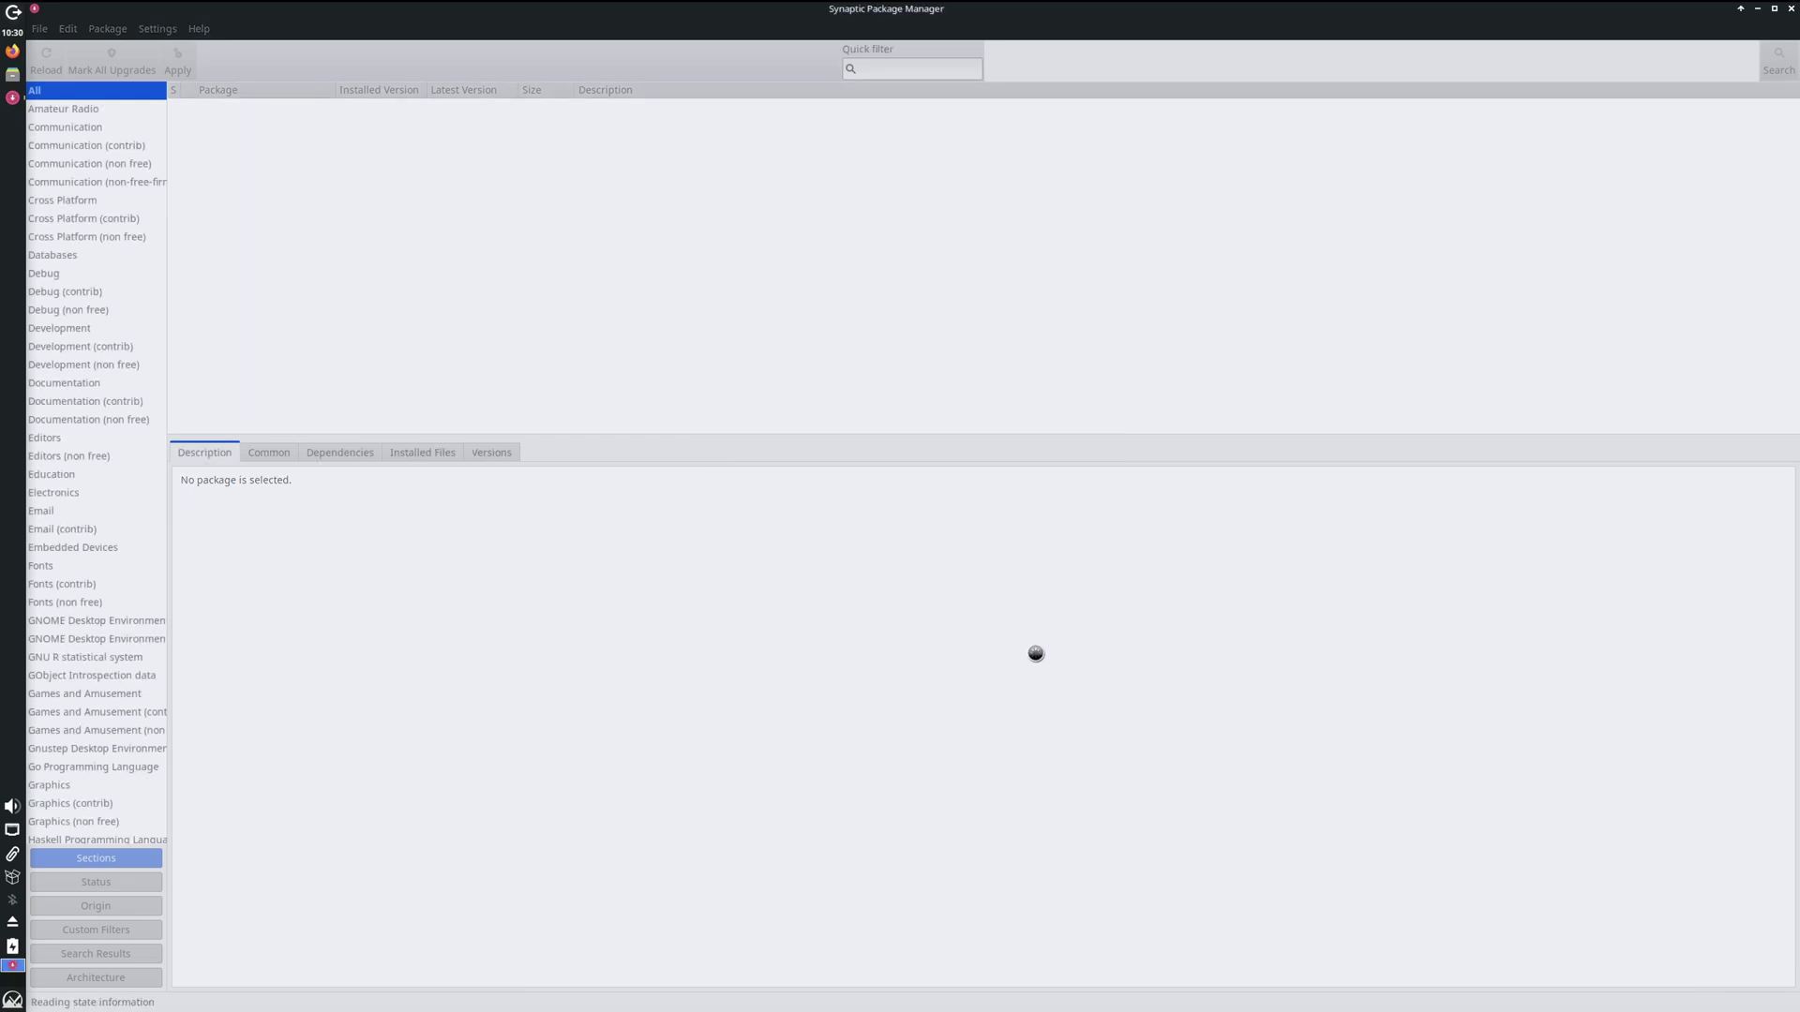
Step: Close Synaptic, launch Xfce Terminal via a 'term' menu search, and run neofetch
key(ctrl+q)
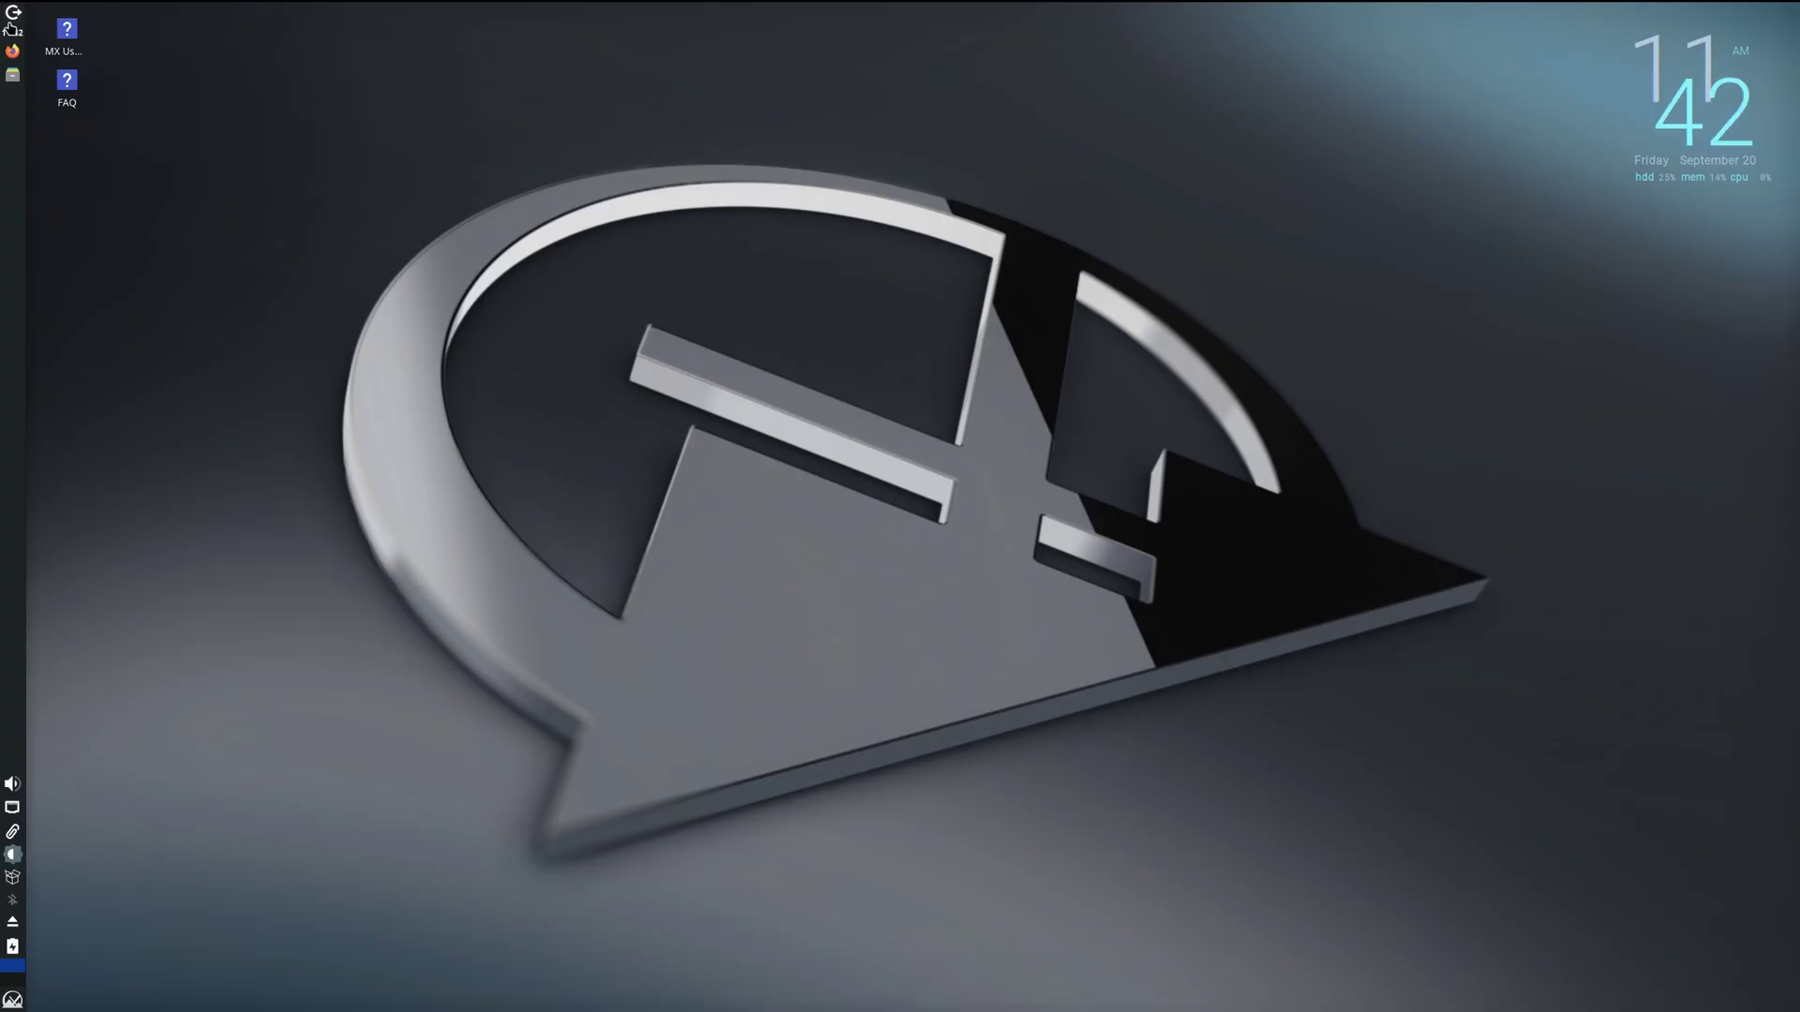
click(13, 1000)
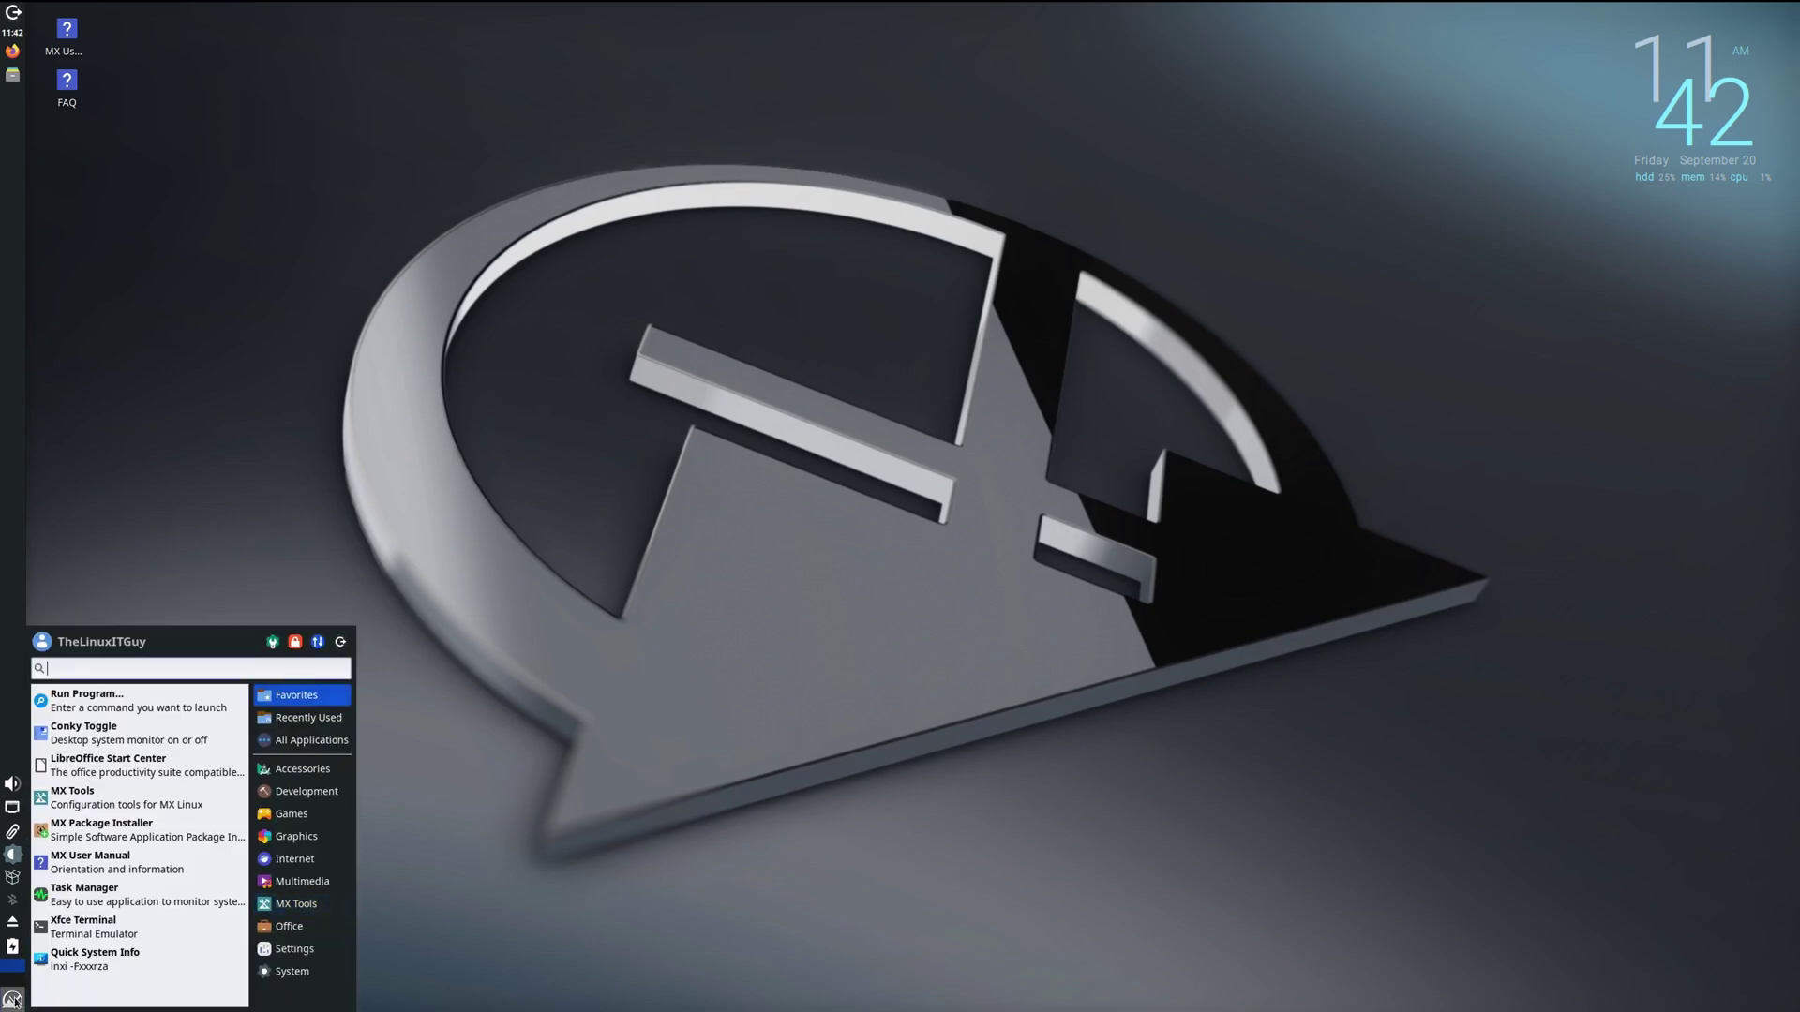
text(term)
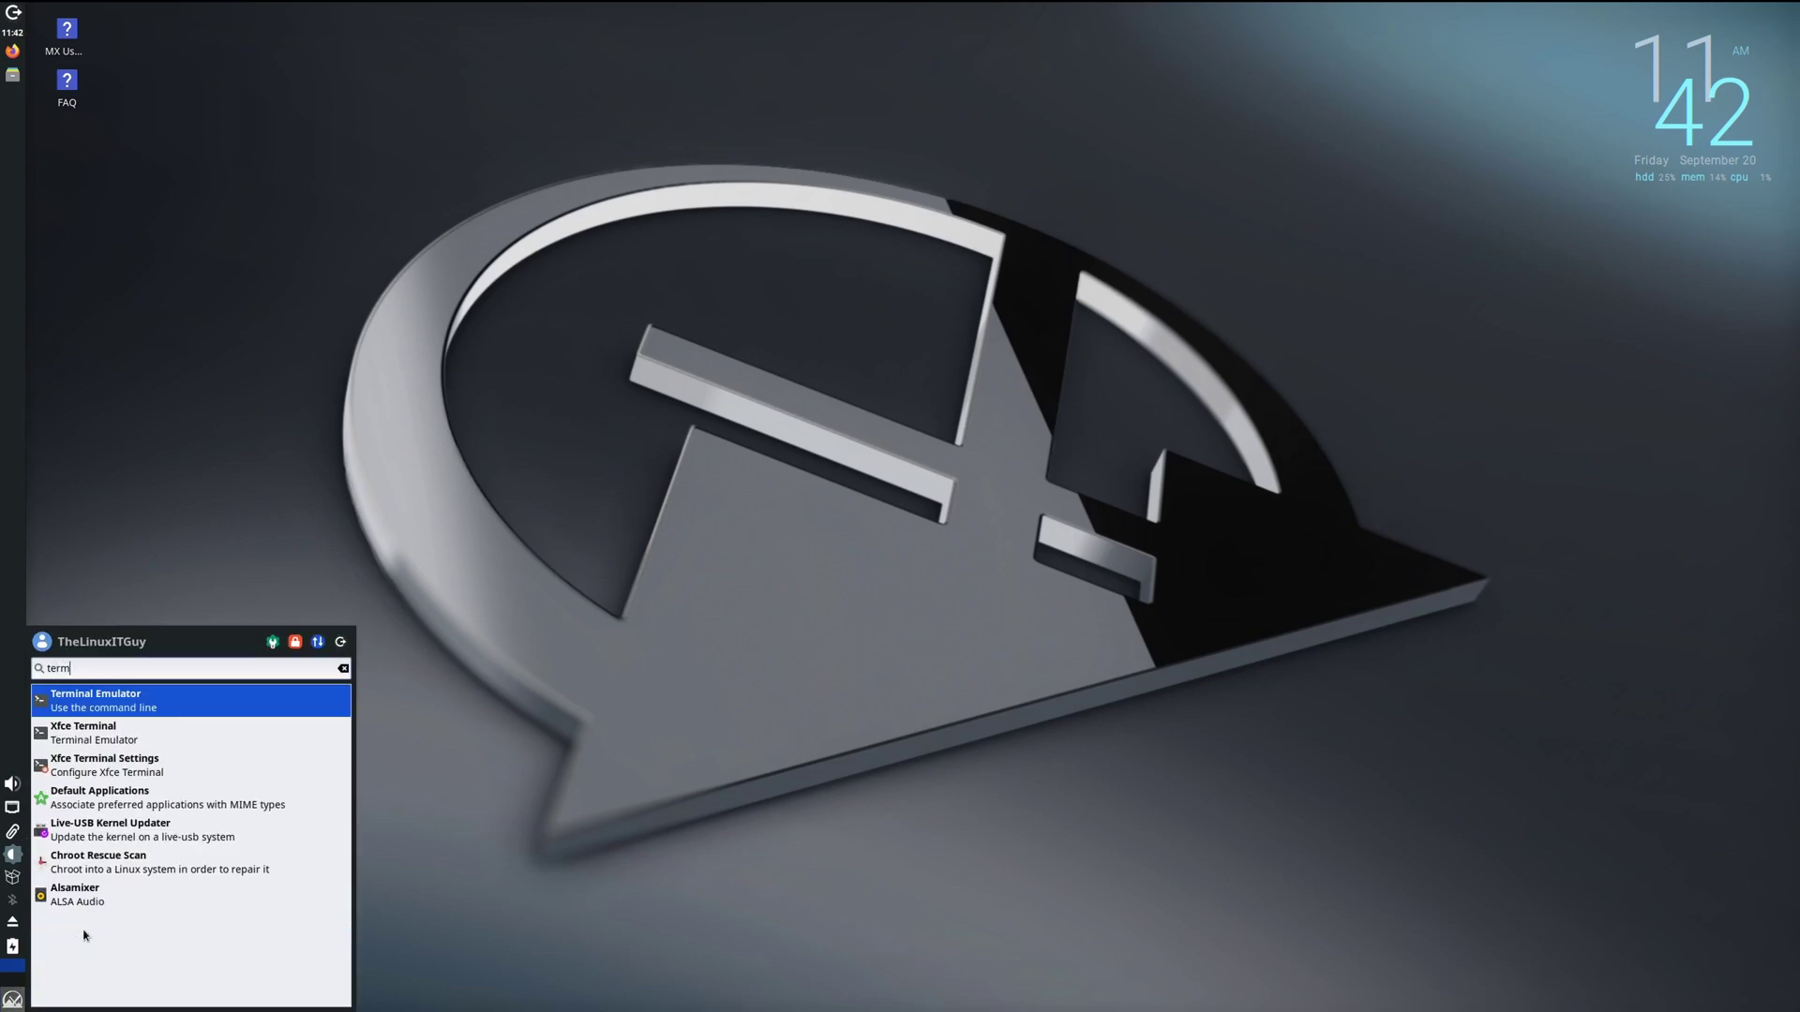
key(Down)
key(Return)
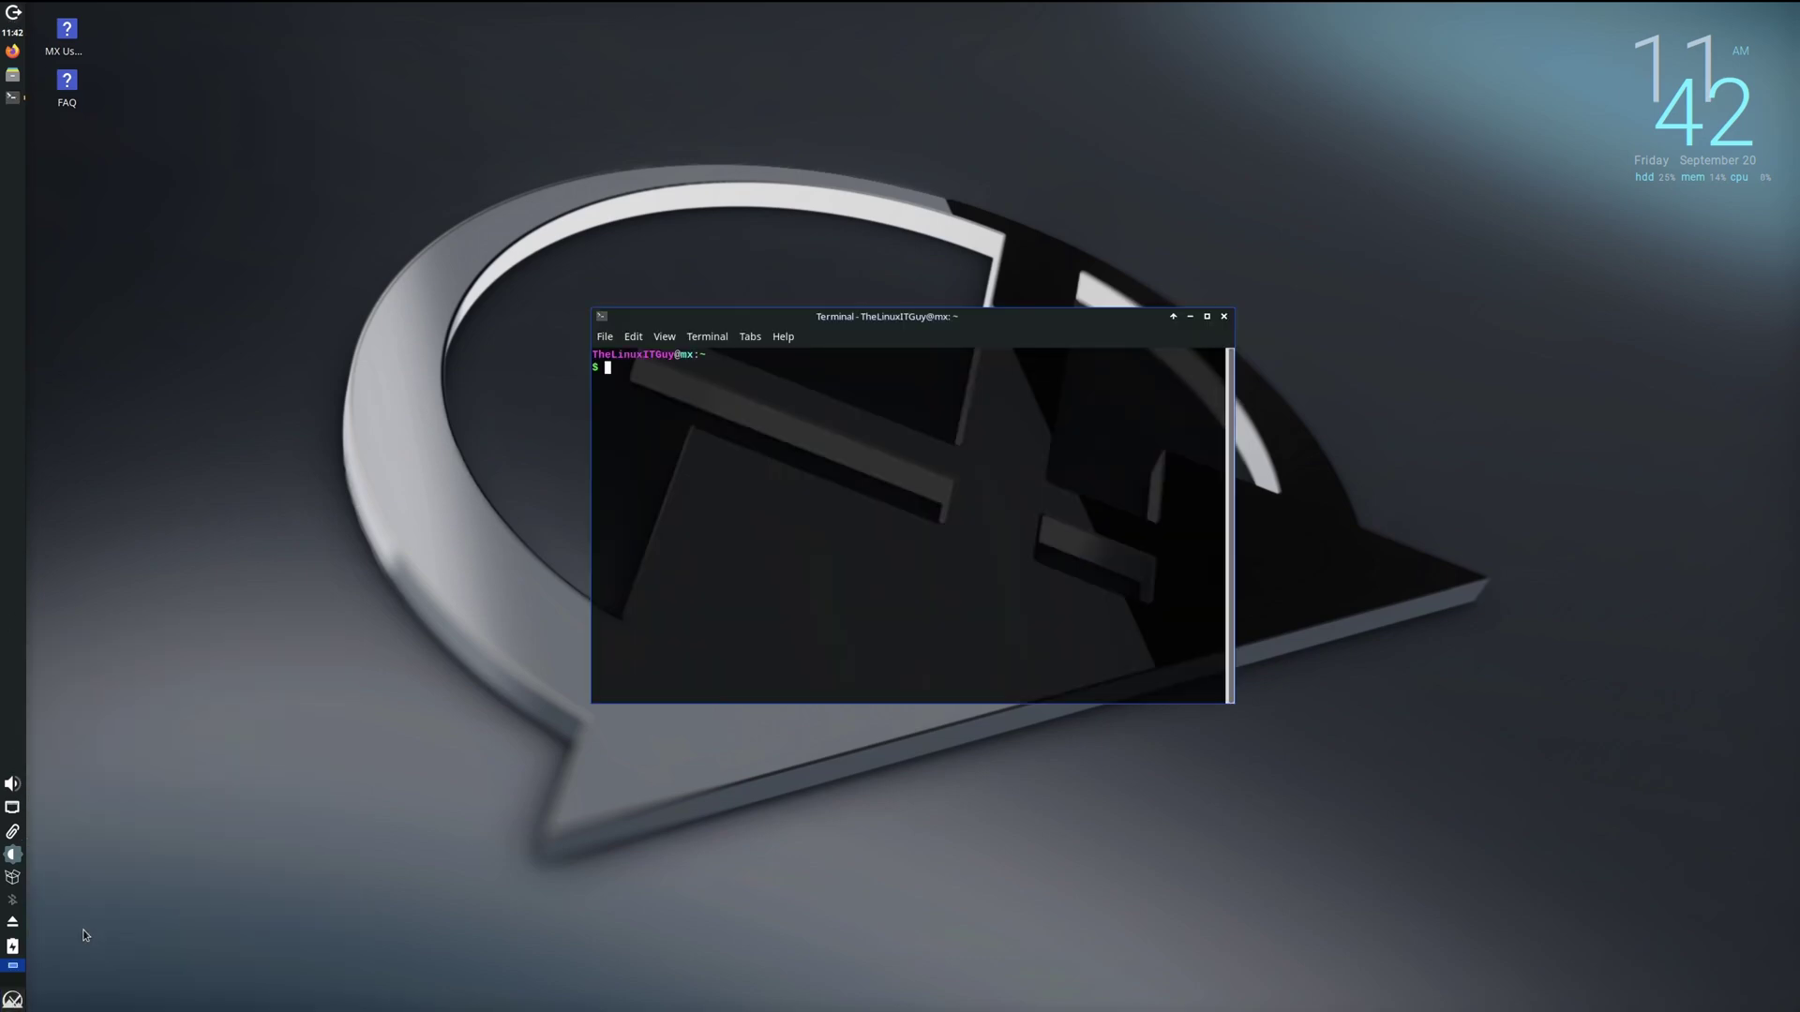
text(neofetch)
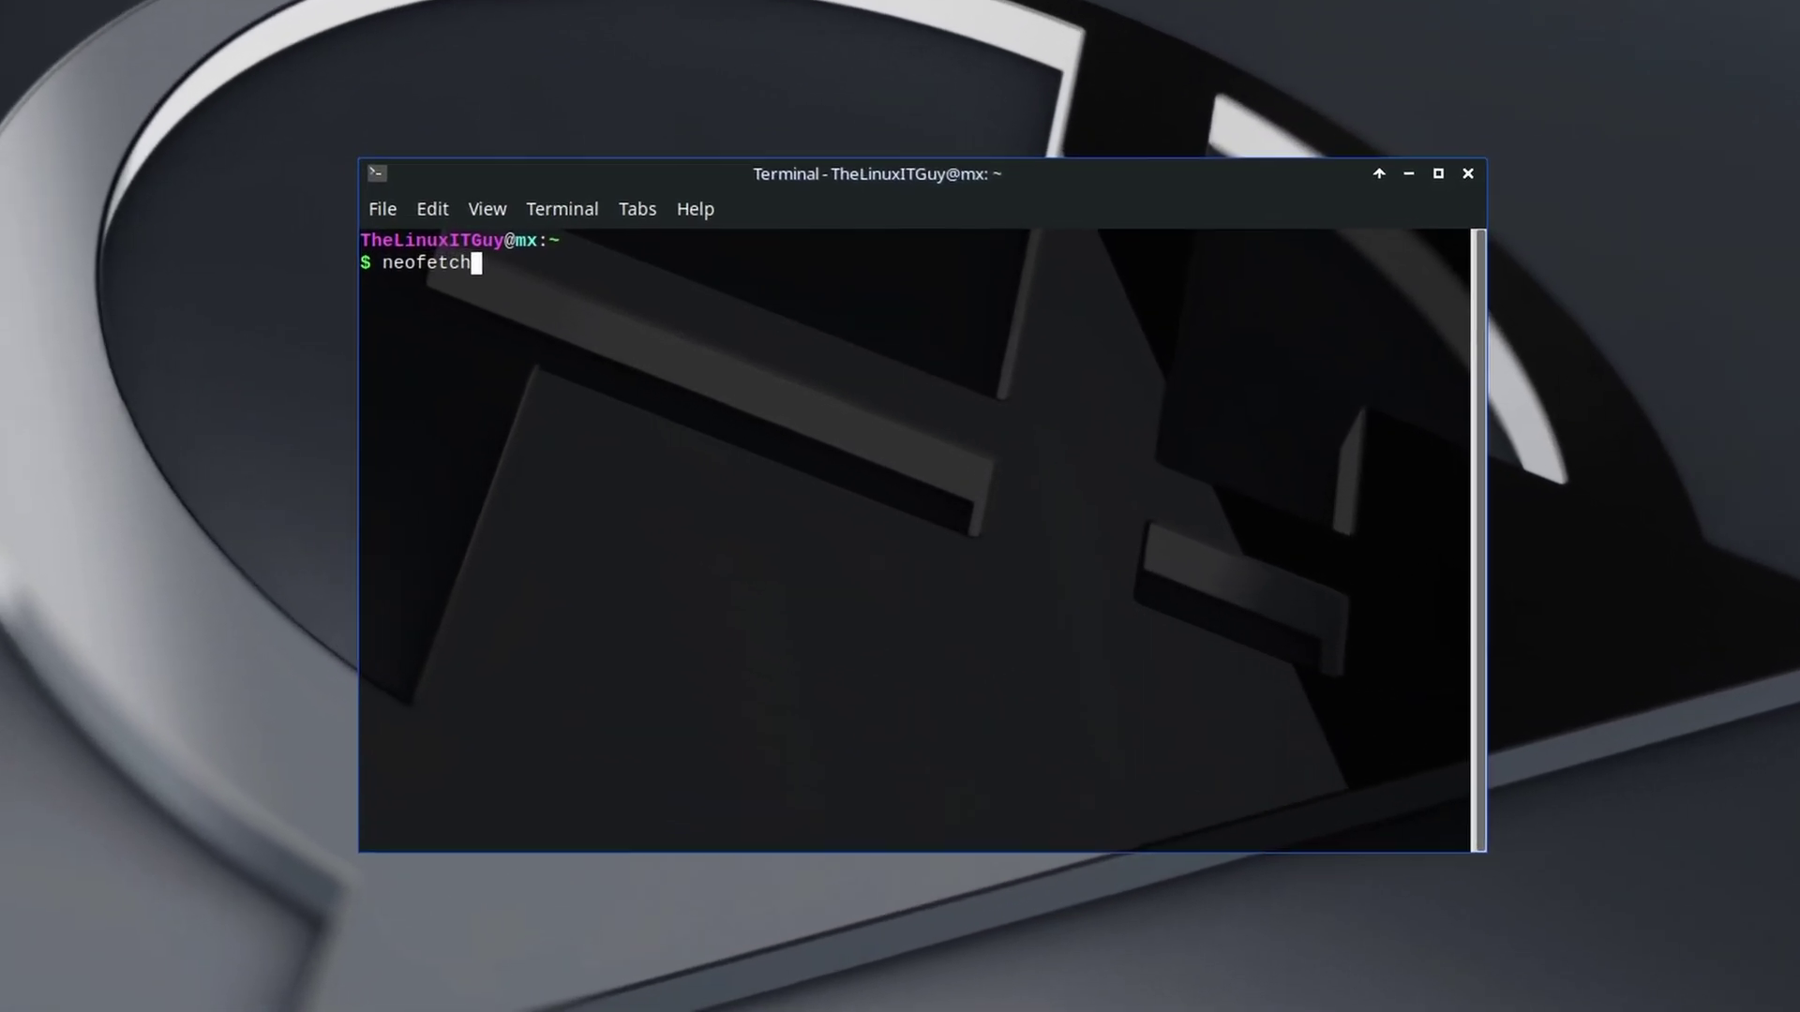
key(Return)
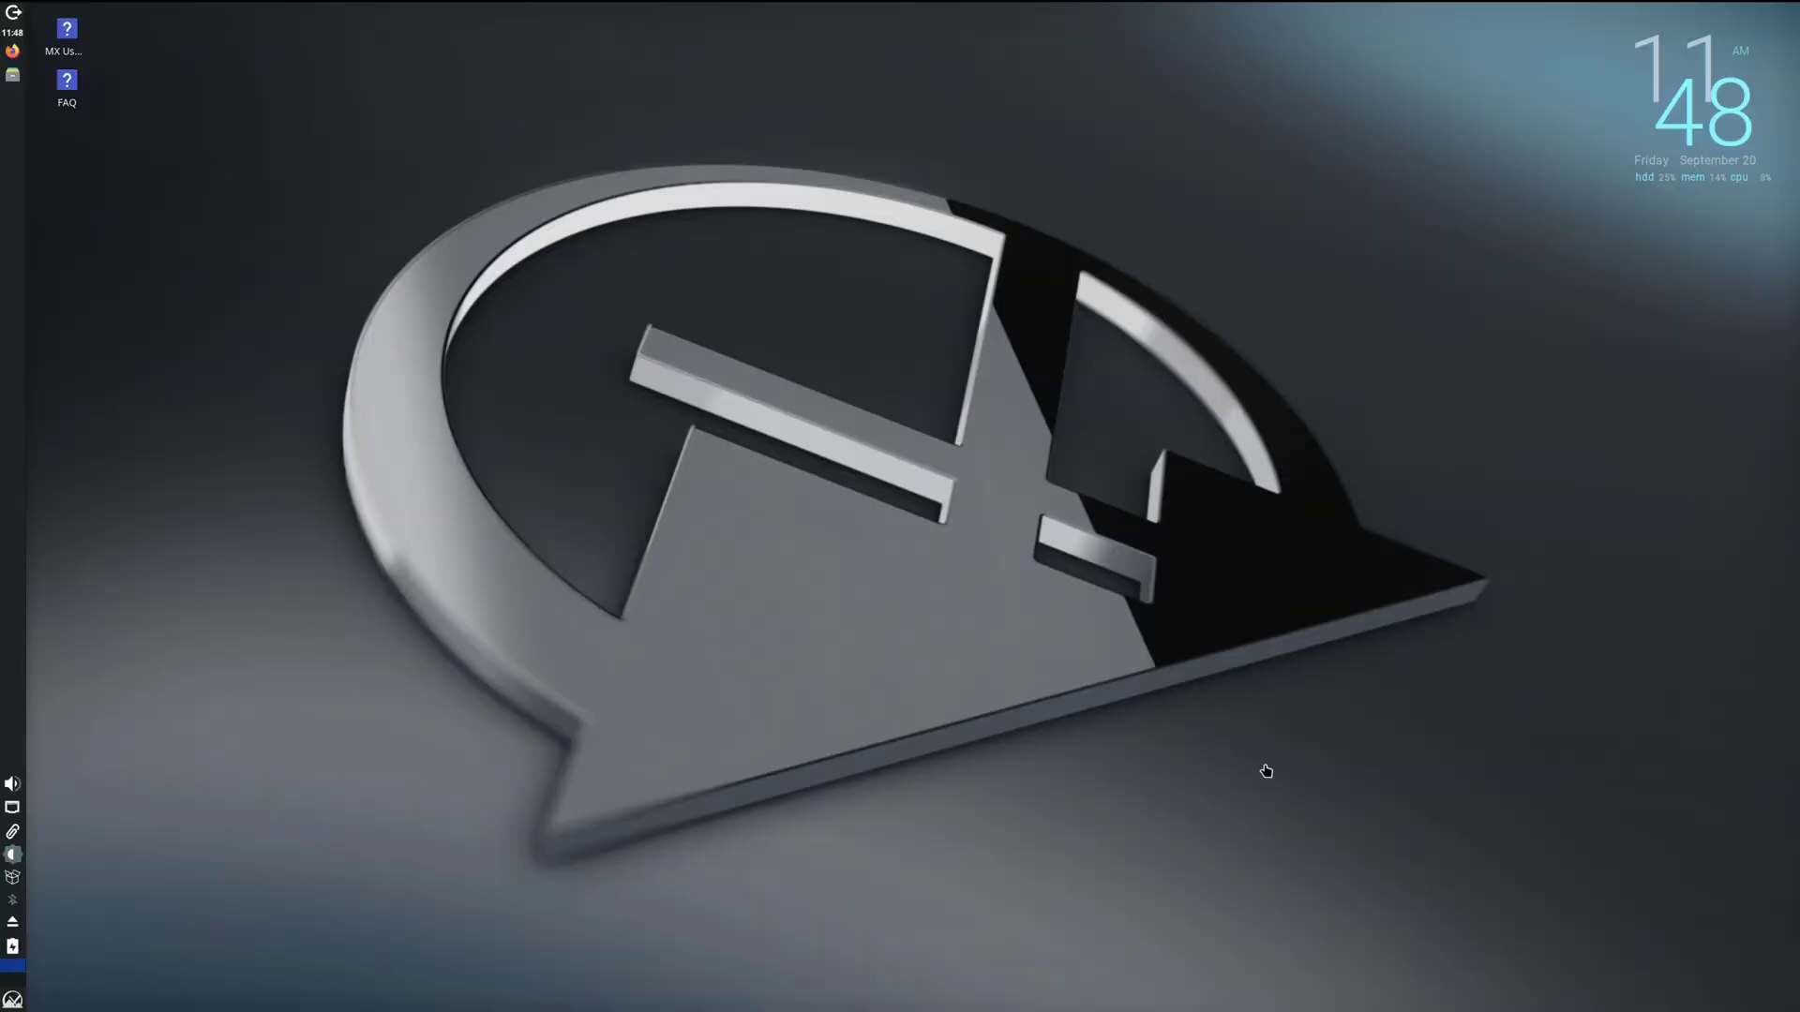
Step: Launch MX Package Installer by searching 'MX Pa' in the application menu
click(14, 999)
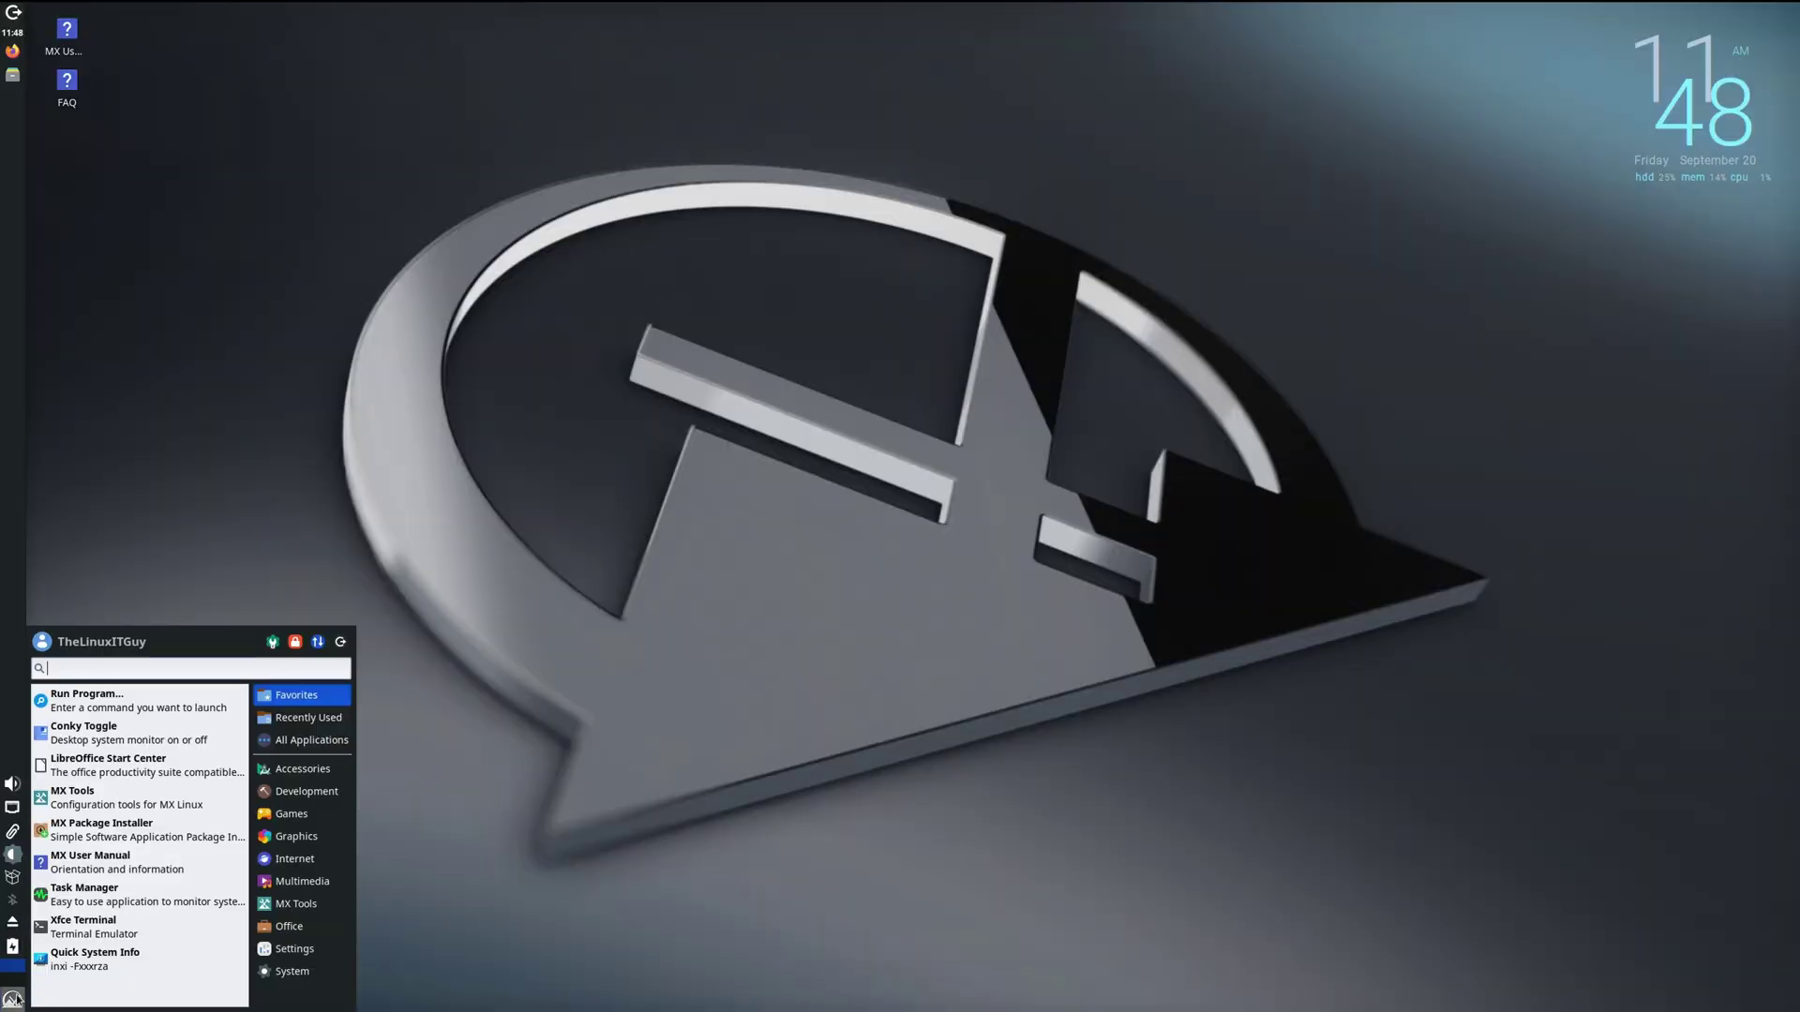
text(MX Pa)
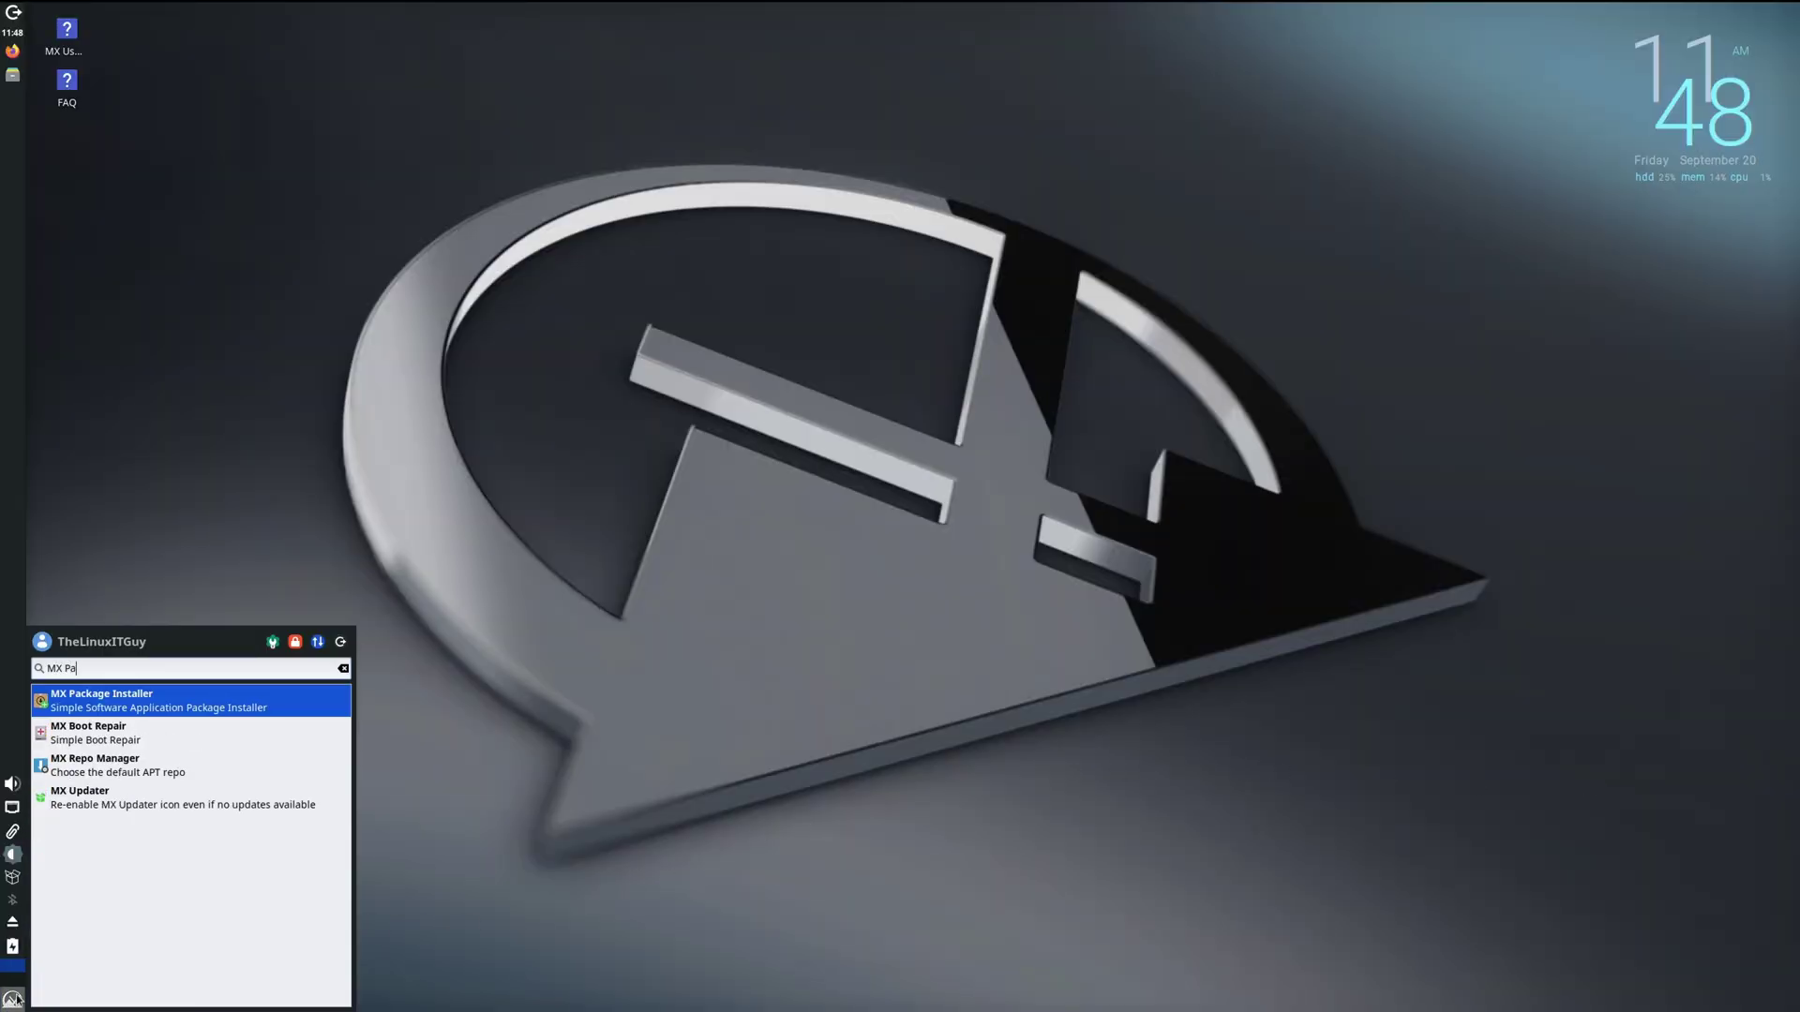
key(Return)
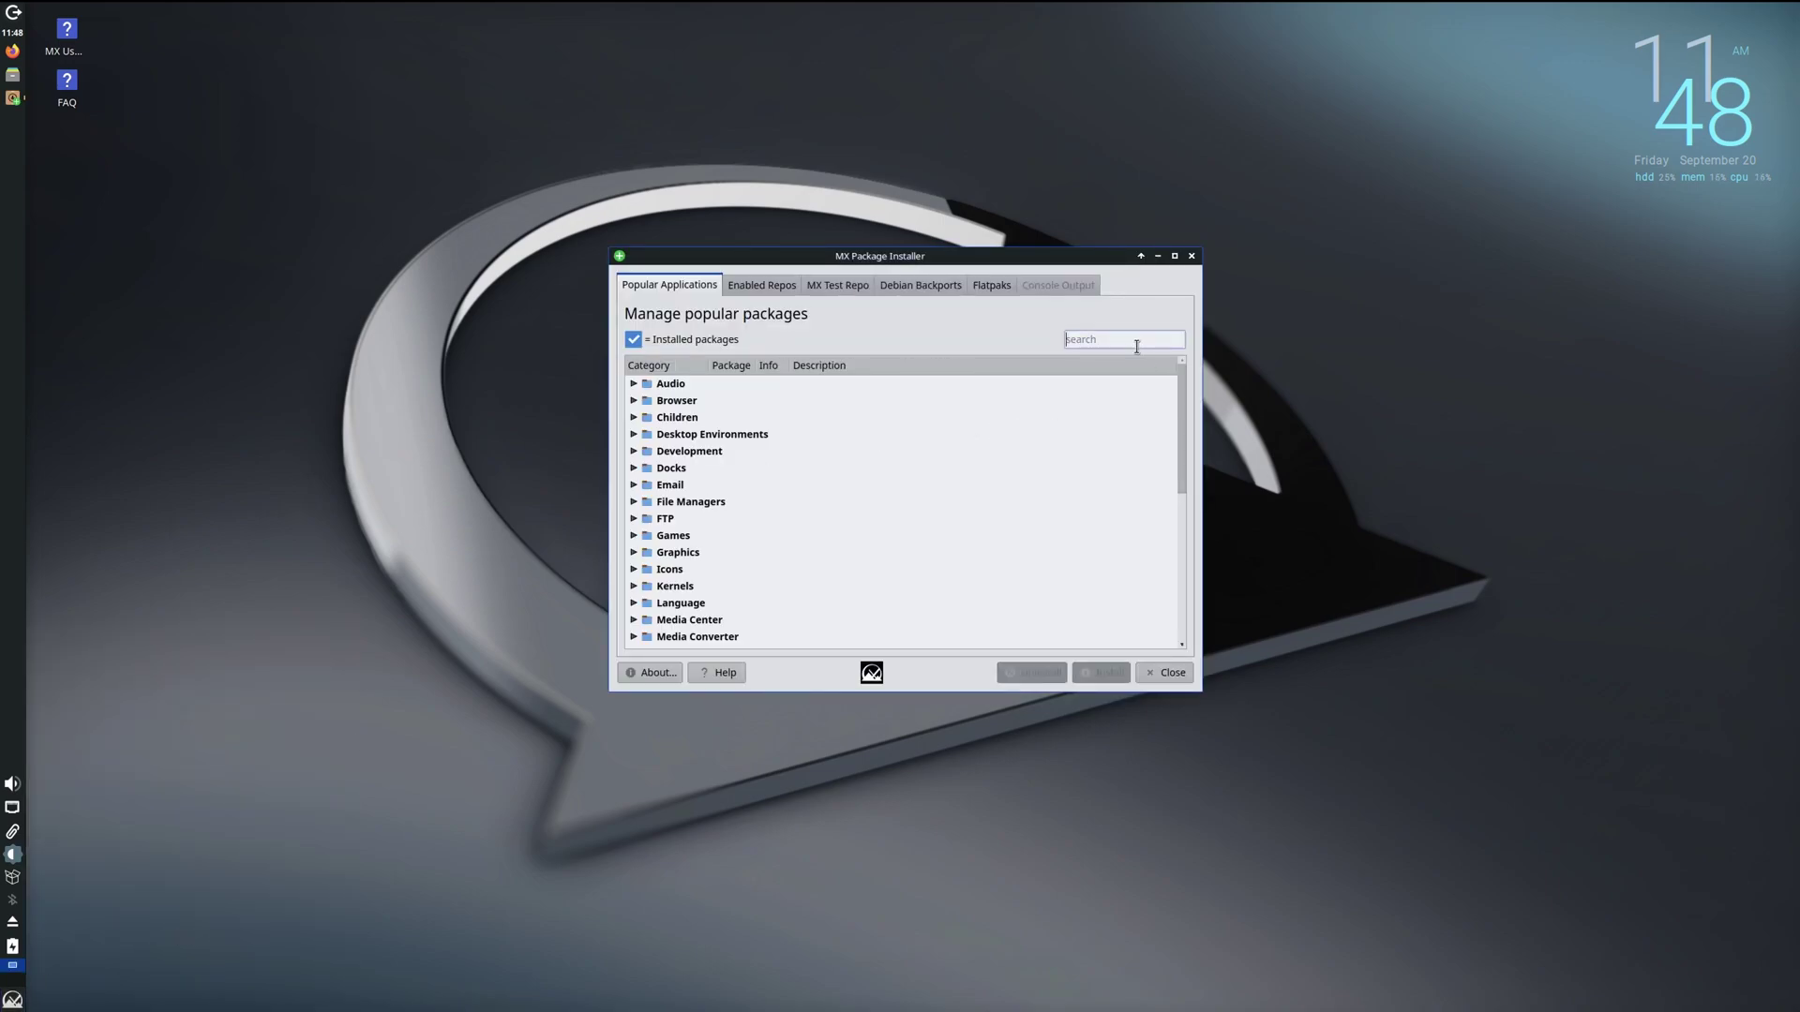
Step: Search 'ink', install Inkscape with the administrator password, then close MX Package Installer
text(ink)
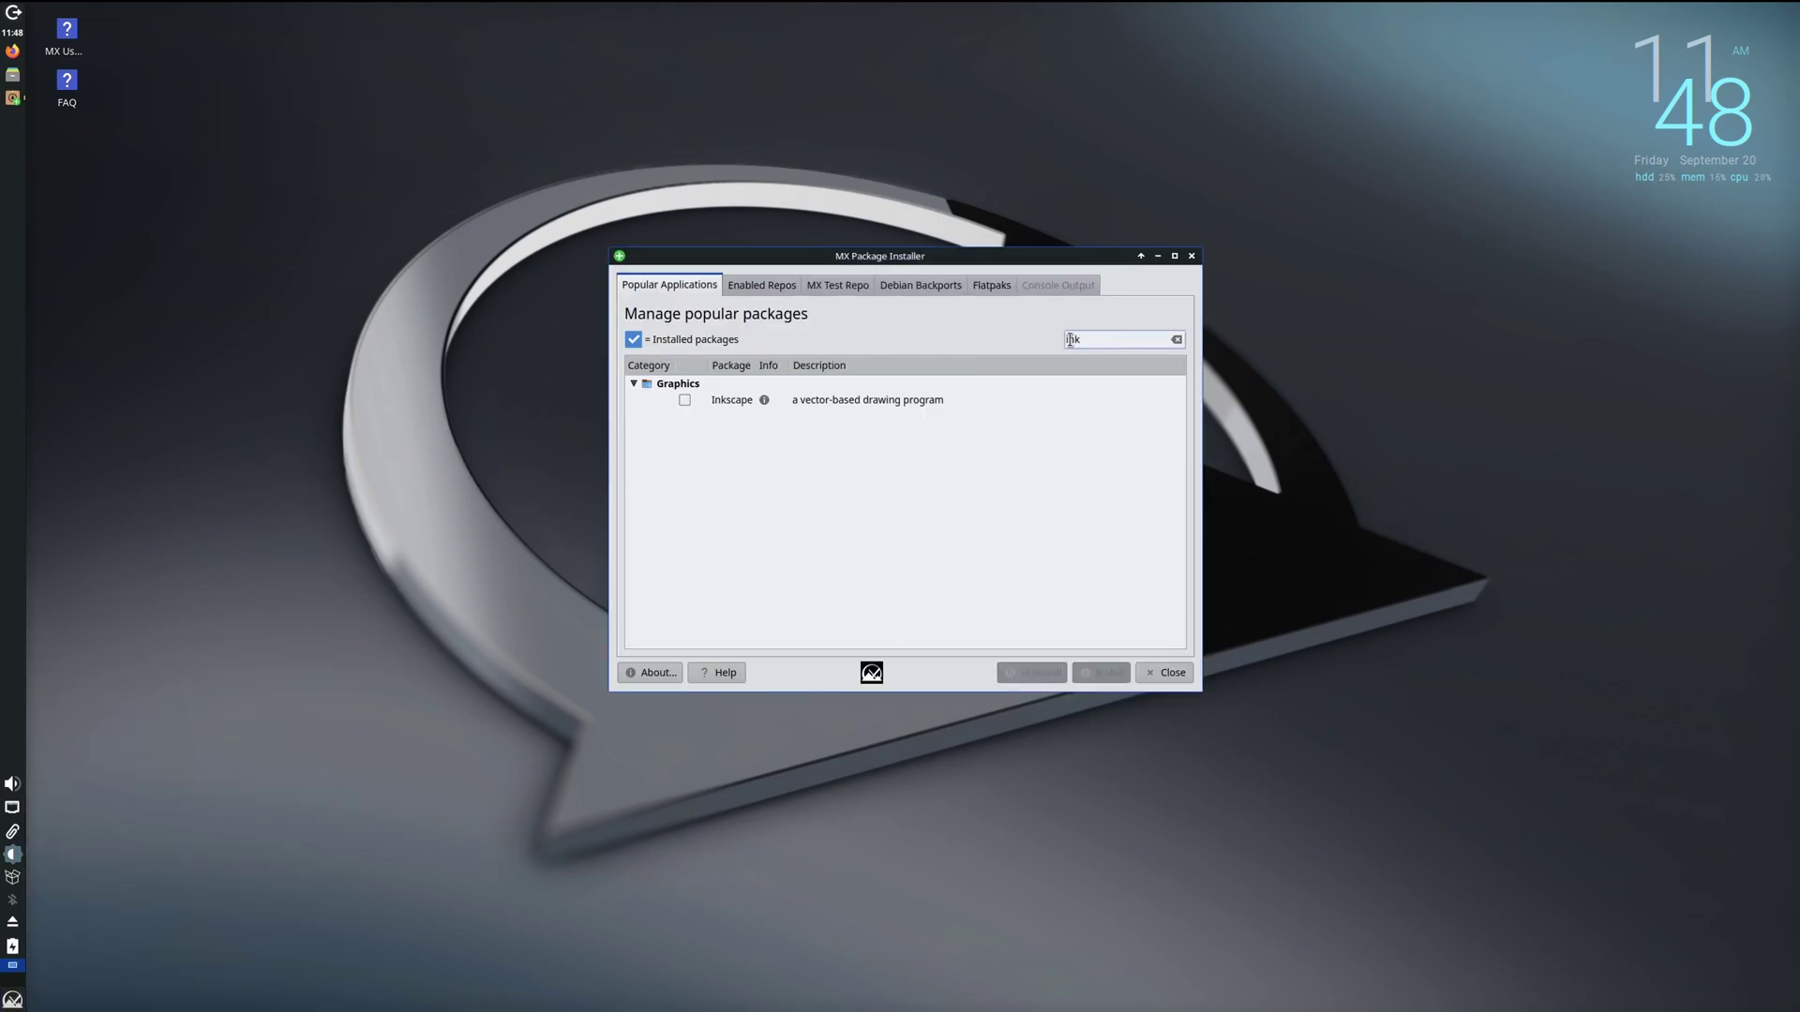
click(686, 400)
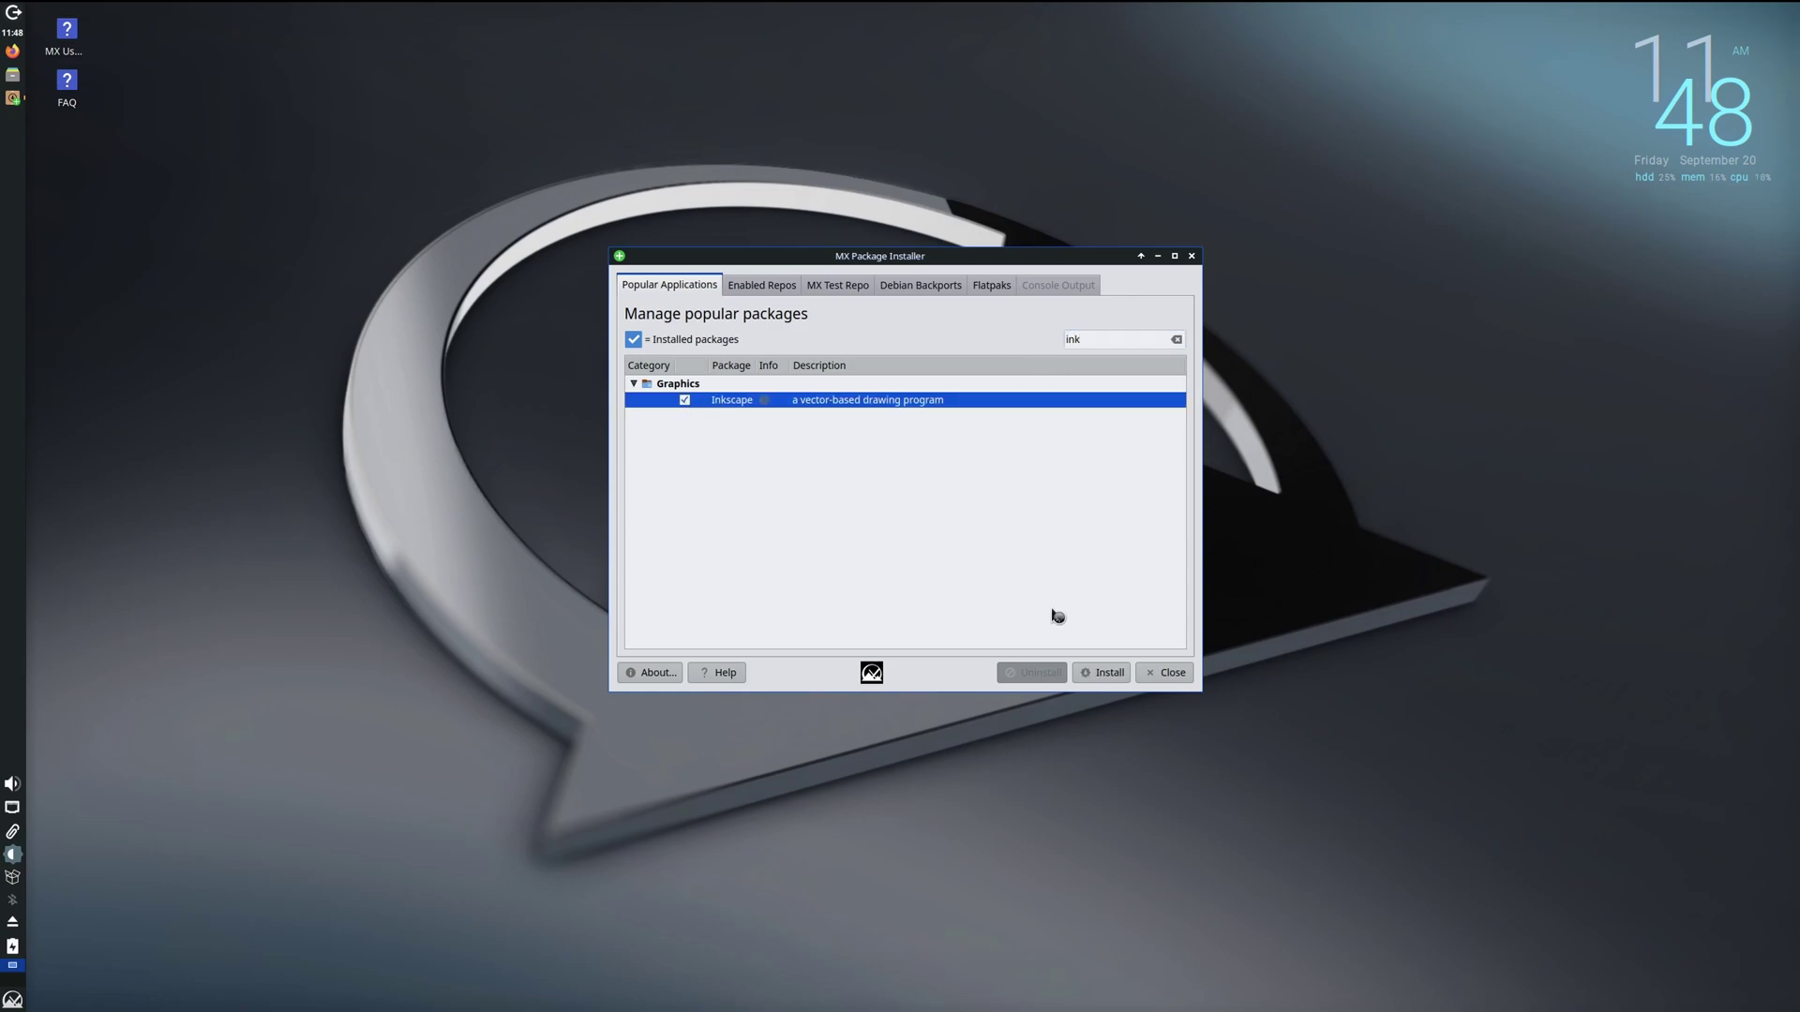
click(1098, 676)
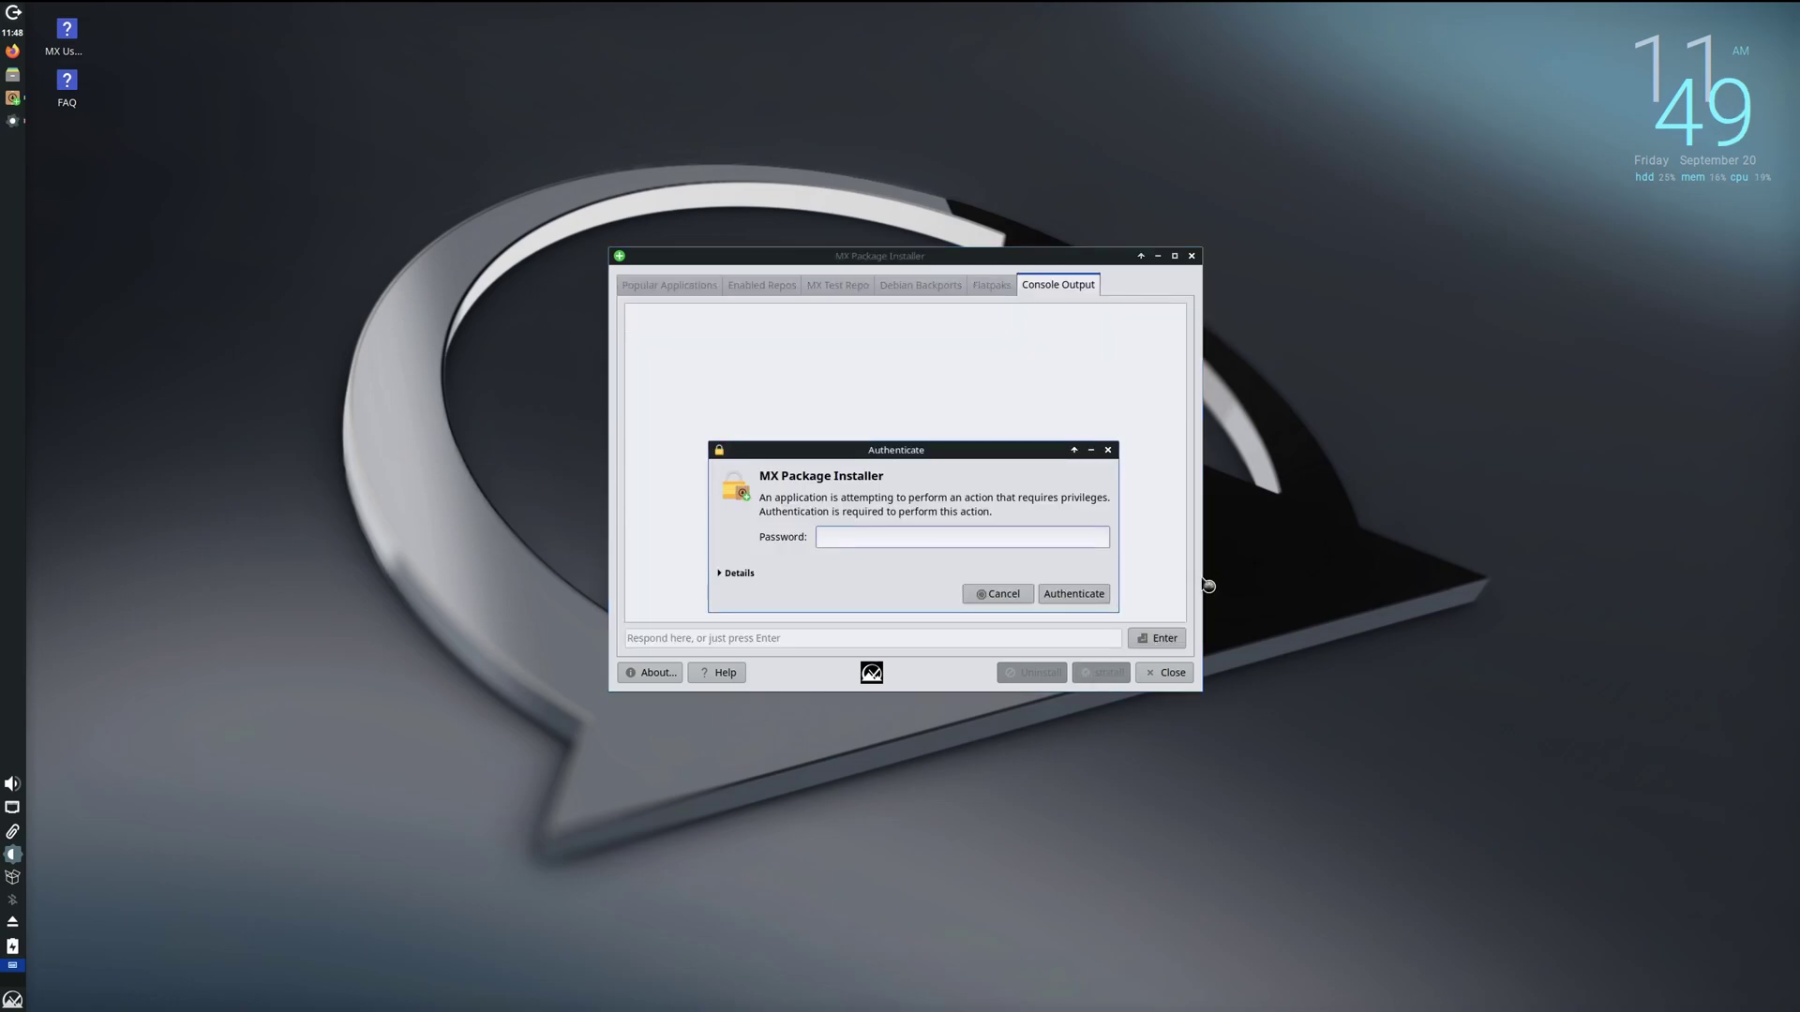
text(•••)
click(1069, 603)
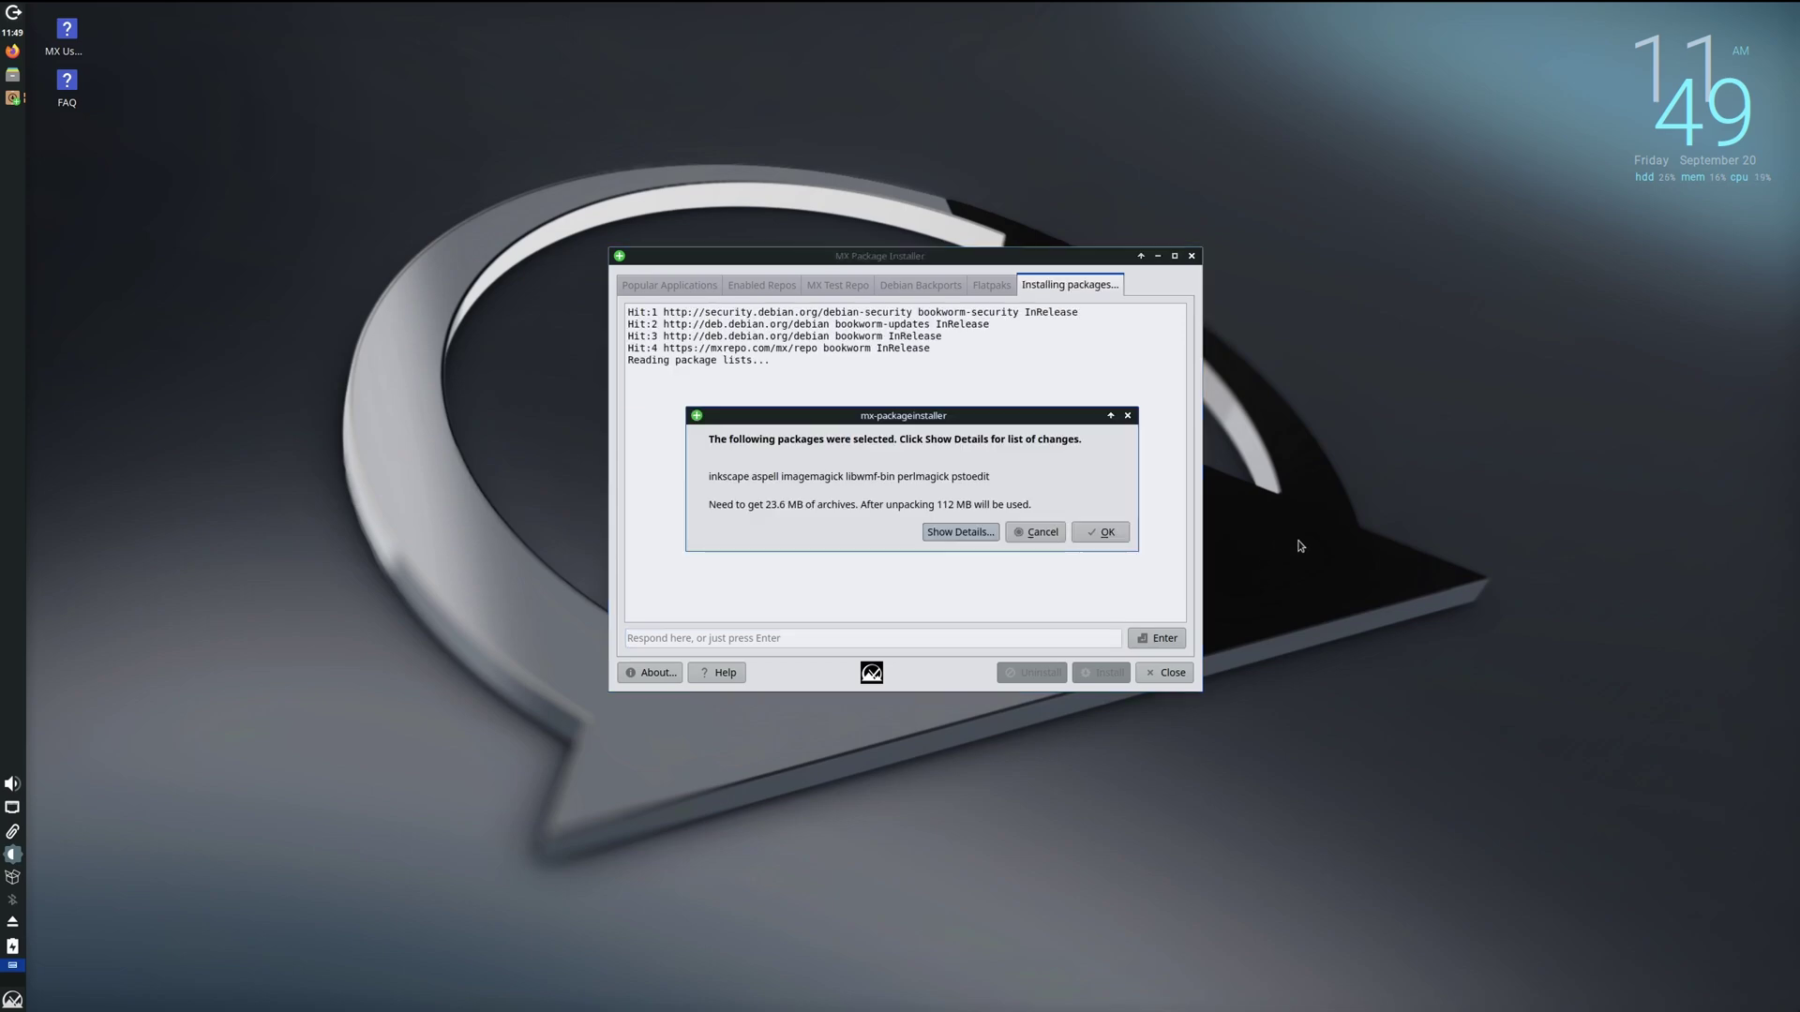
click(1117, 531)
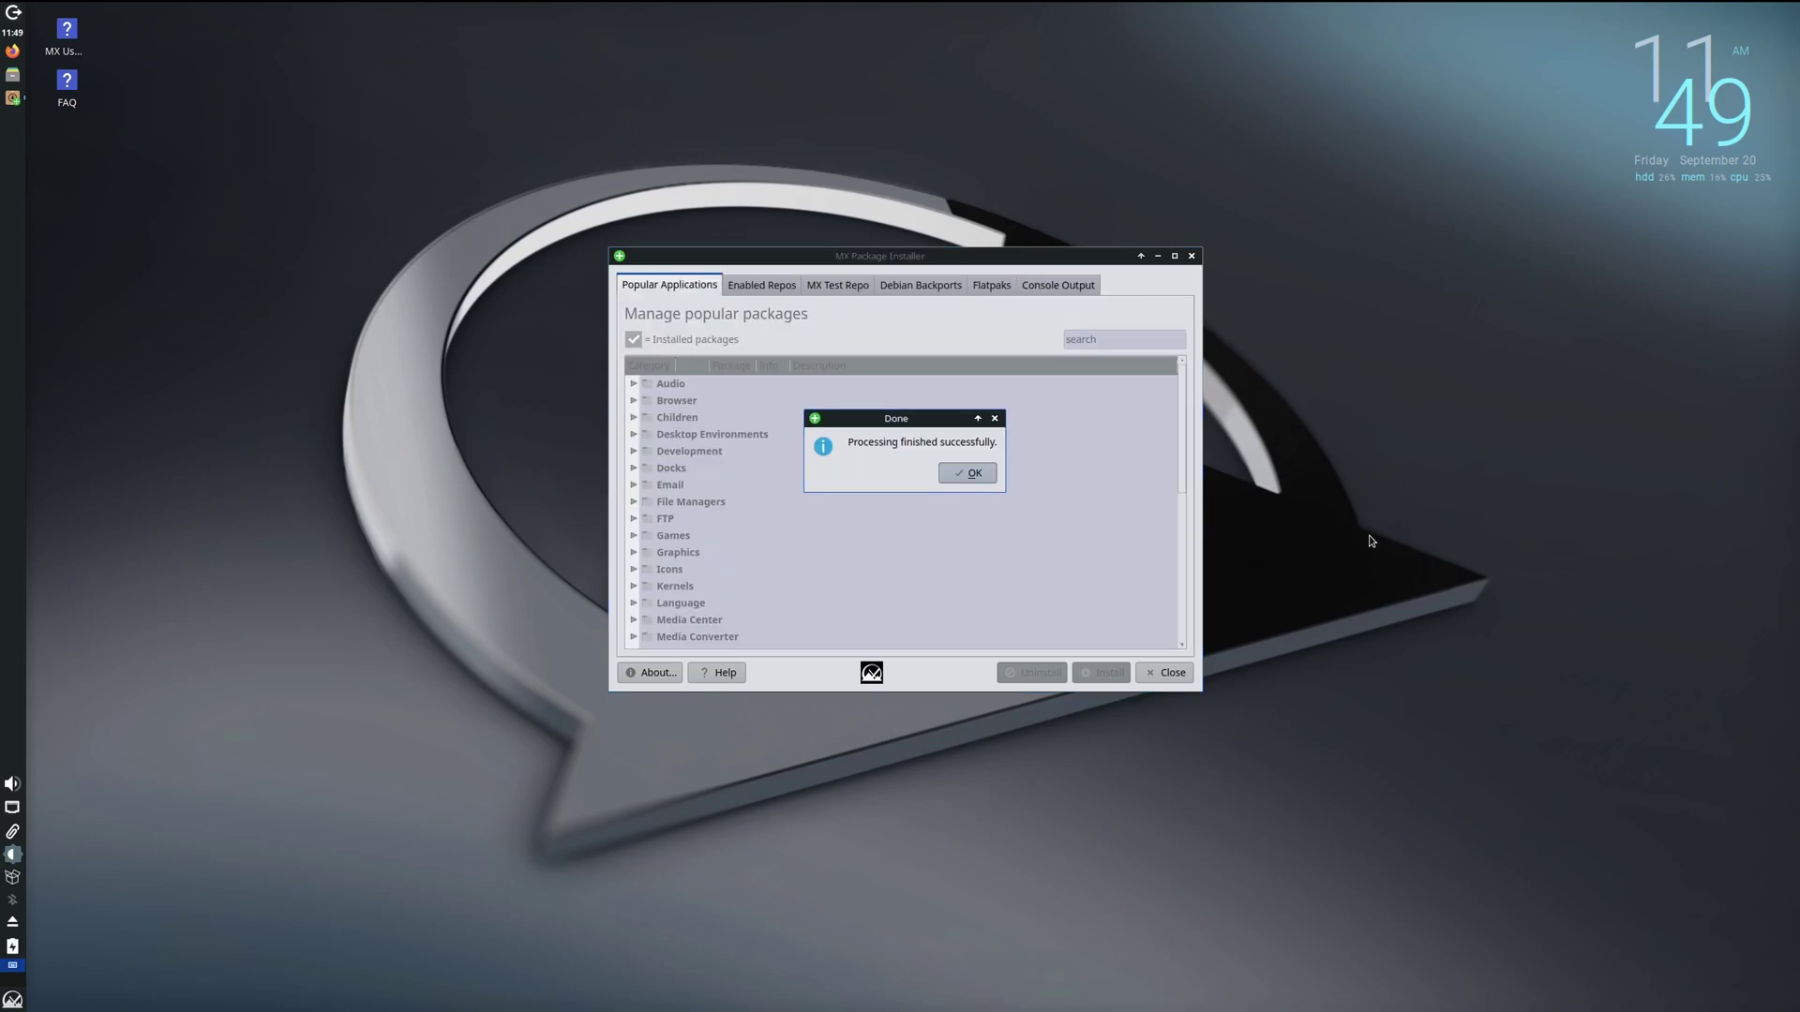
click(967, 473)
click(1163, 673)
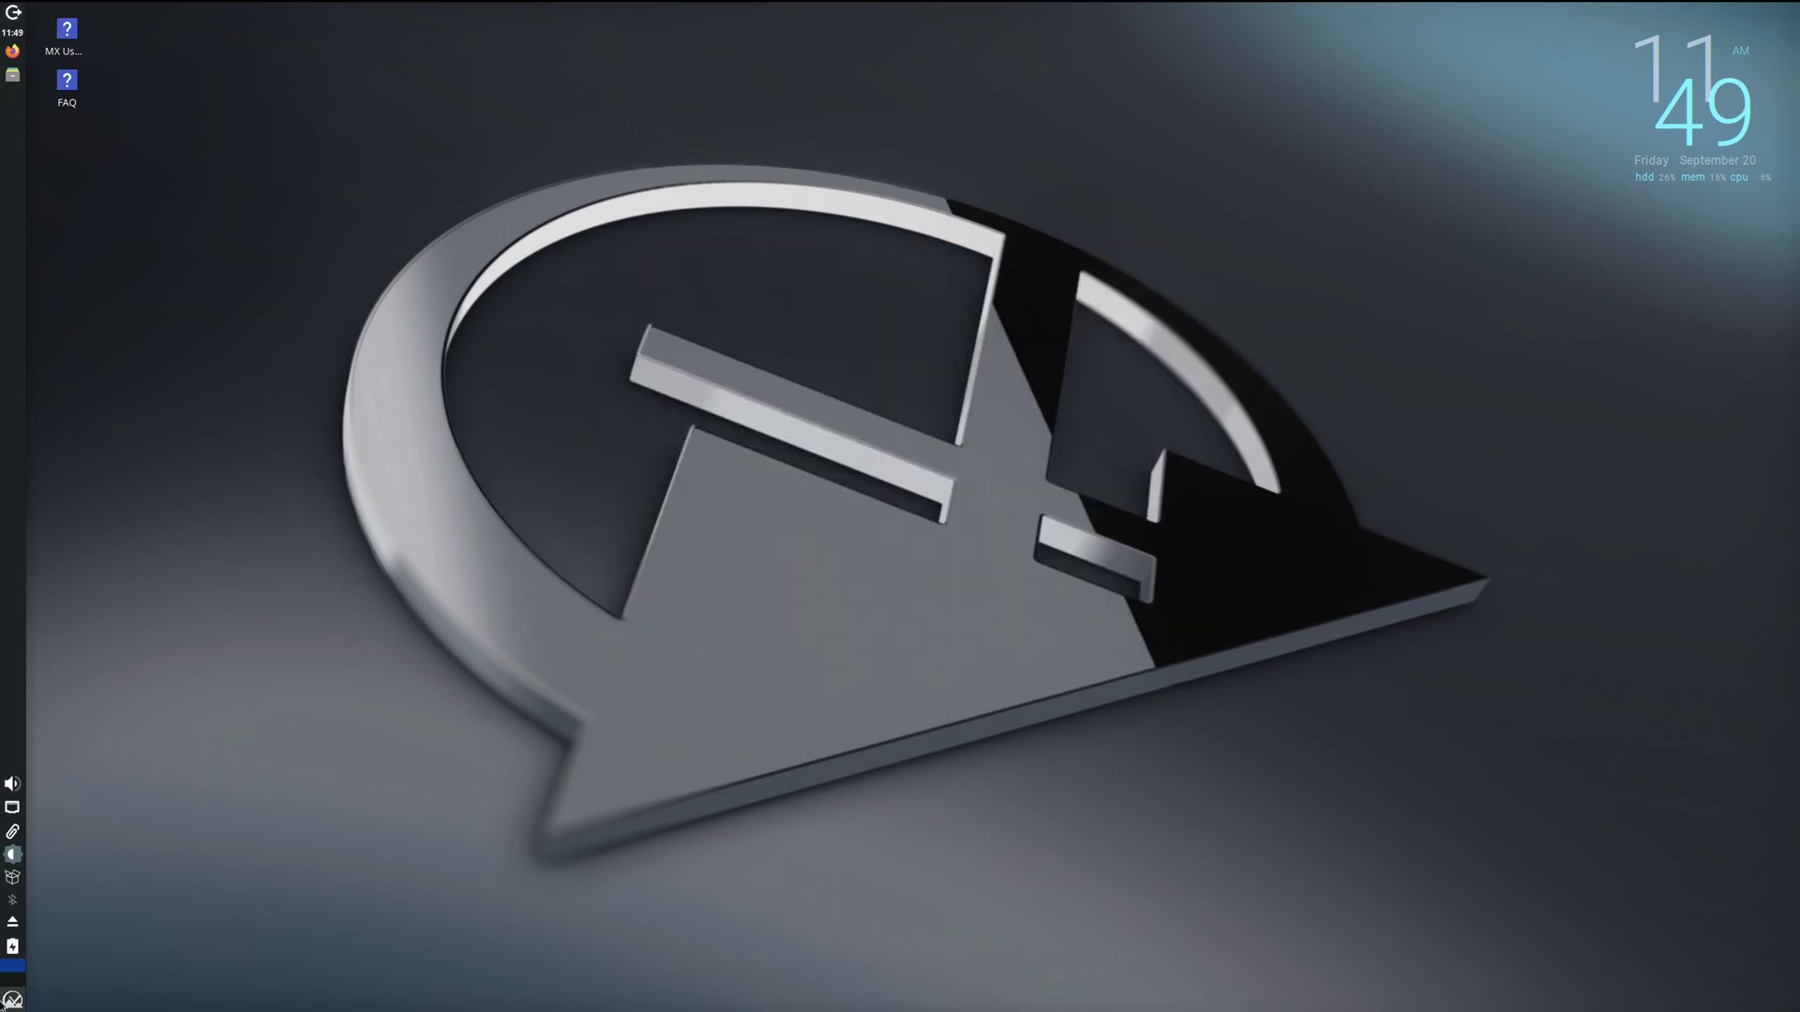
Step: Launch Inkscape by searching 'inkscape' in the application menu
click(13, 999)
text(inkscape)
key(Return)
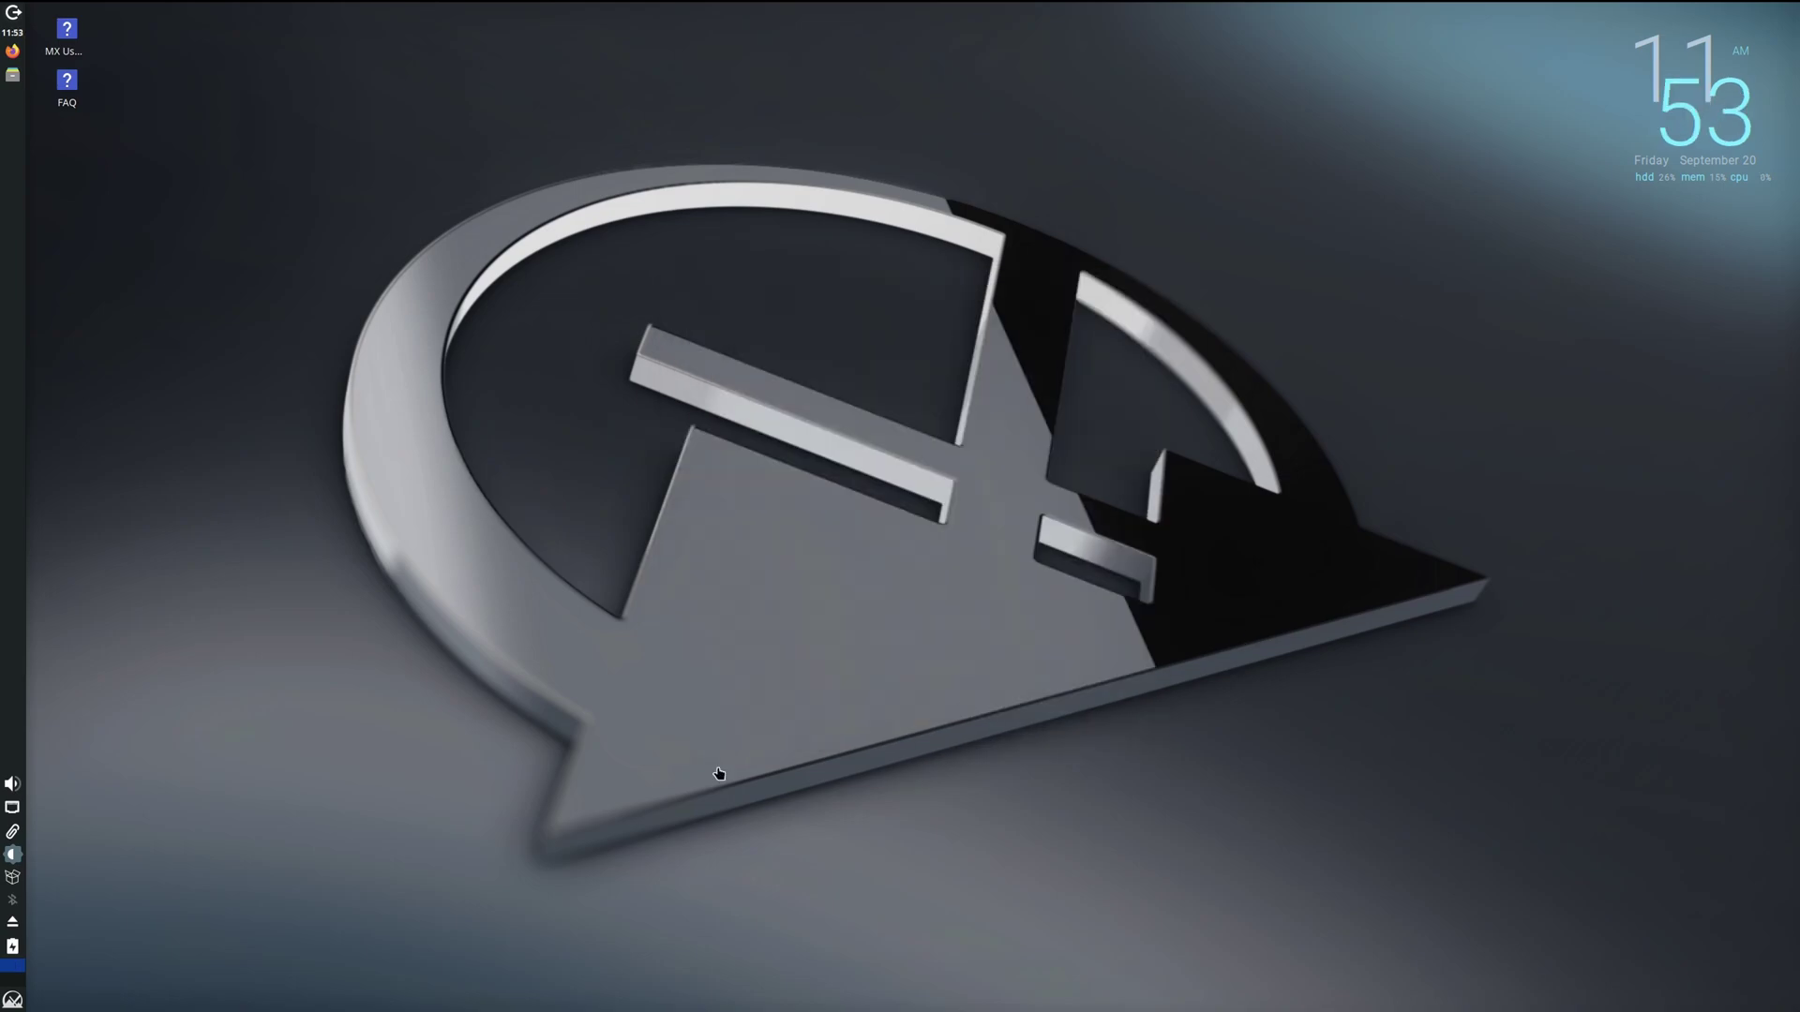
Step: Open the Power Manager settings from the tray icon, review the General tab, and close them
click(13, 1001)
click(13, 1001)
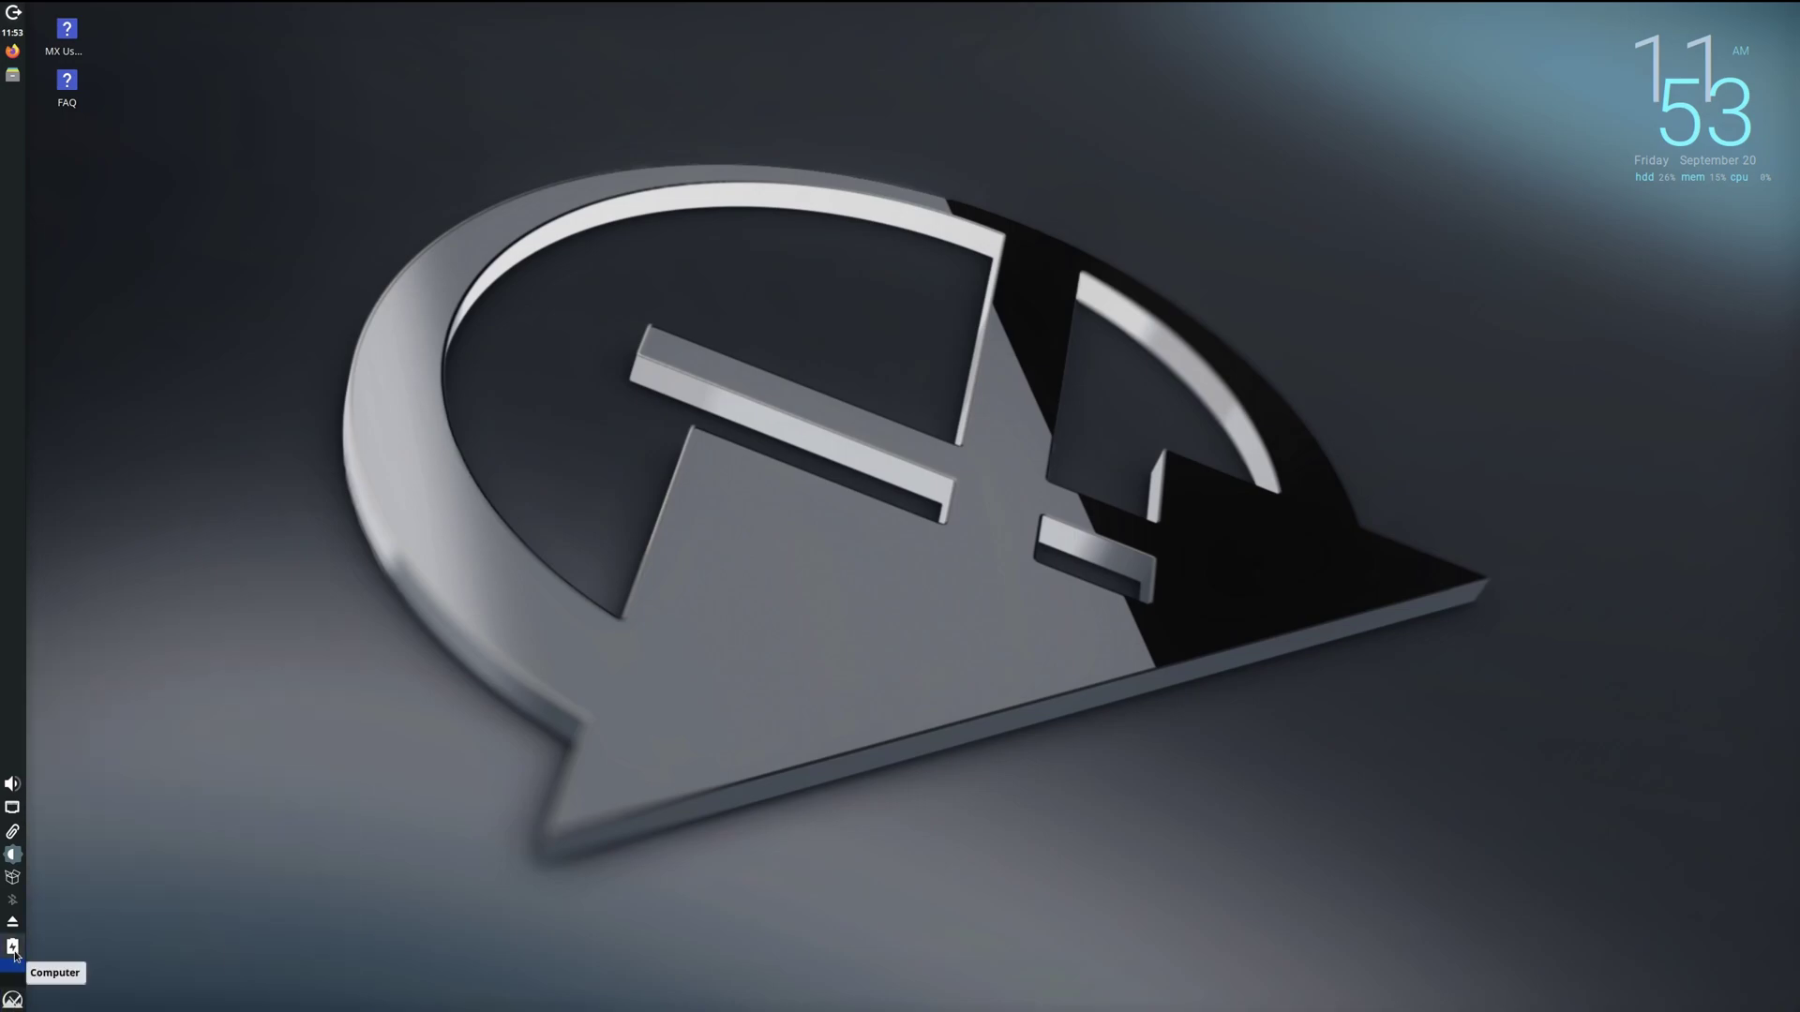
click(14, 949)
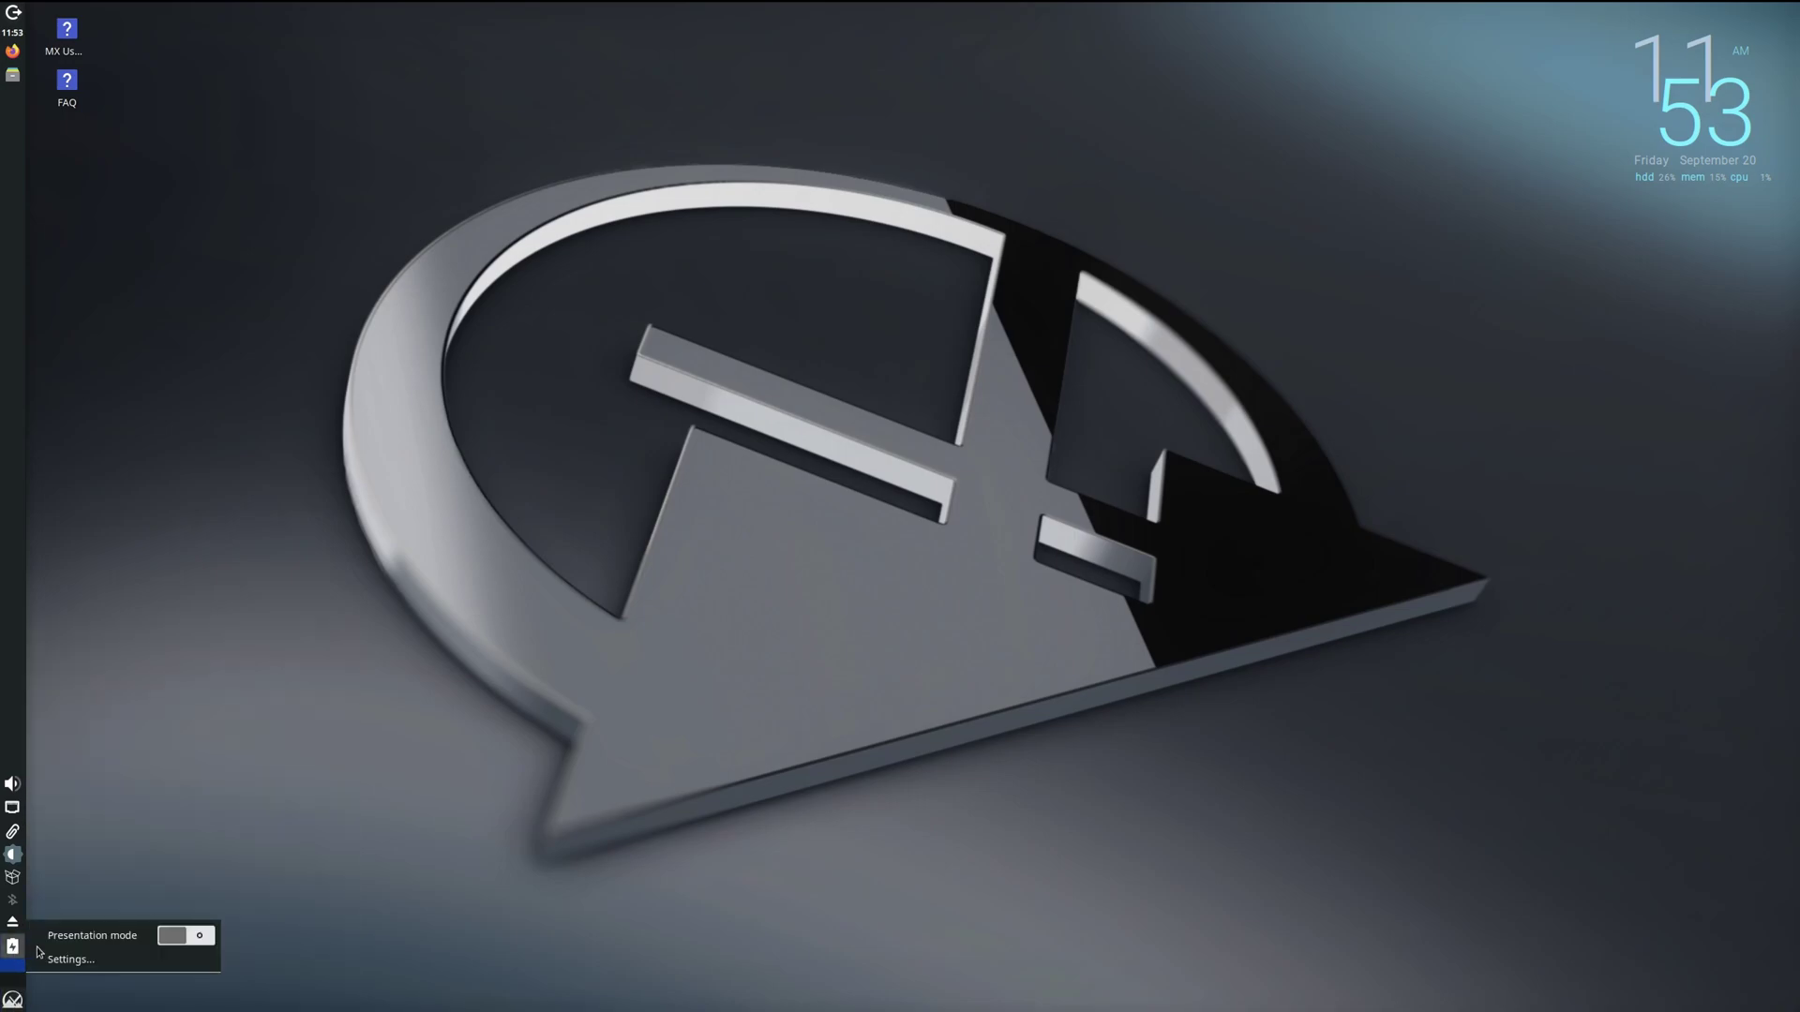
click(96, 948)
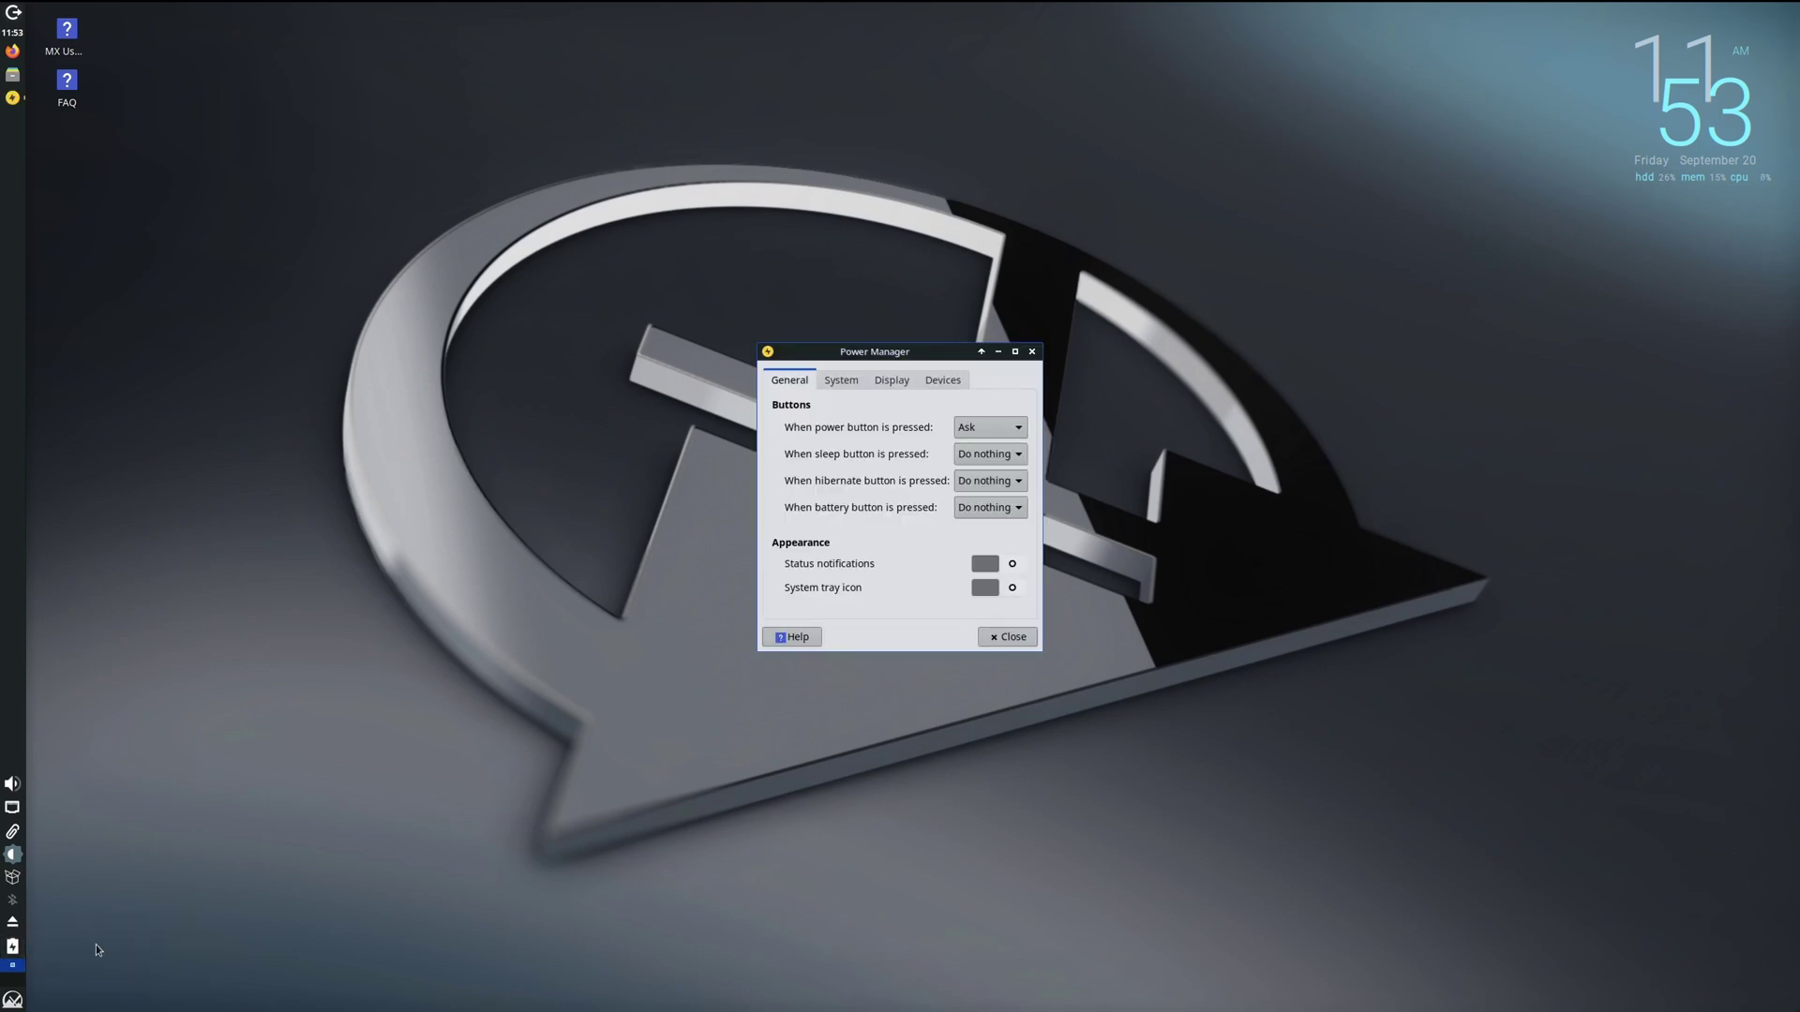
click(1032, 352)
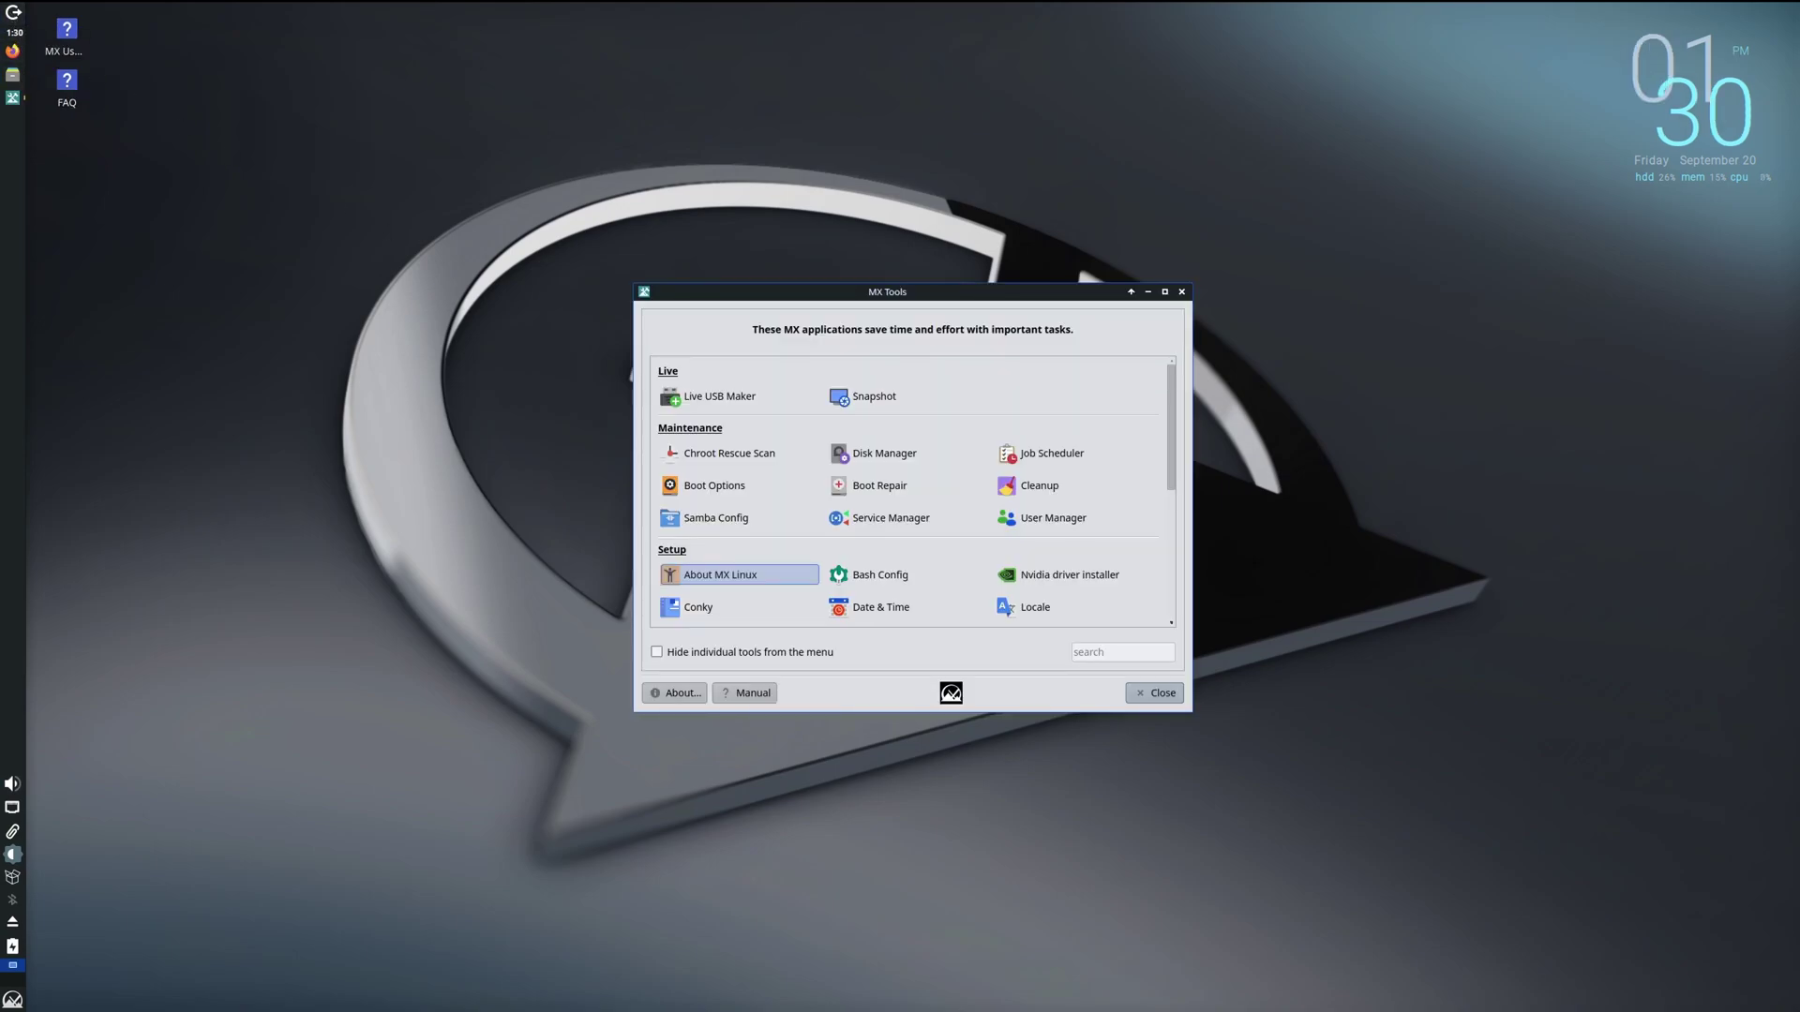
Step: Install google-chrome-stable_current_amd64.deb from Downloads with the Deb Installer, entering the administrator password
click(723, 575)
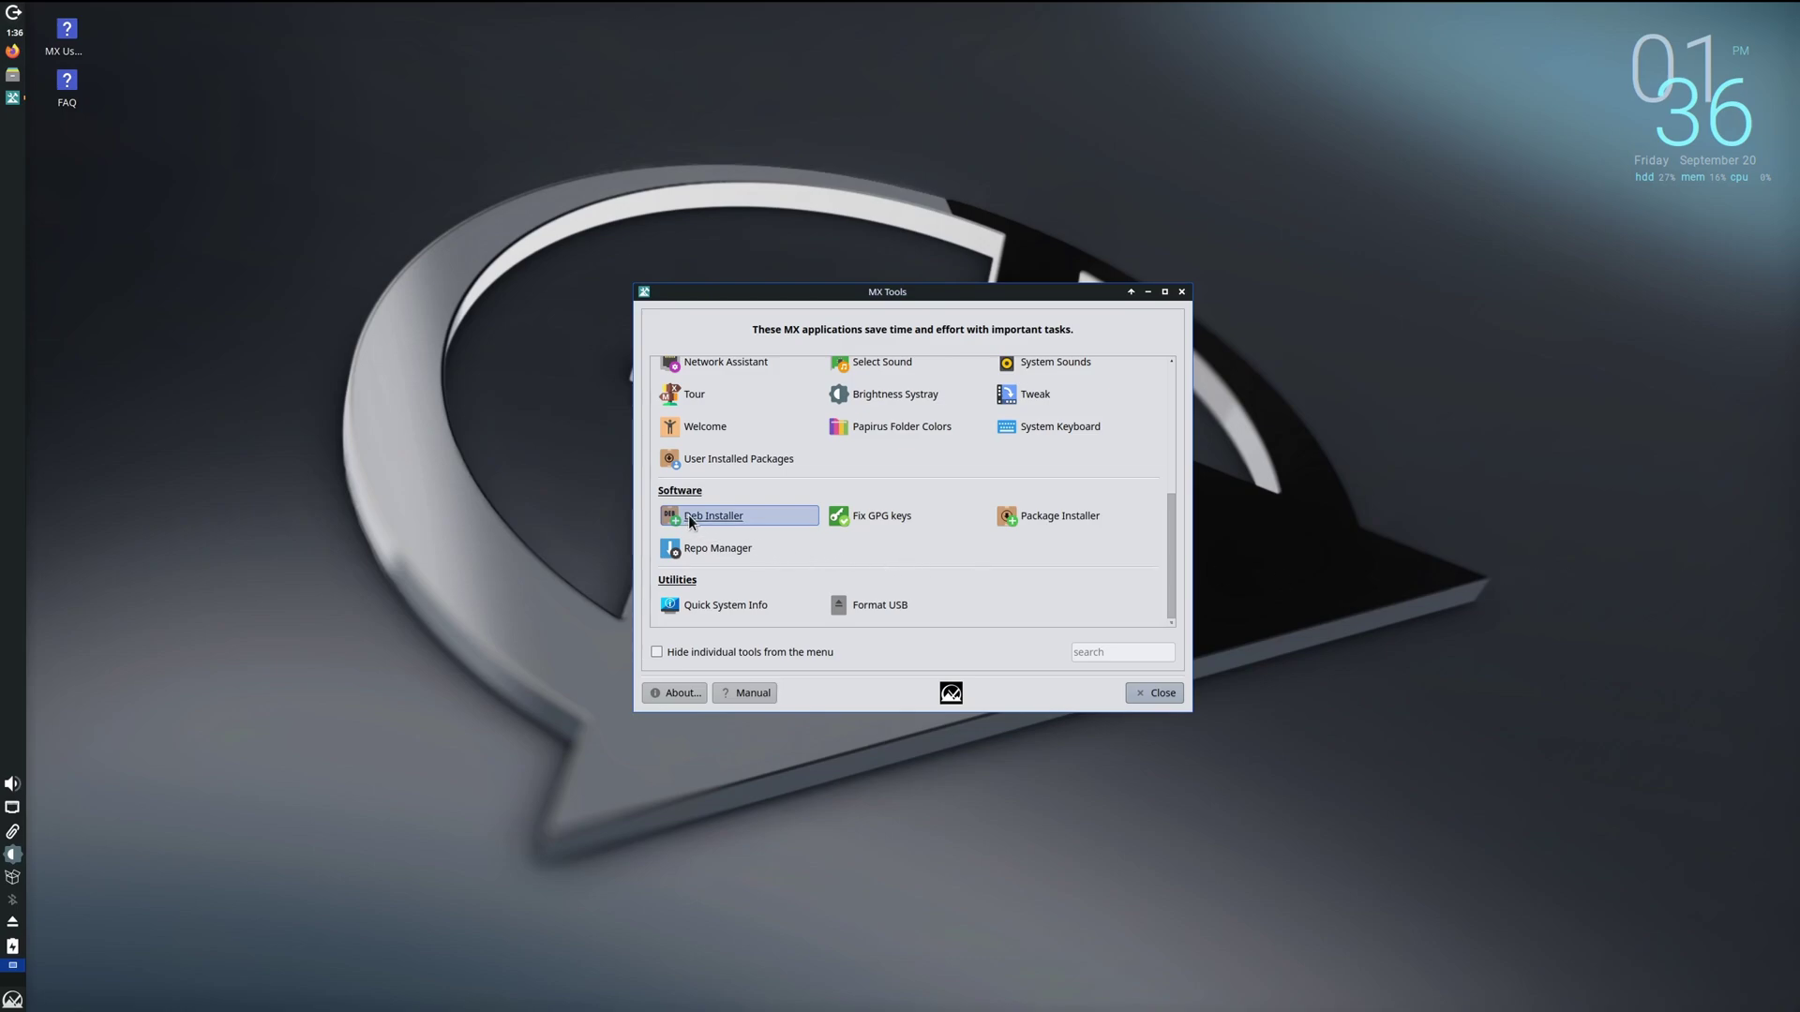
click(689, 517)
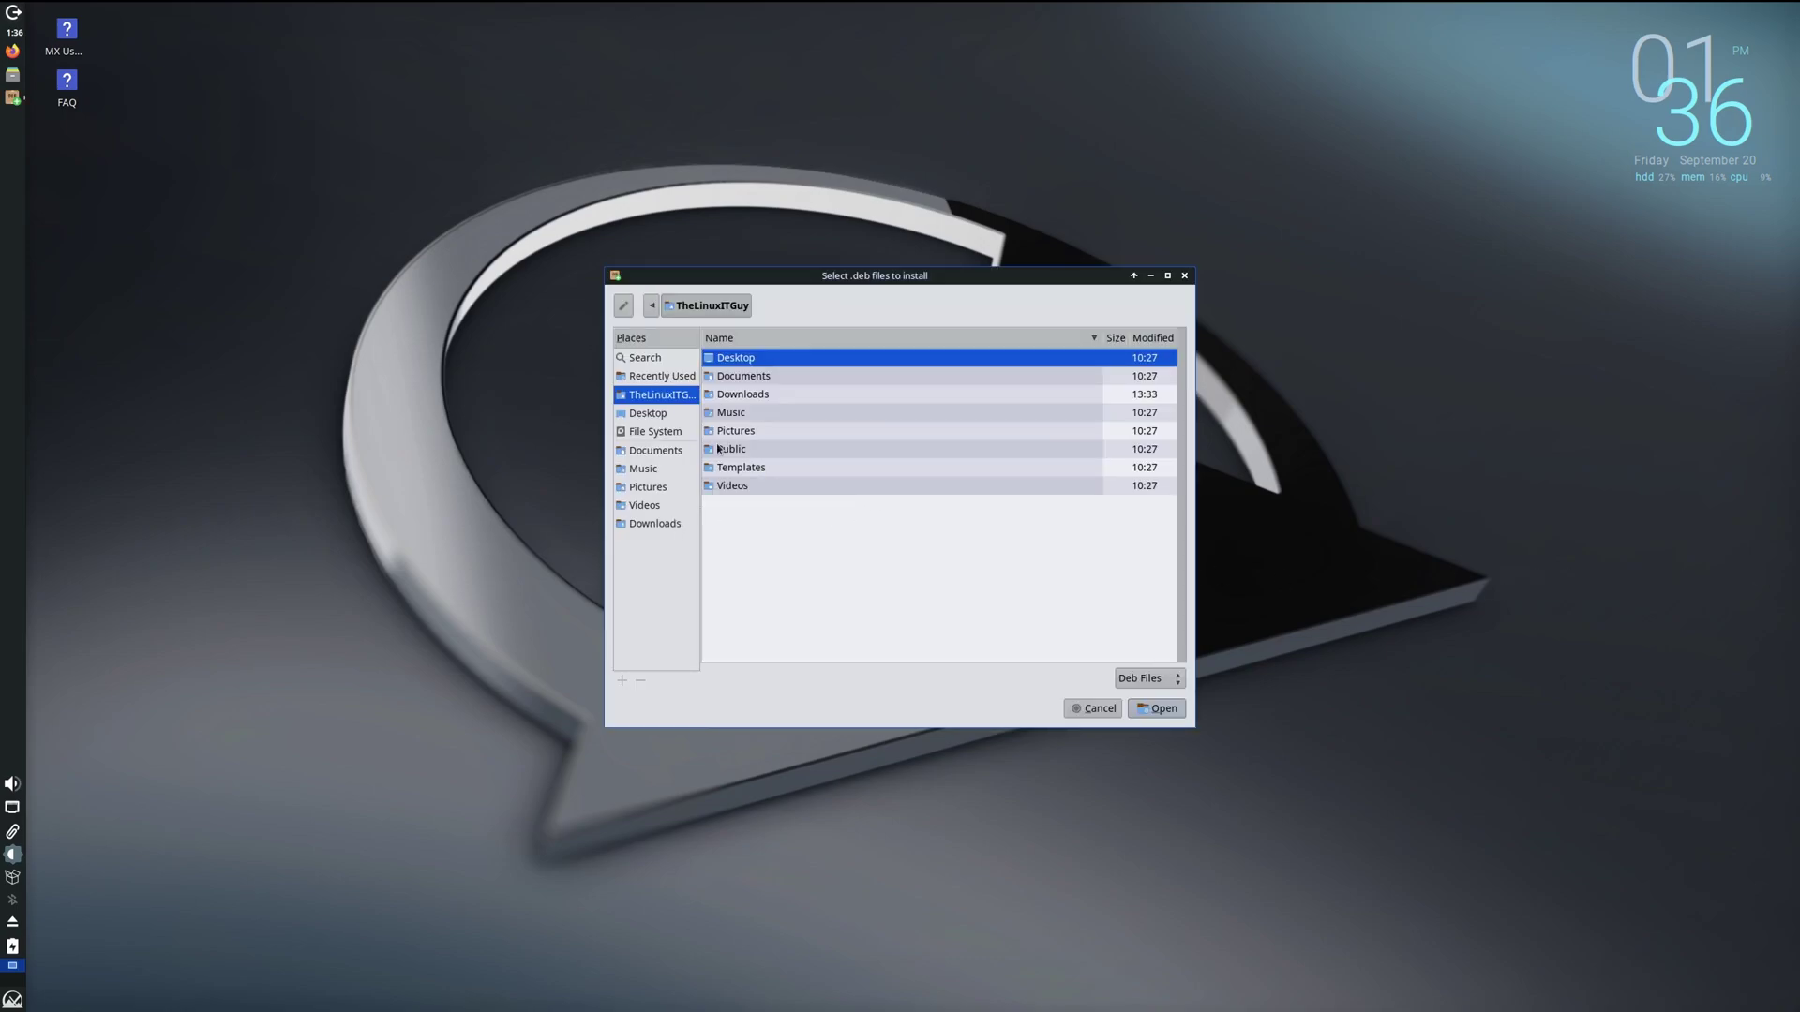
click(755, 398)
double_click(756, 398)
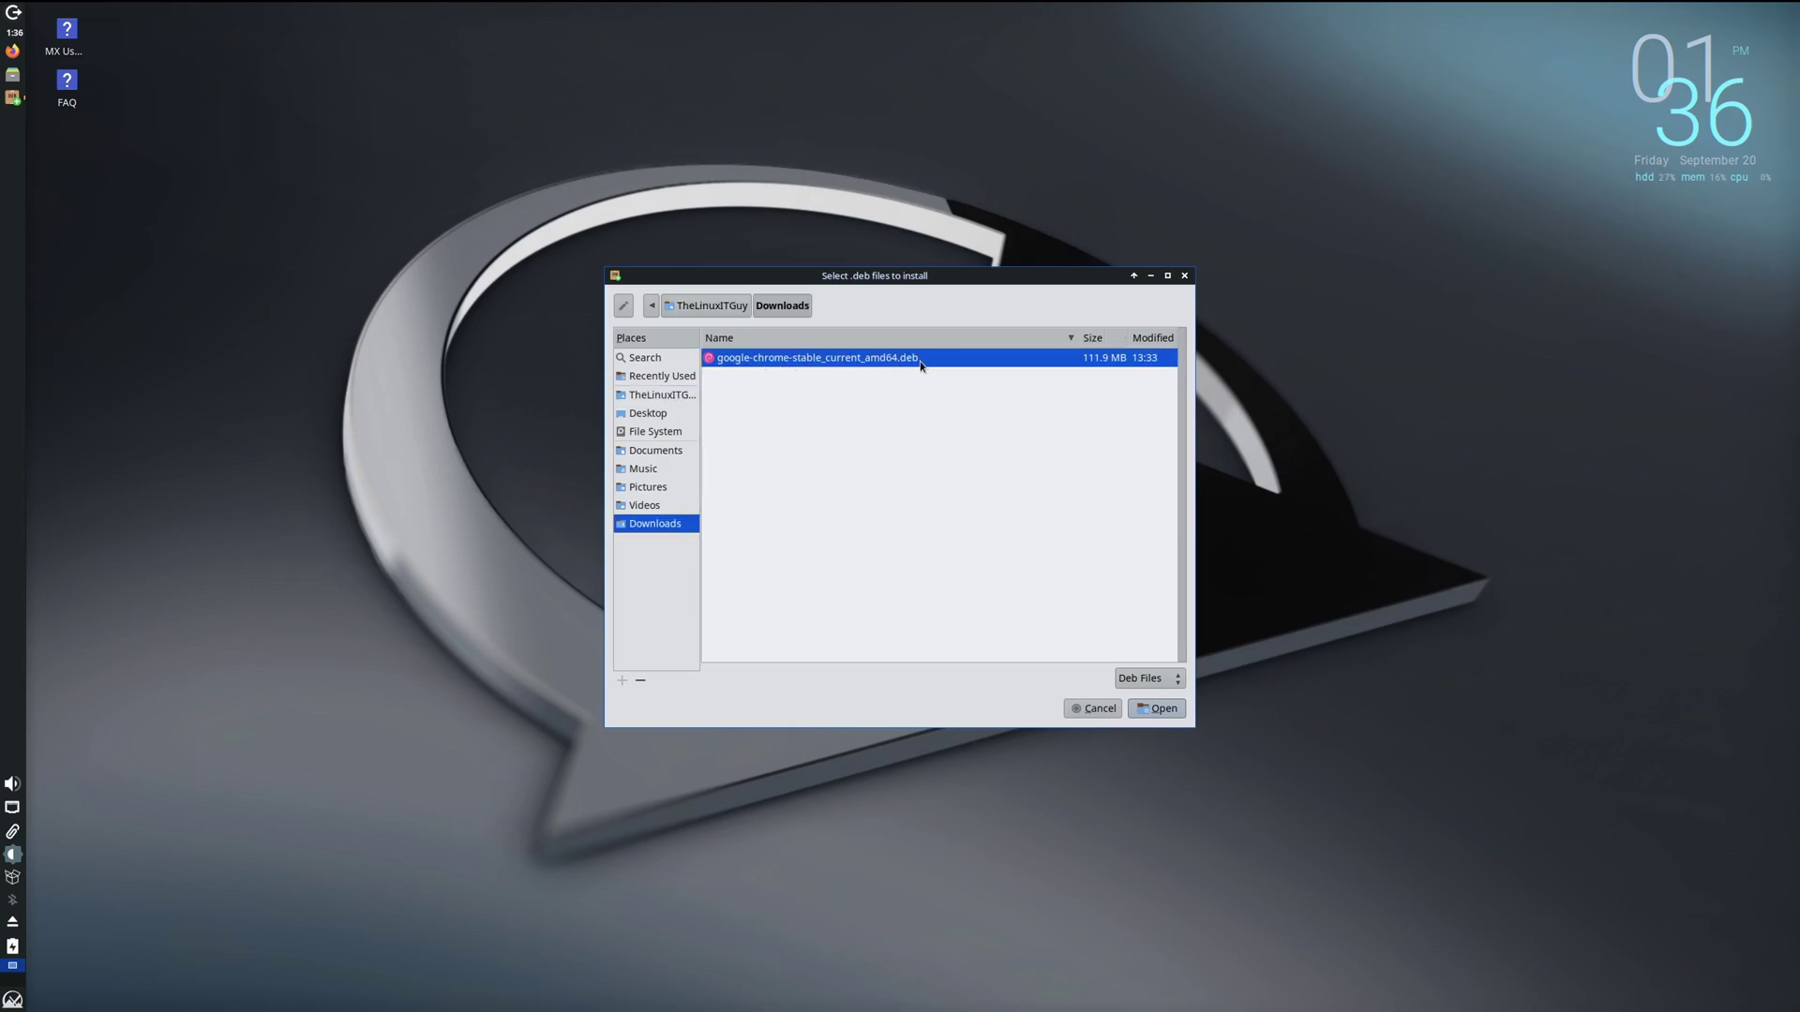
click(1159, 708)
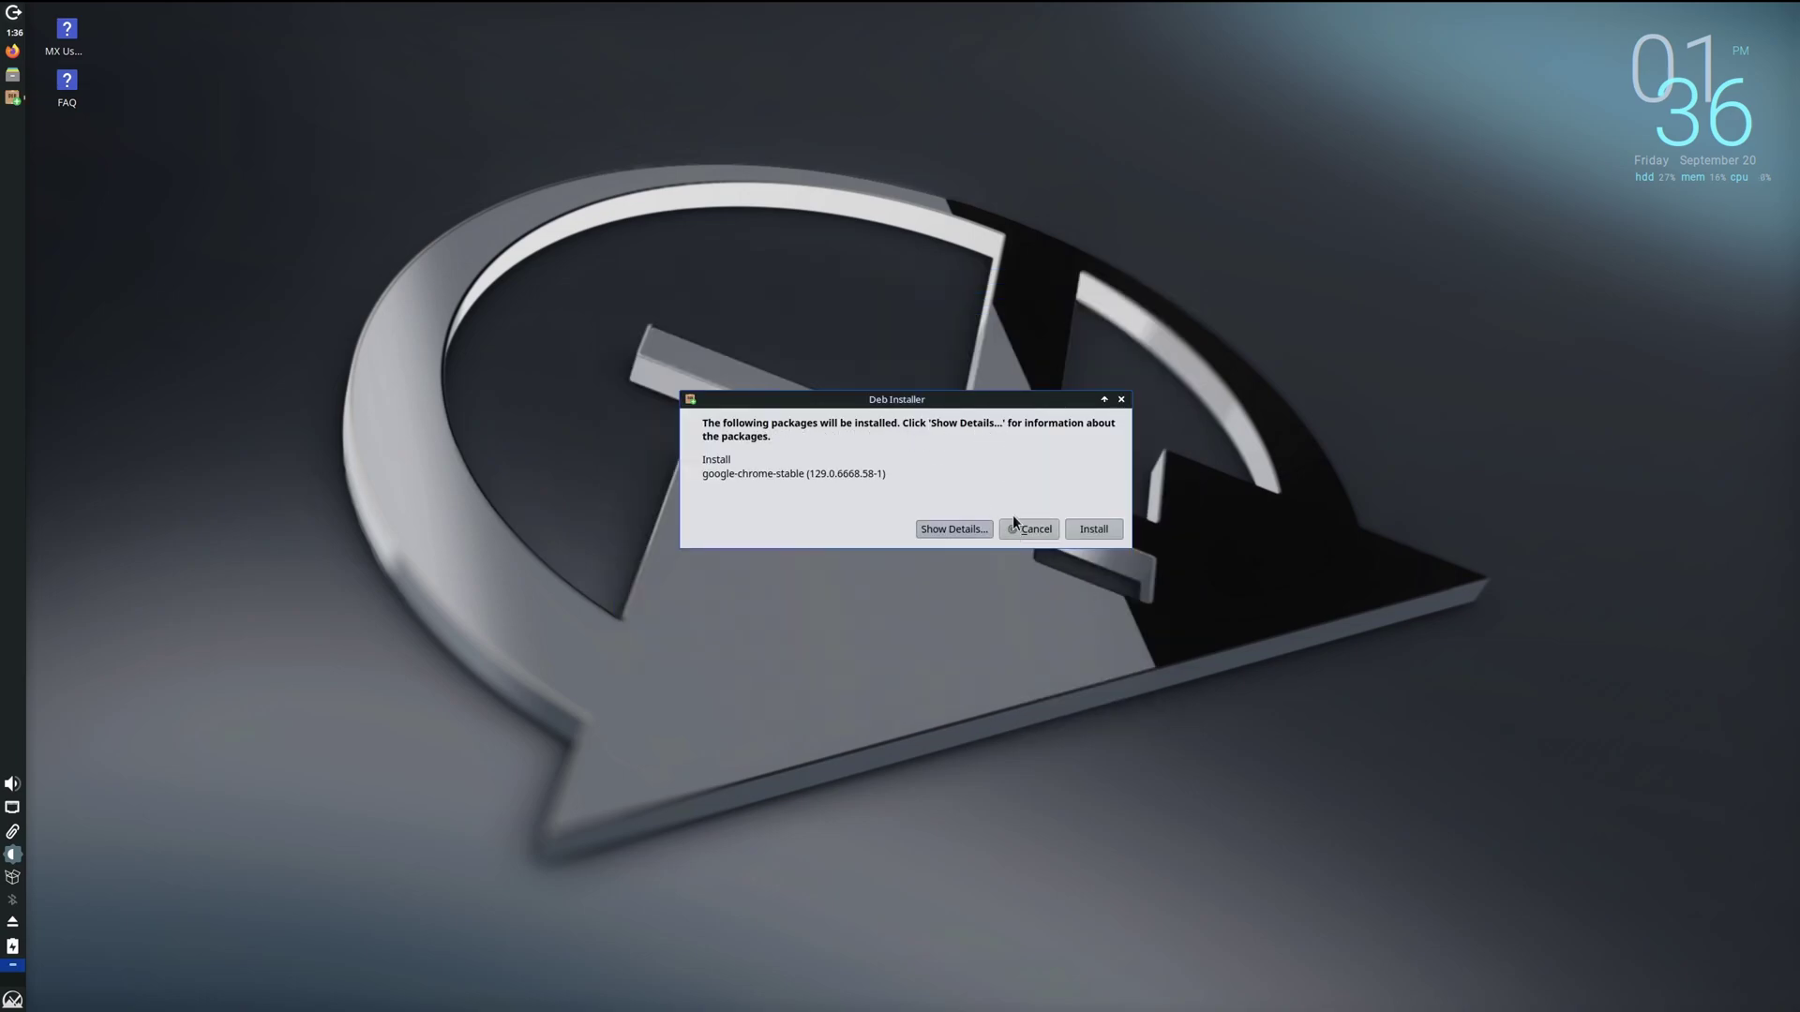
click(1092, 530)
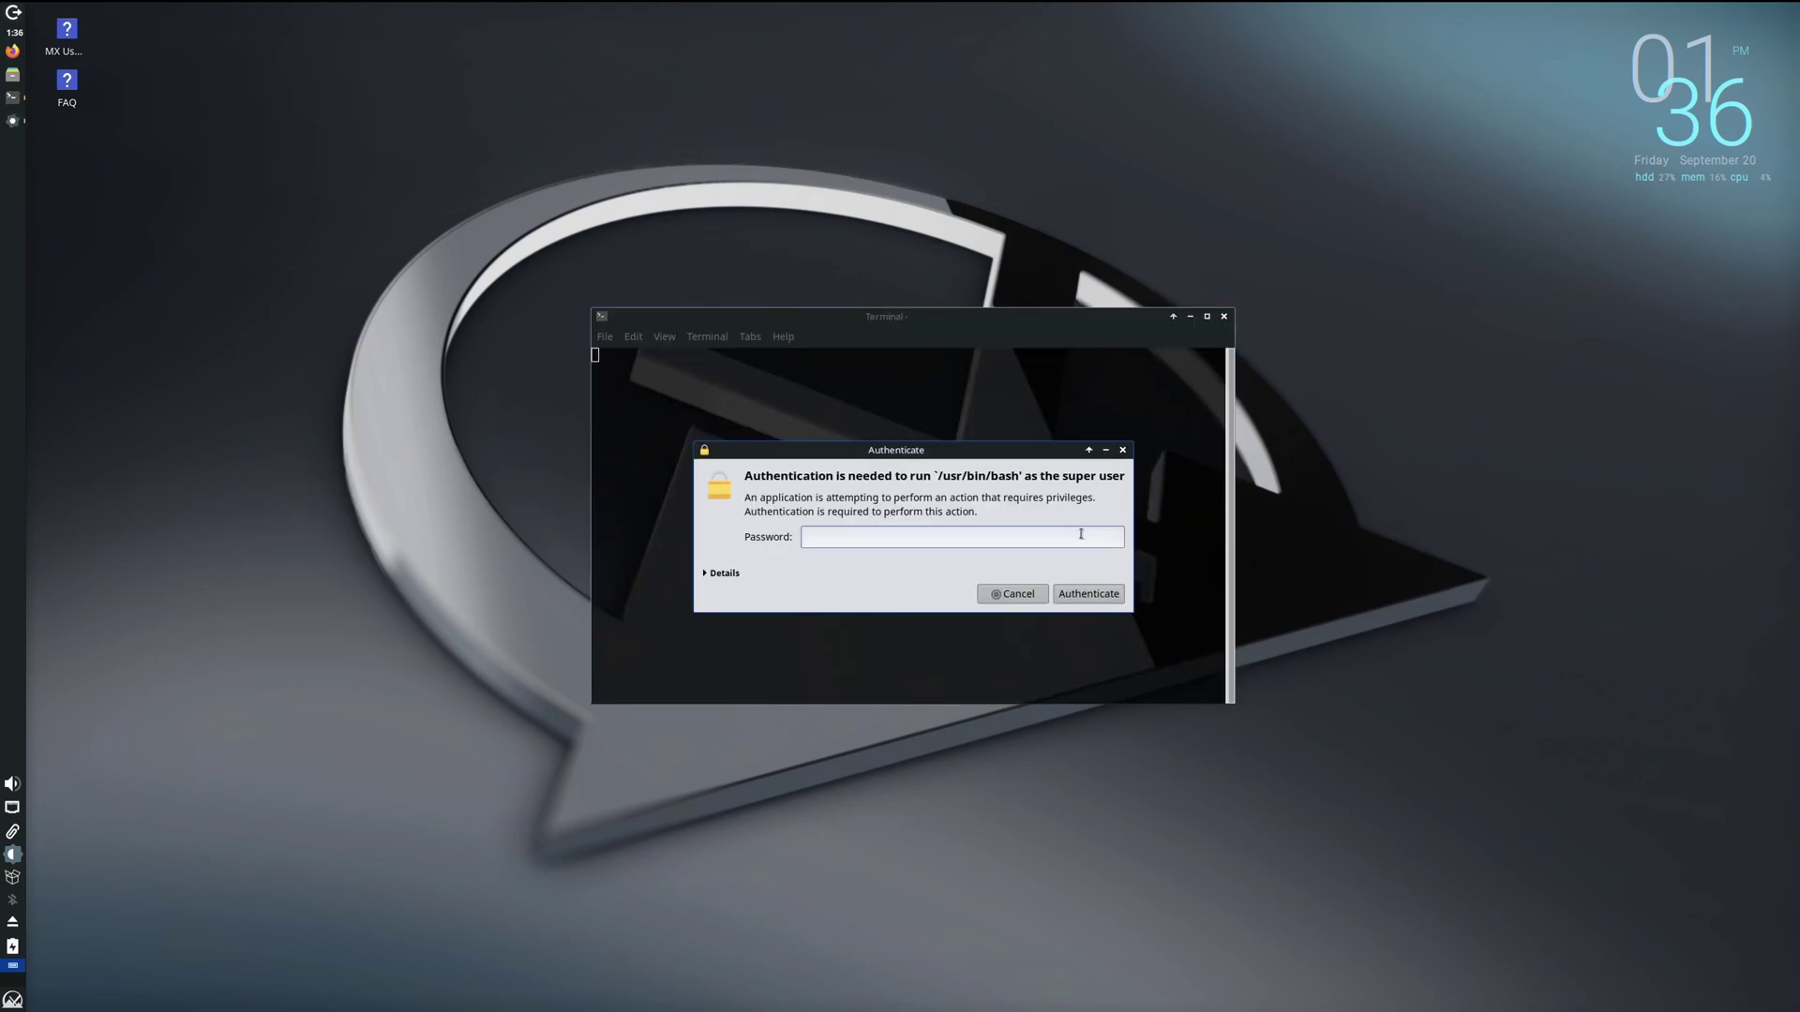
text(***)
key(Return)
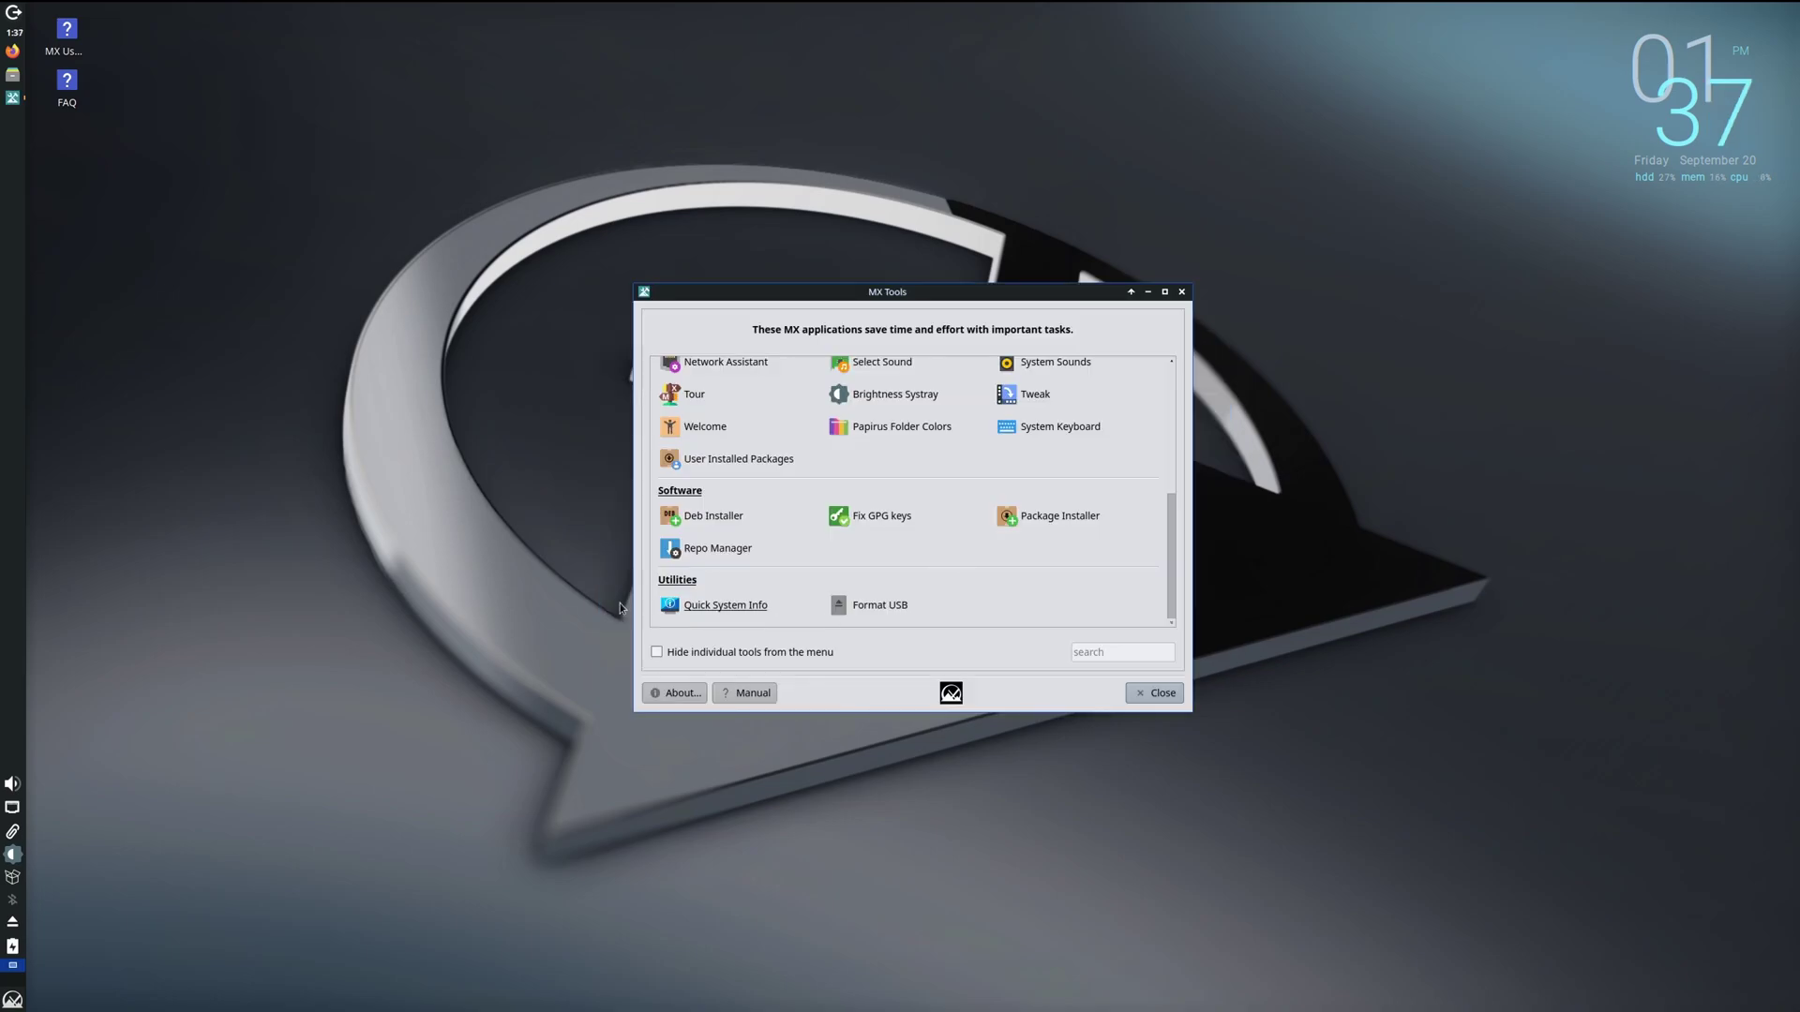
Step: Launch Google Chrome with the default-browser and usage-statistics options unchecked
click(11, 1001)
text(chrome)
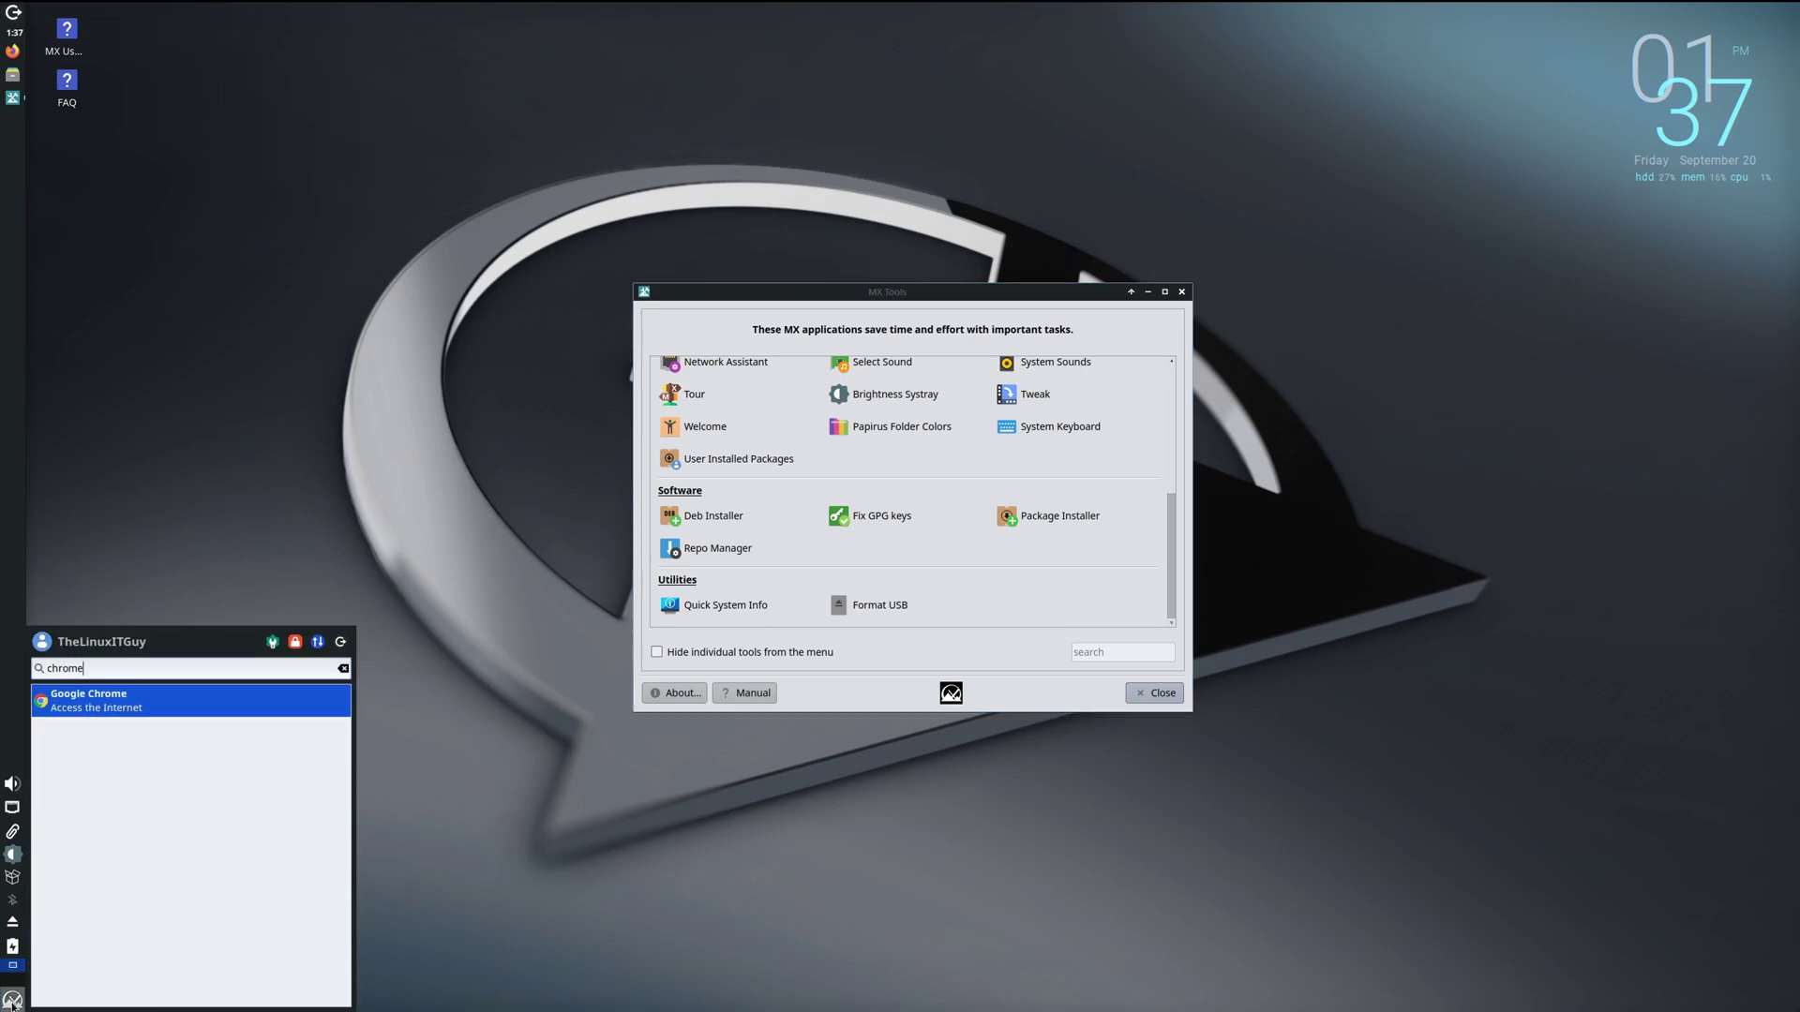
key(Return)
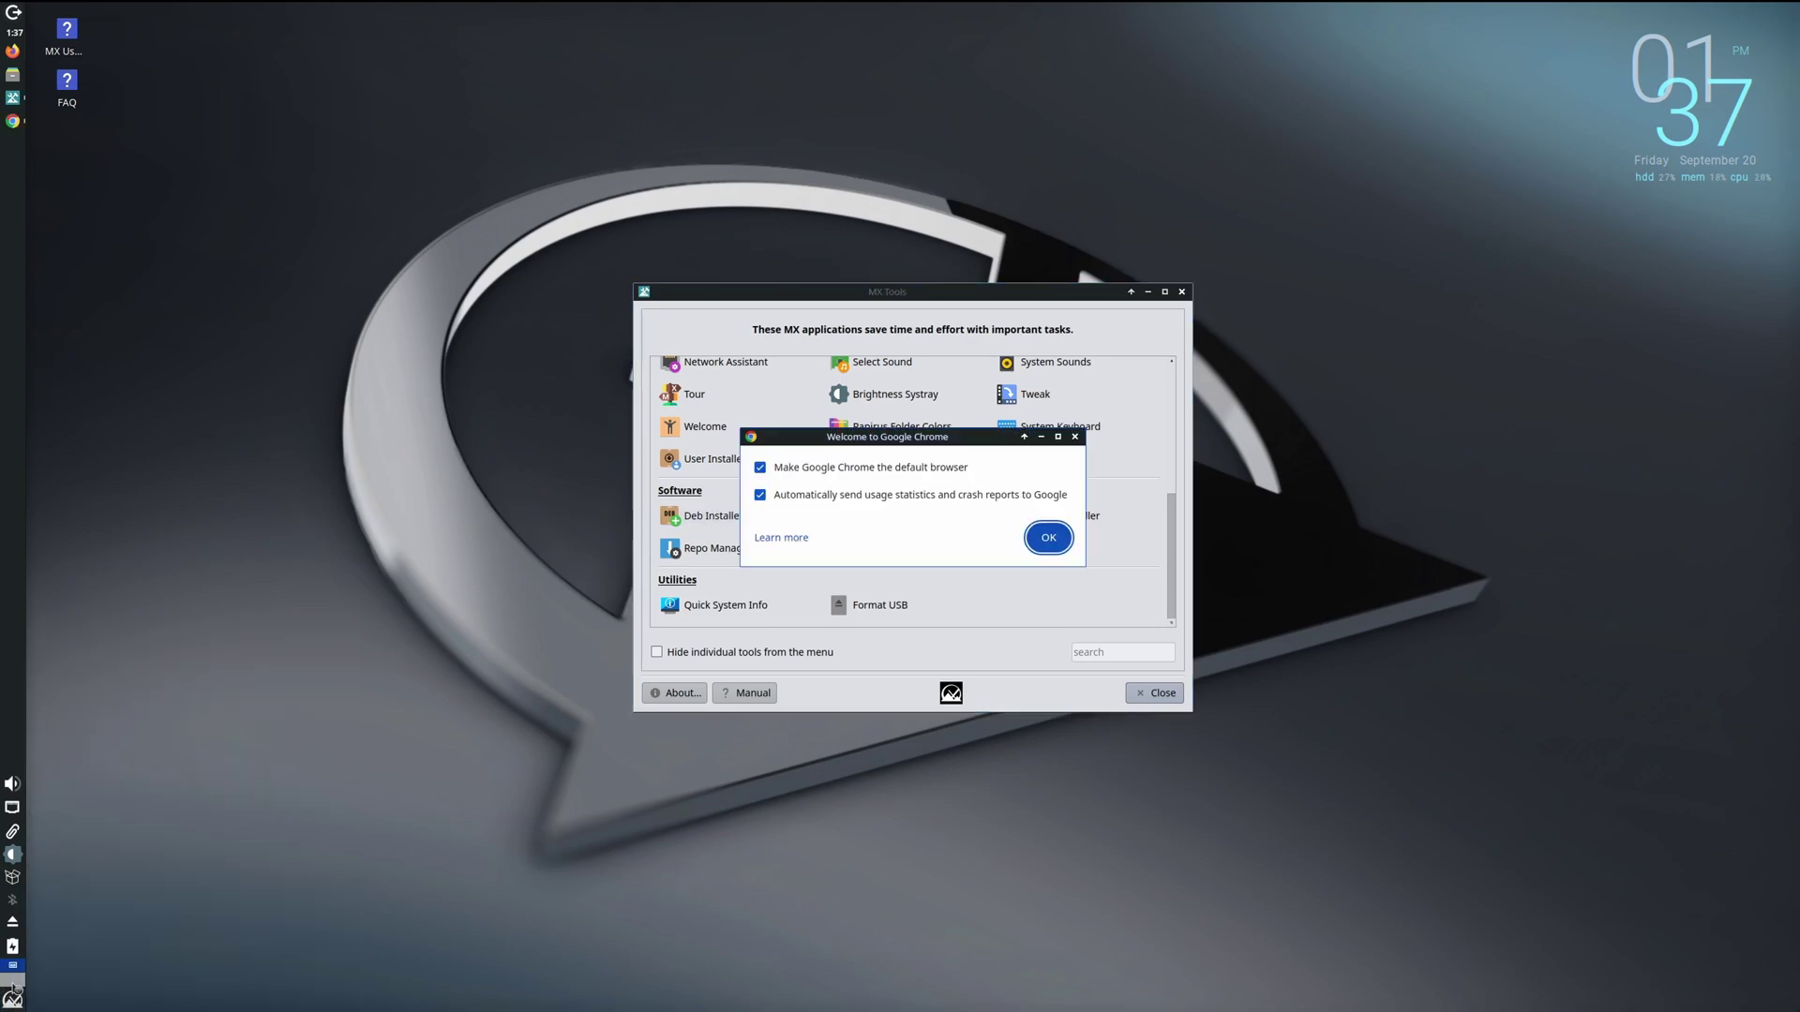
click(814, 493)
click(819, 473)
click(1048, 537)
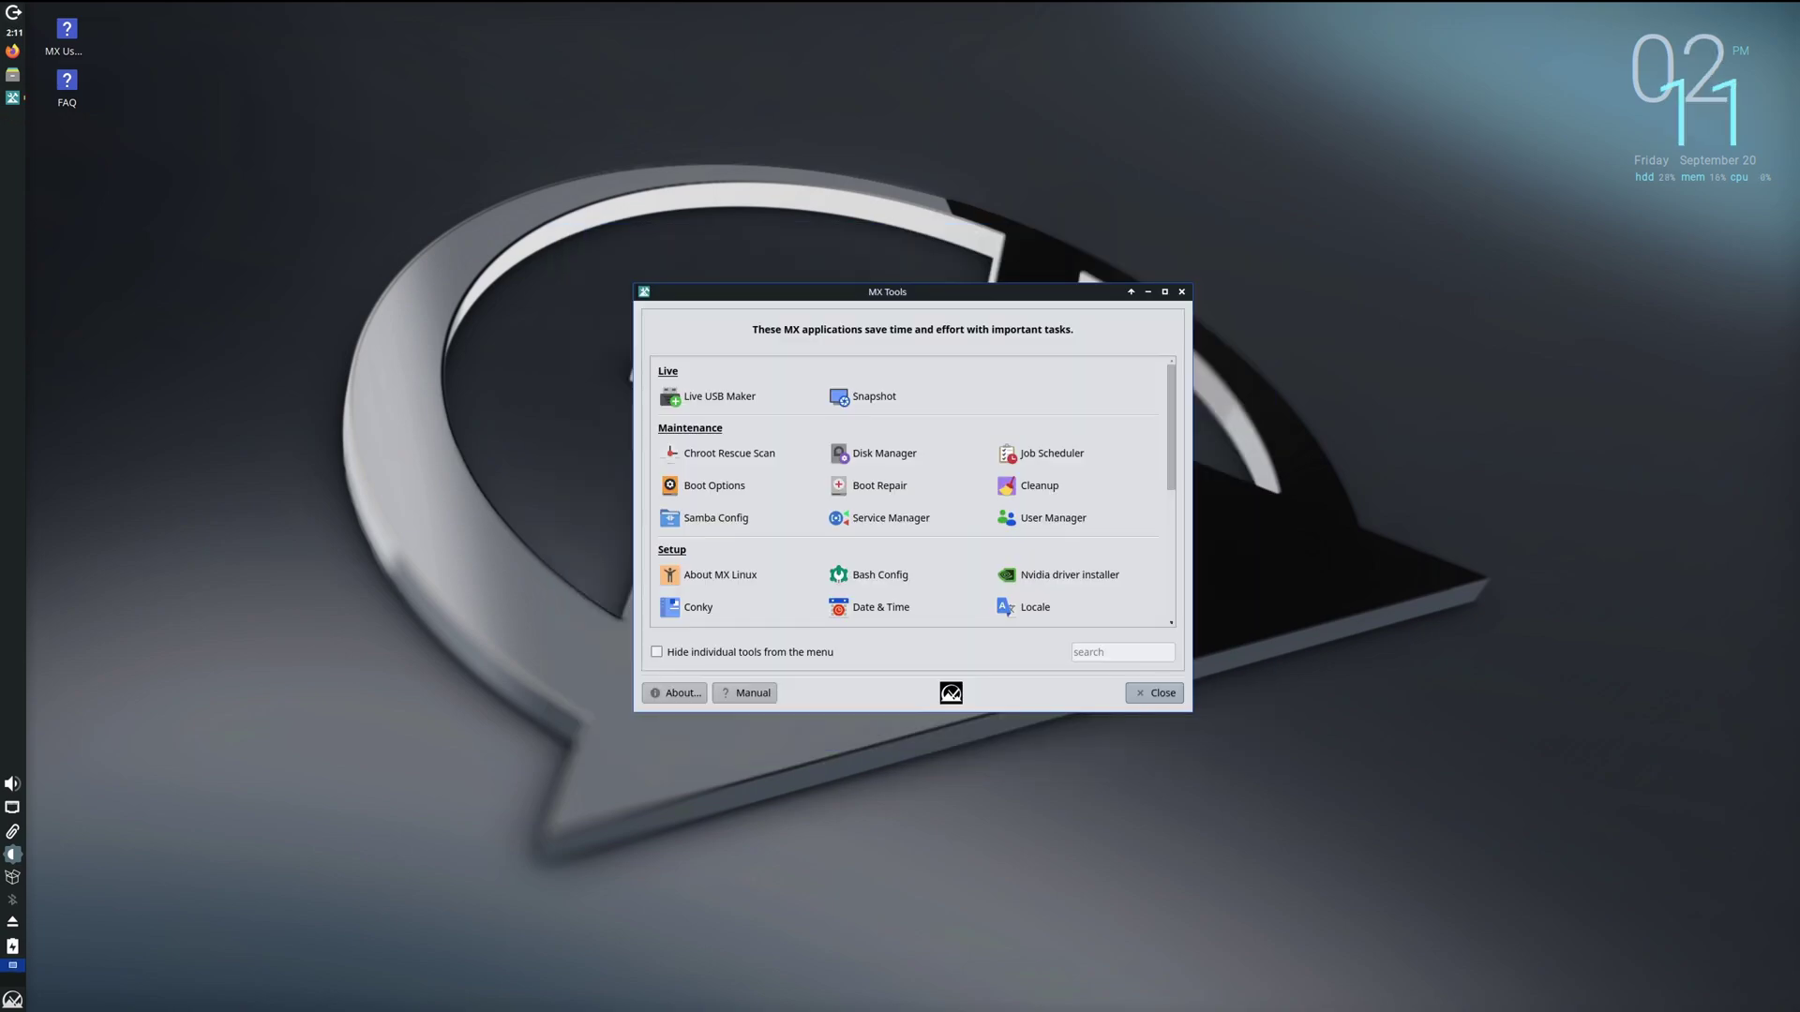
Step: In Job Scheduler, draft a new job with the time string 0 * * * * and move to its Command field
click(1052, 454)
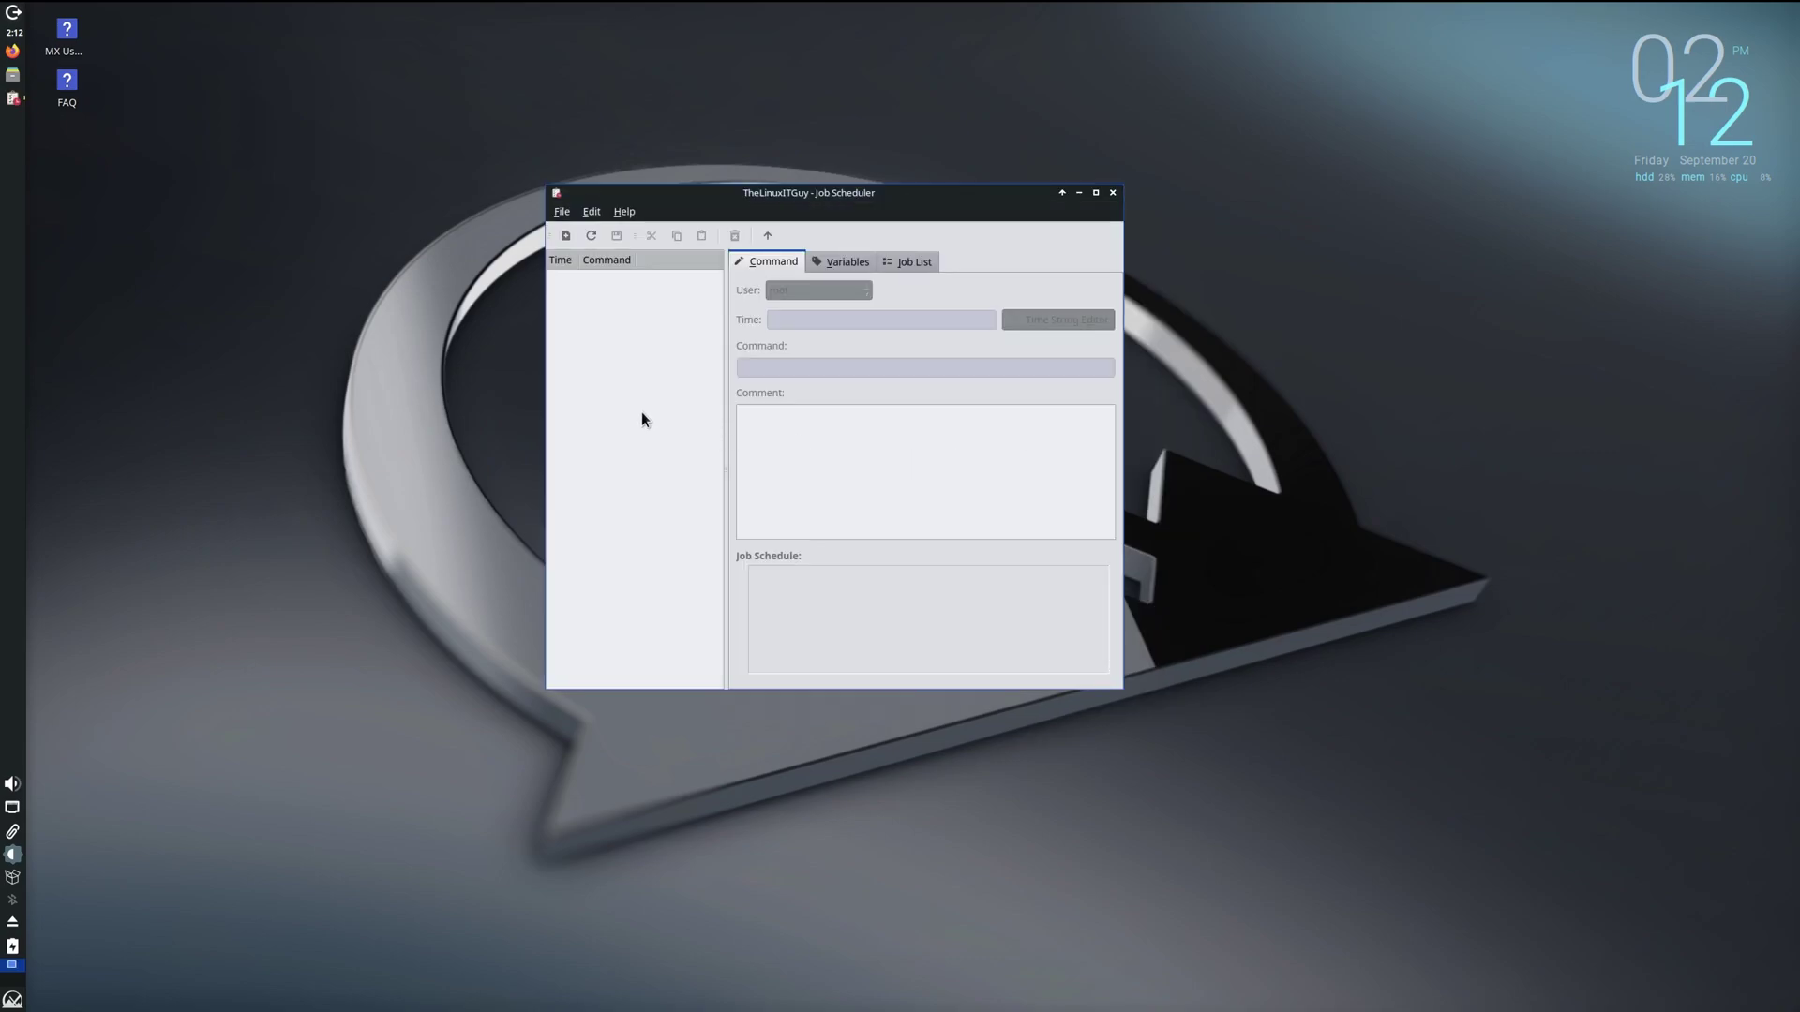
click(562, 235)
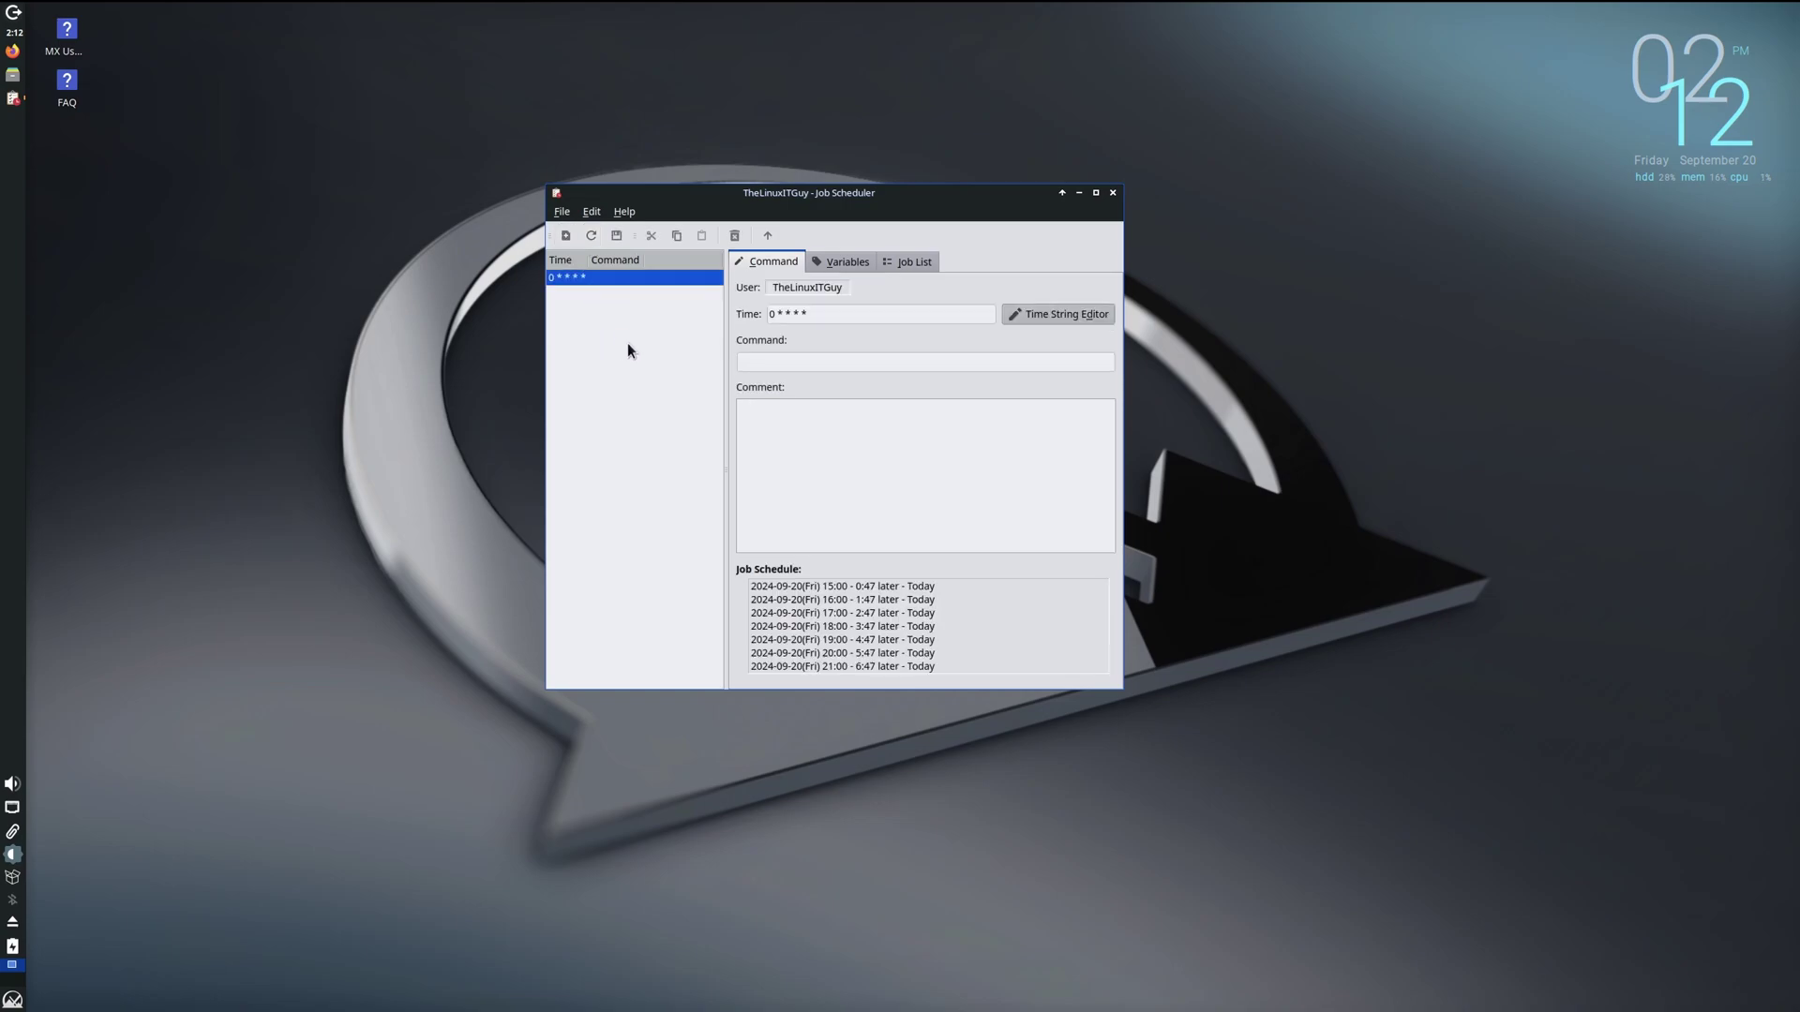
click(1050, 315)
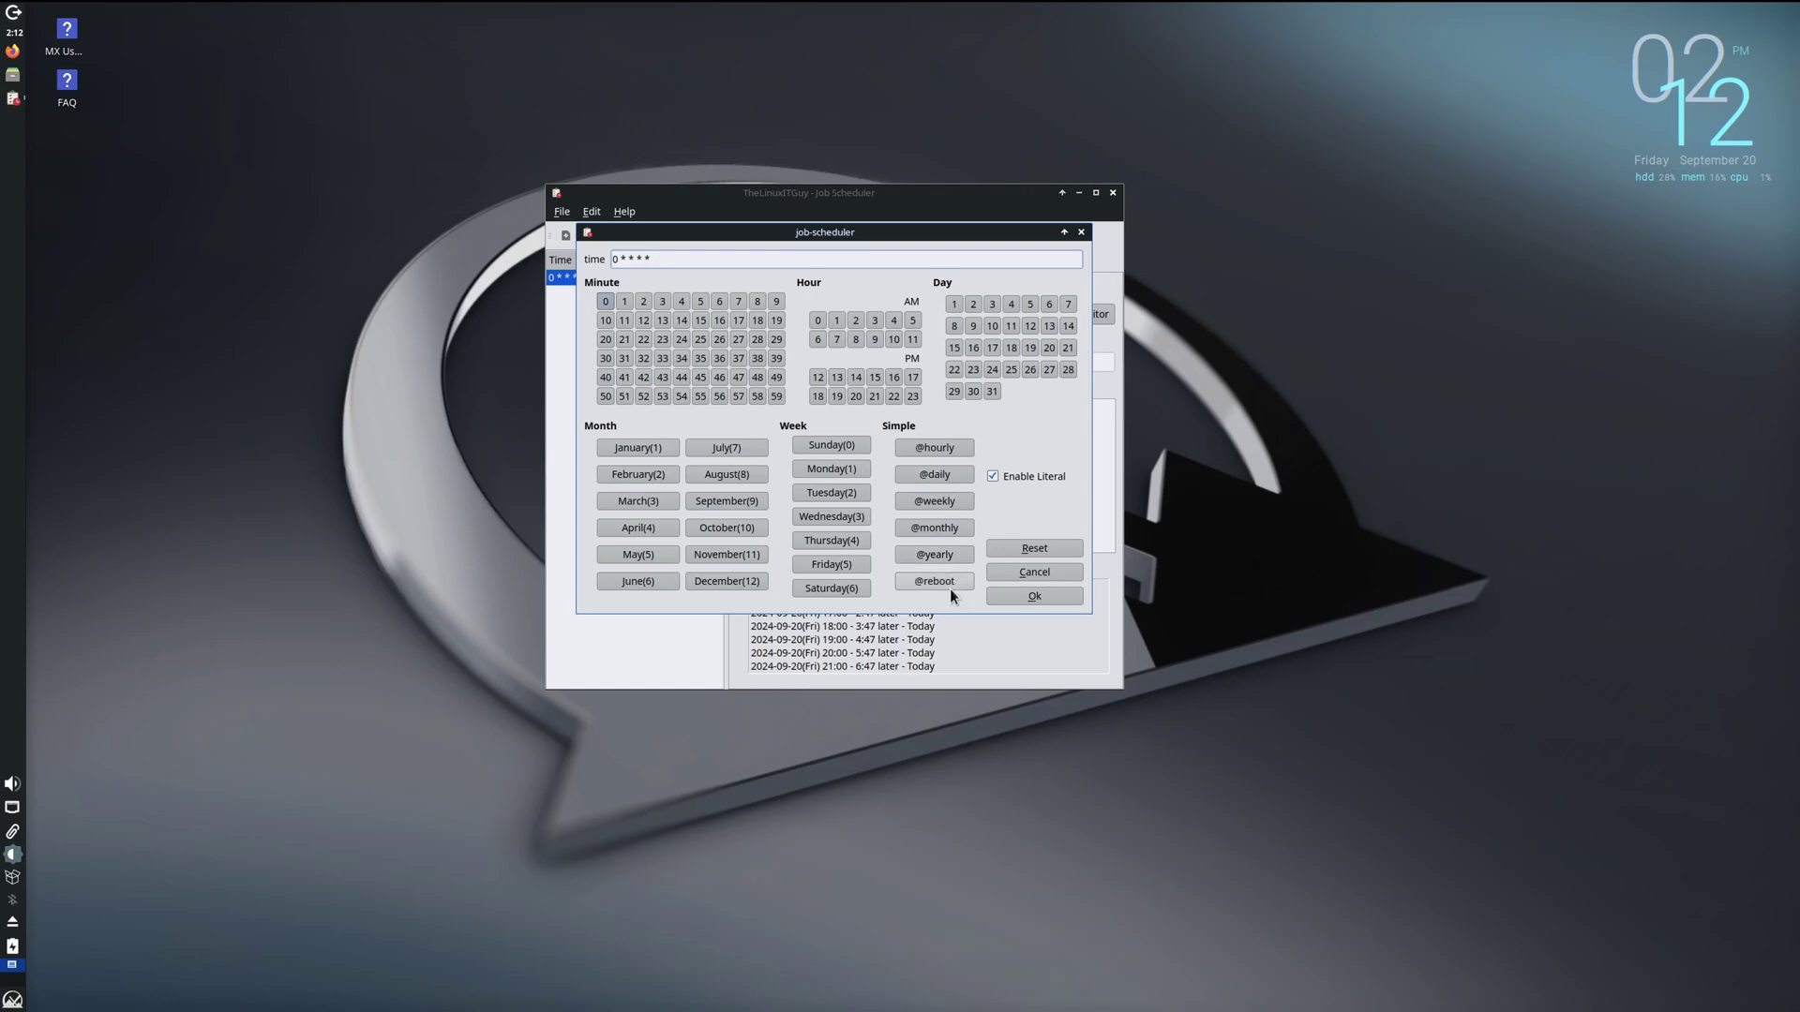
click(1029, 571)
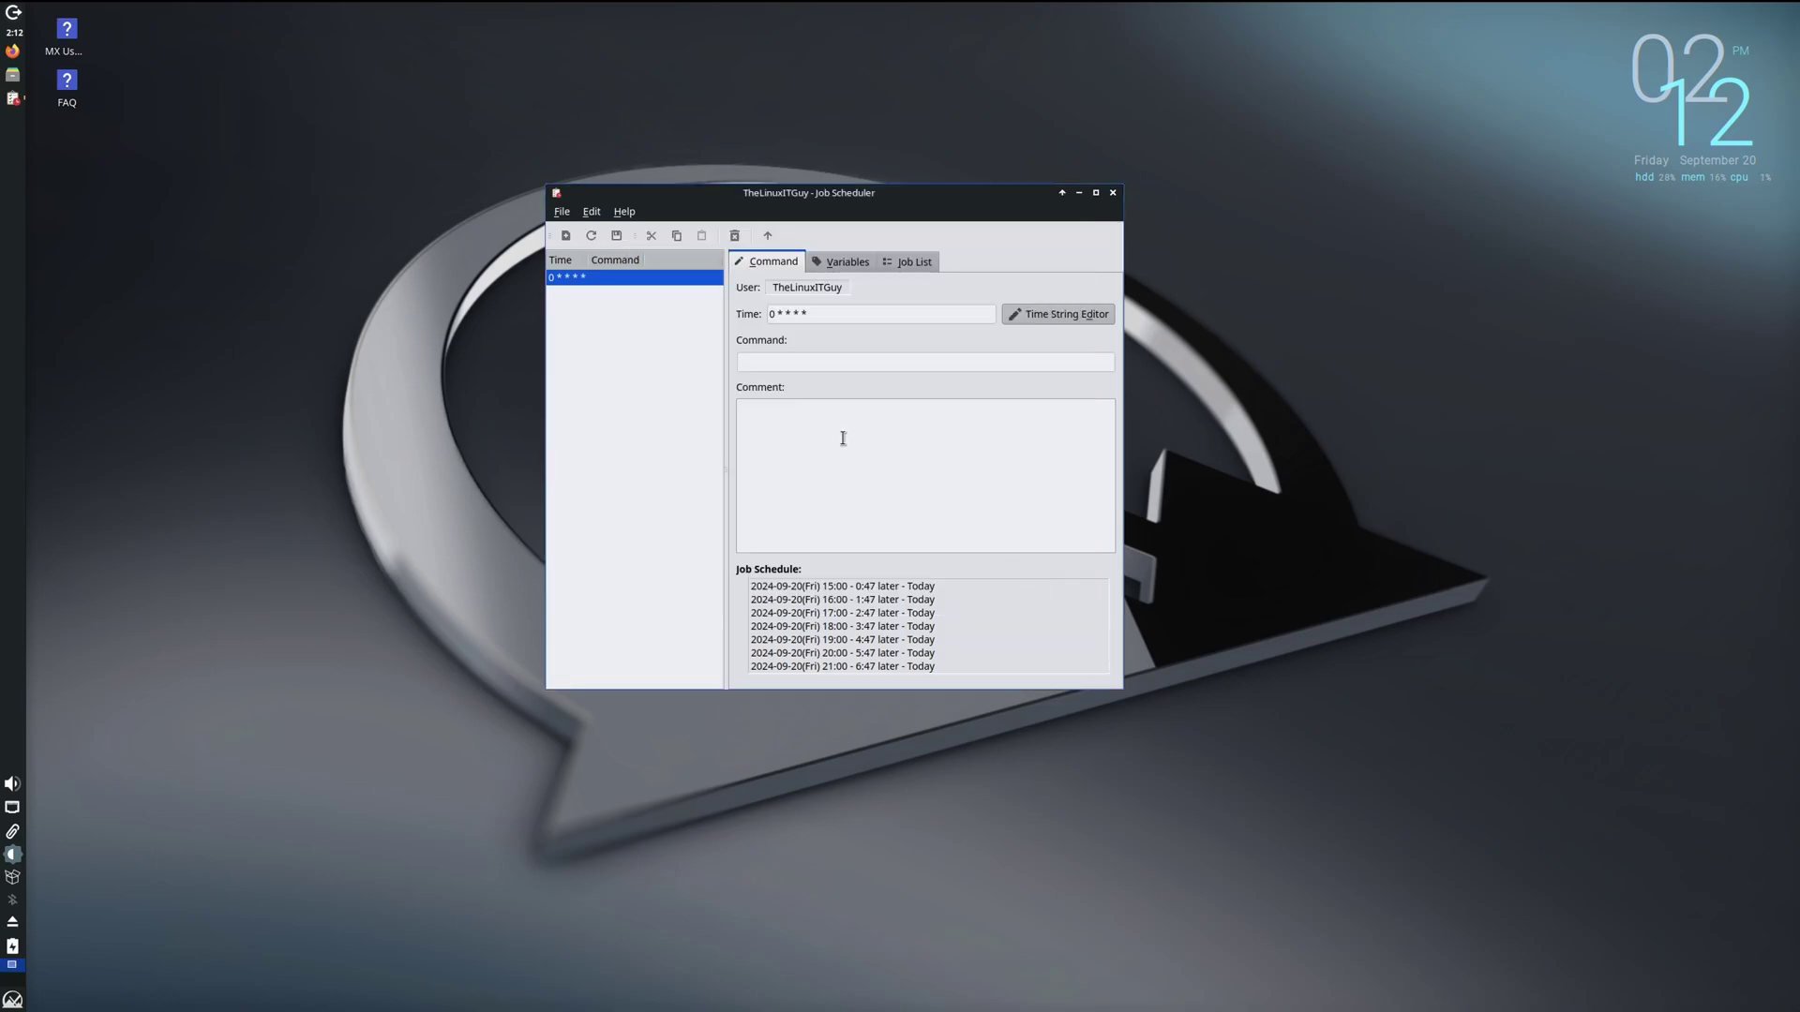
click(807, 365)
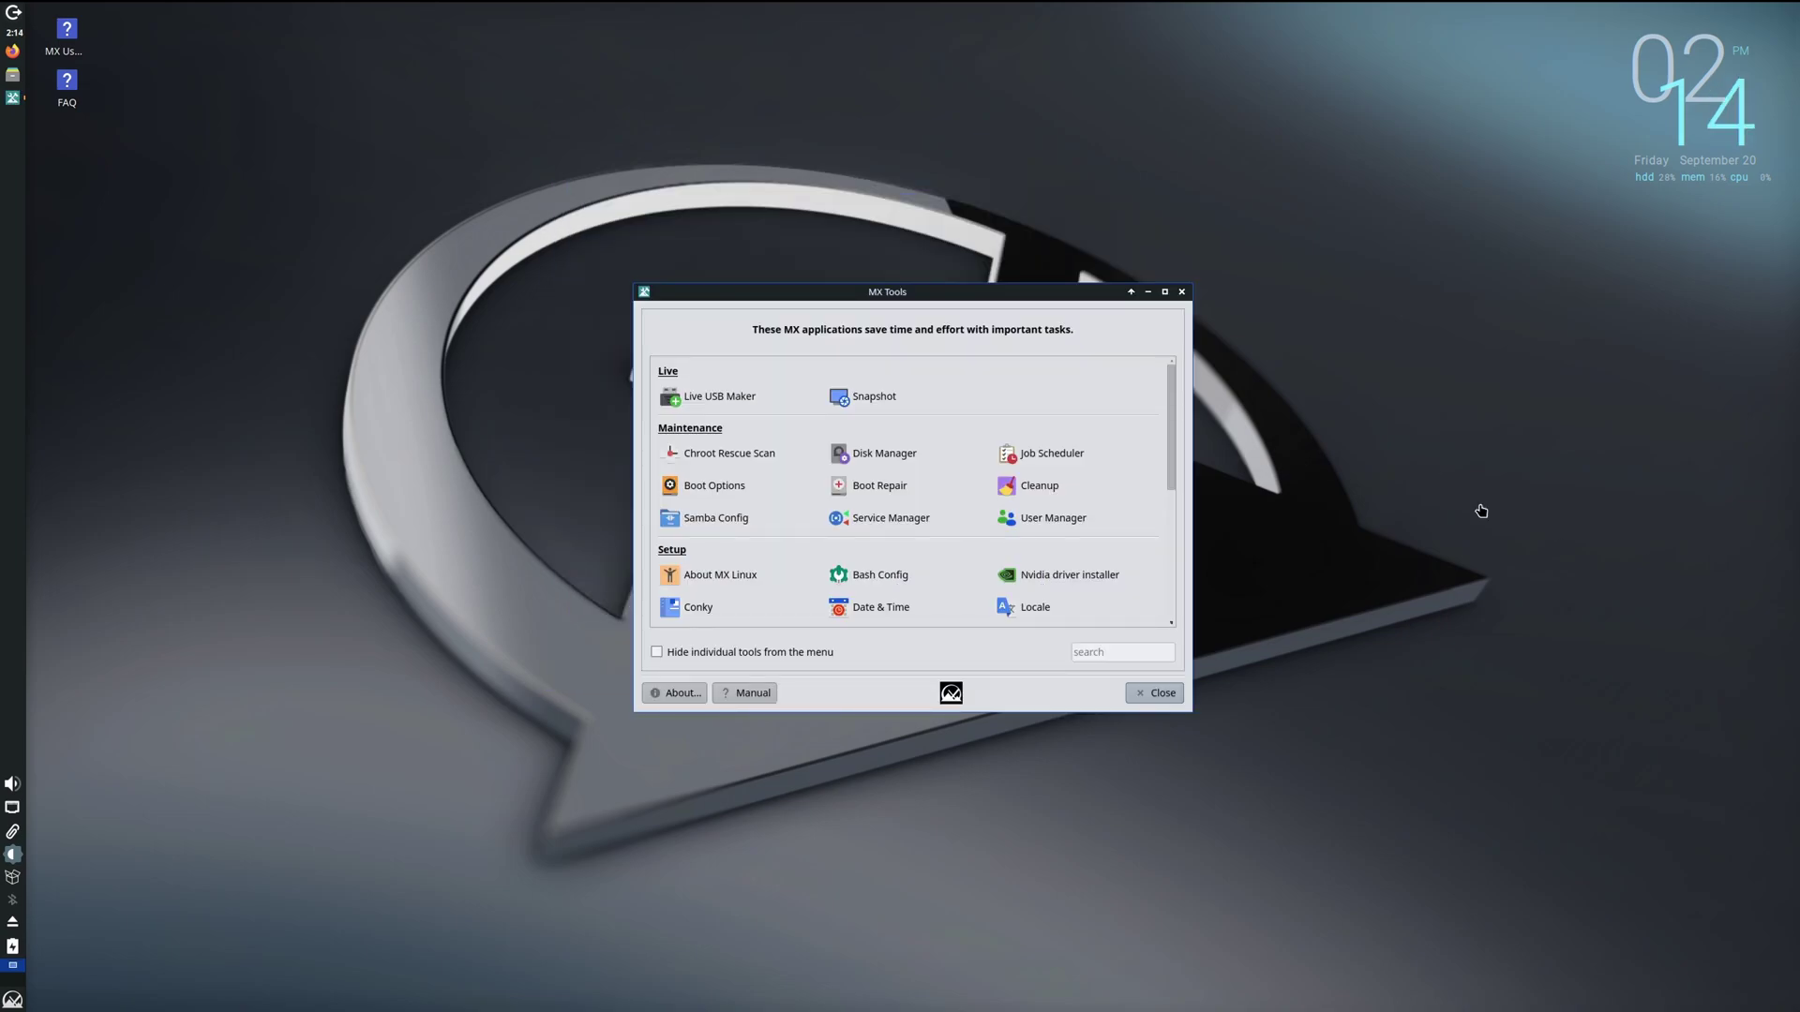
click(700, 482)
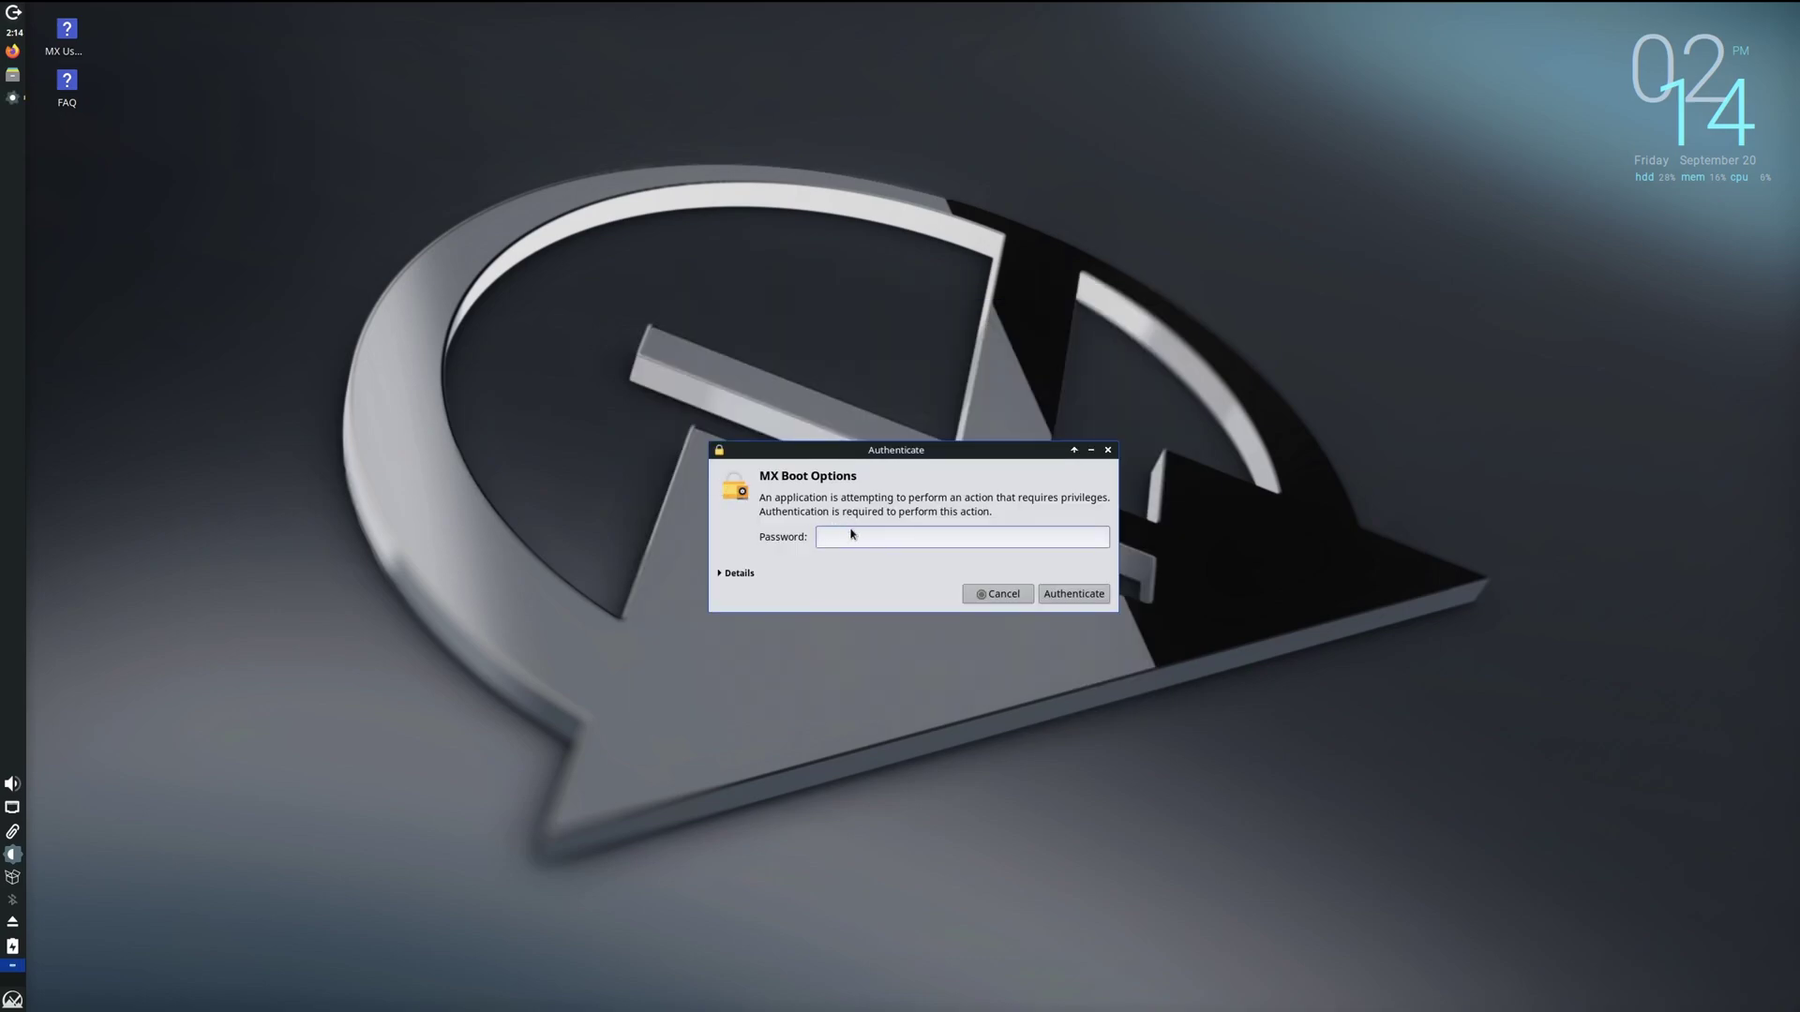
text(demo)
key(Return)
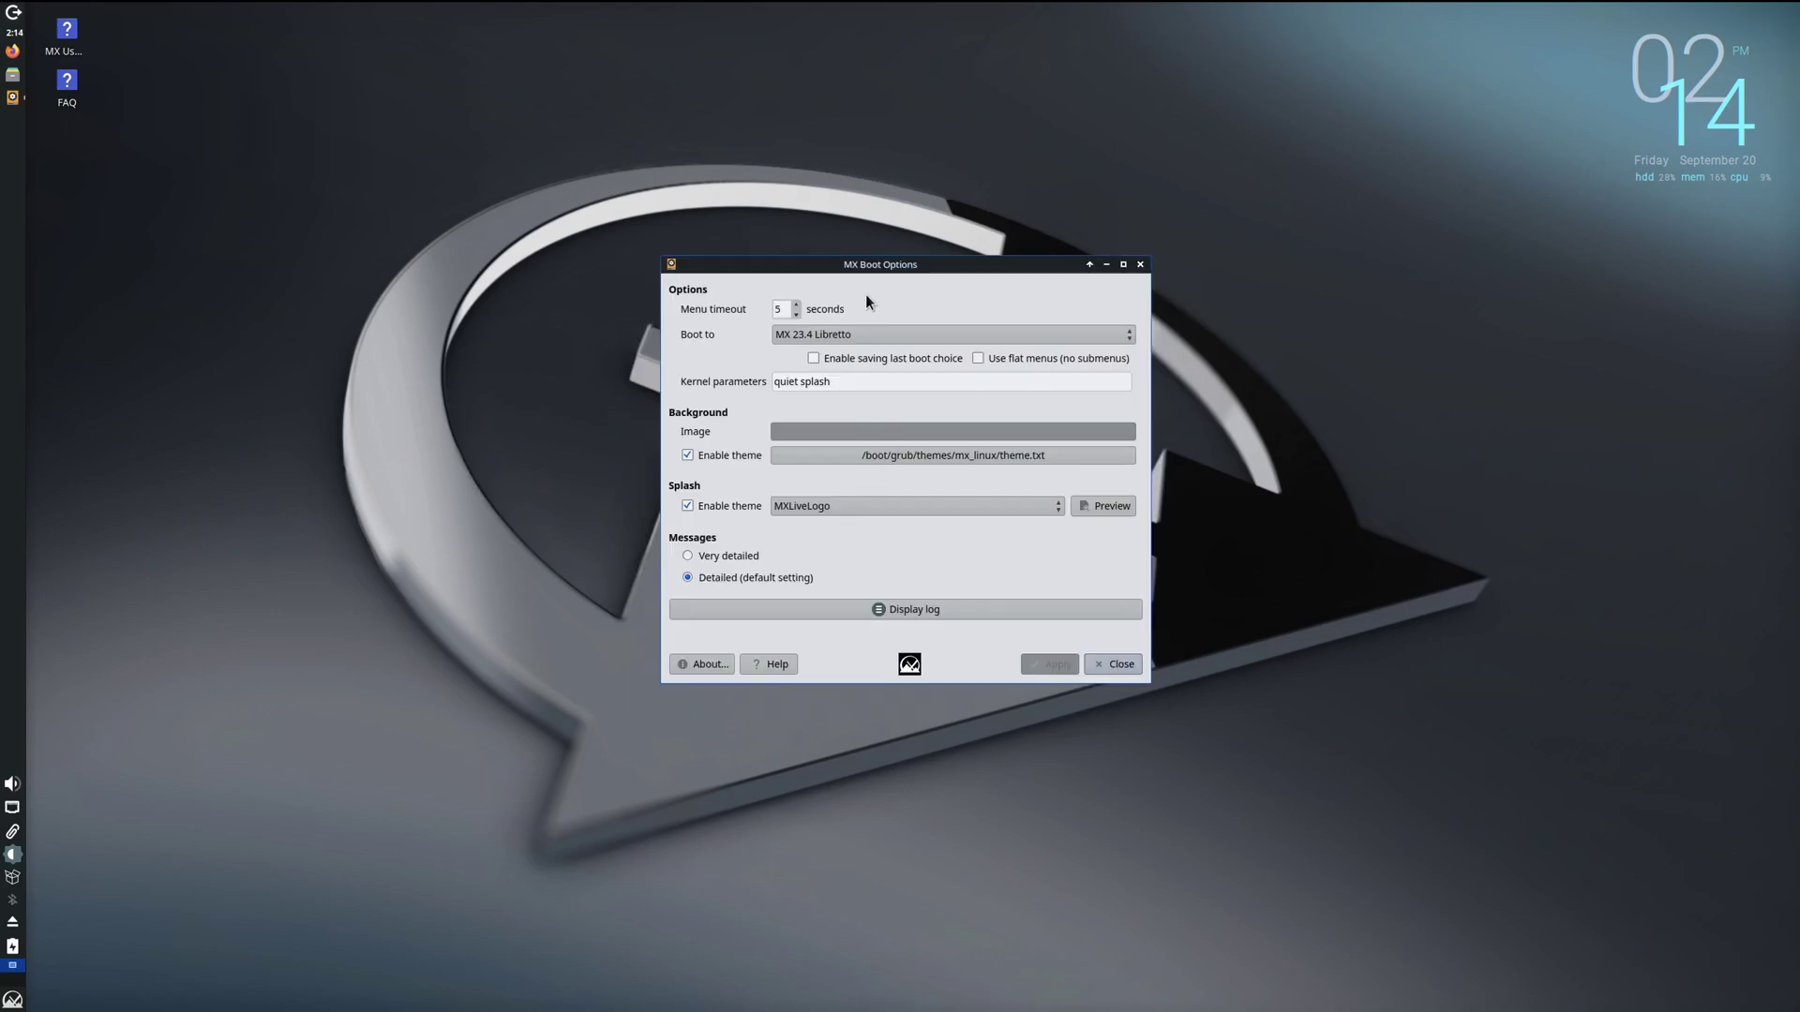
key(Tab)
key(Tab)
key(Tab)
key(Tab)
key(Tab)
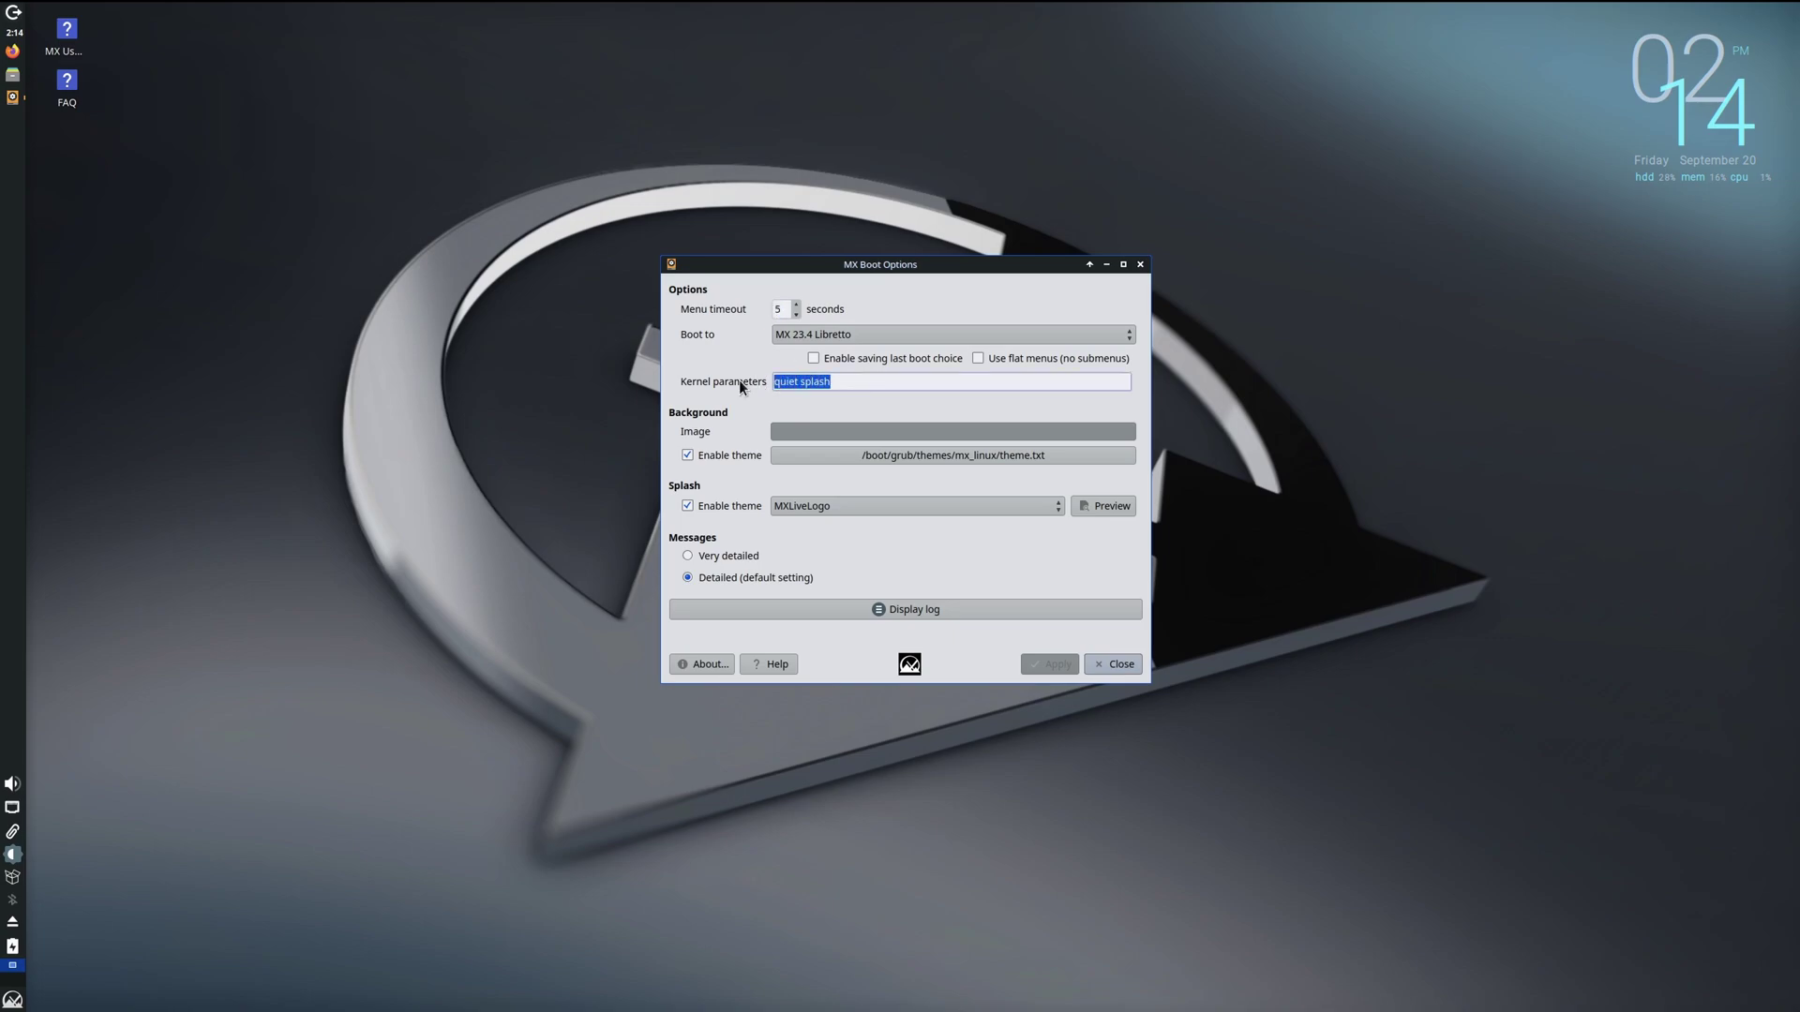
click(889, 383)
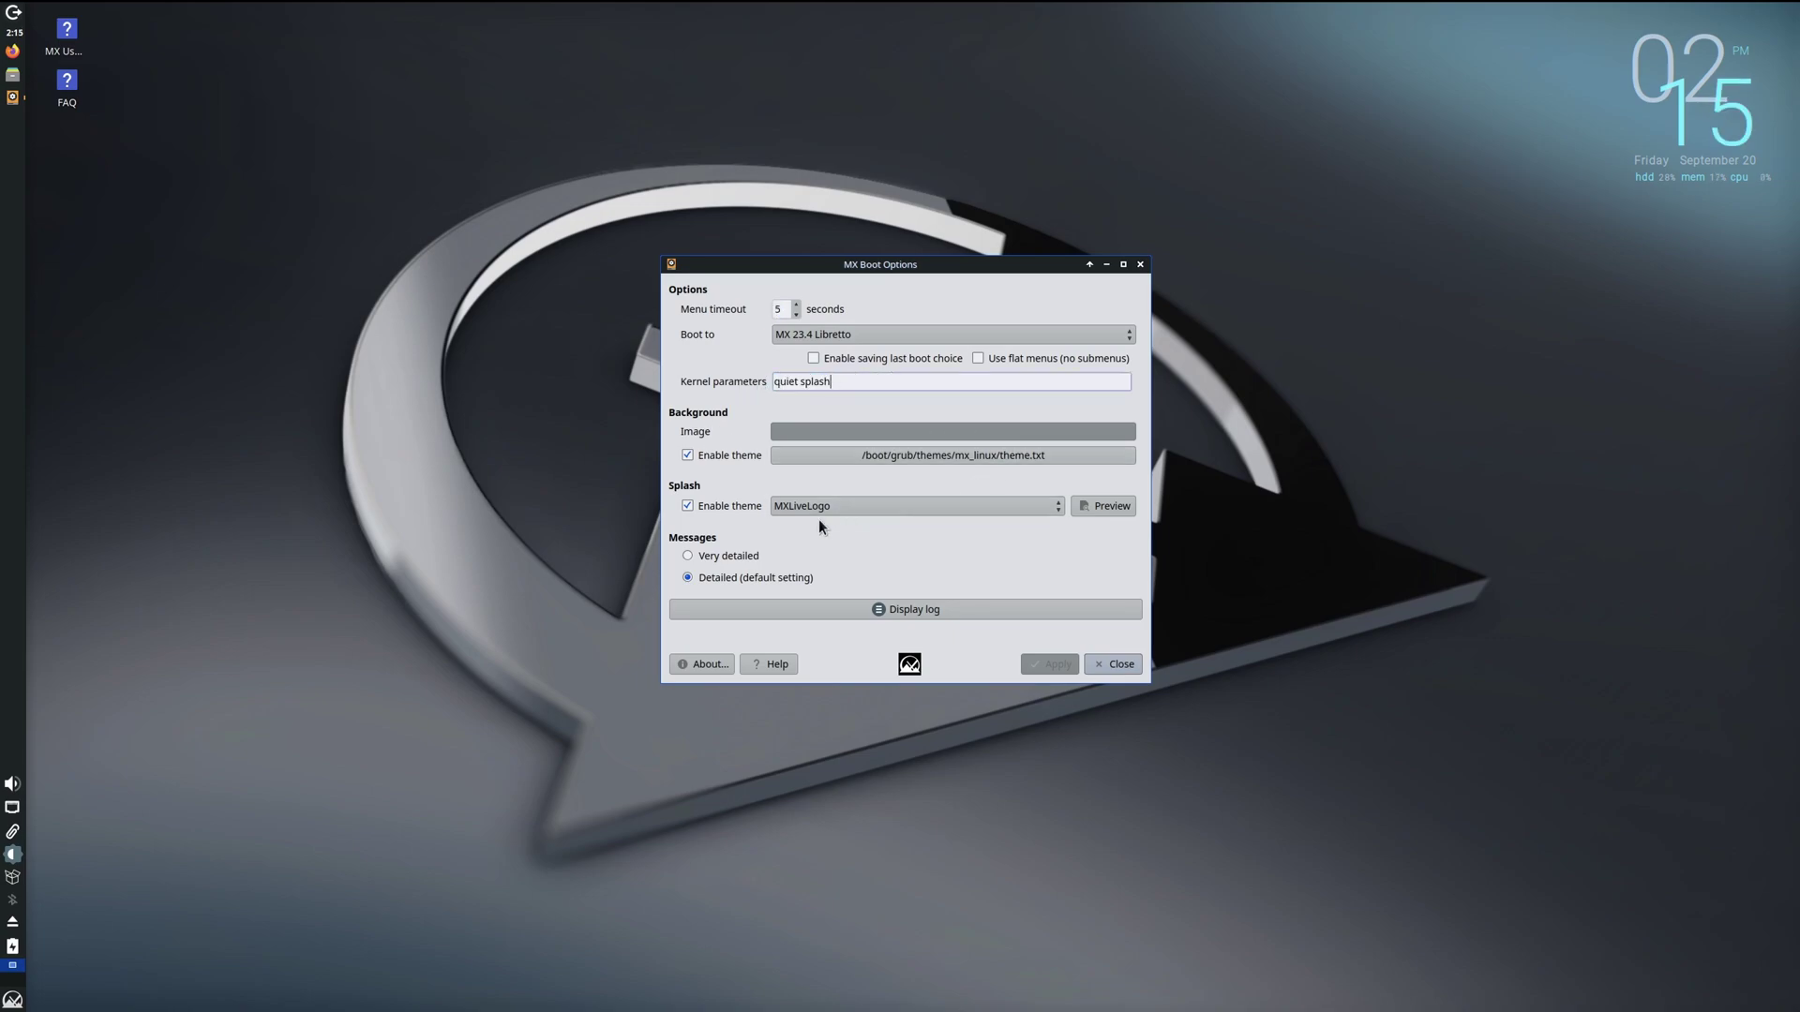
click(1042, 506)
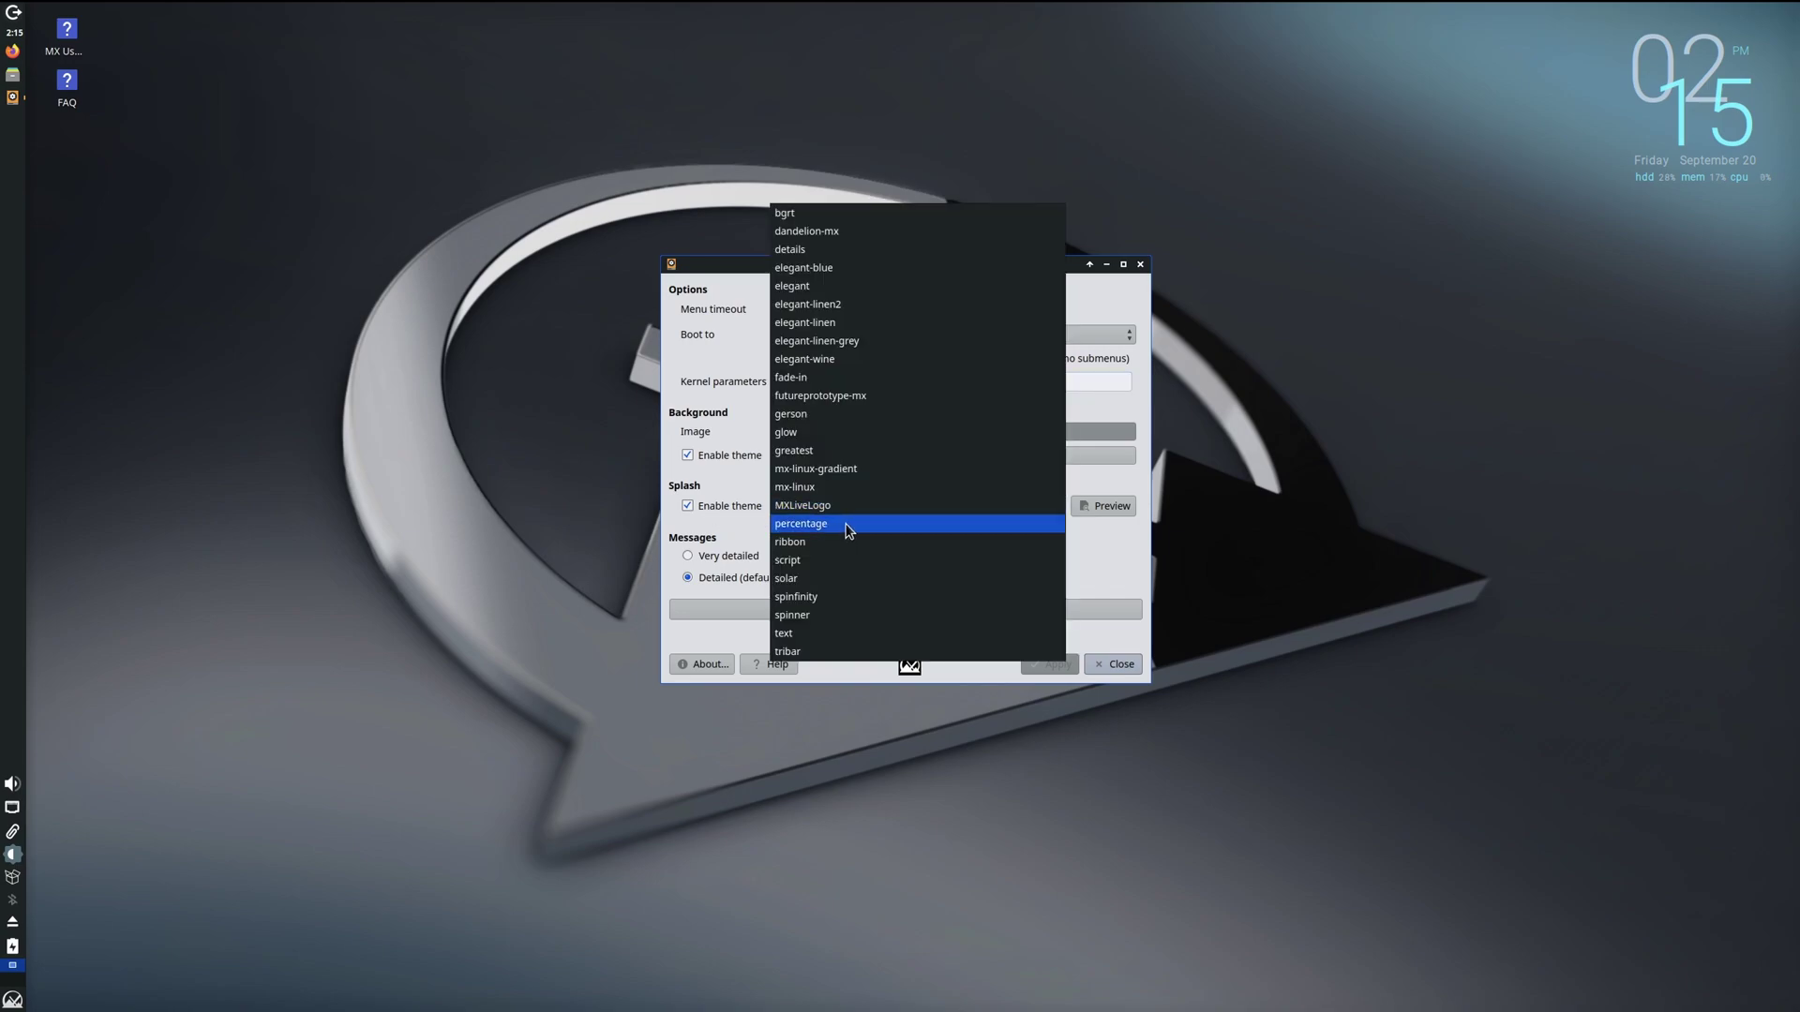
click(1101, 566)
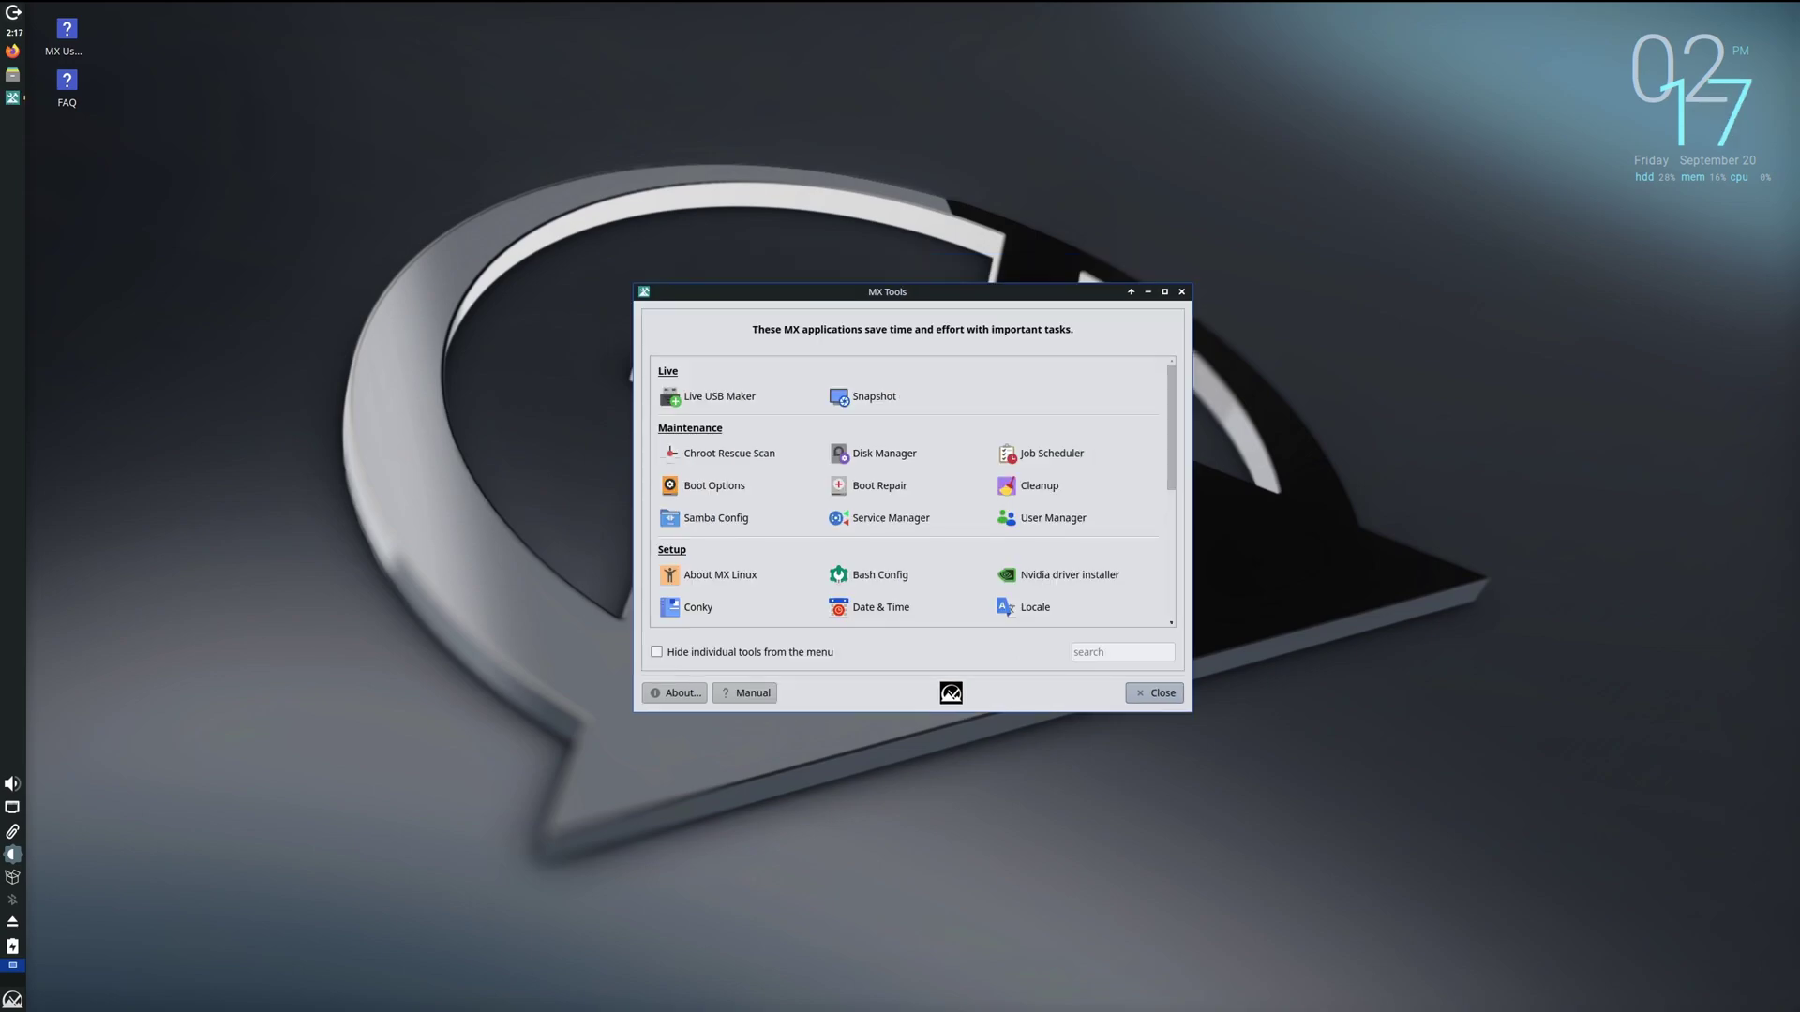
Step: Open Boot Repair, cancel without repairing, then open MX Cleanup from the tools list
click(877, 486)
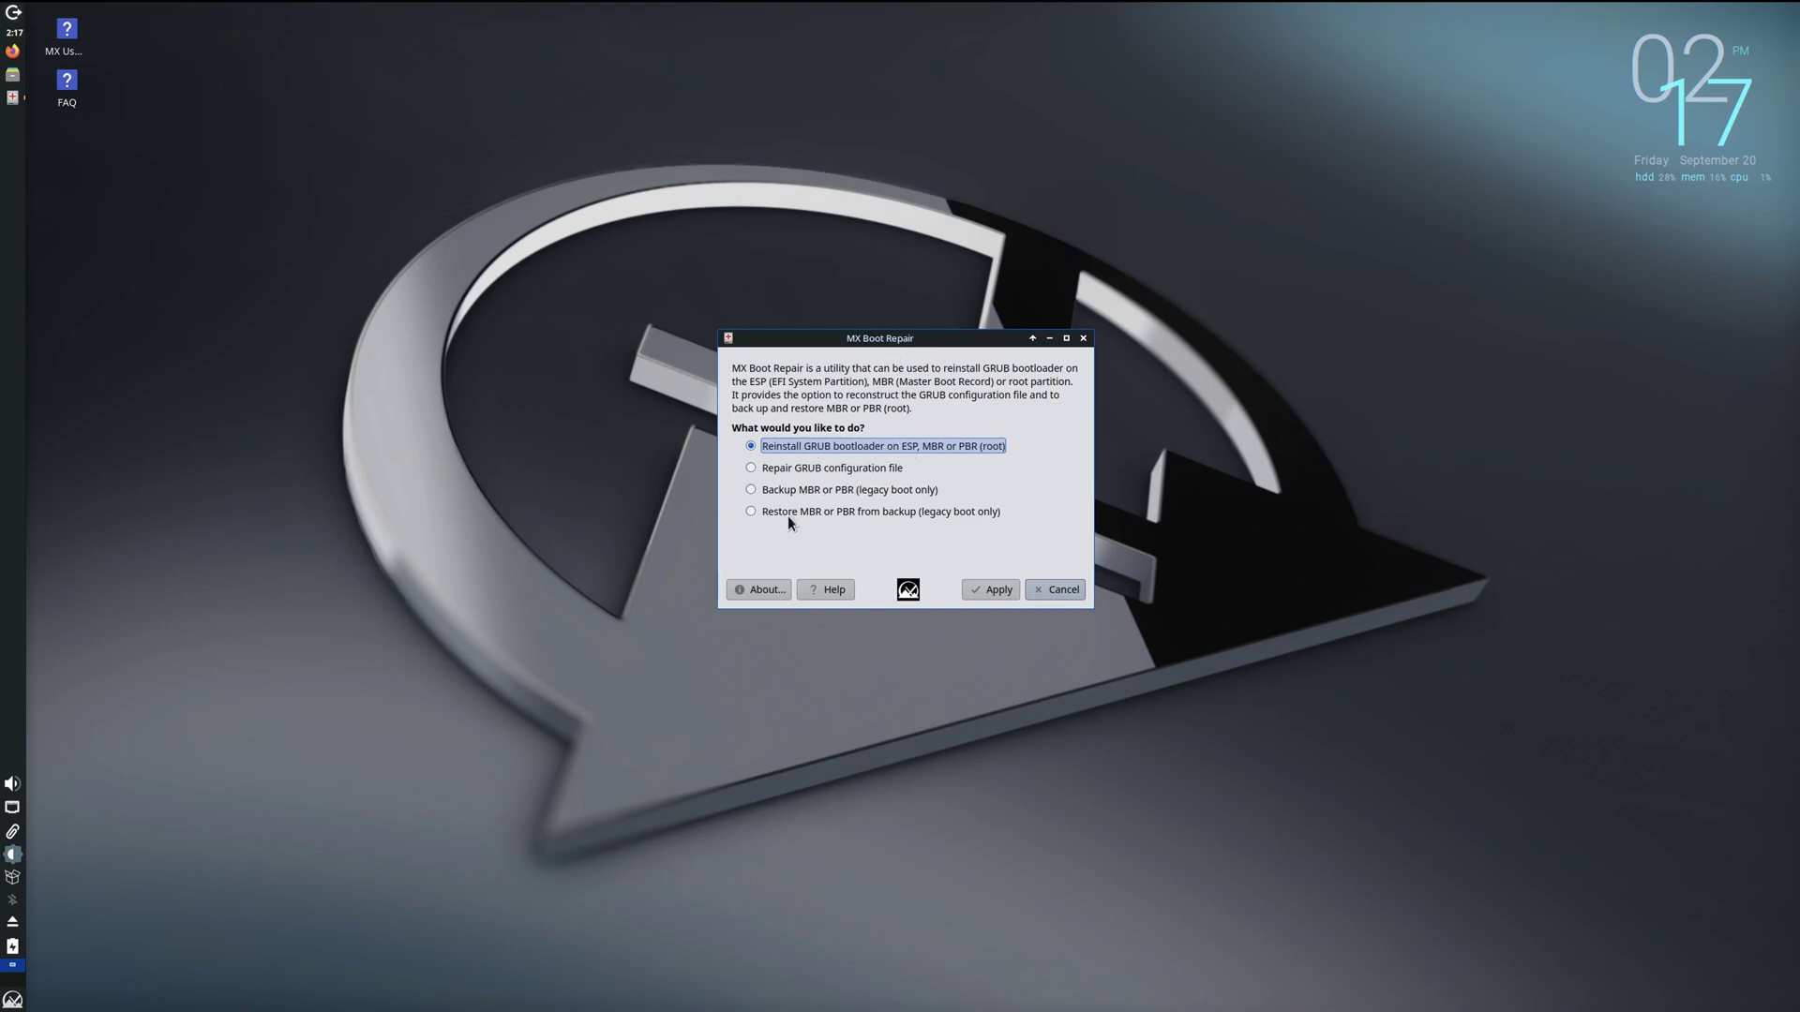
click(1061, 588)
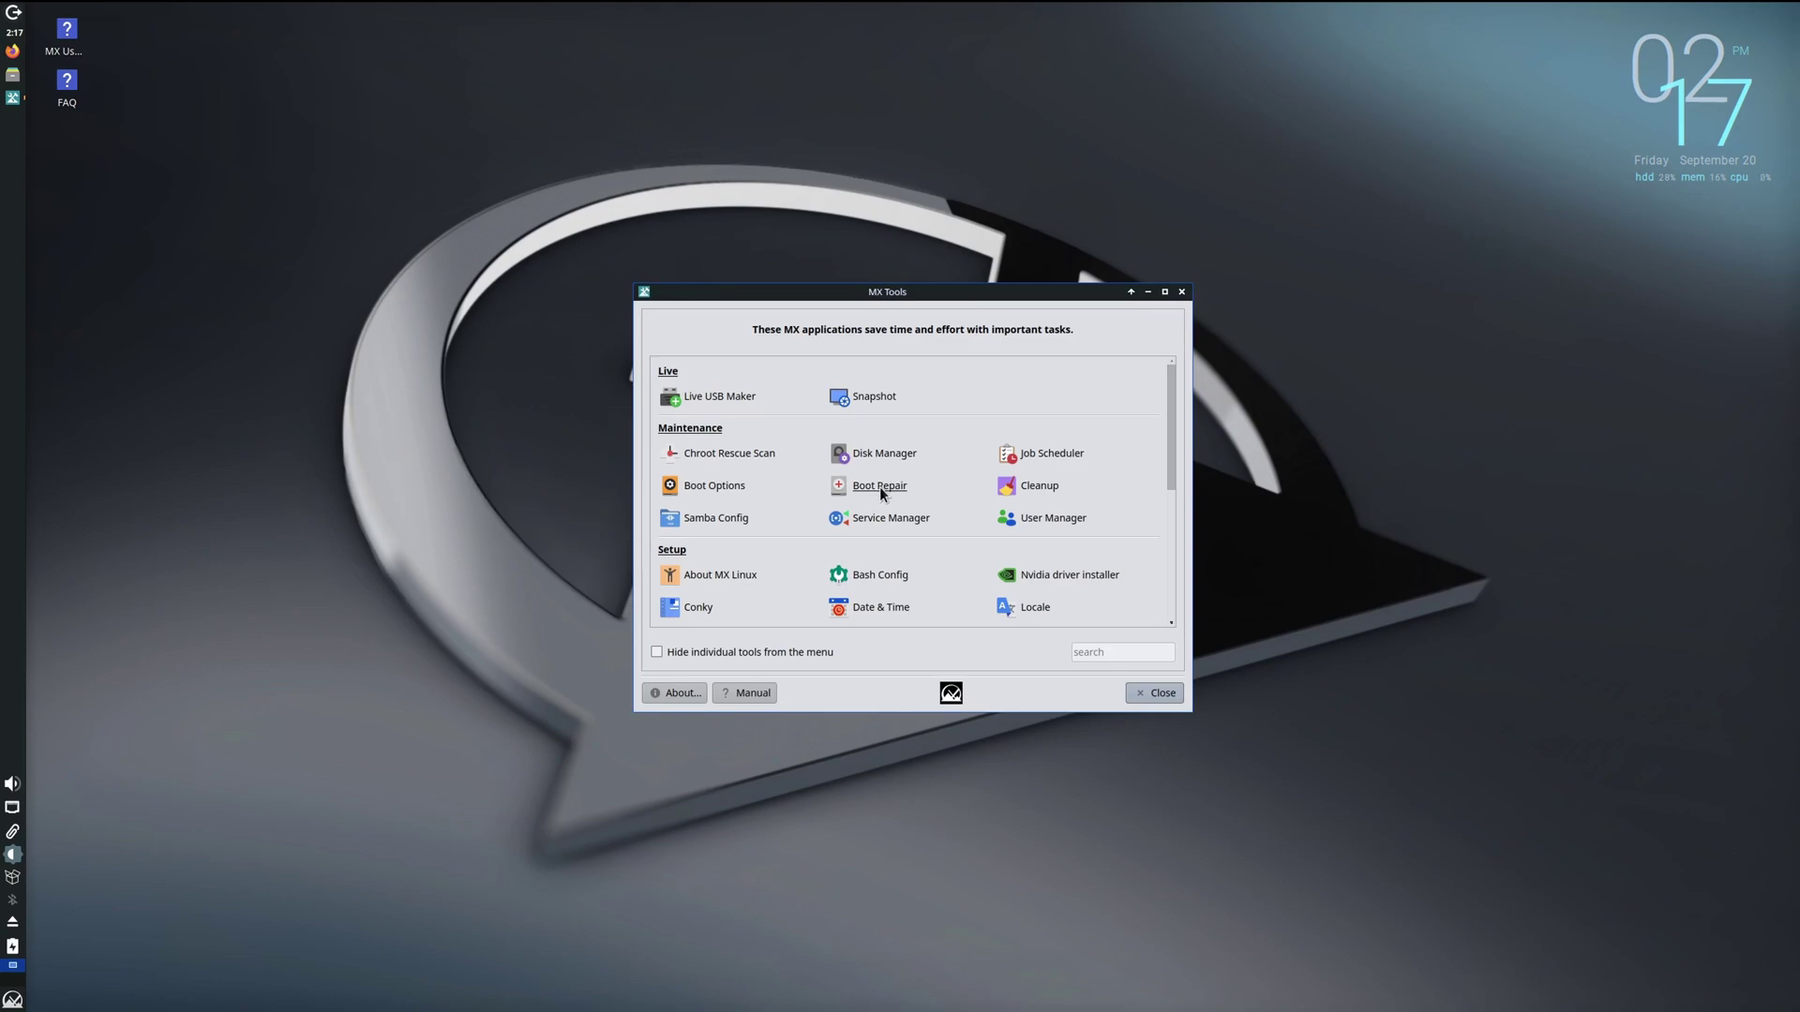
scroll(879, 487, down, 1)
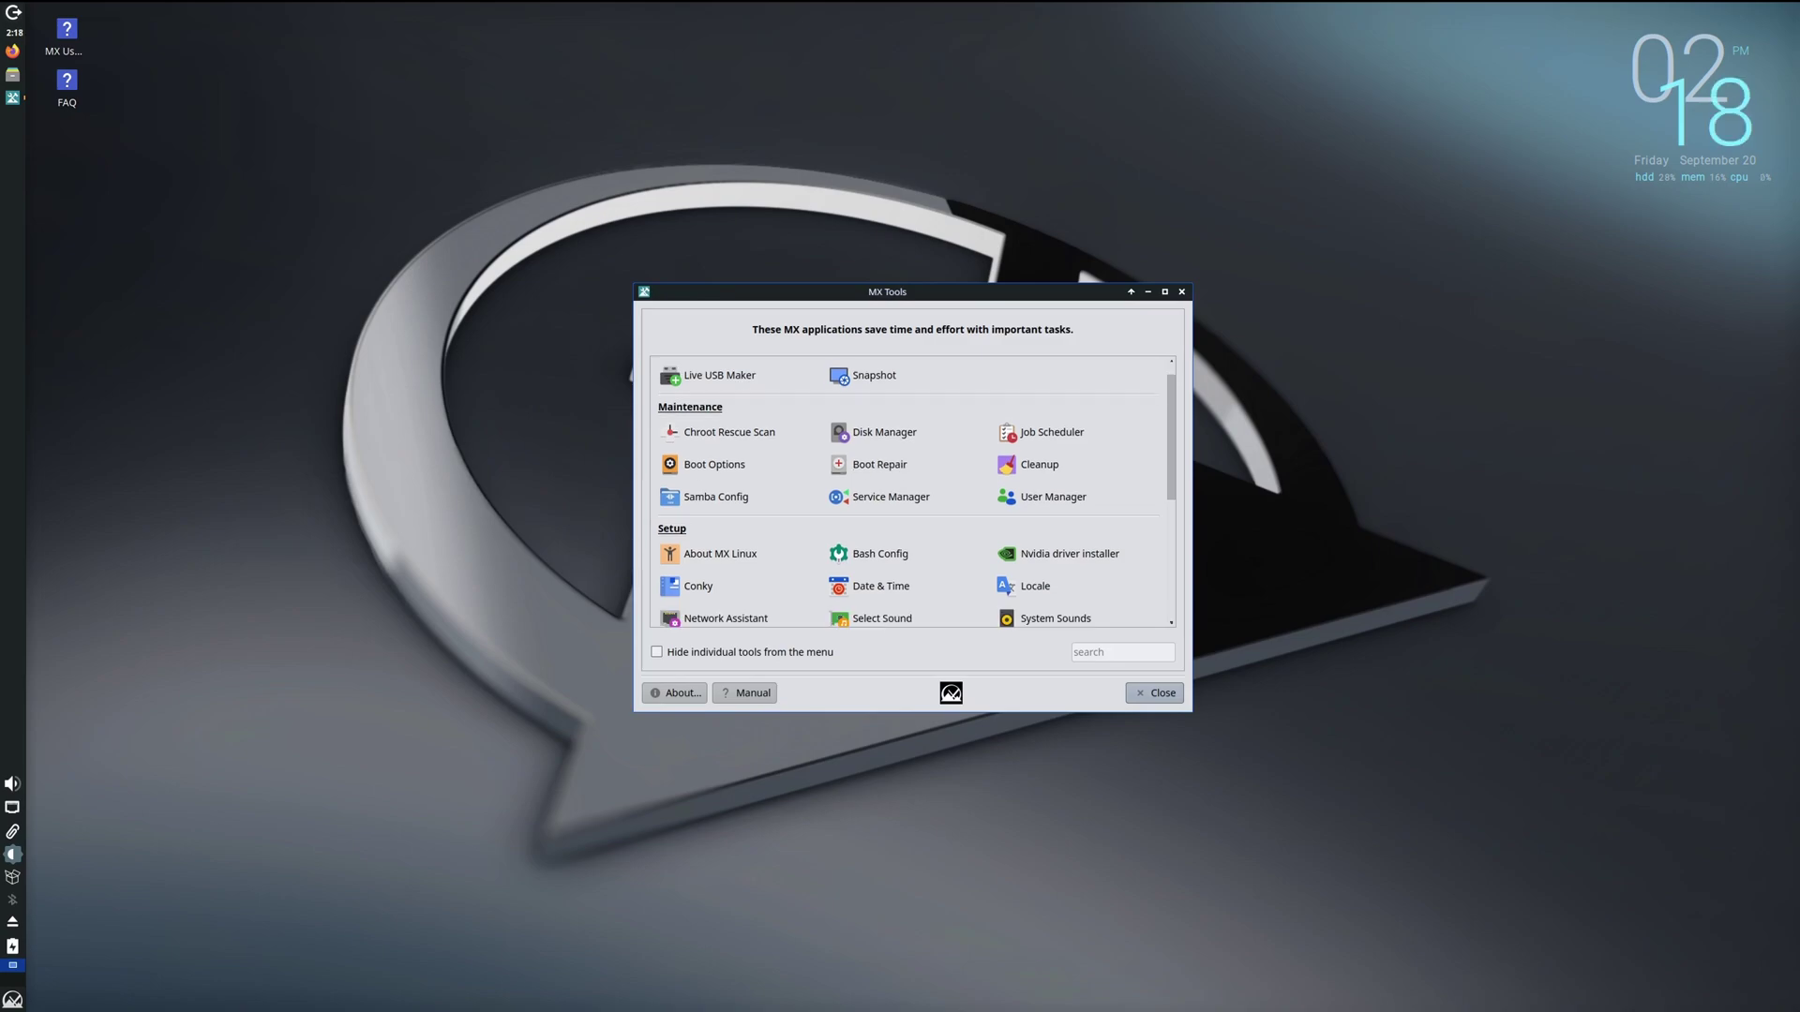
click(1013, 471)
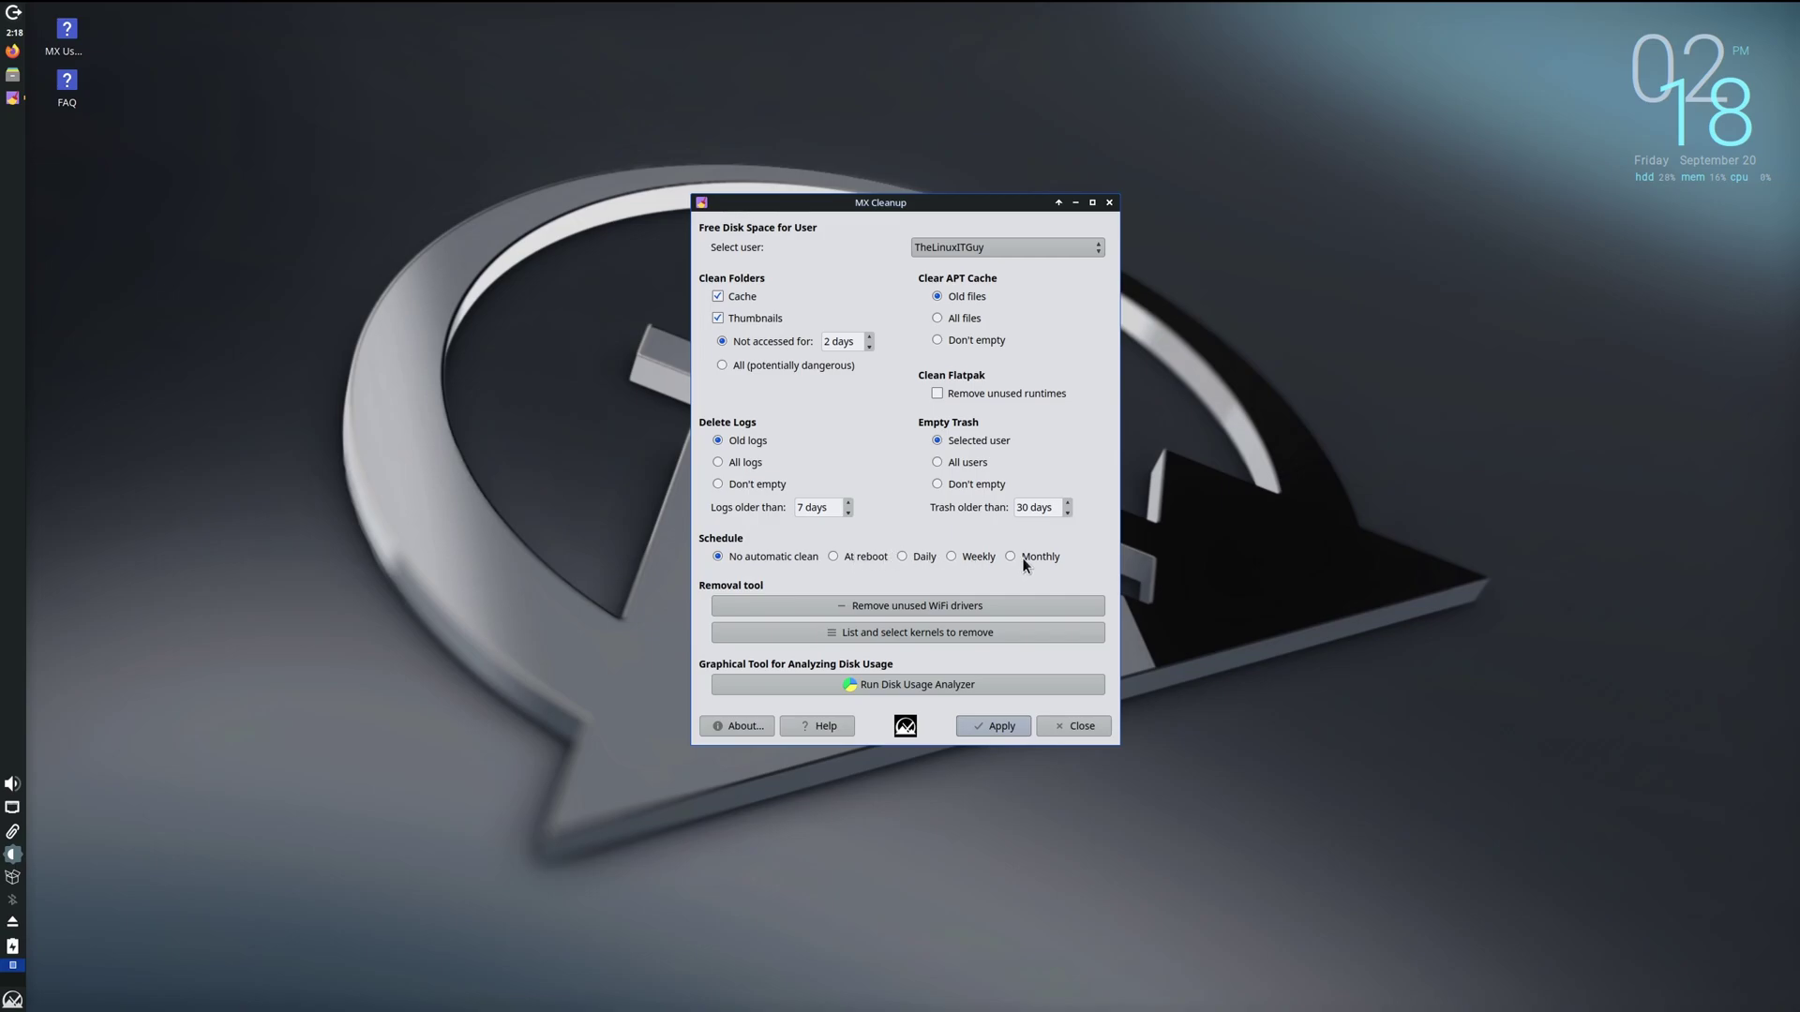
Step: Launch the Disk Usage Analyzer from MX Cleanup
click(880, 698)
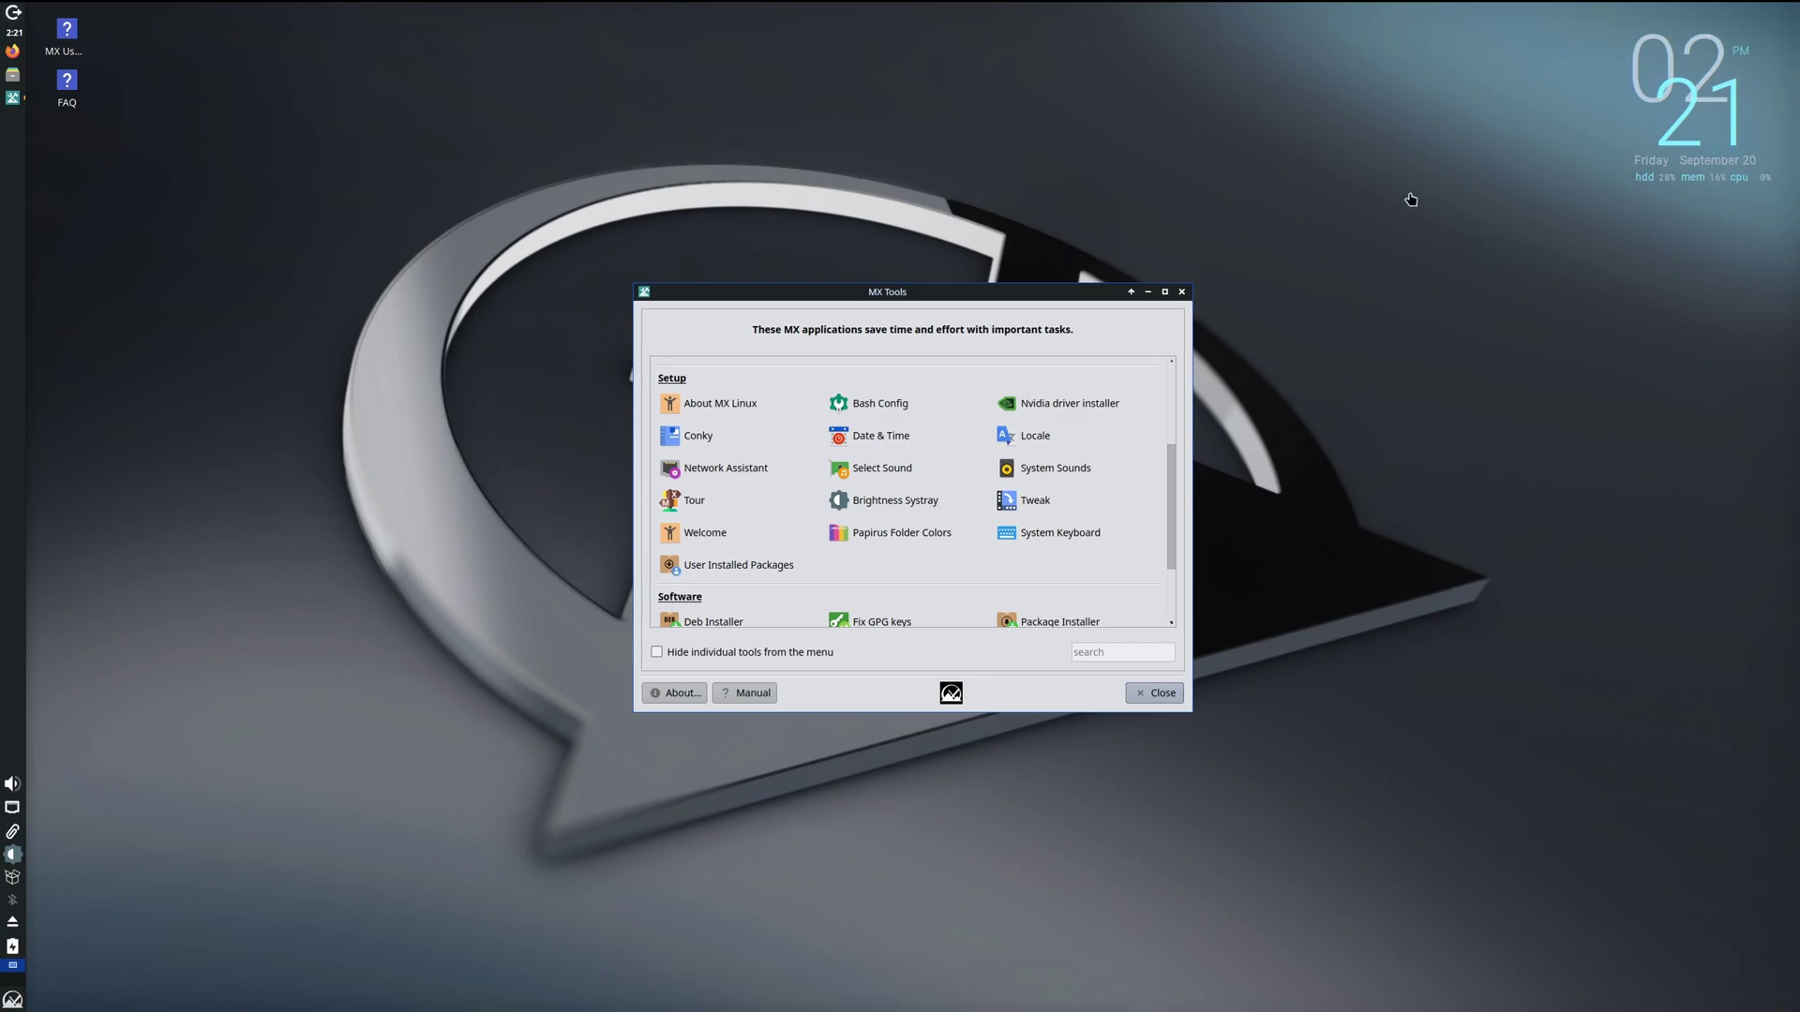
Step: In MX Conky, set the day and month formats to Short and move the desktop clock widget lower
click(694, 436)
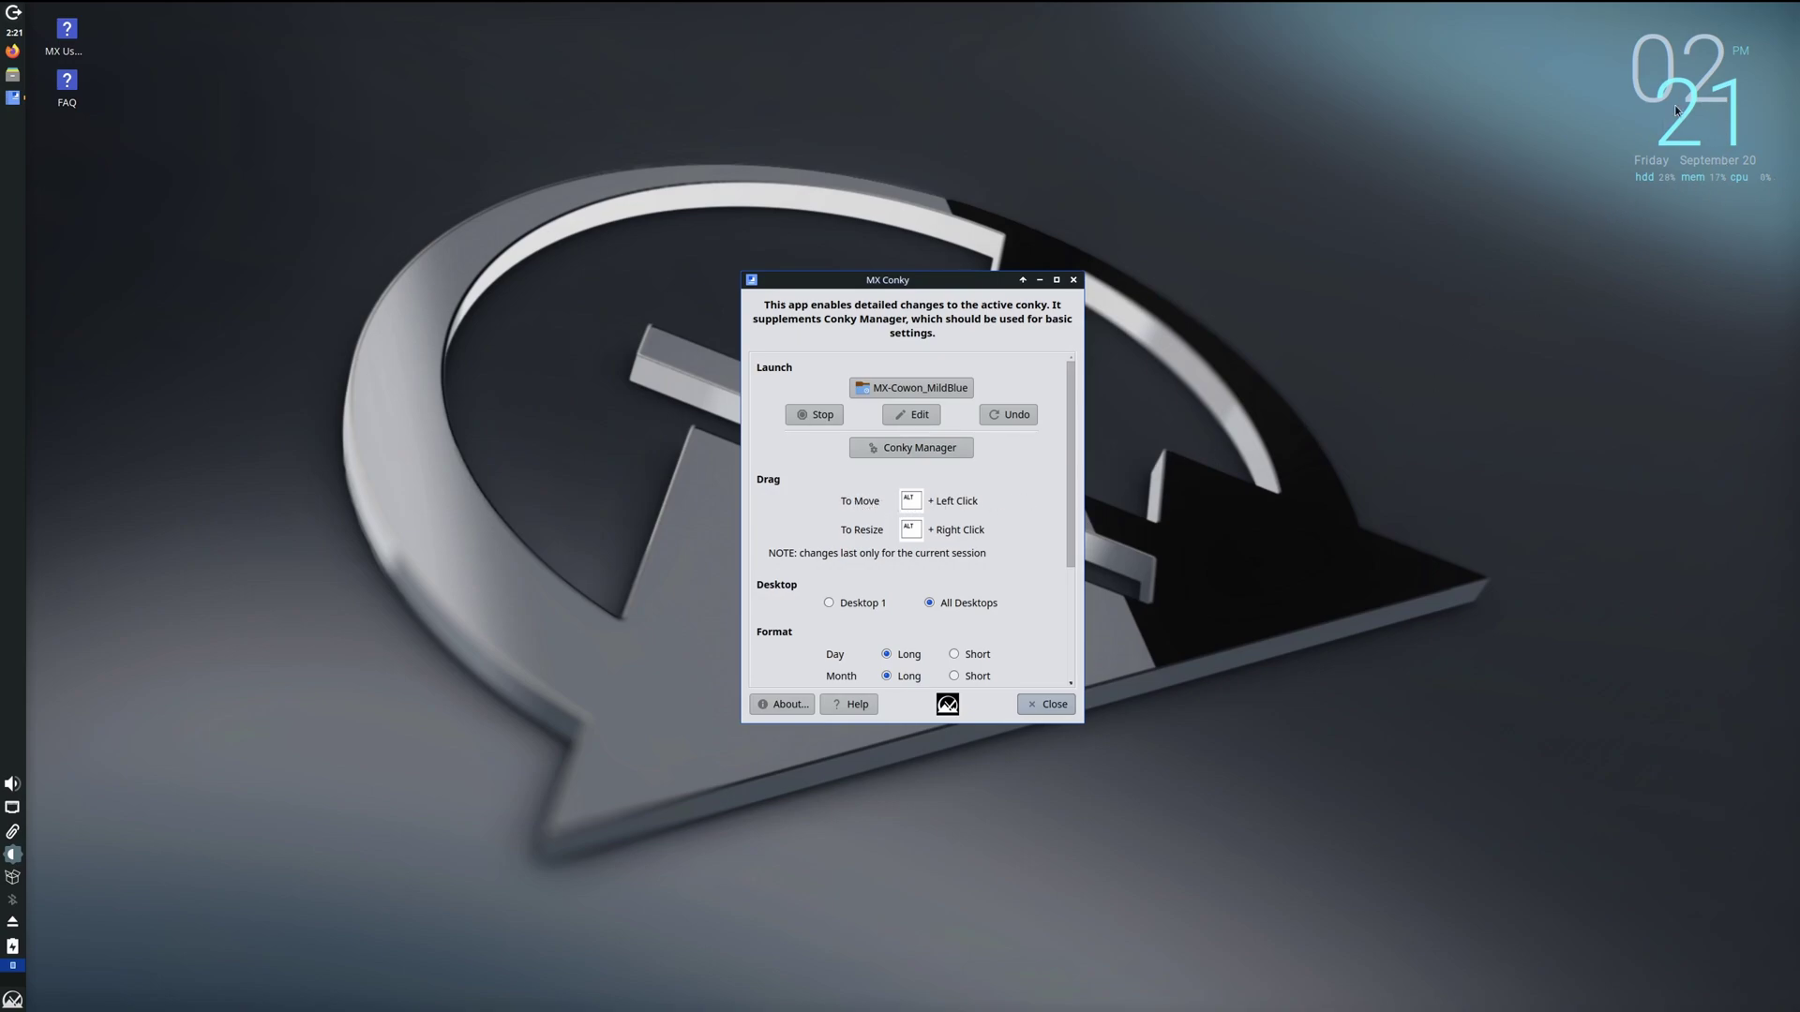
drag(1675, 106, 1636, 555)
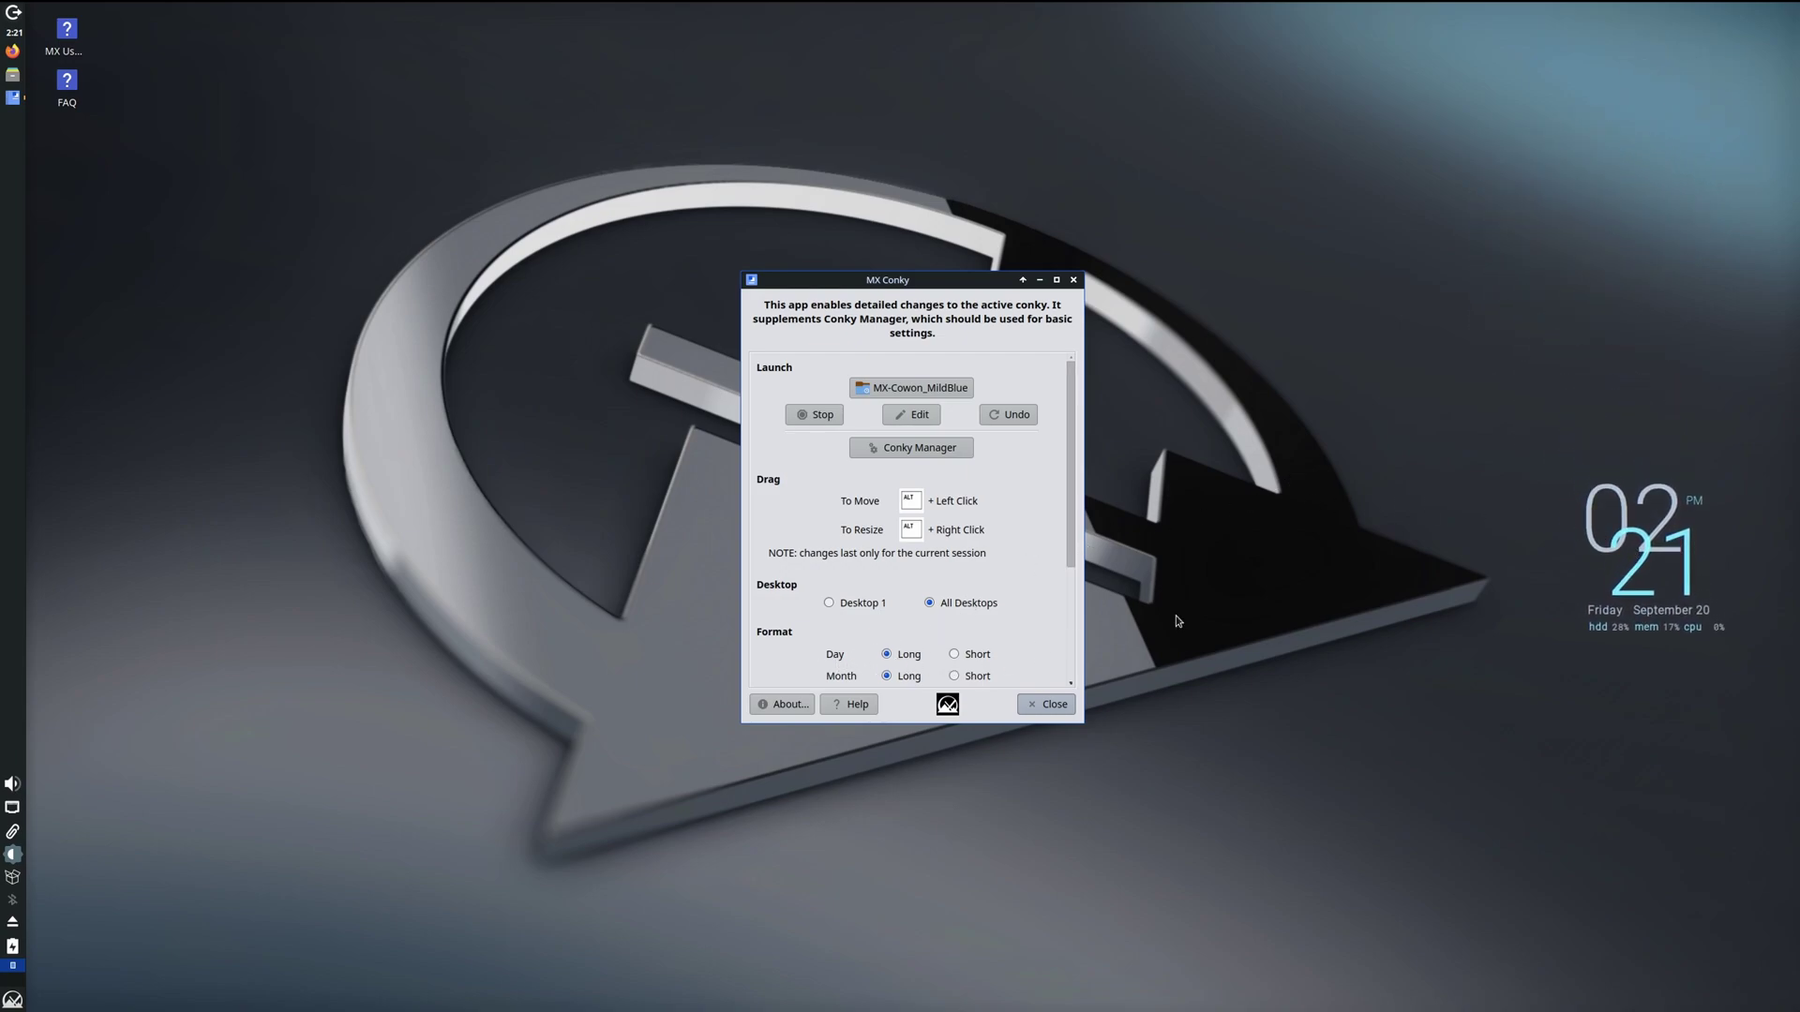
click(972, 655)
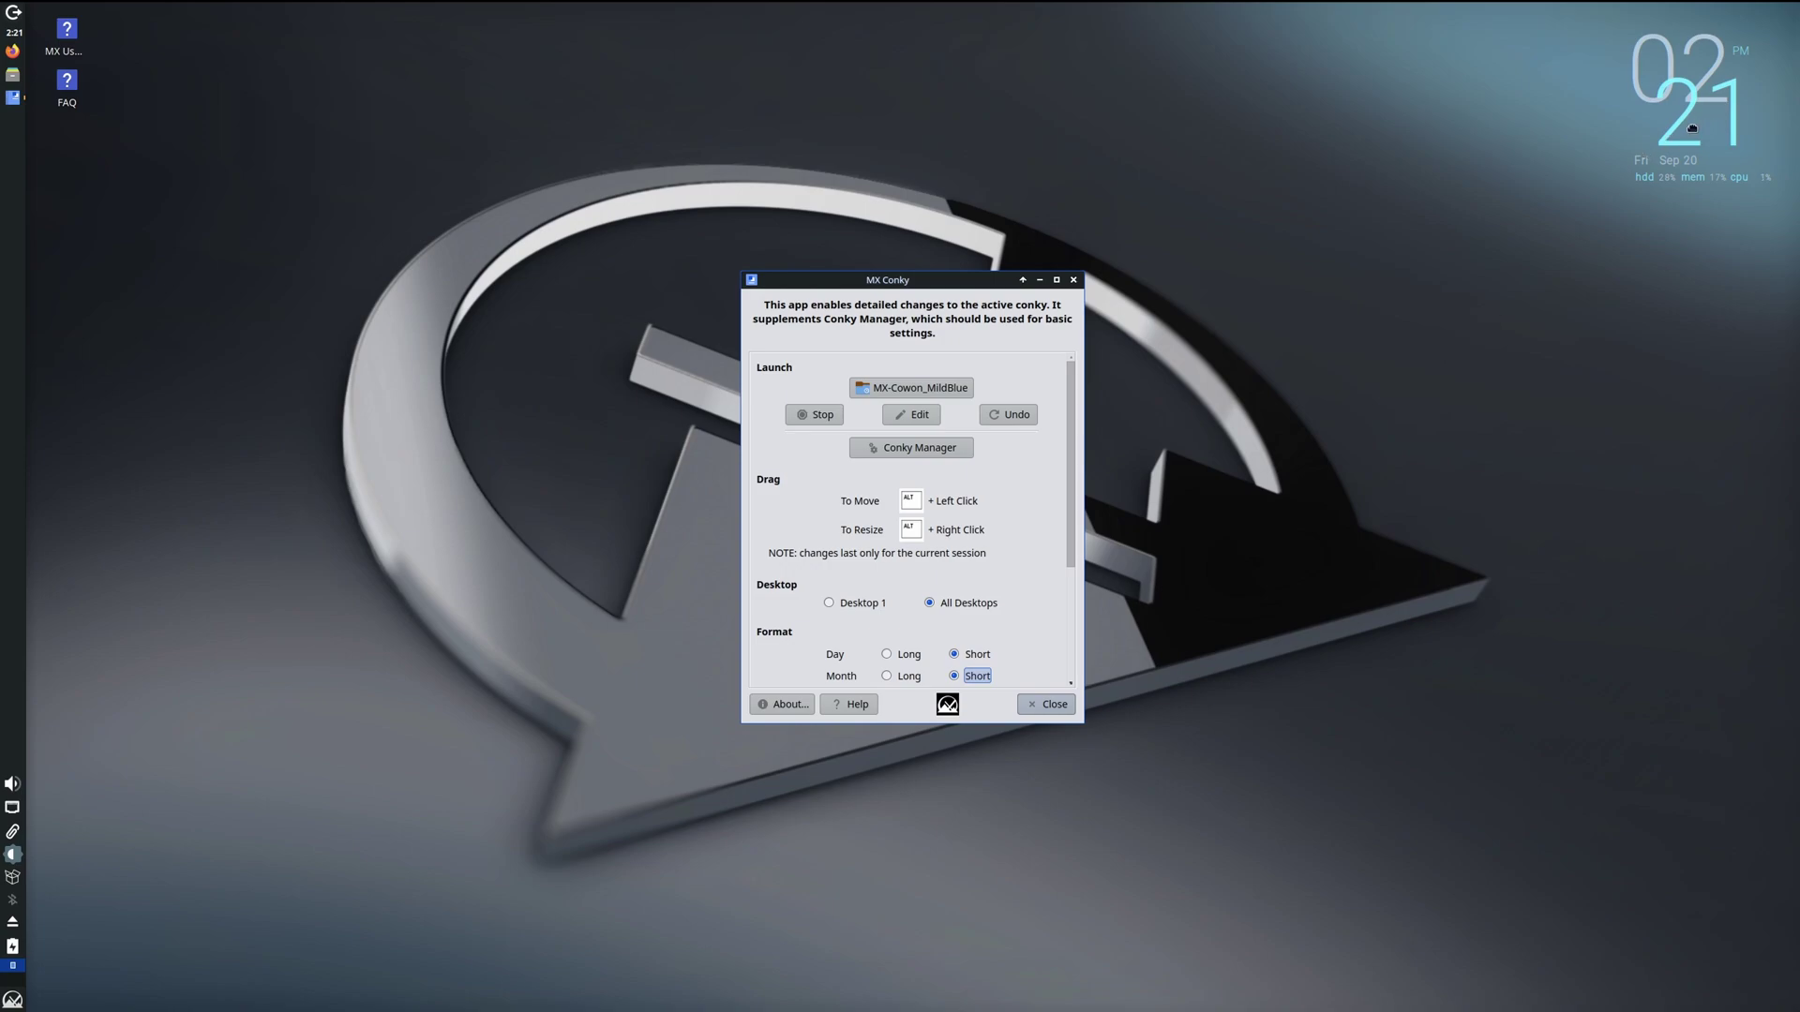
drag(1702, 116, 1623, 576)
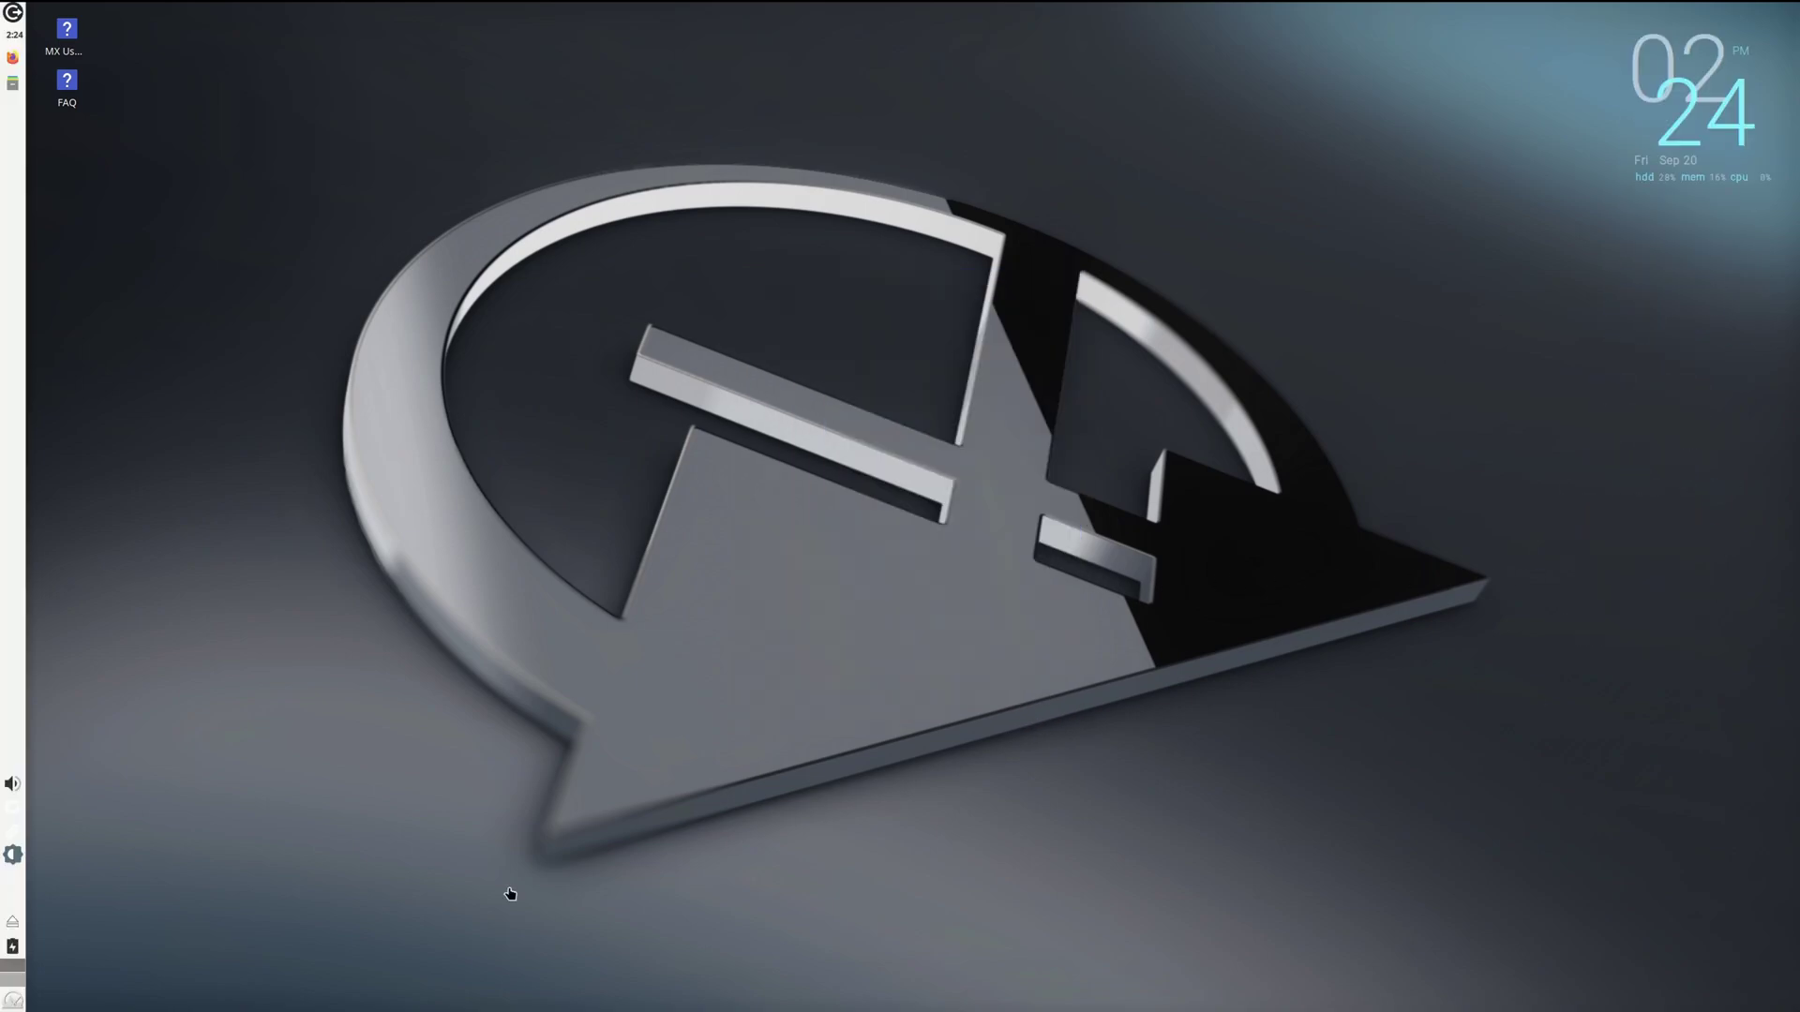
Step: Pick the Adwaita-dark style in Appearance, browse the Icons, Fonts and Settings tabs, then close it
click(11, 1003)
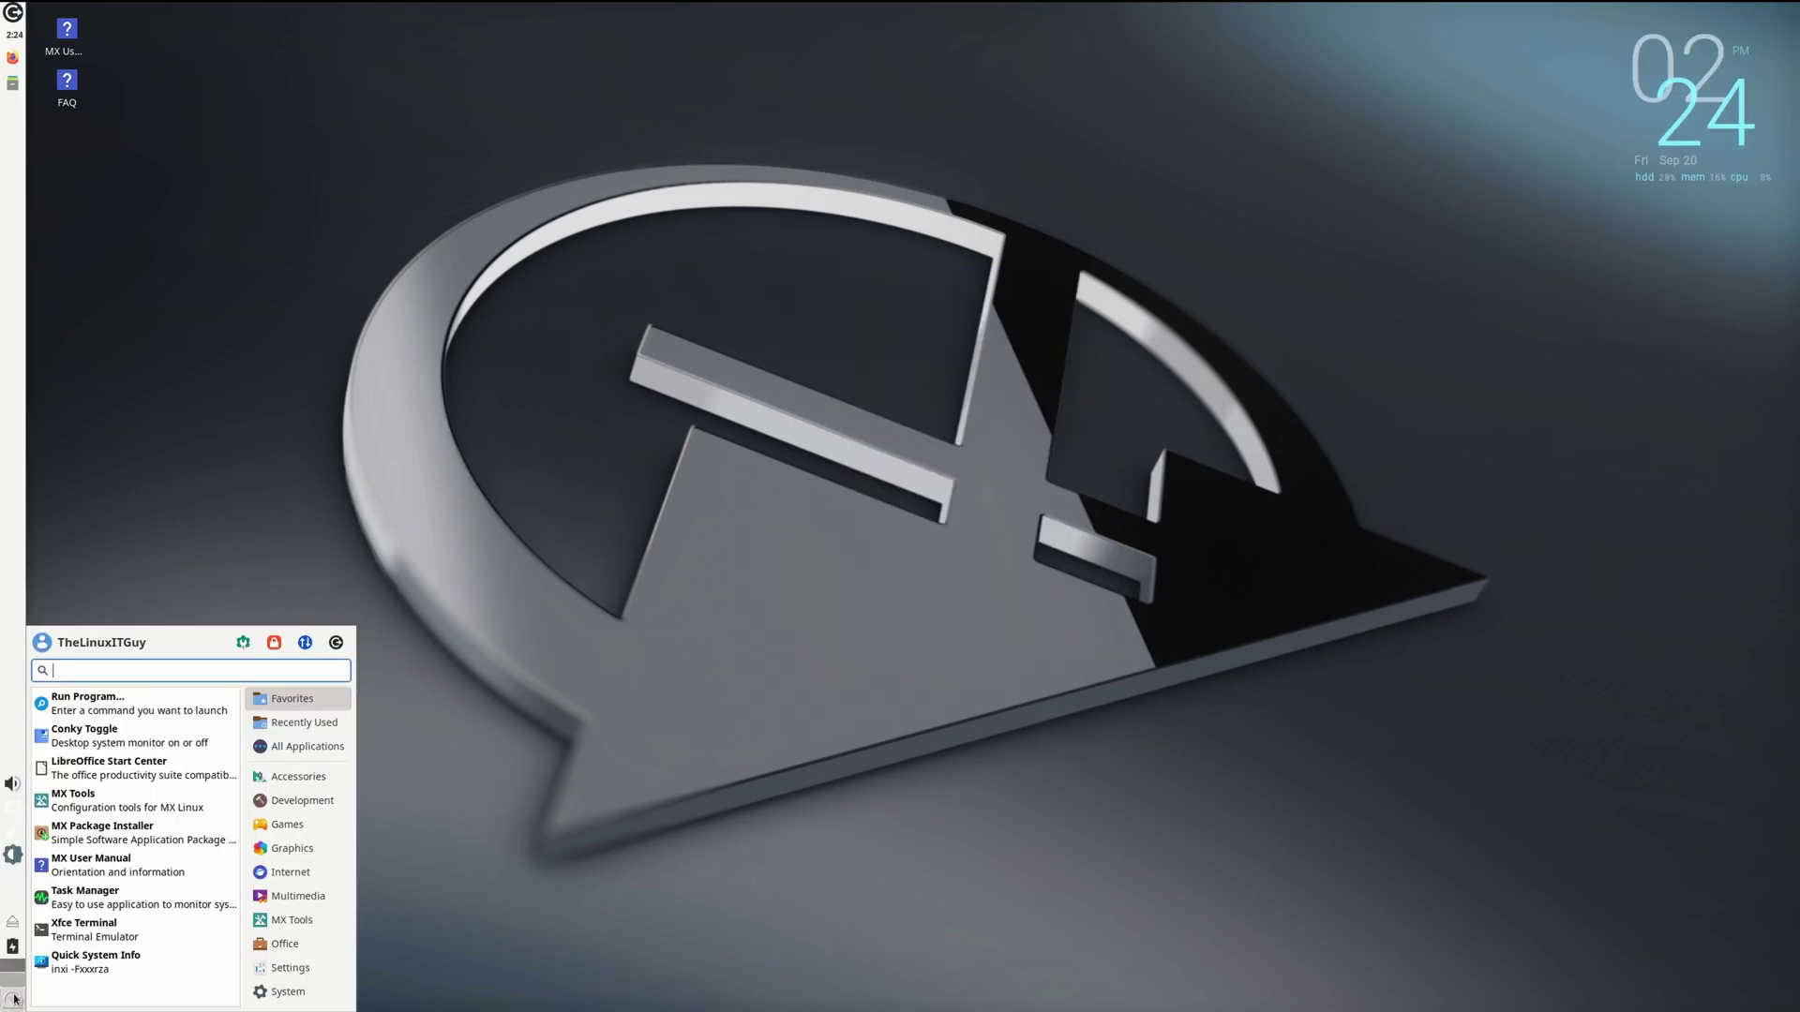
text(app)
key(Return)
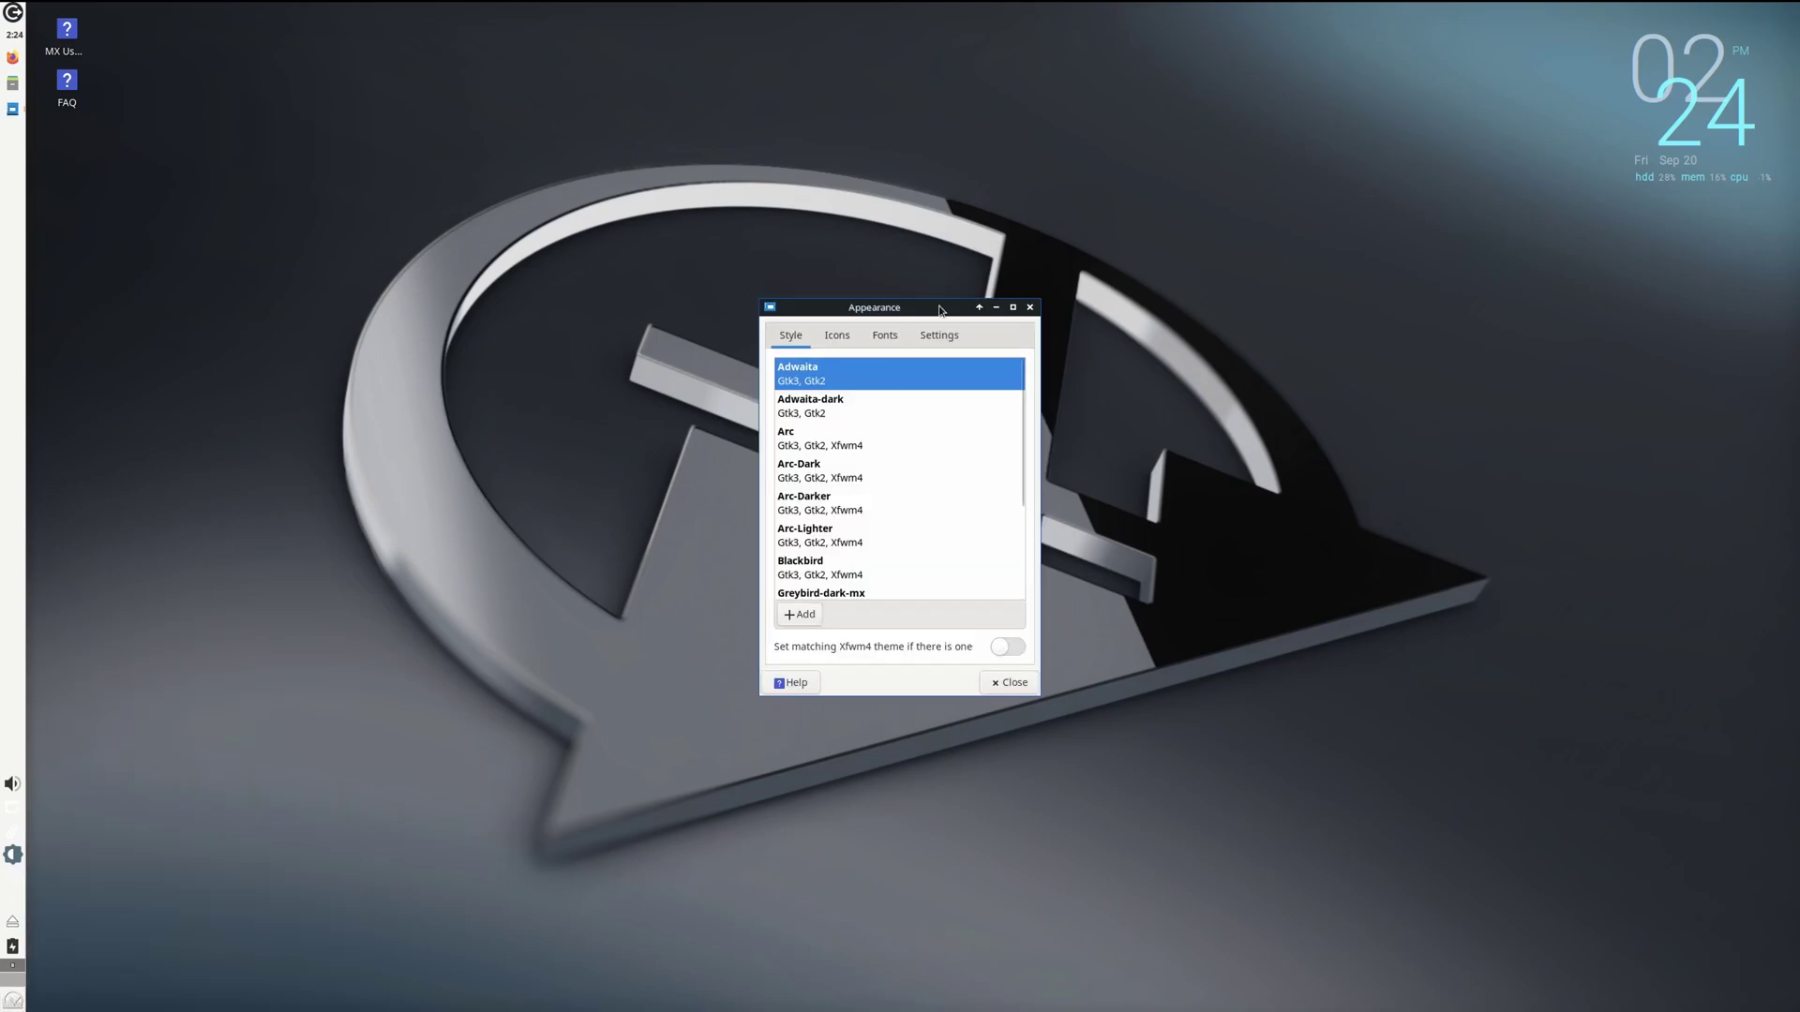
click(837, 410)
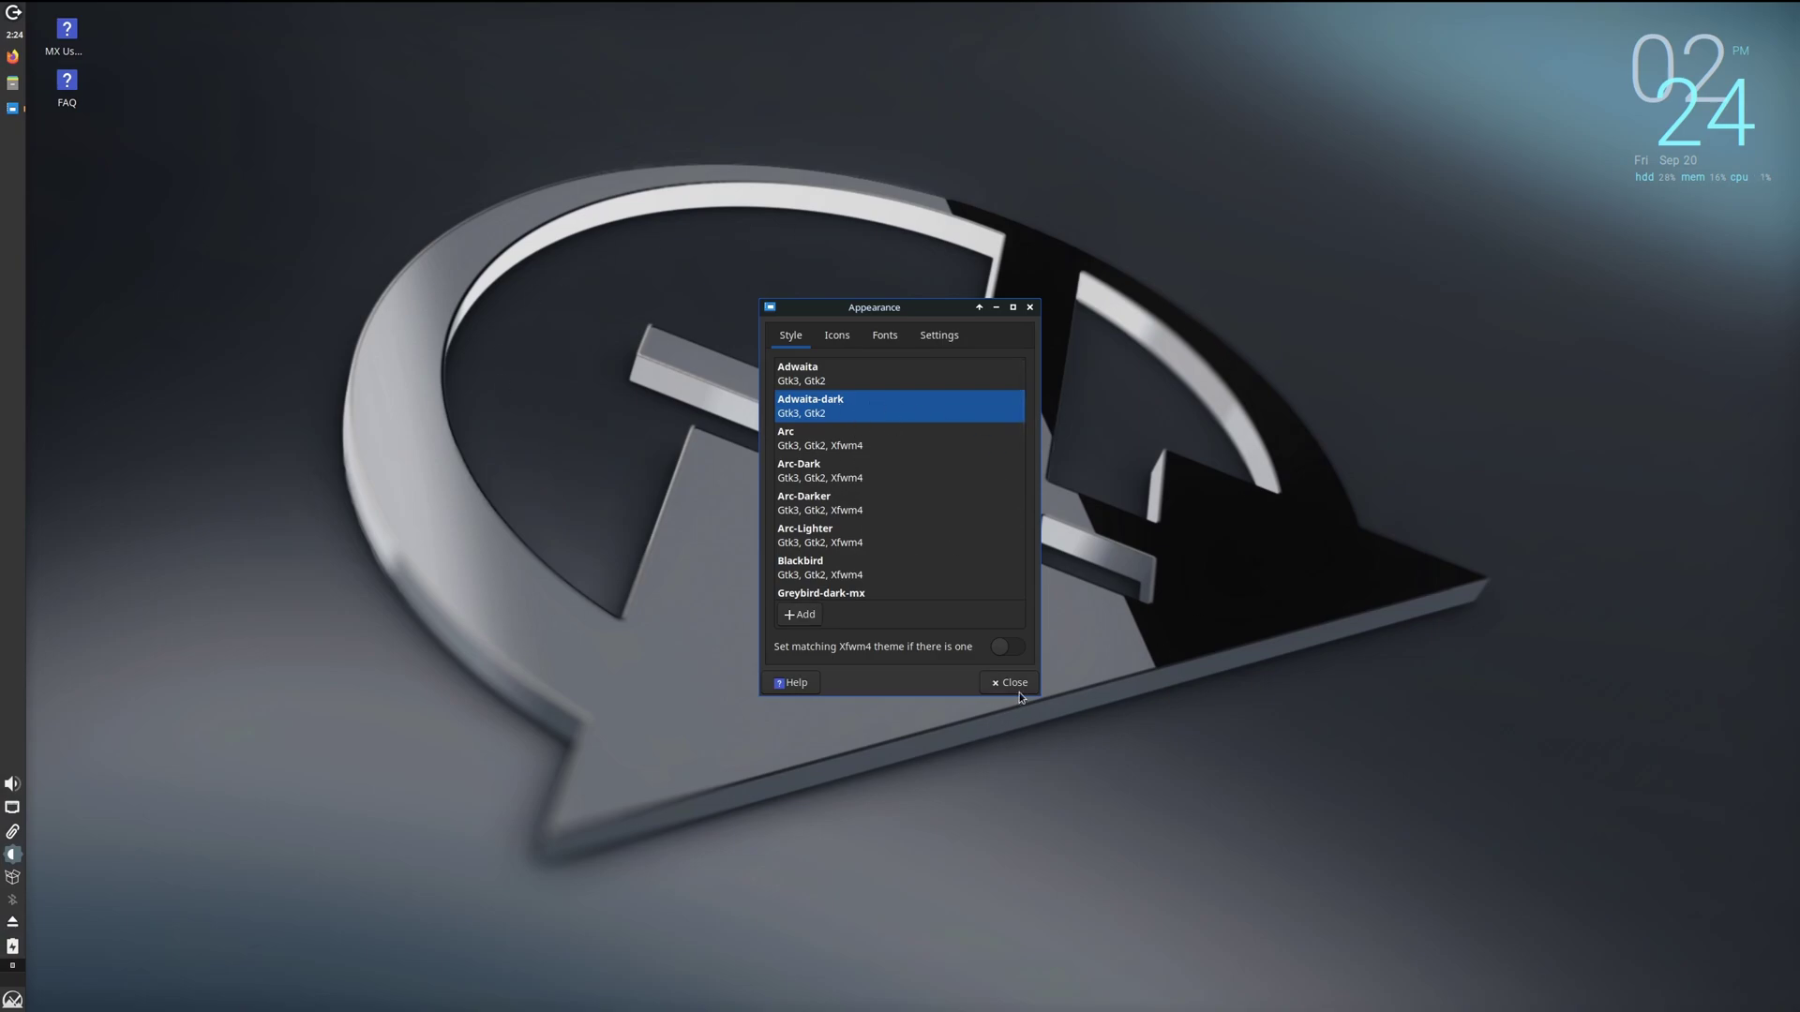
click(837, 335)
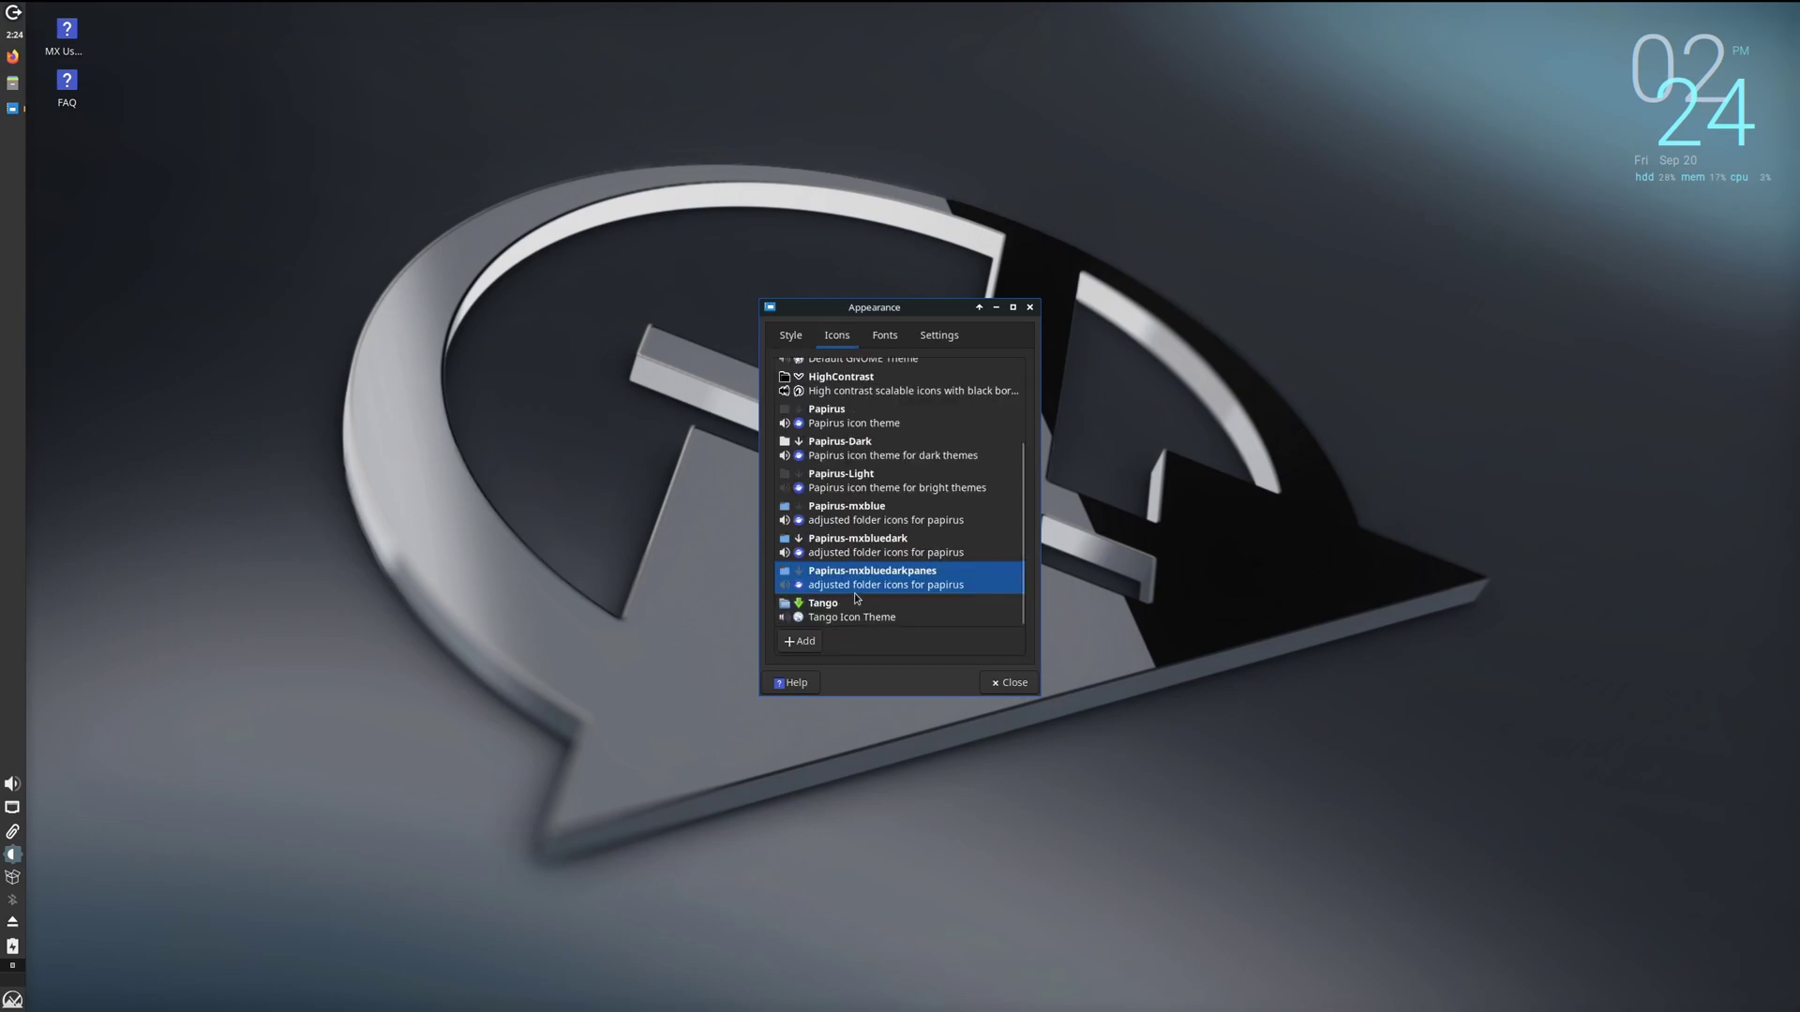
click(897, 345)
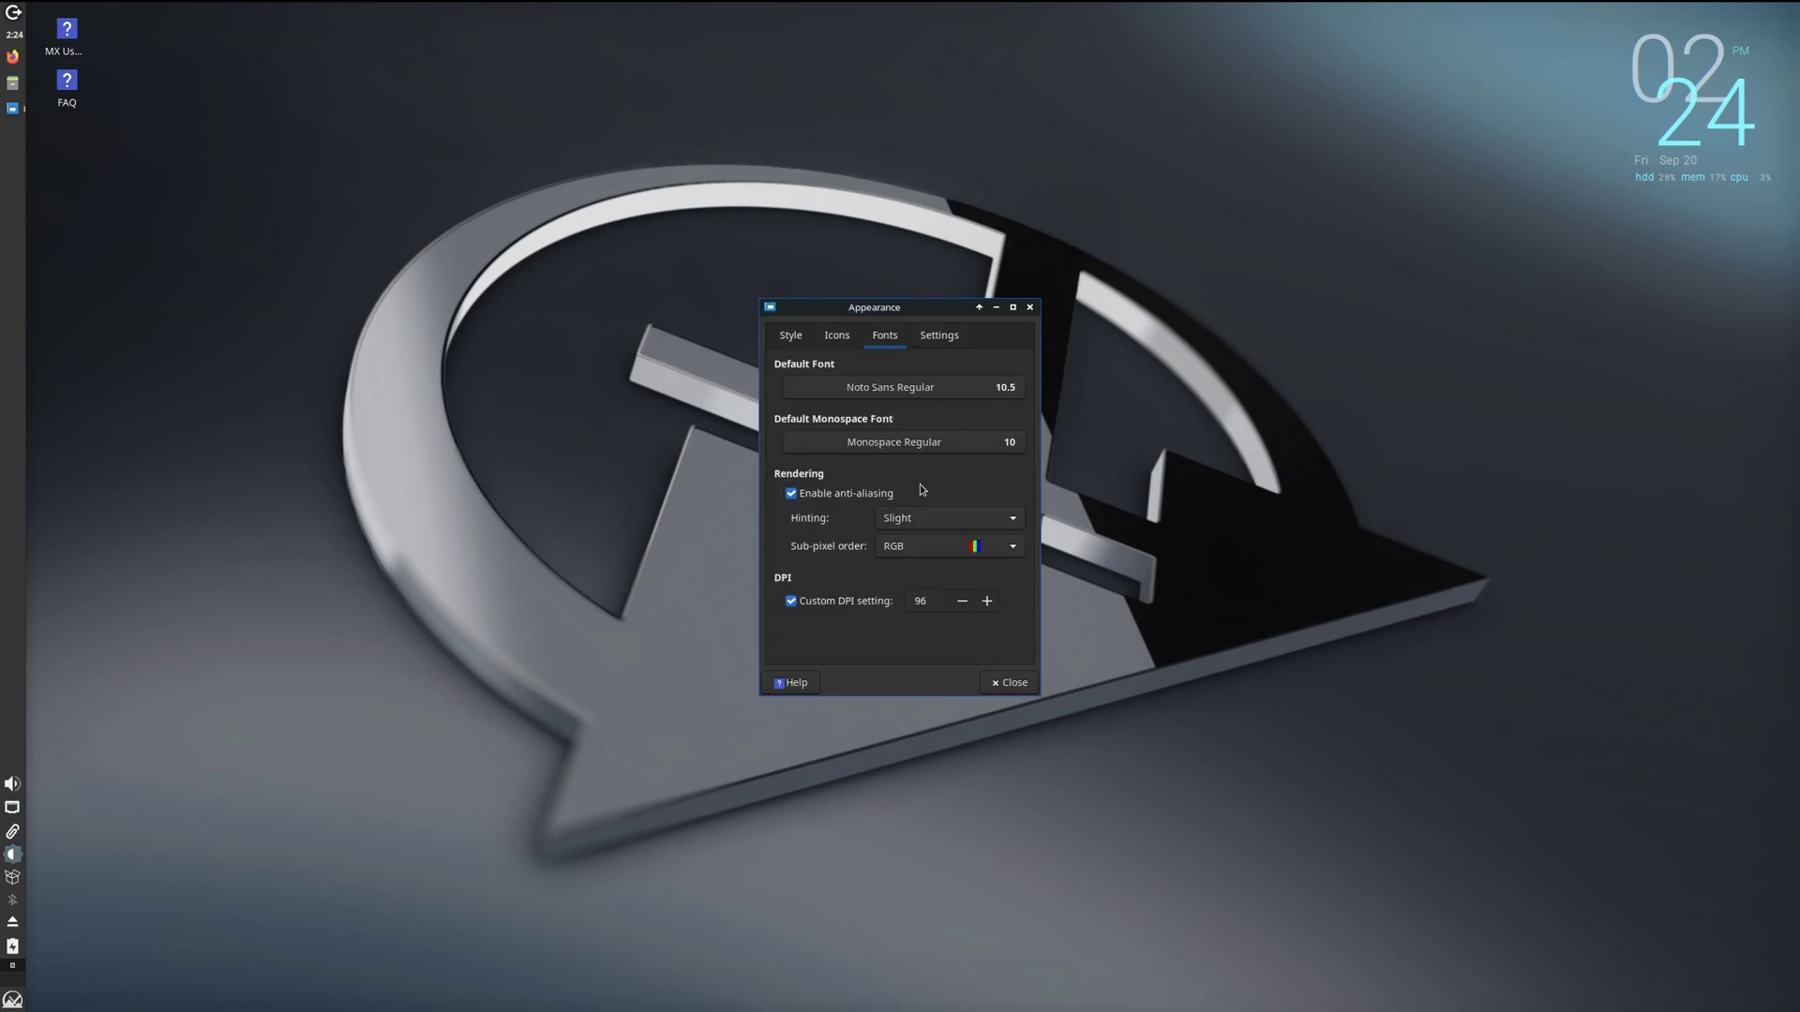
click(945, 335)
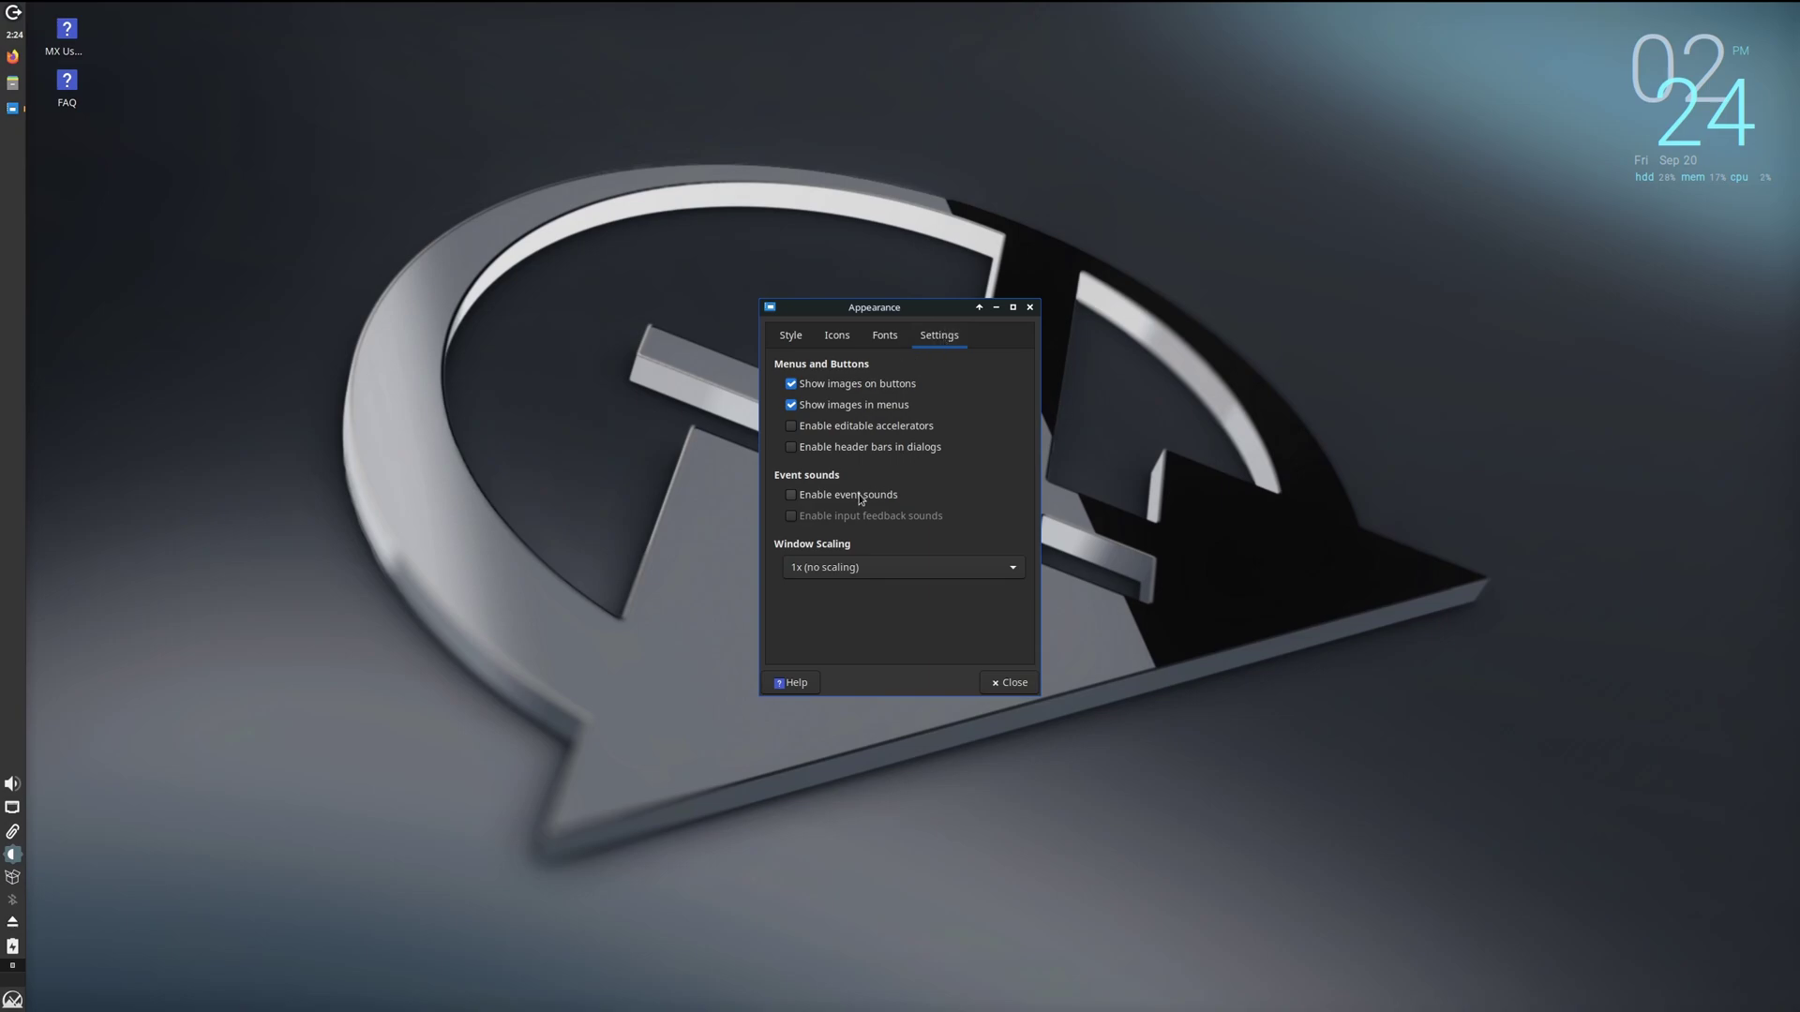
click(1014, 684)
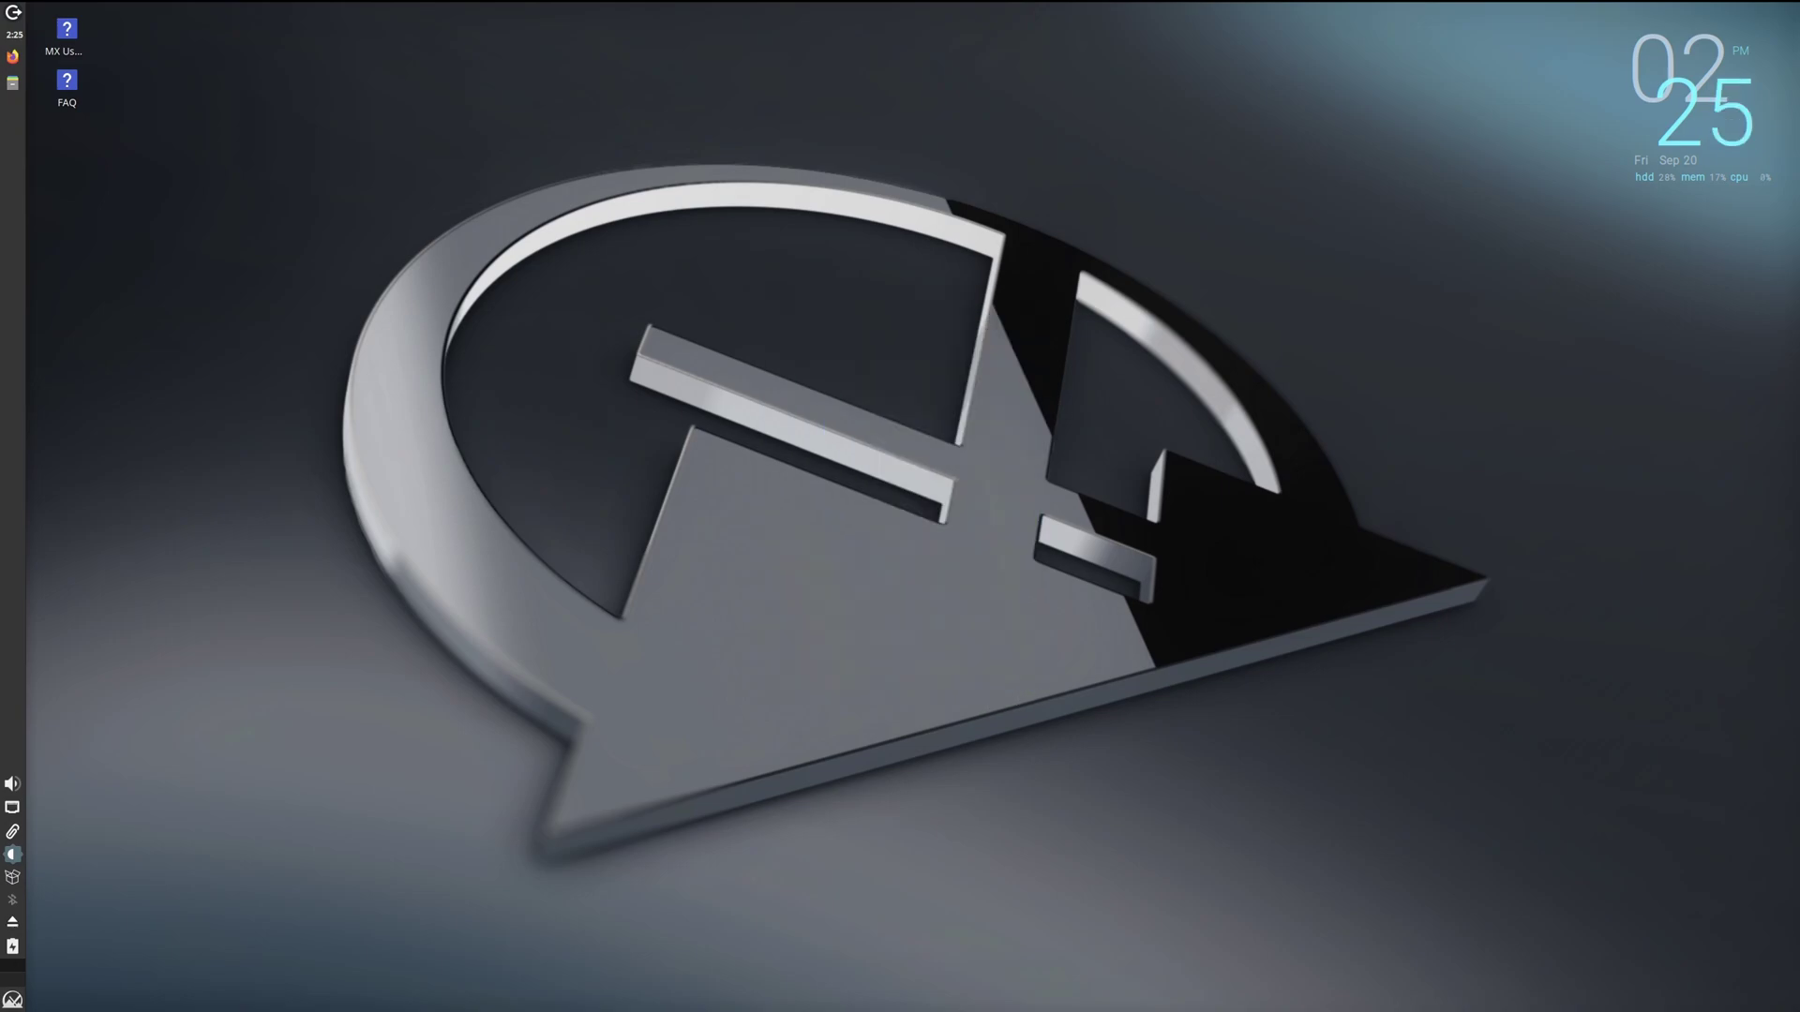
Step: Set the dark blue MX logo image as the wallpaper through Desktop Settings
right_click(908, 386)
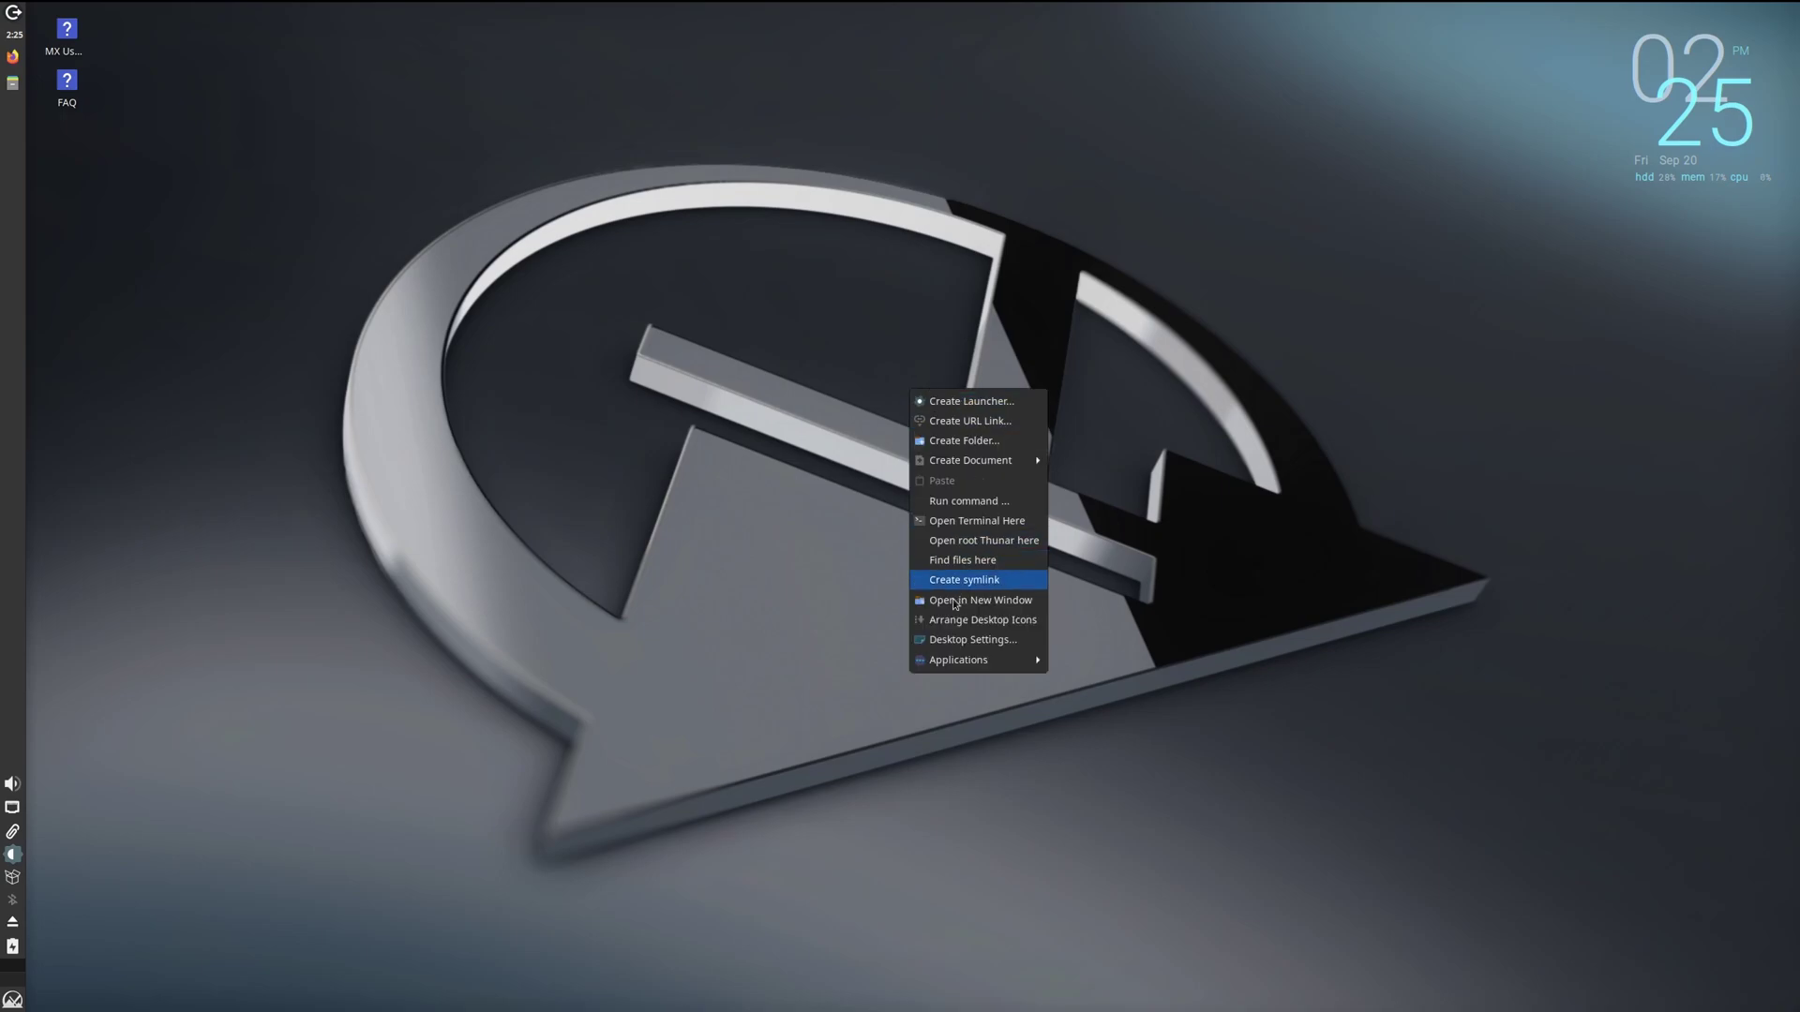
click(956, 644)
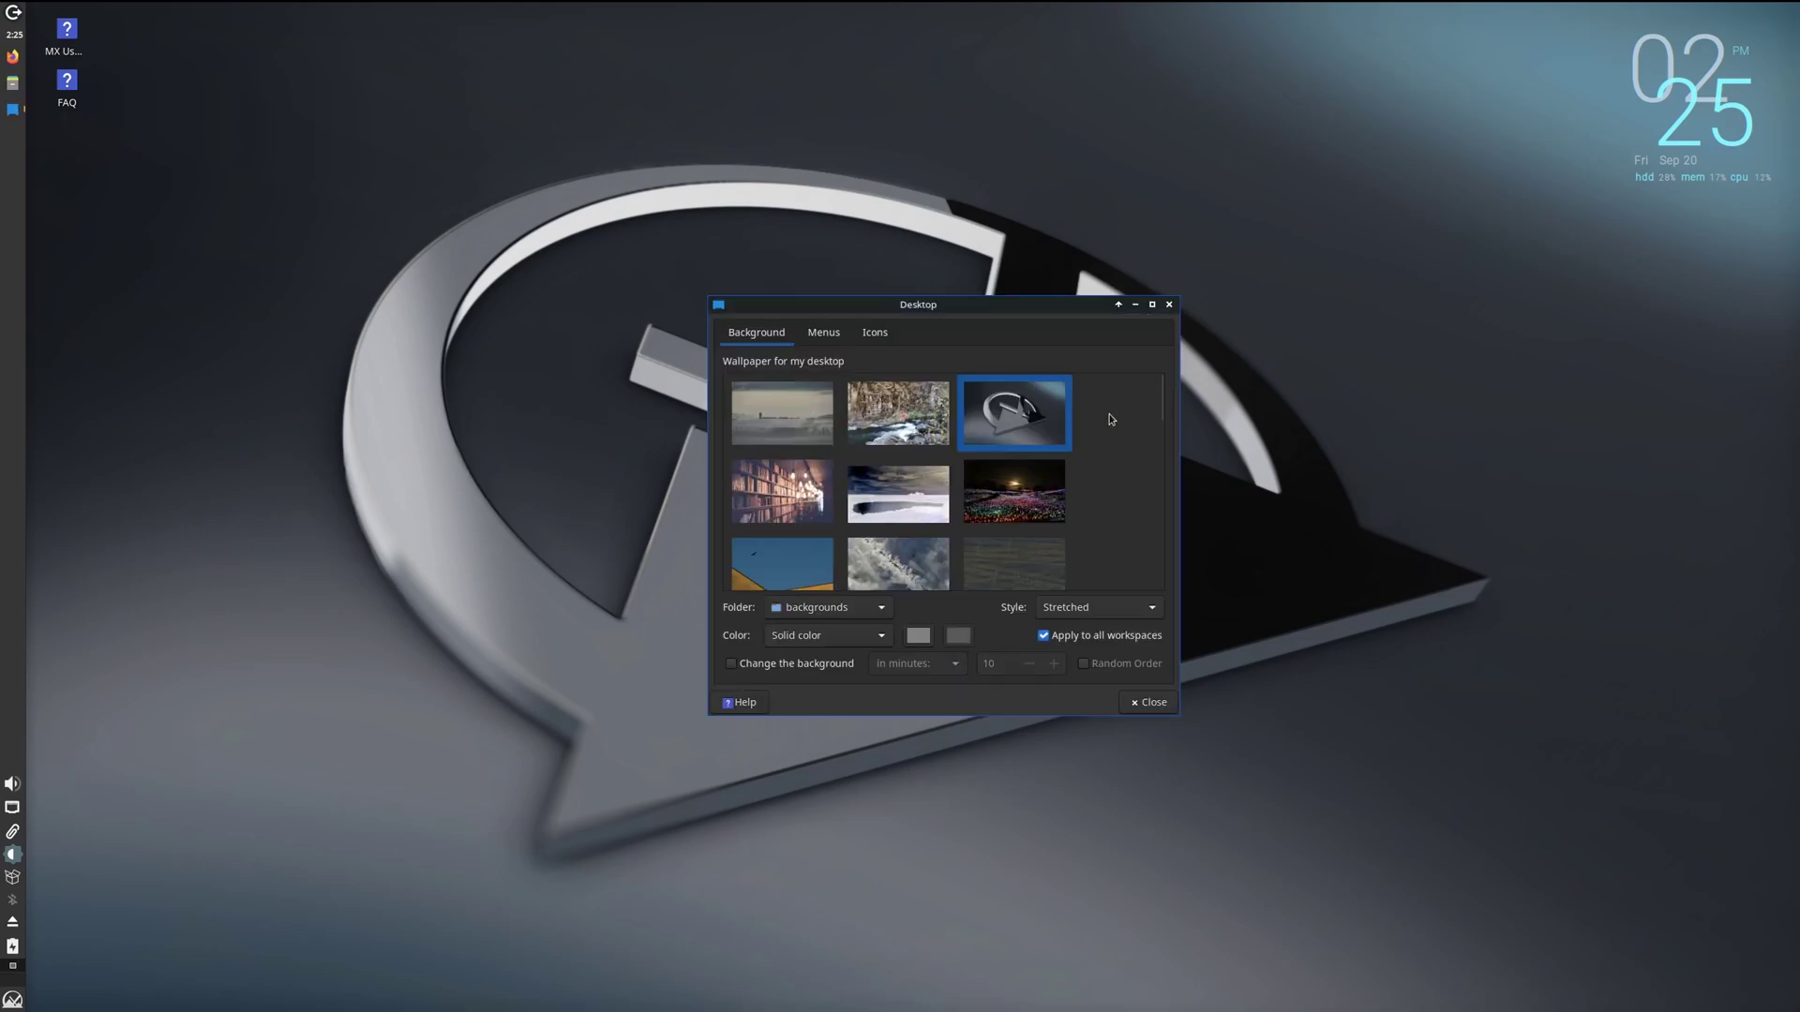
click(1154, 306)
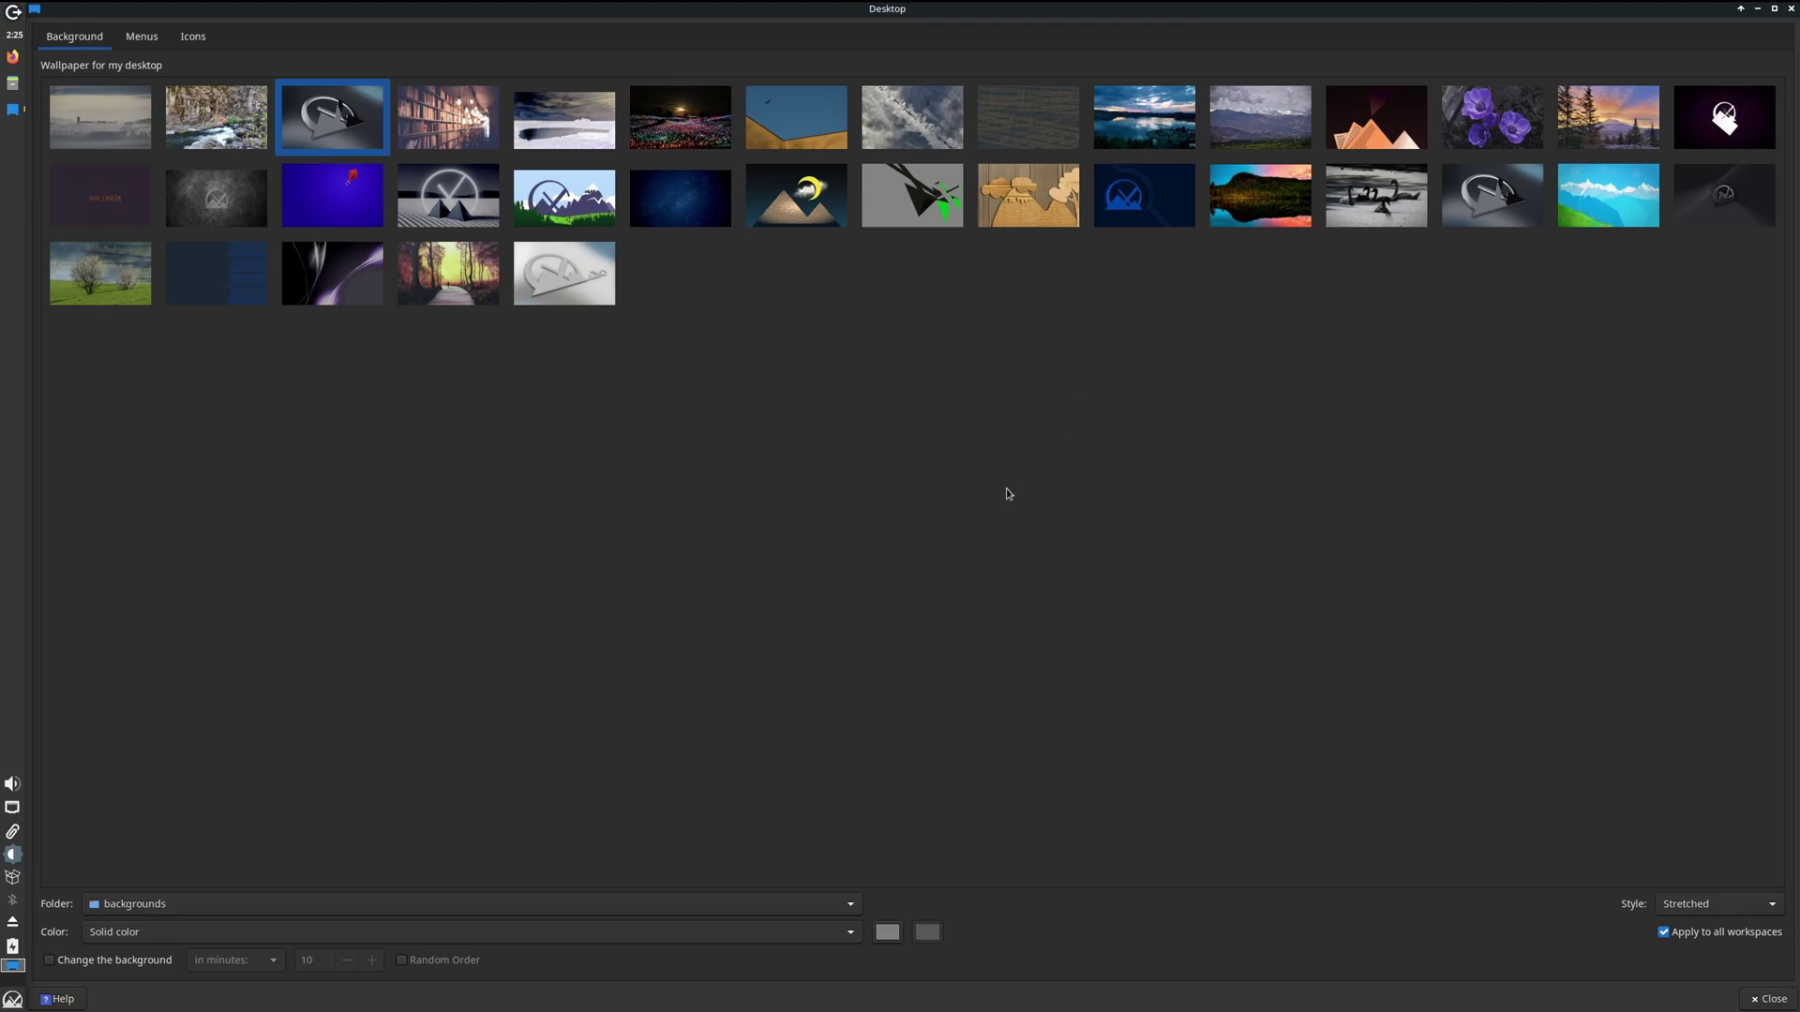
click(1139, 208)
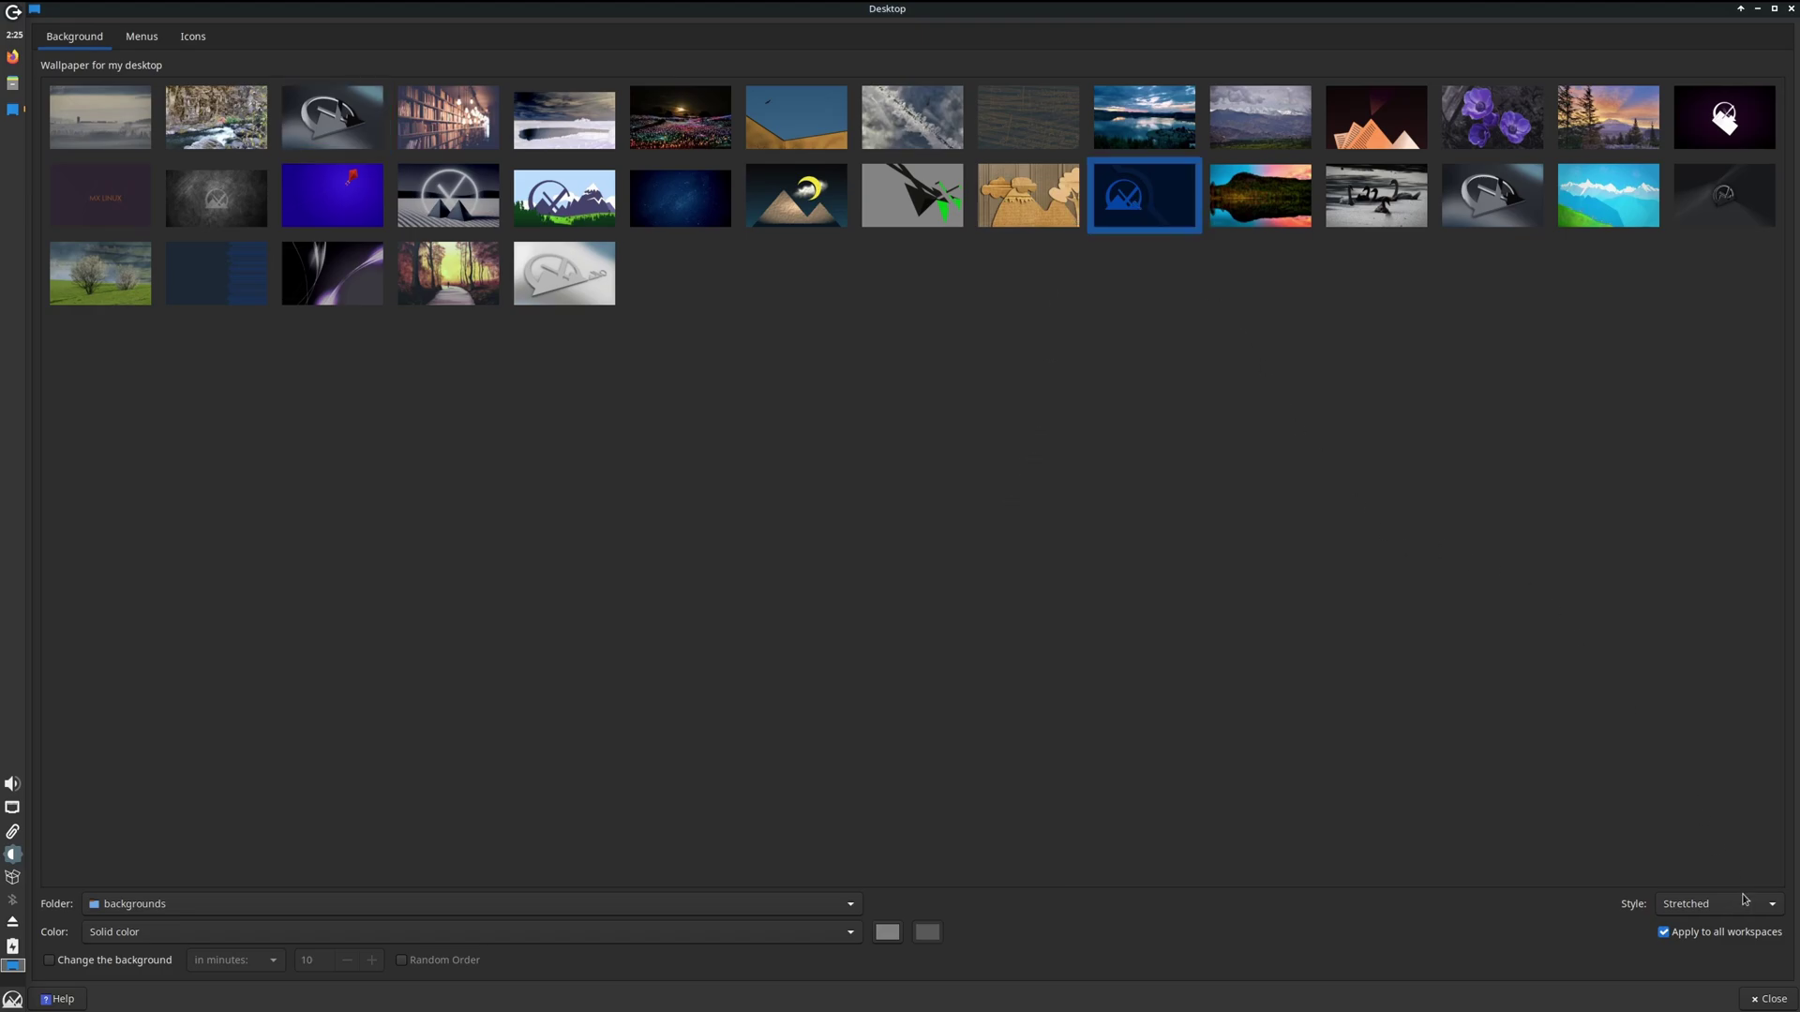
click(1775, 1000)
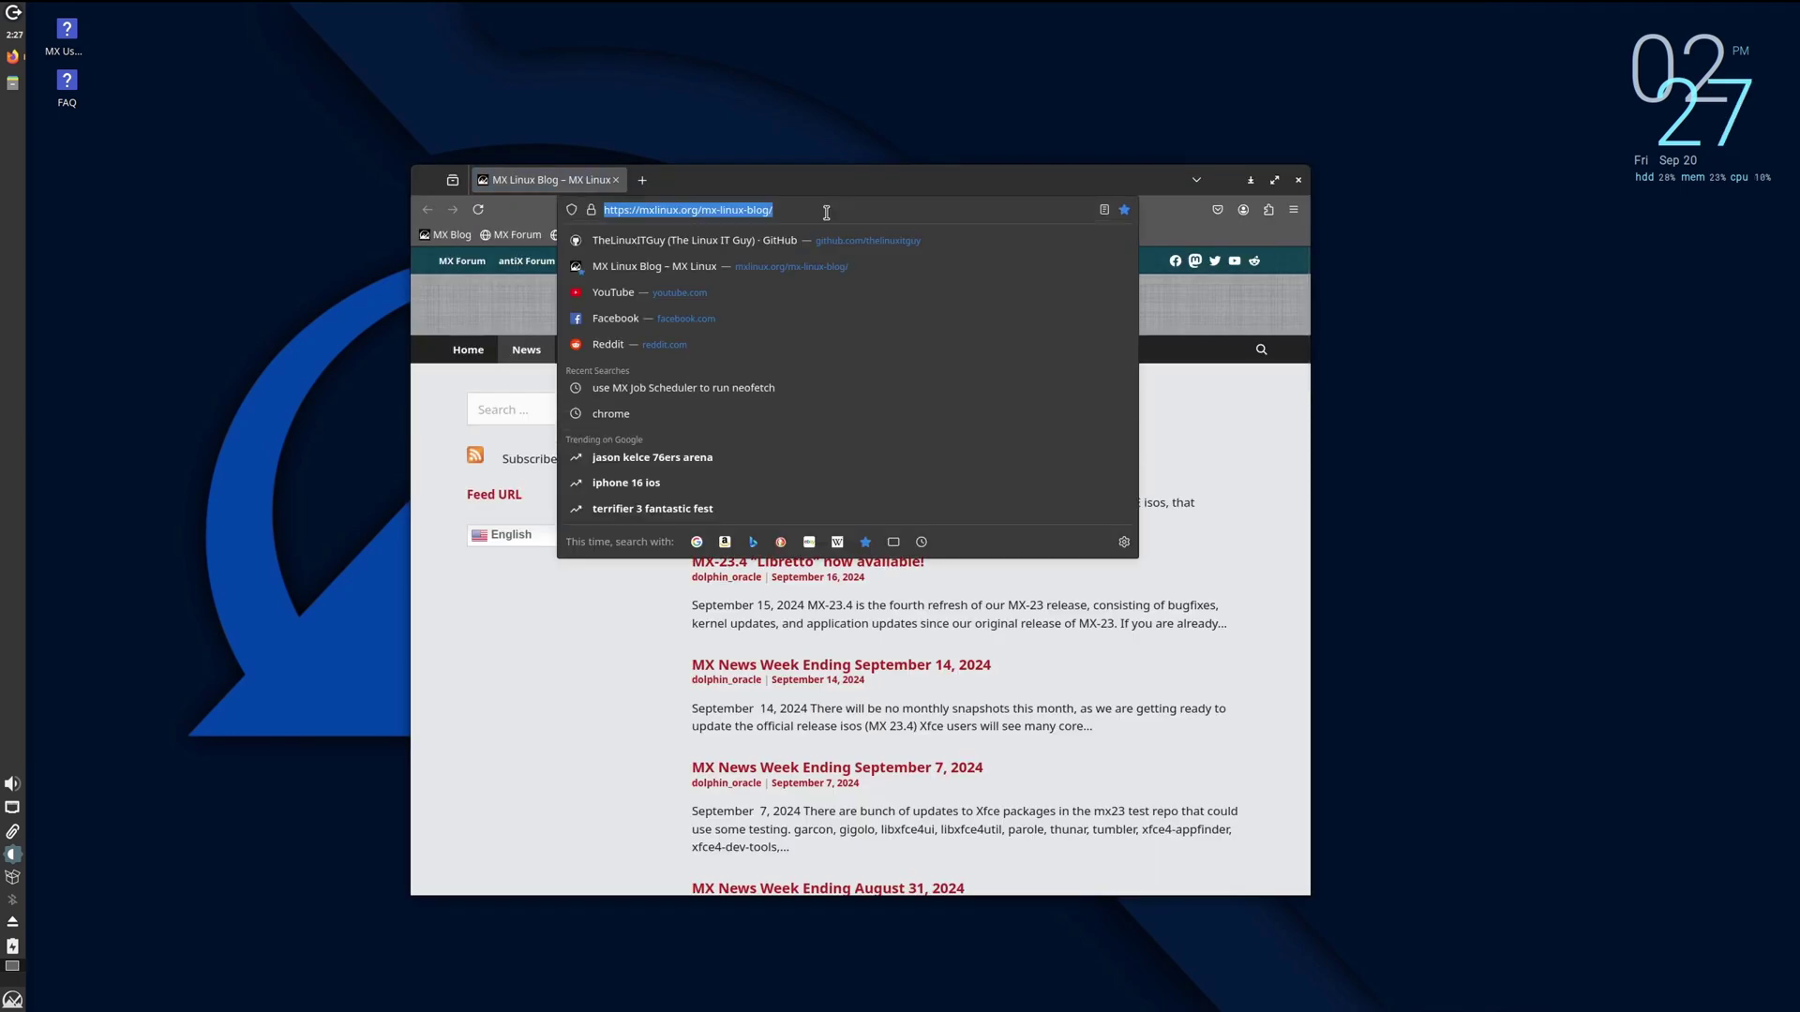
Step: Open the Toolbox repository from the GitHub profile and copy its git clone install command
key(Down)
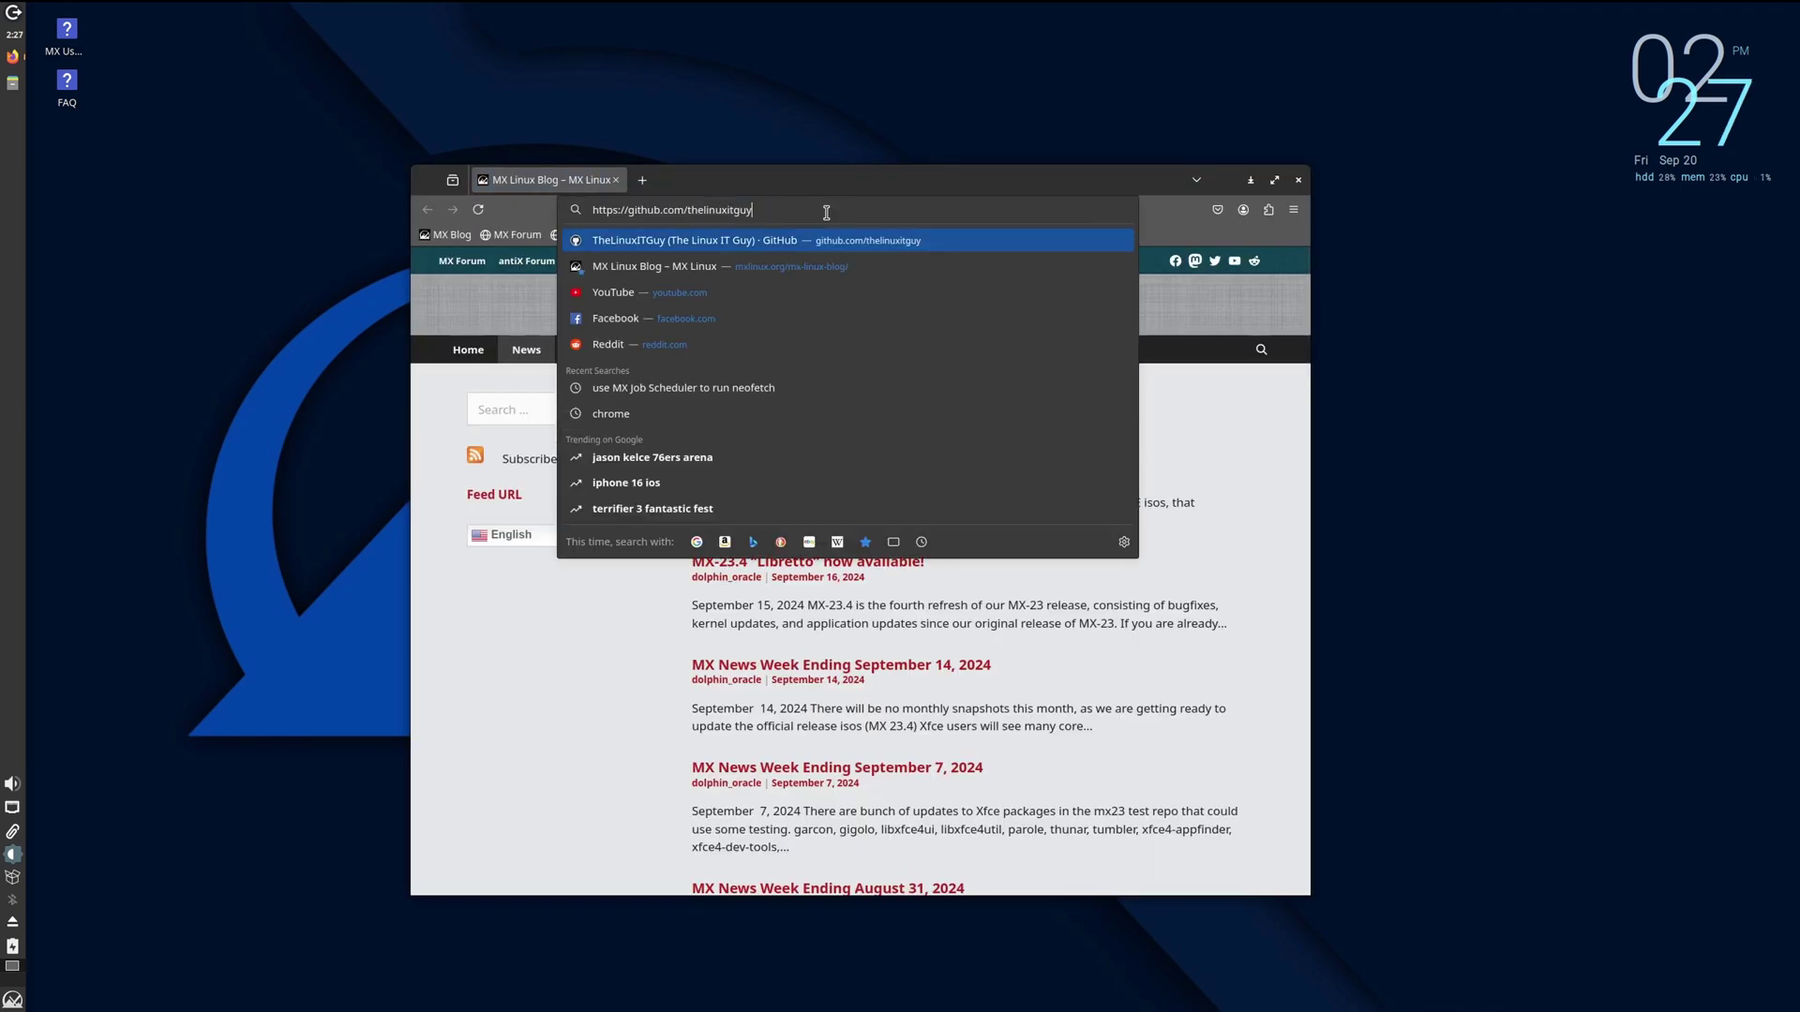
key(Return)
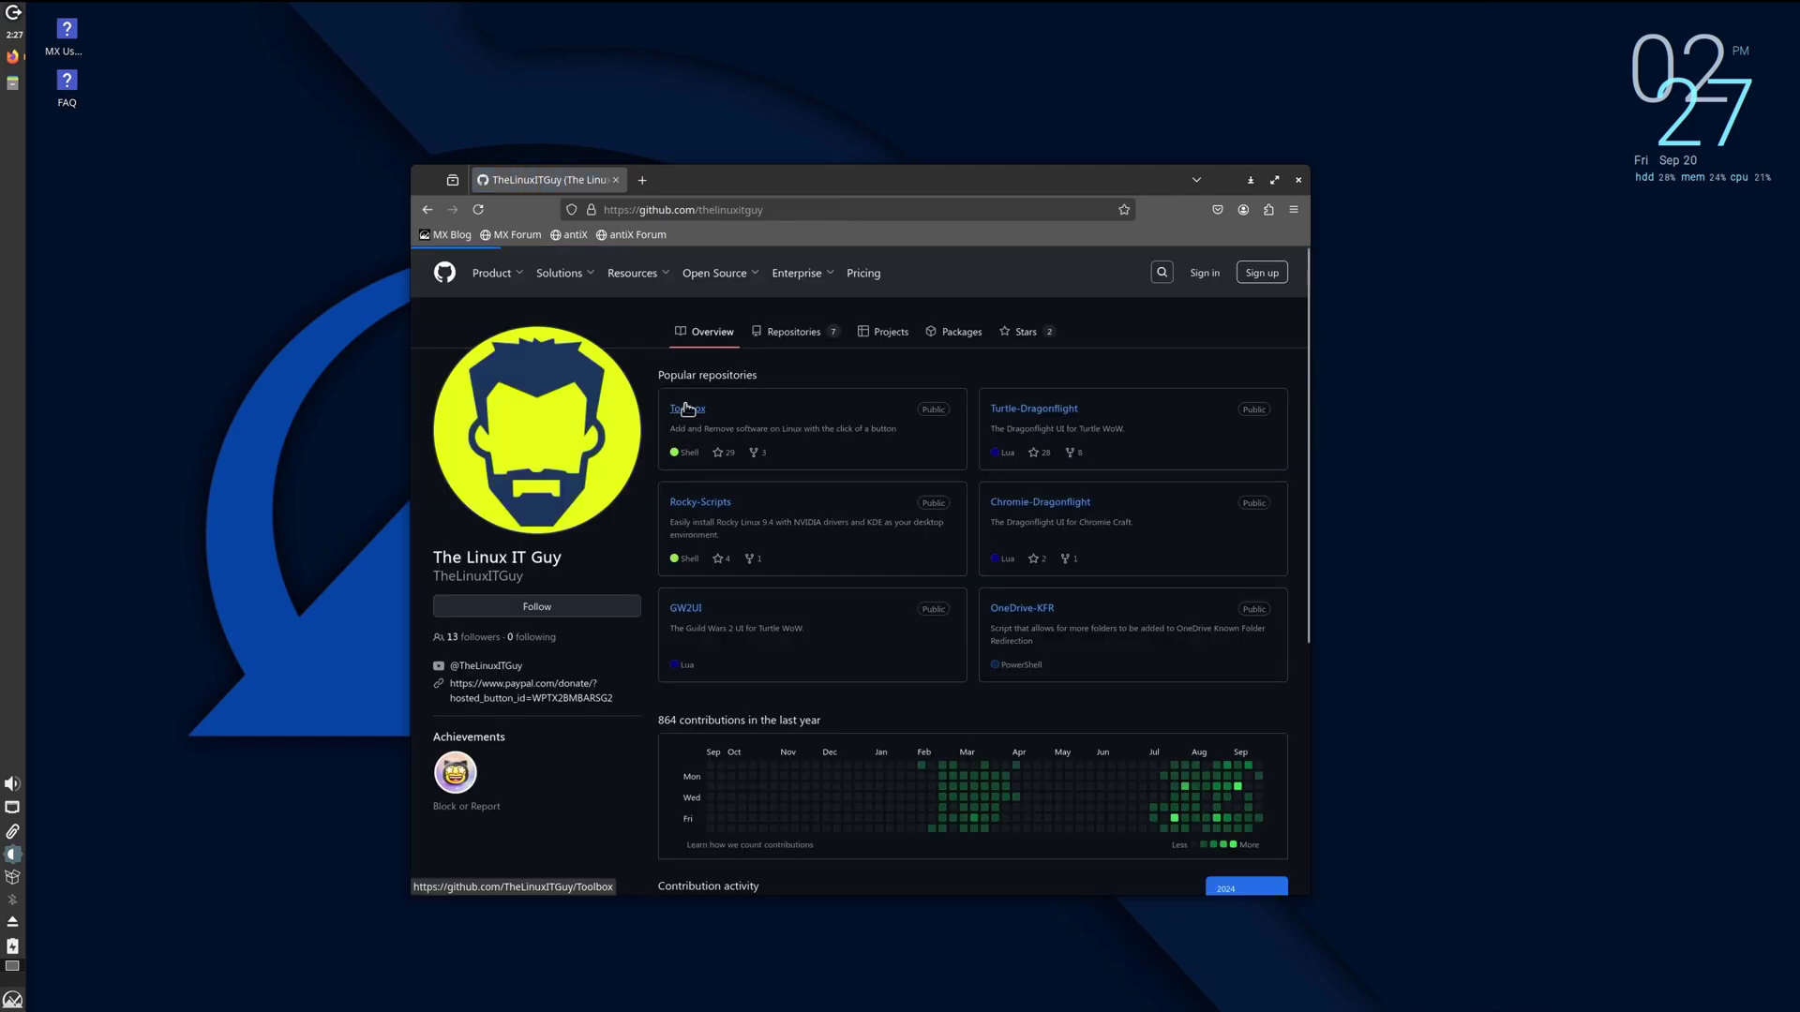
click(687, 411)
scroll(905, 448, down, 15)
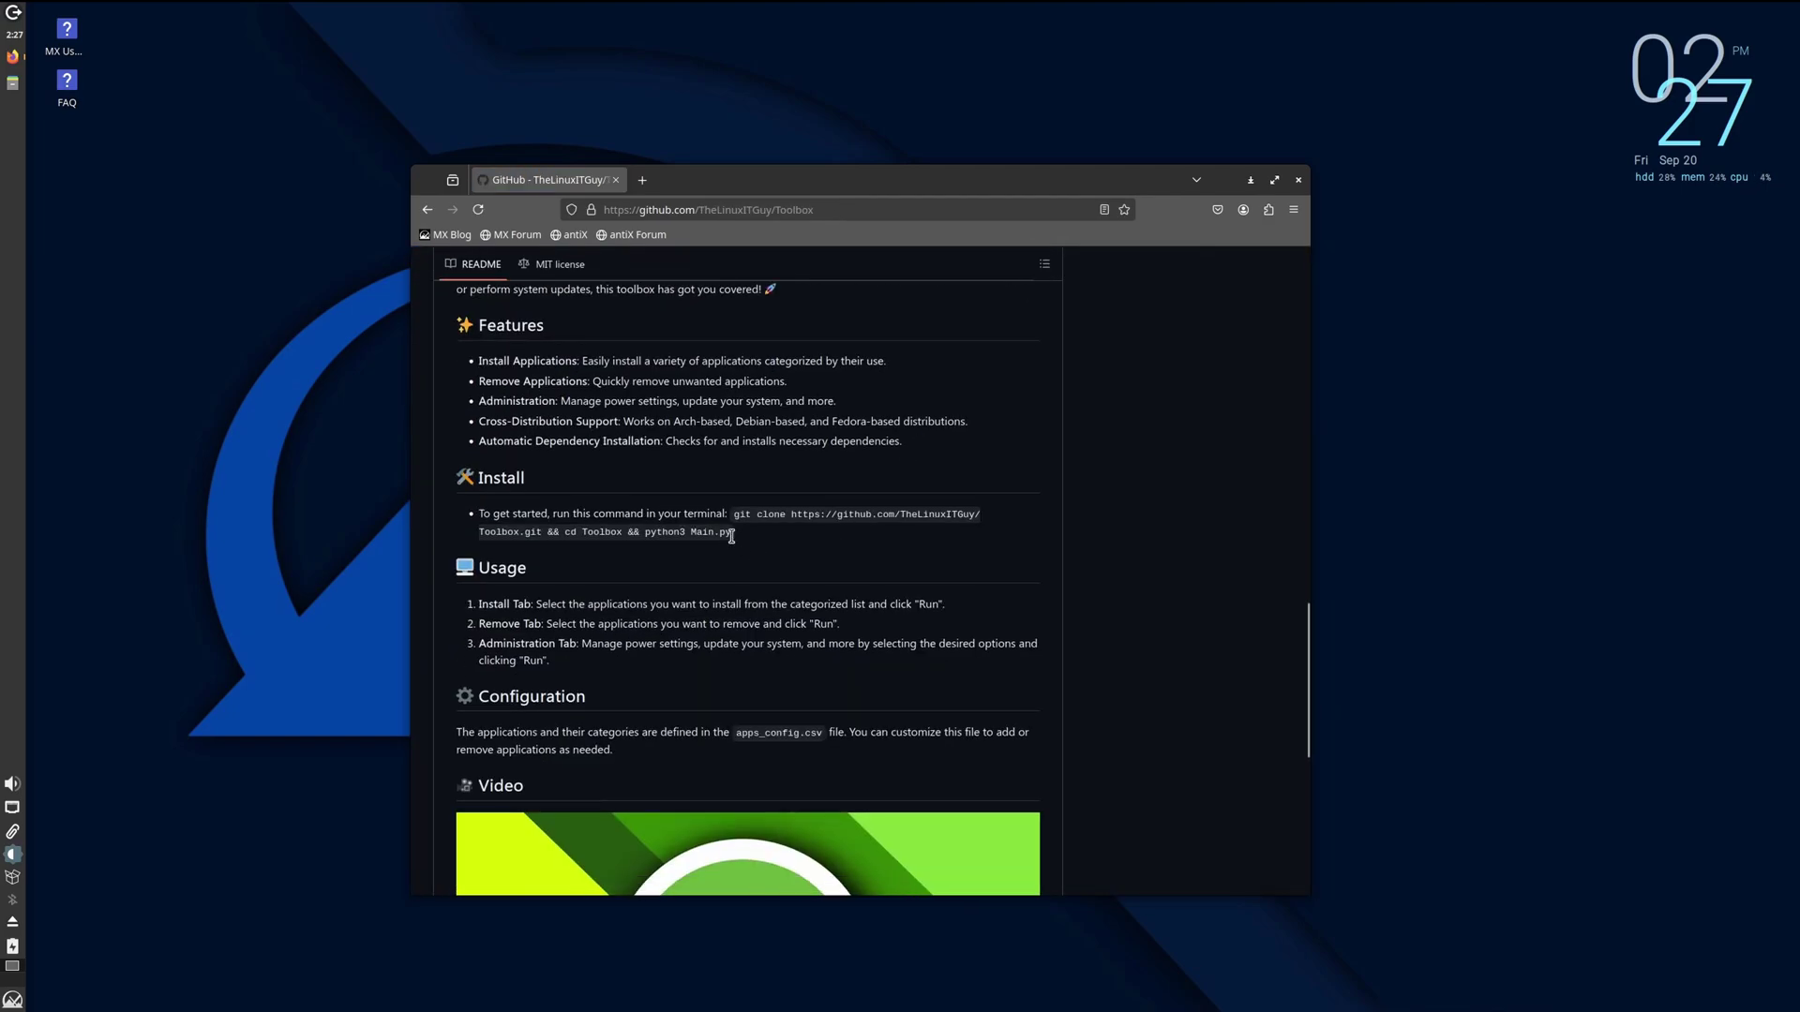
drag(733, 532, 735, 514)
right_click(746, 521)
click(770, 533)
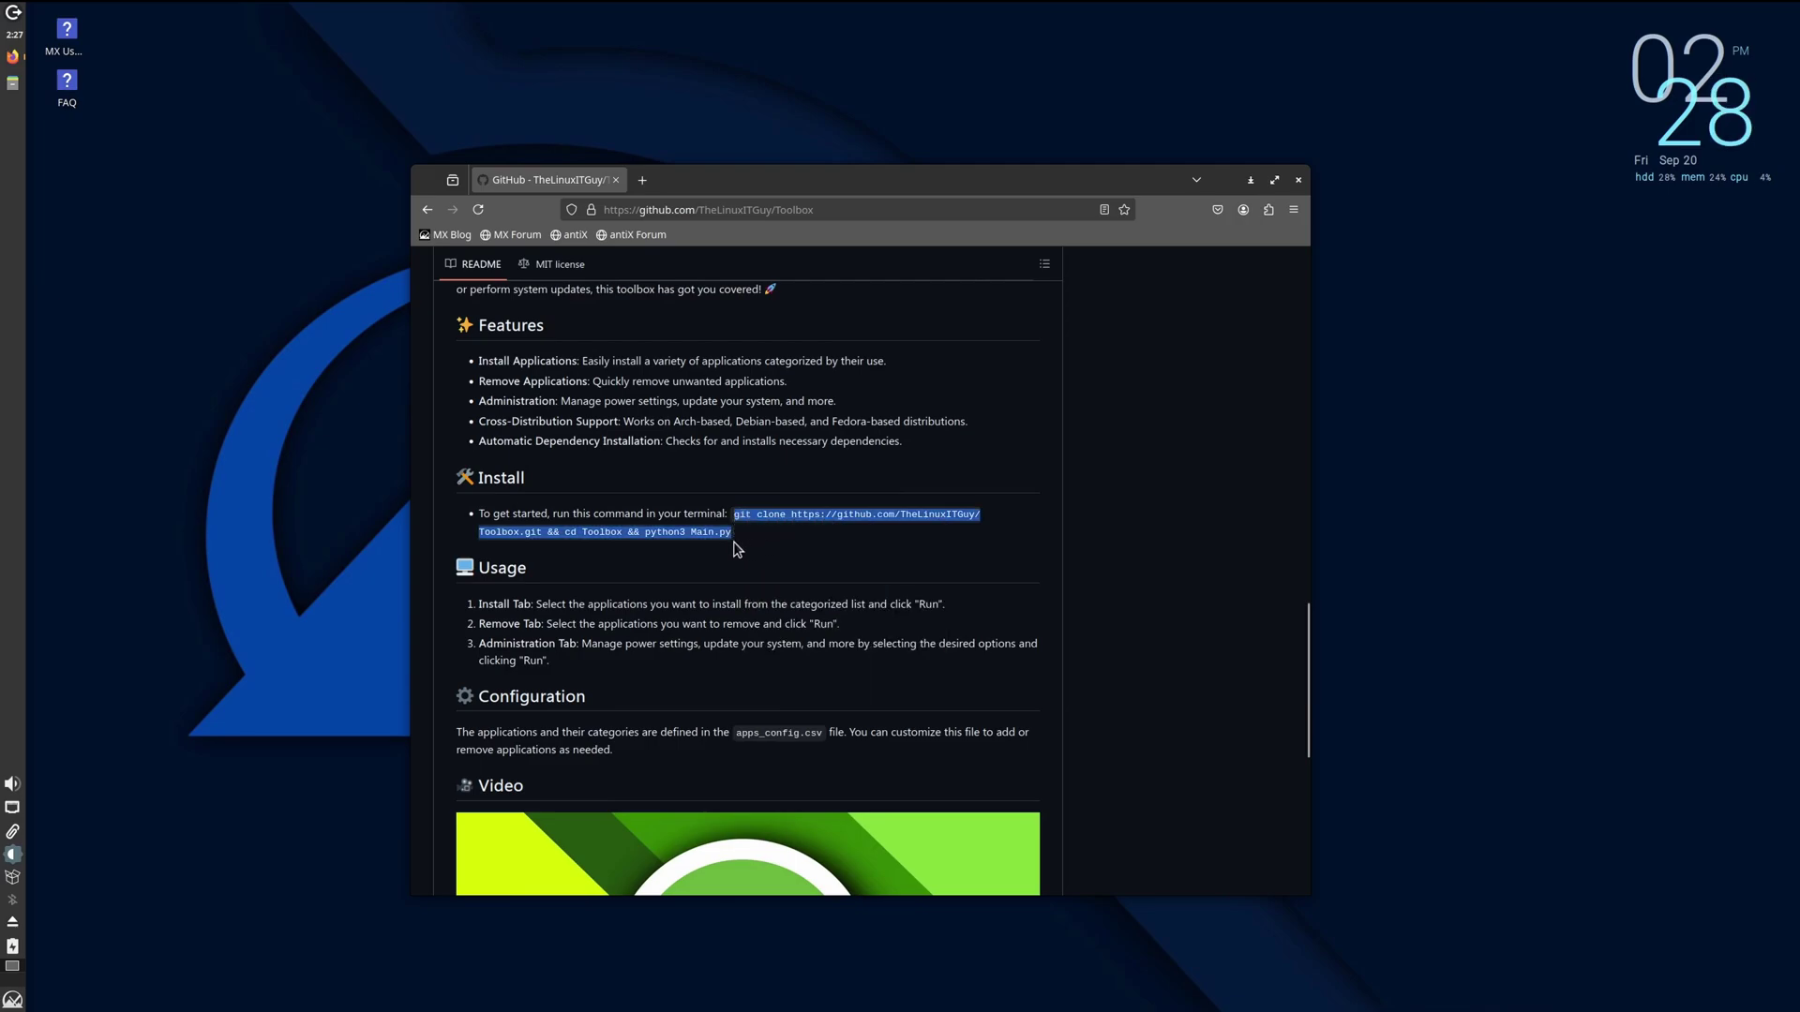
Step: Paste and run the git clone command in a new Xfce Terminal, then move the Toolbox window beside the browser
click(13, 997)
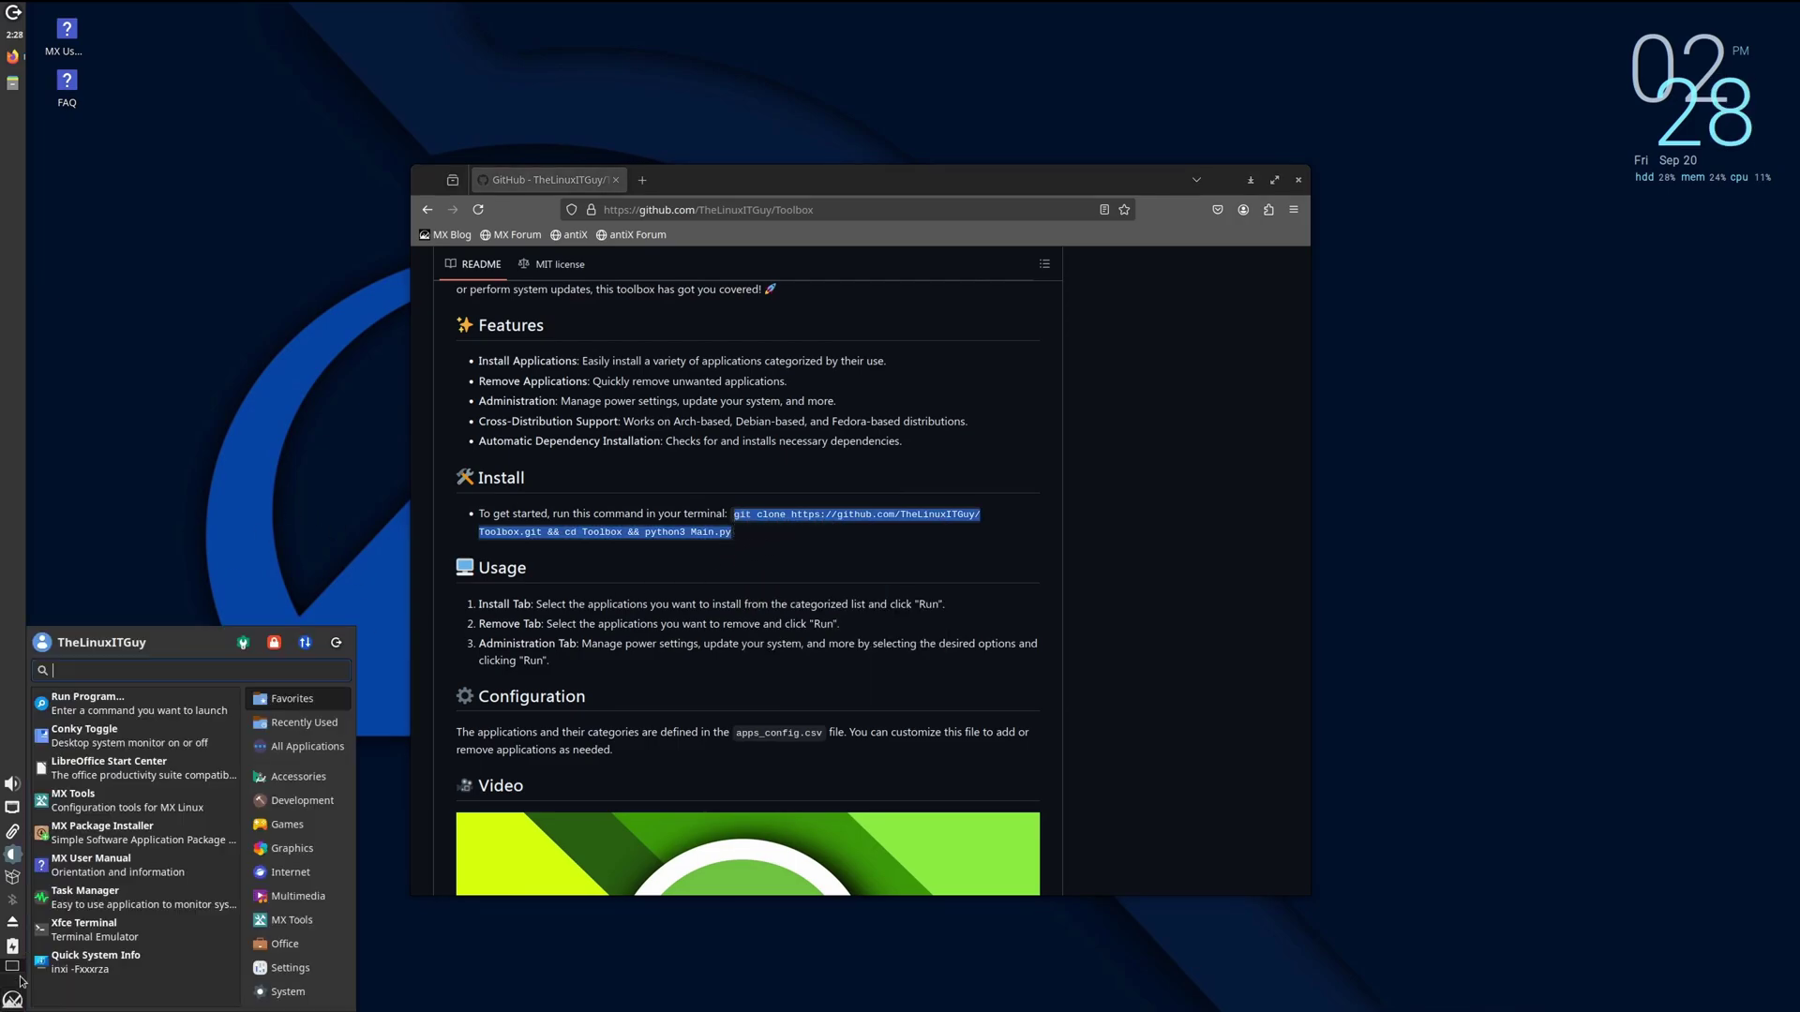
text(term)
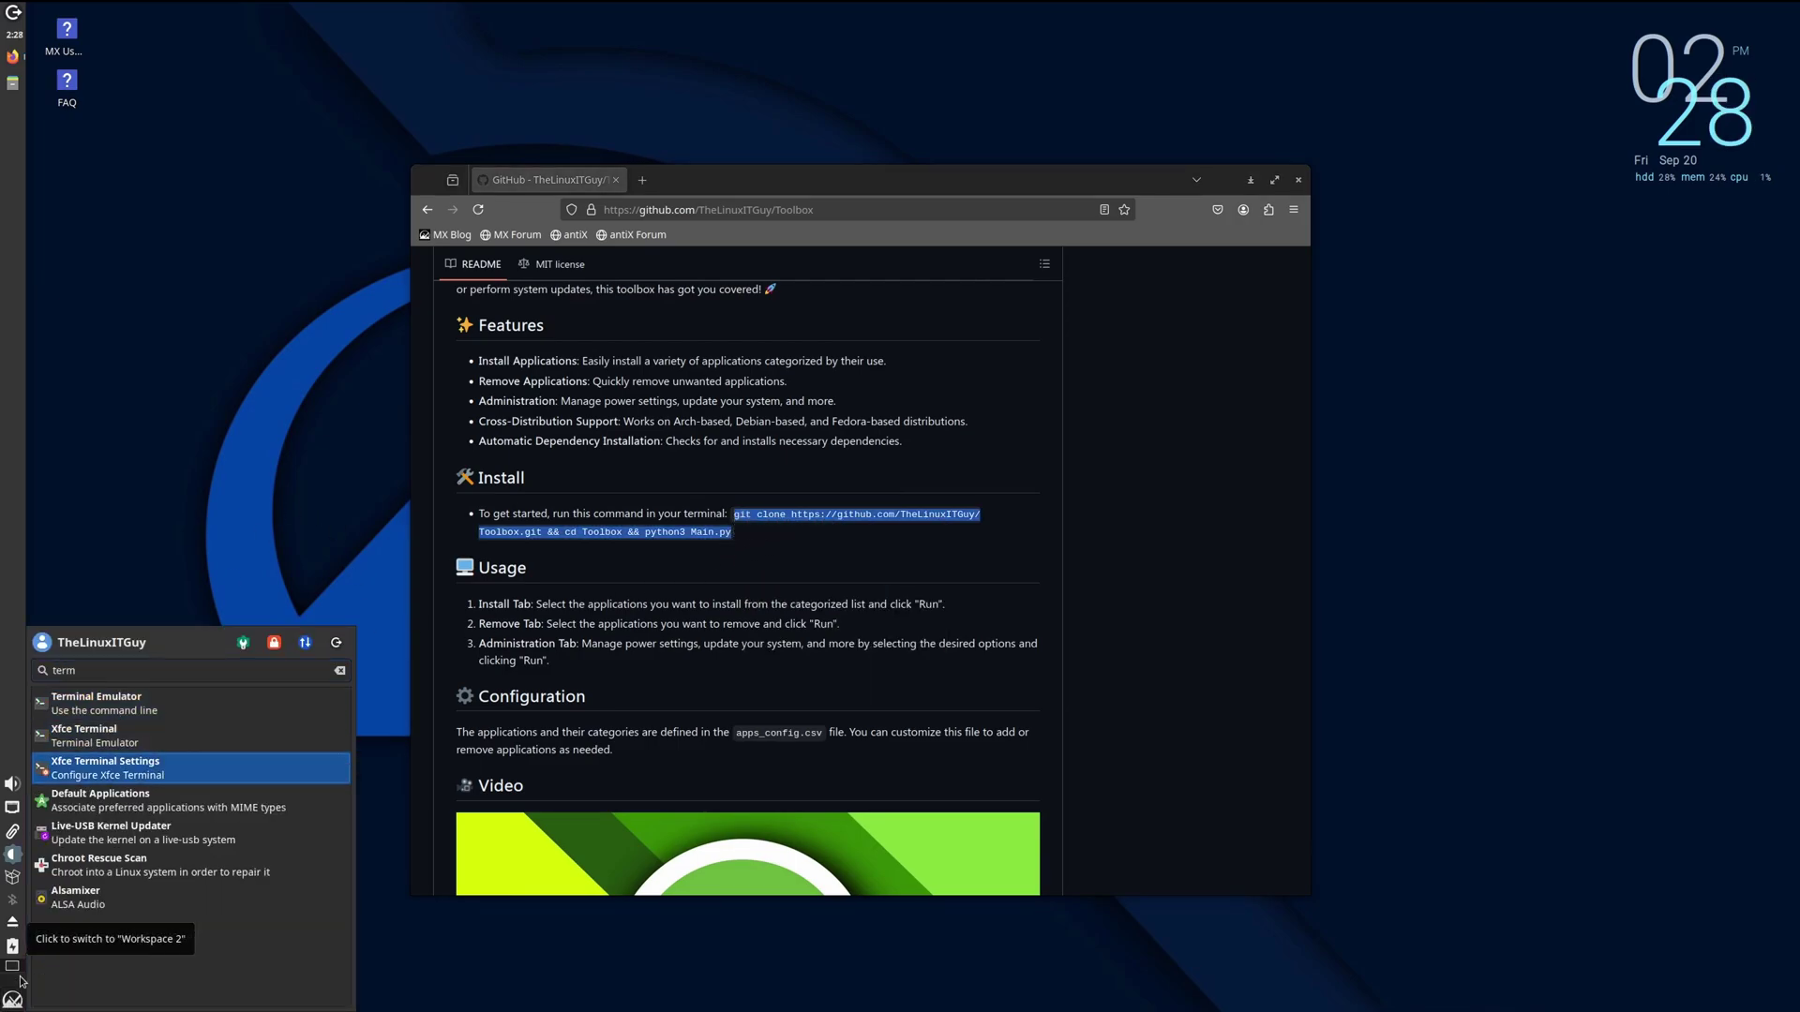
click(113, 736)
right_click(673, 594)
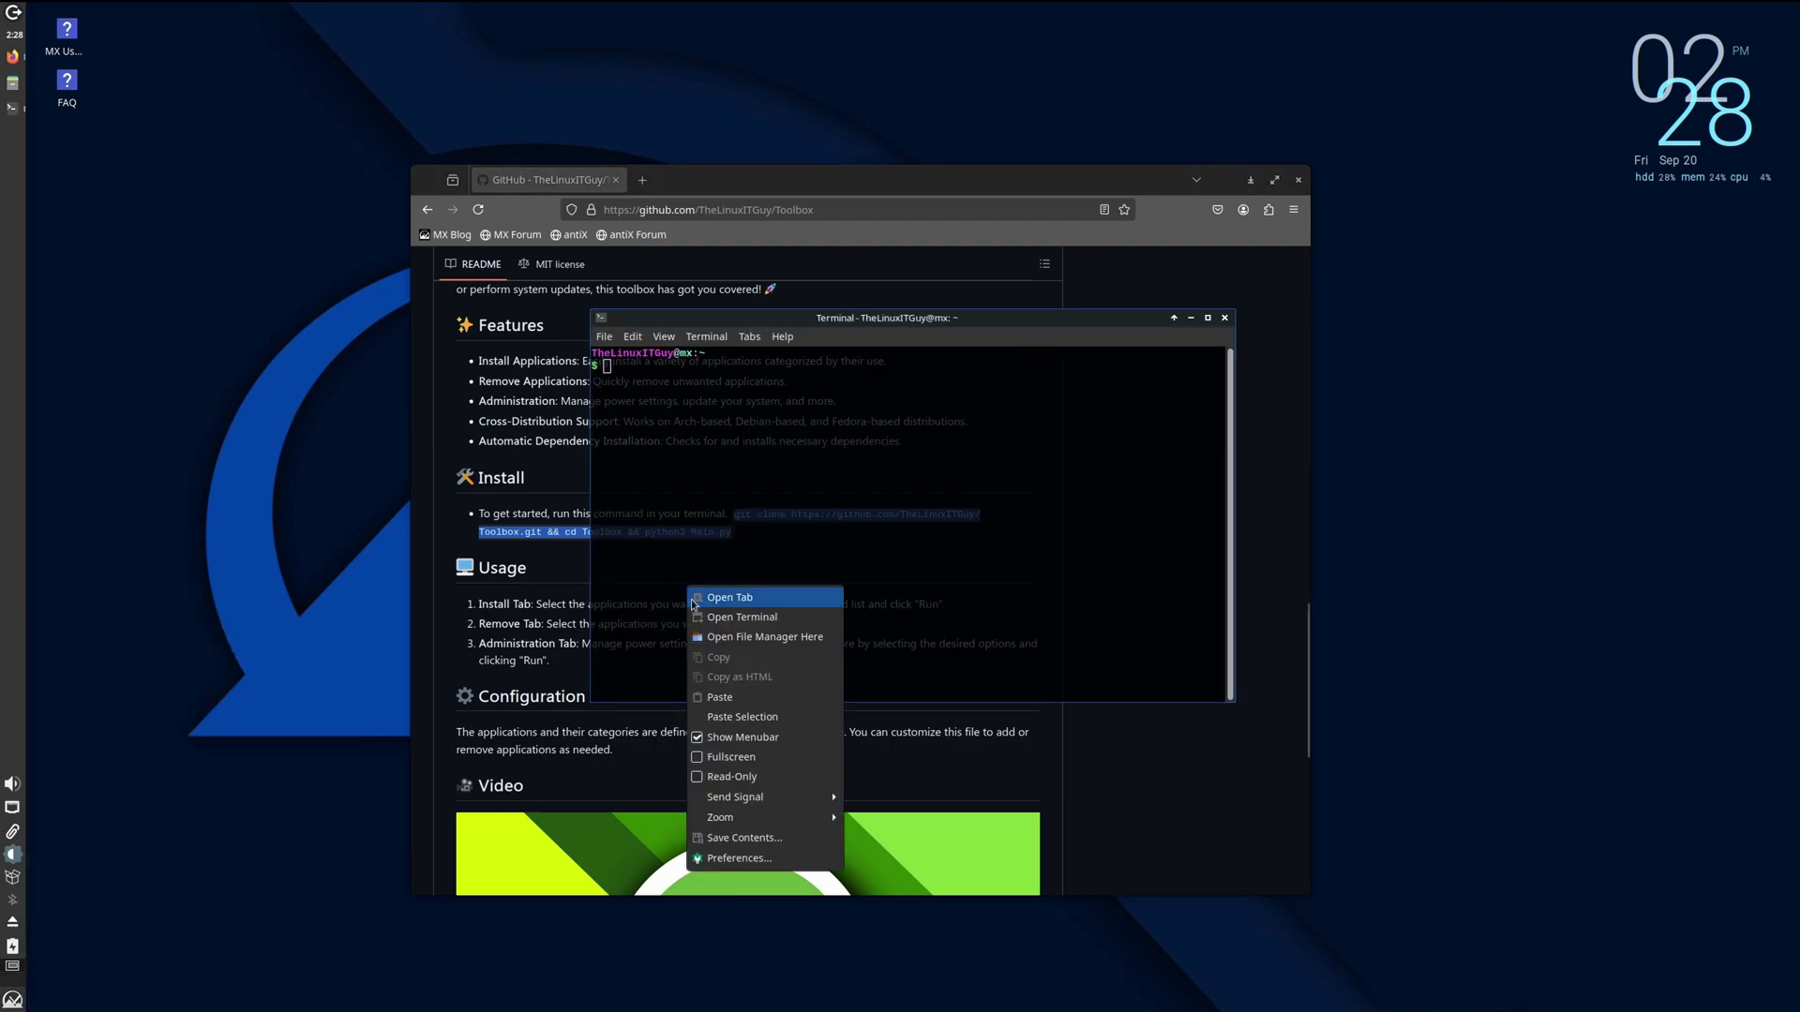
click(731, 697)
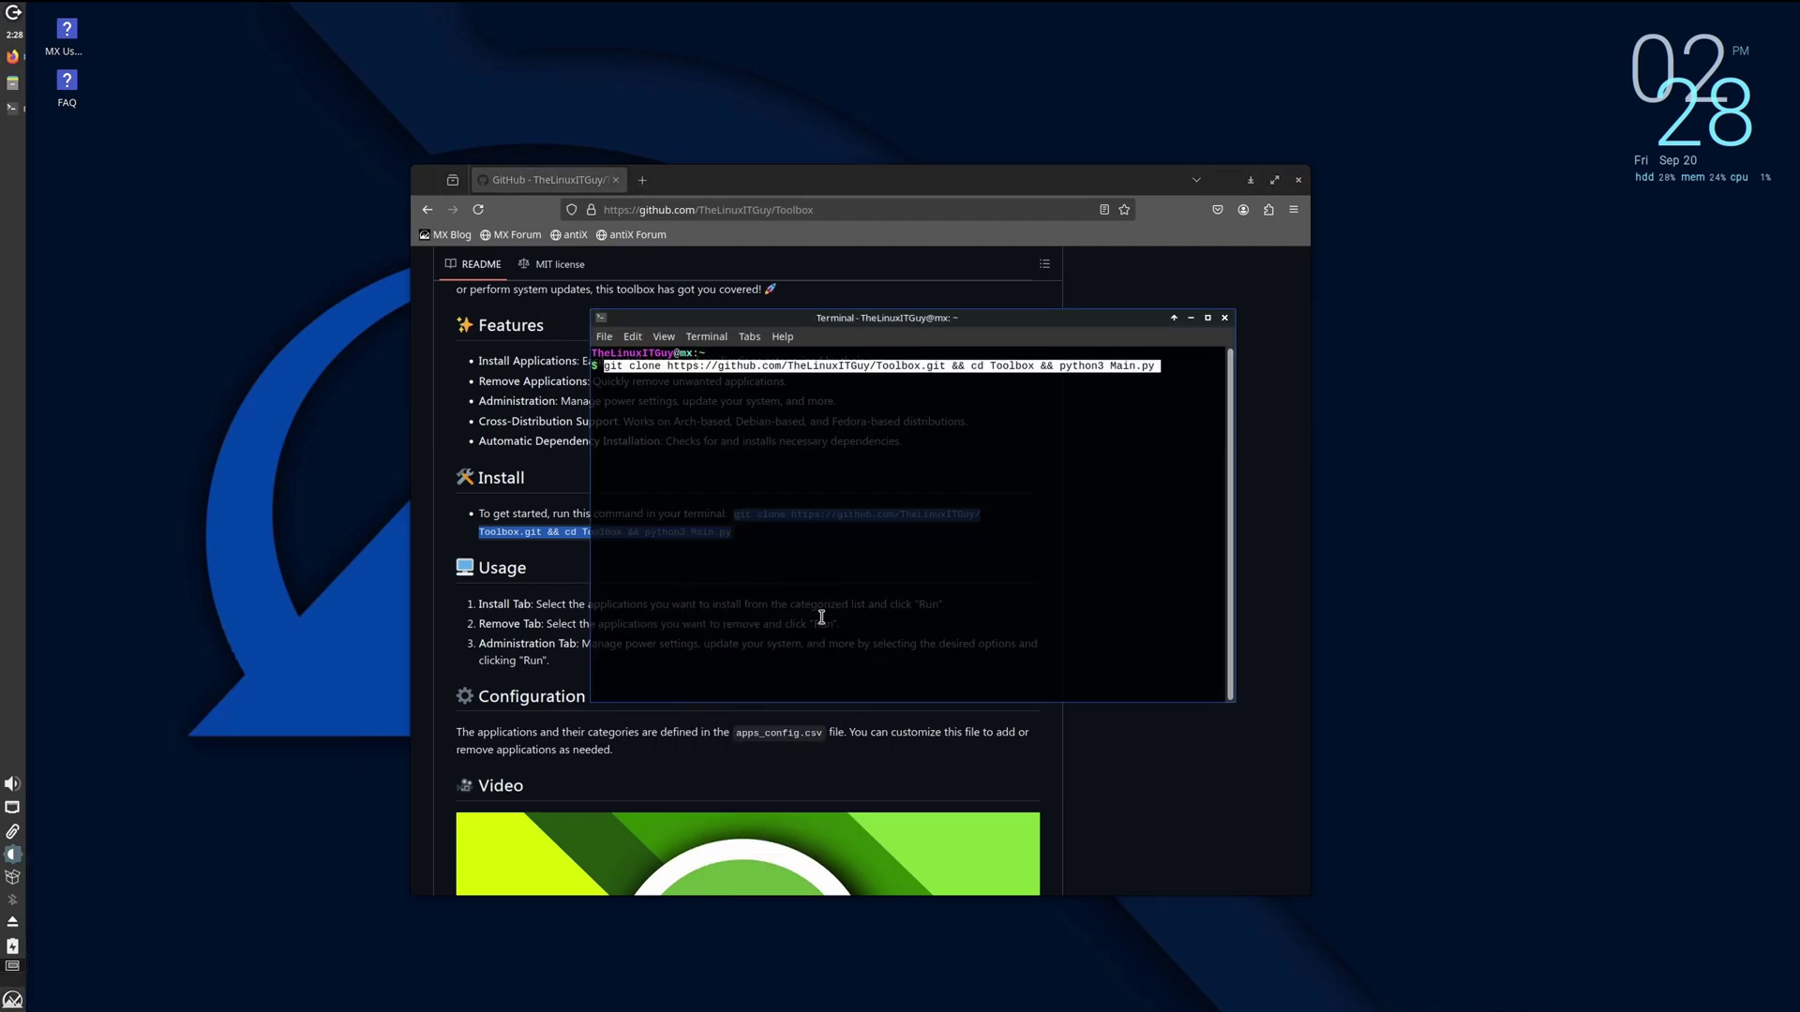
key(Return)
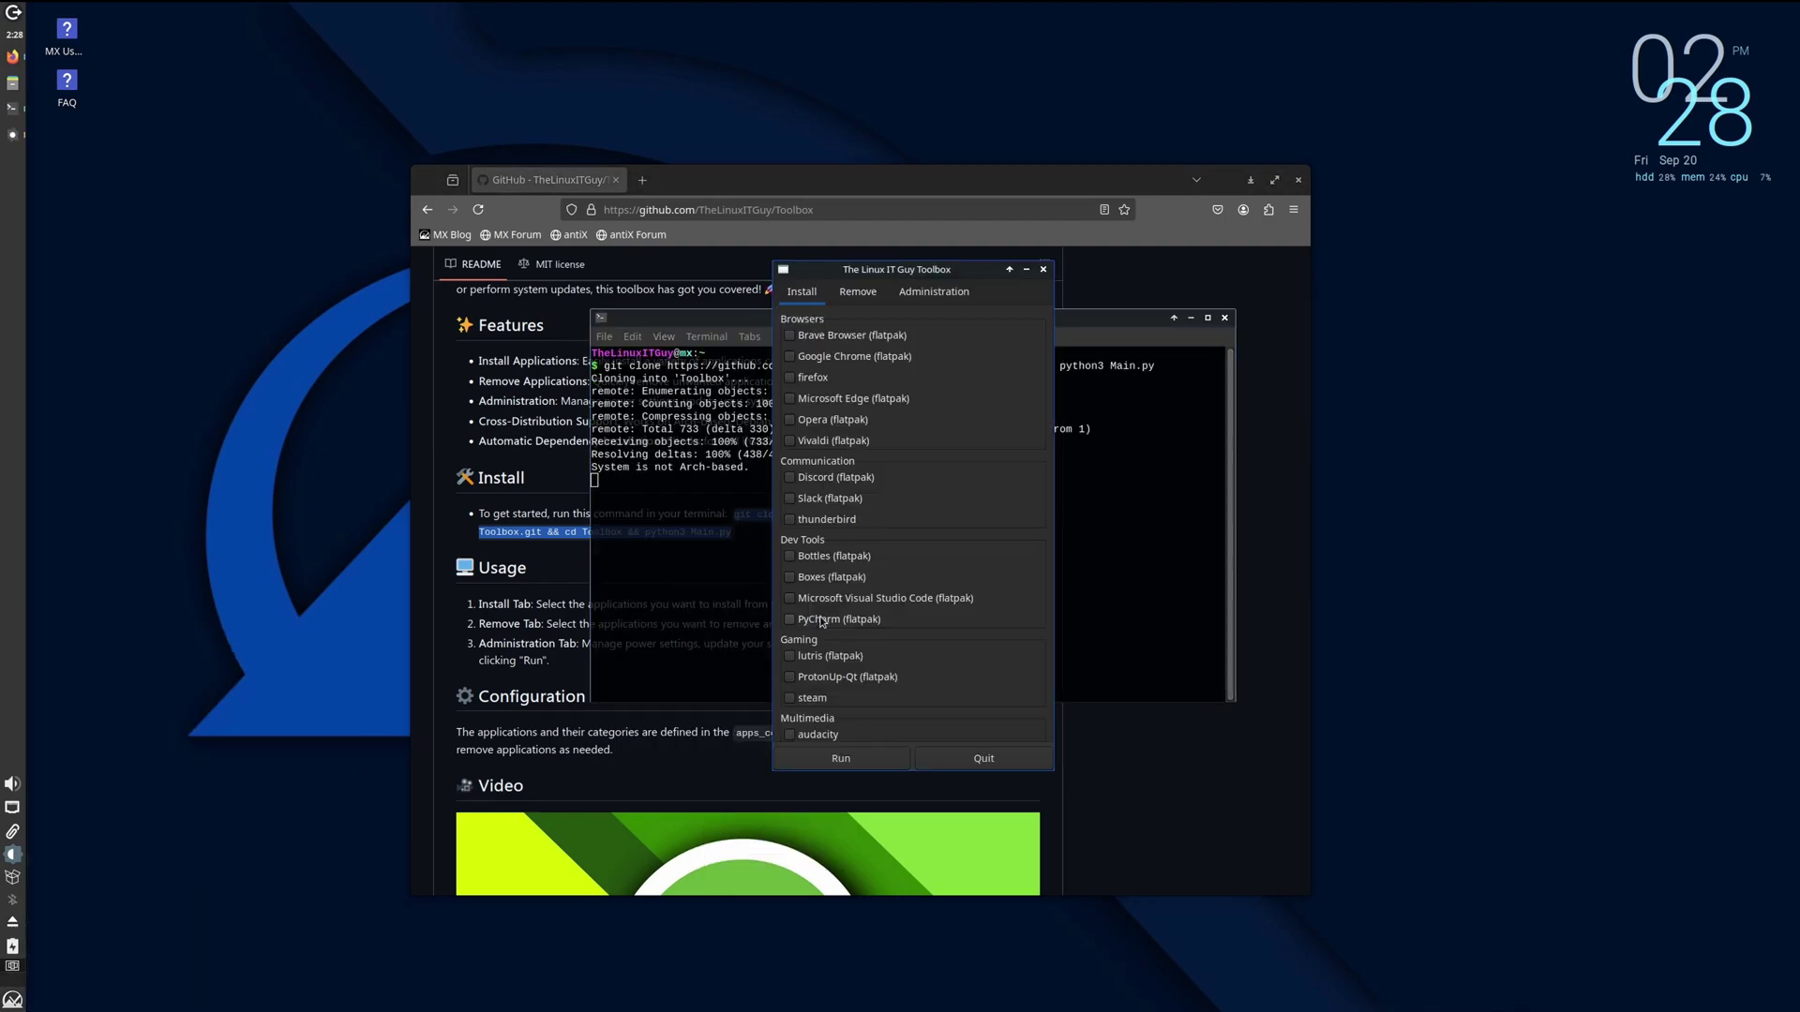
drag(912, 270, 1376, 233)
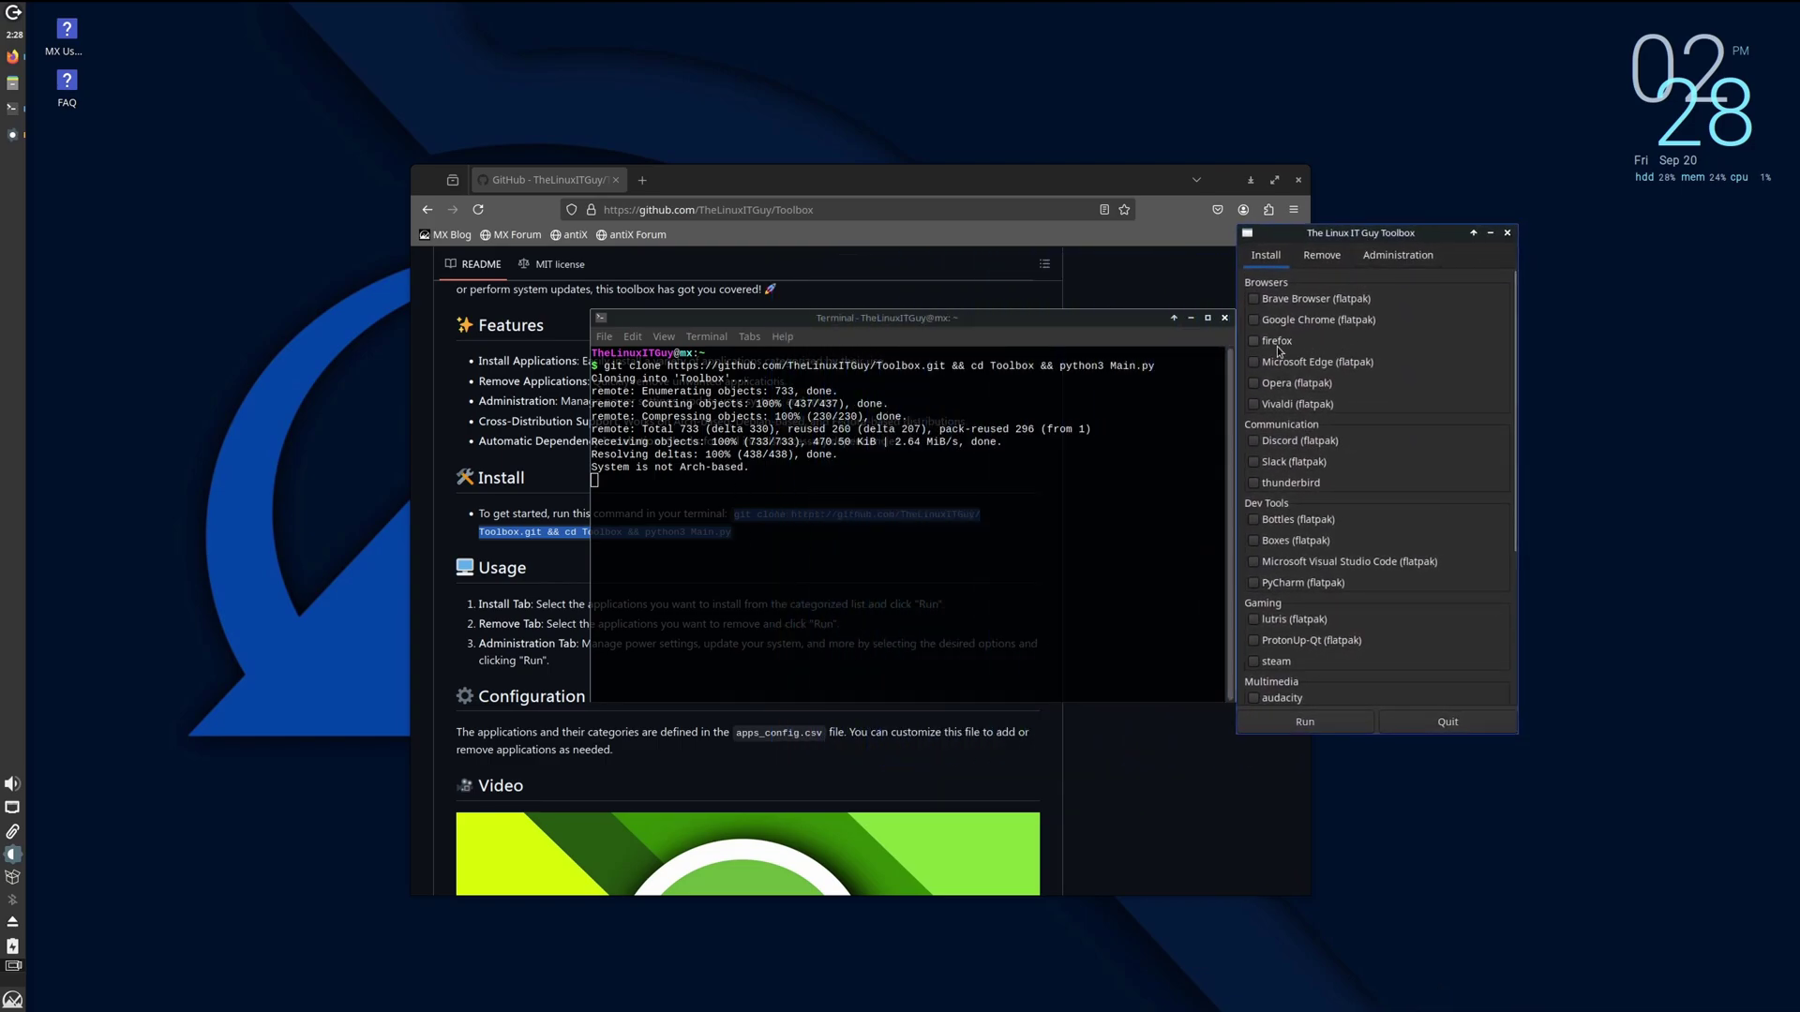
Step: Mark Opera, Bottles and mpv for installation in the Toolbox's Install list
click(1277, 385)
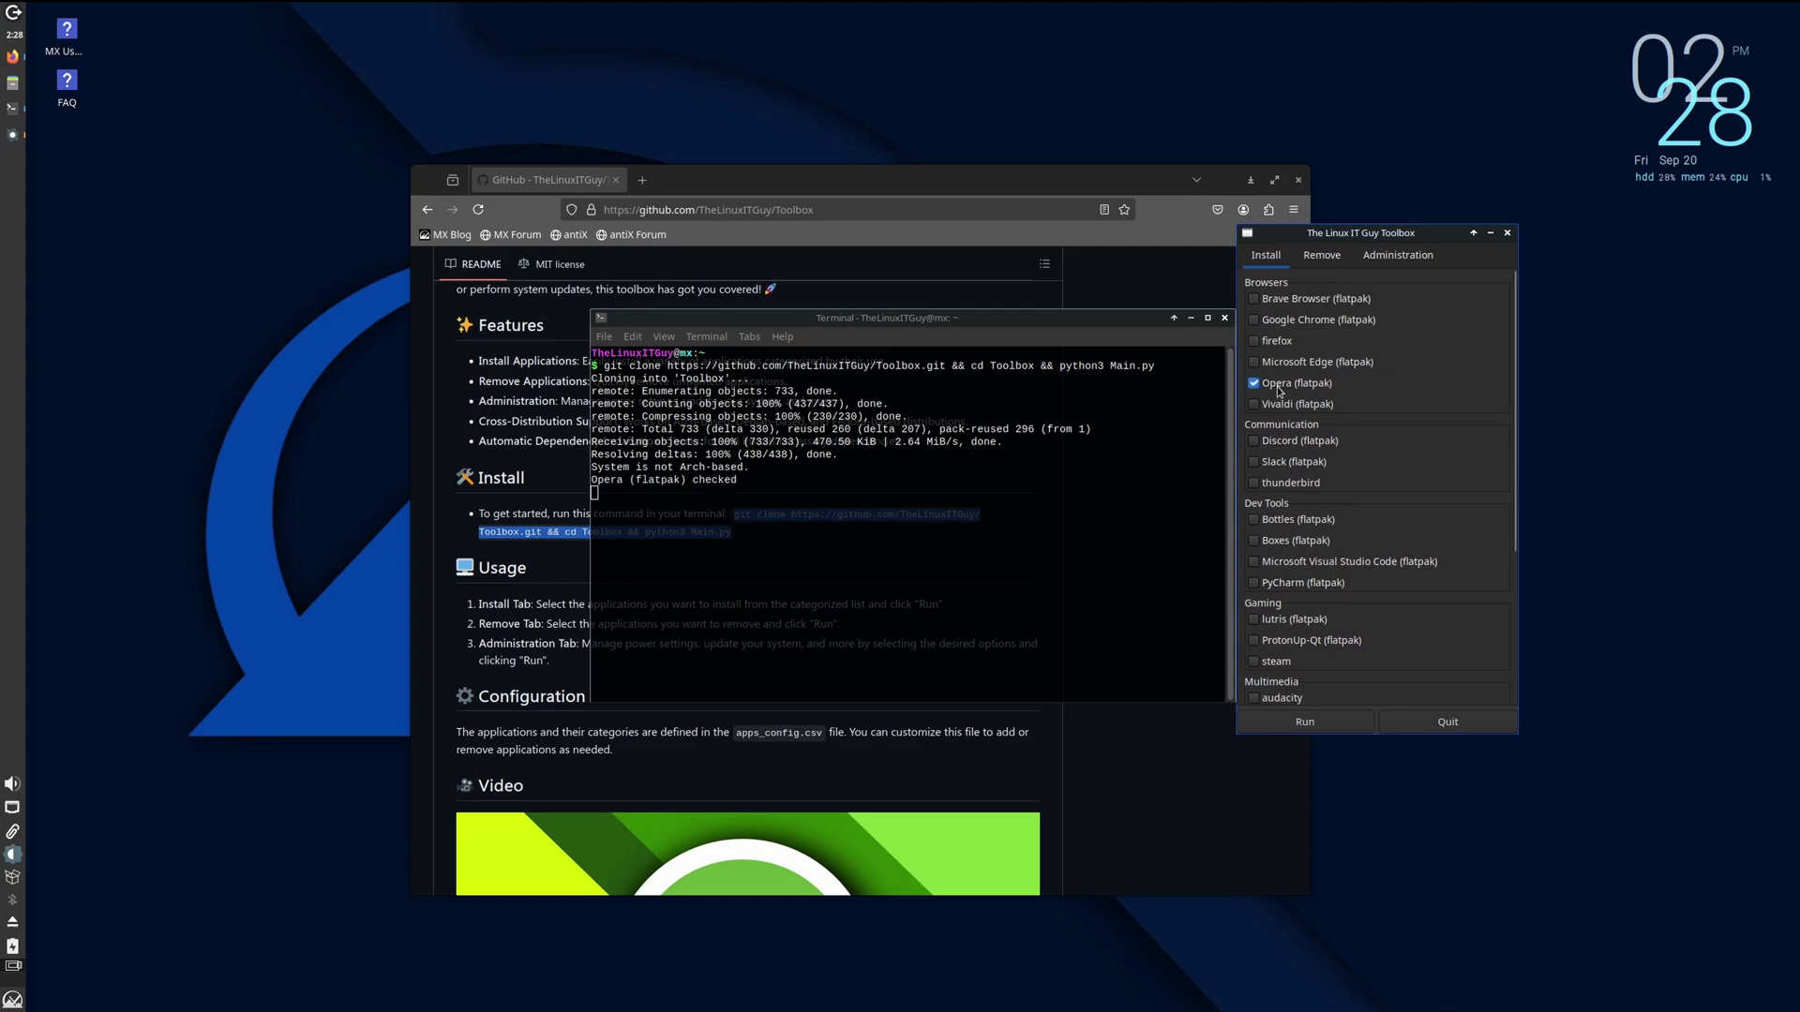
click(1275, 521)
scroll(1451, 537, down, 1)
scroll(1452, 534, down, 1)
scroll(1450, 536, down, 1)
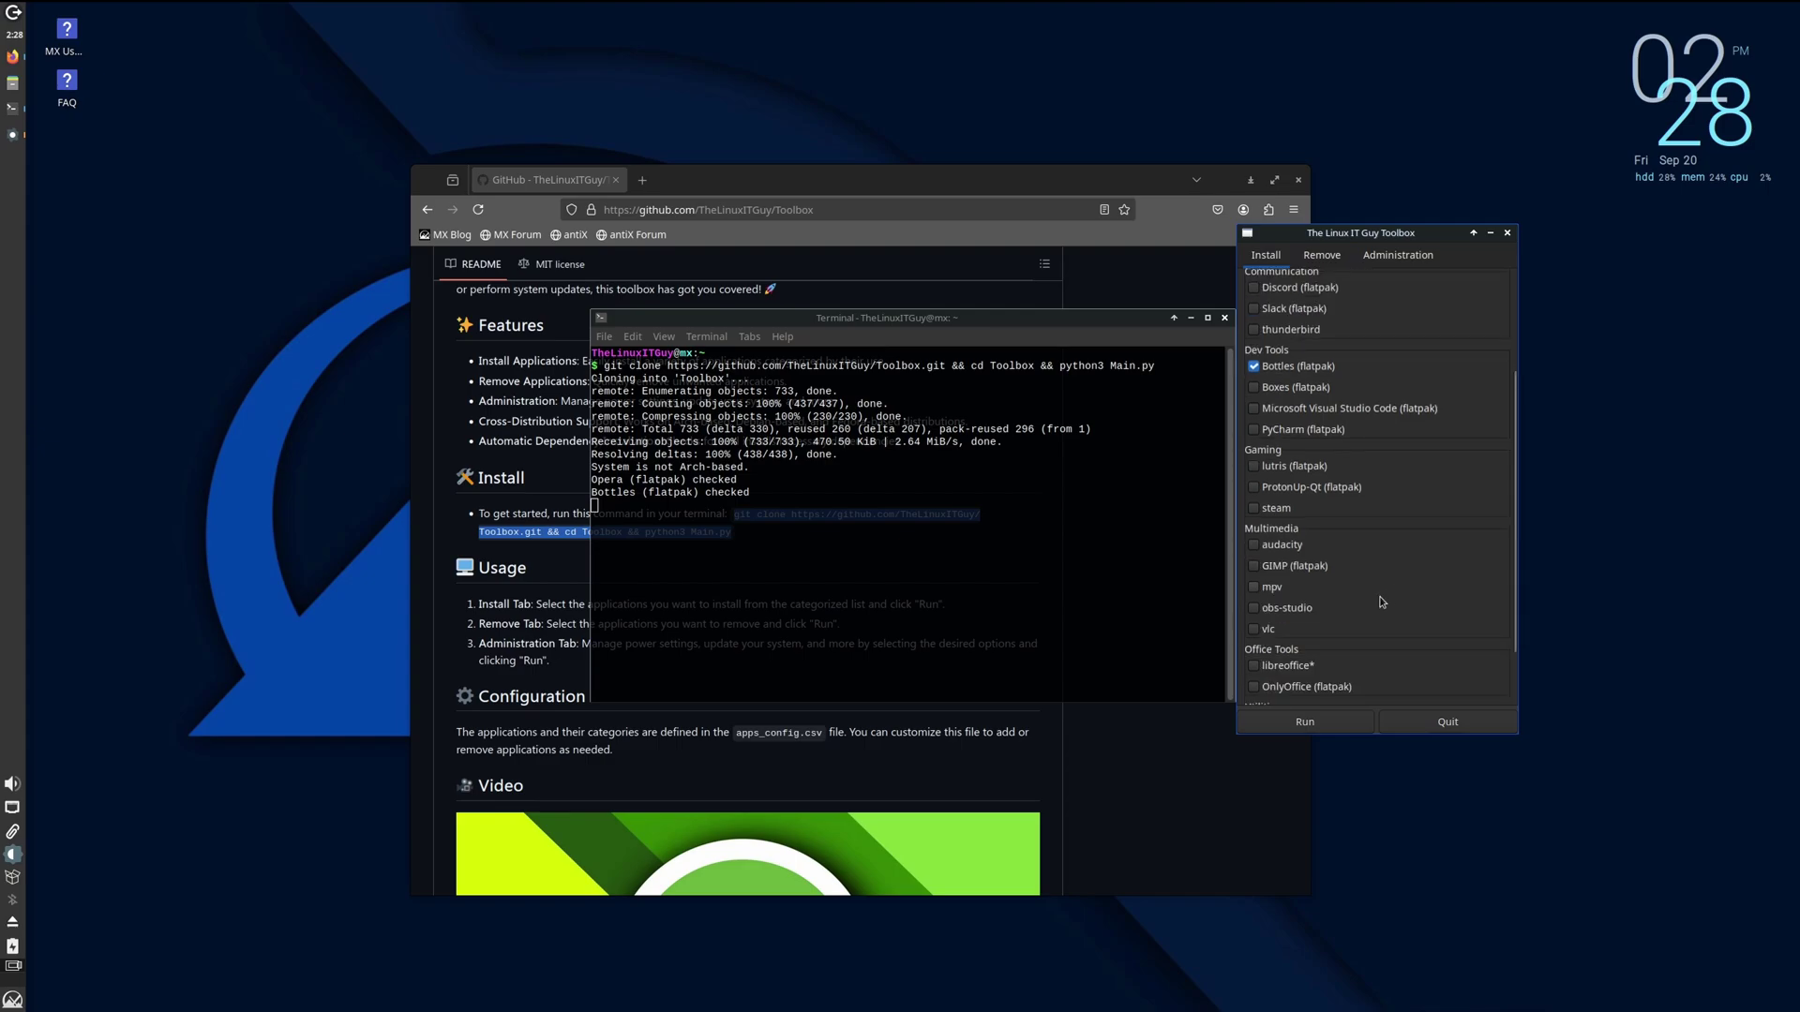
click(1267, 589)
scroll(1404, 586, down, 3)
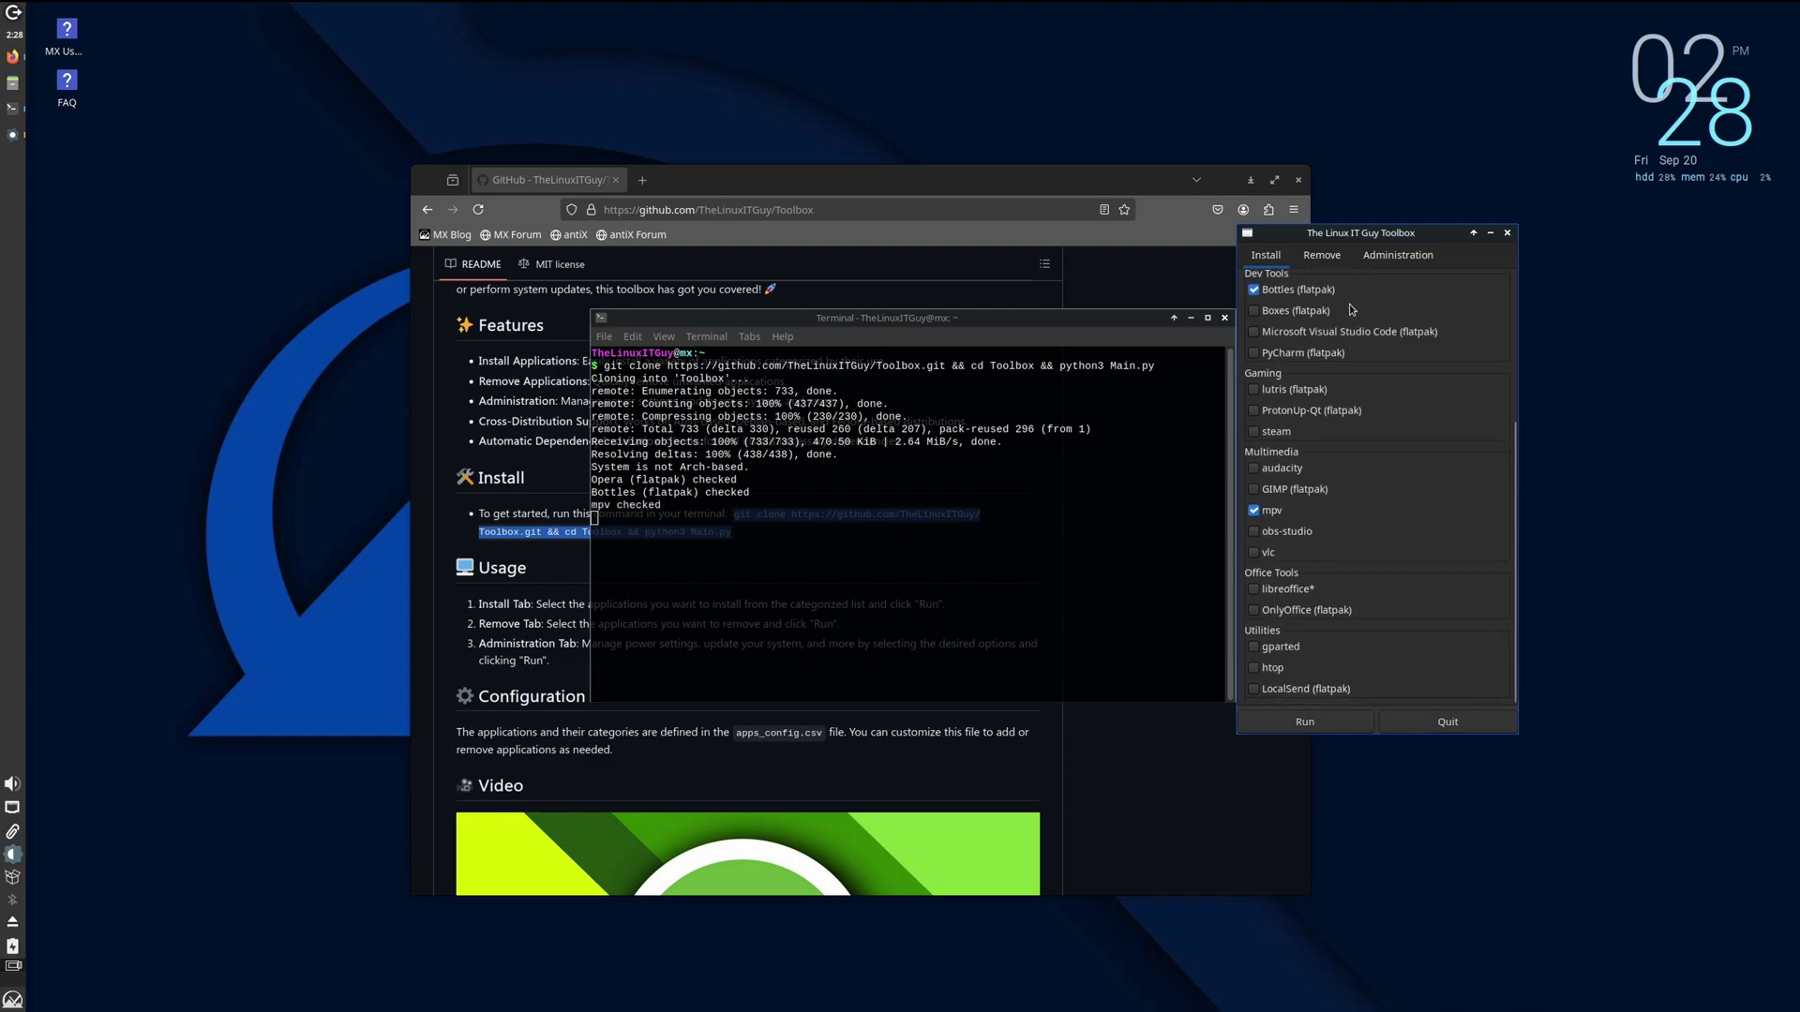
Step: Mark libreoffice* for removal on the Remove tab
click(1321, 255)
scroll(1380, 549, down, 5)
click(1377, 593)
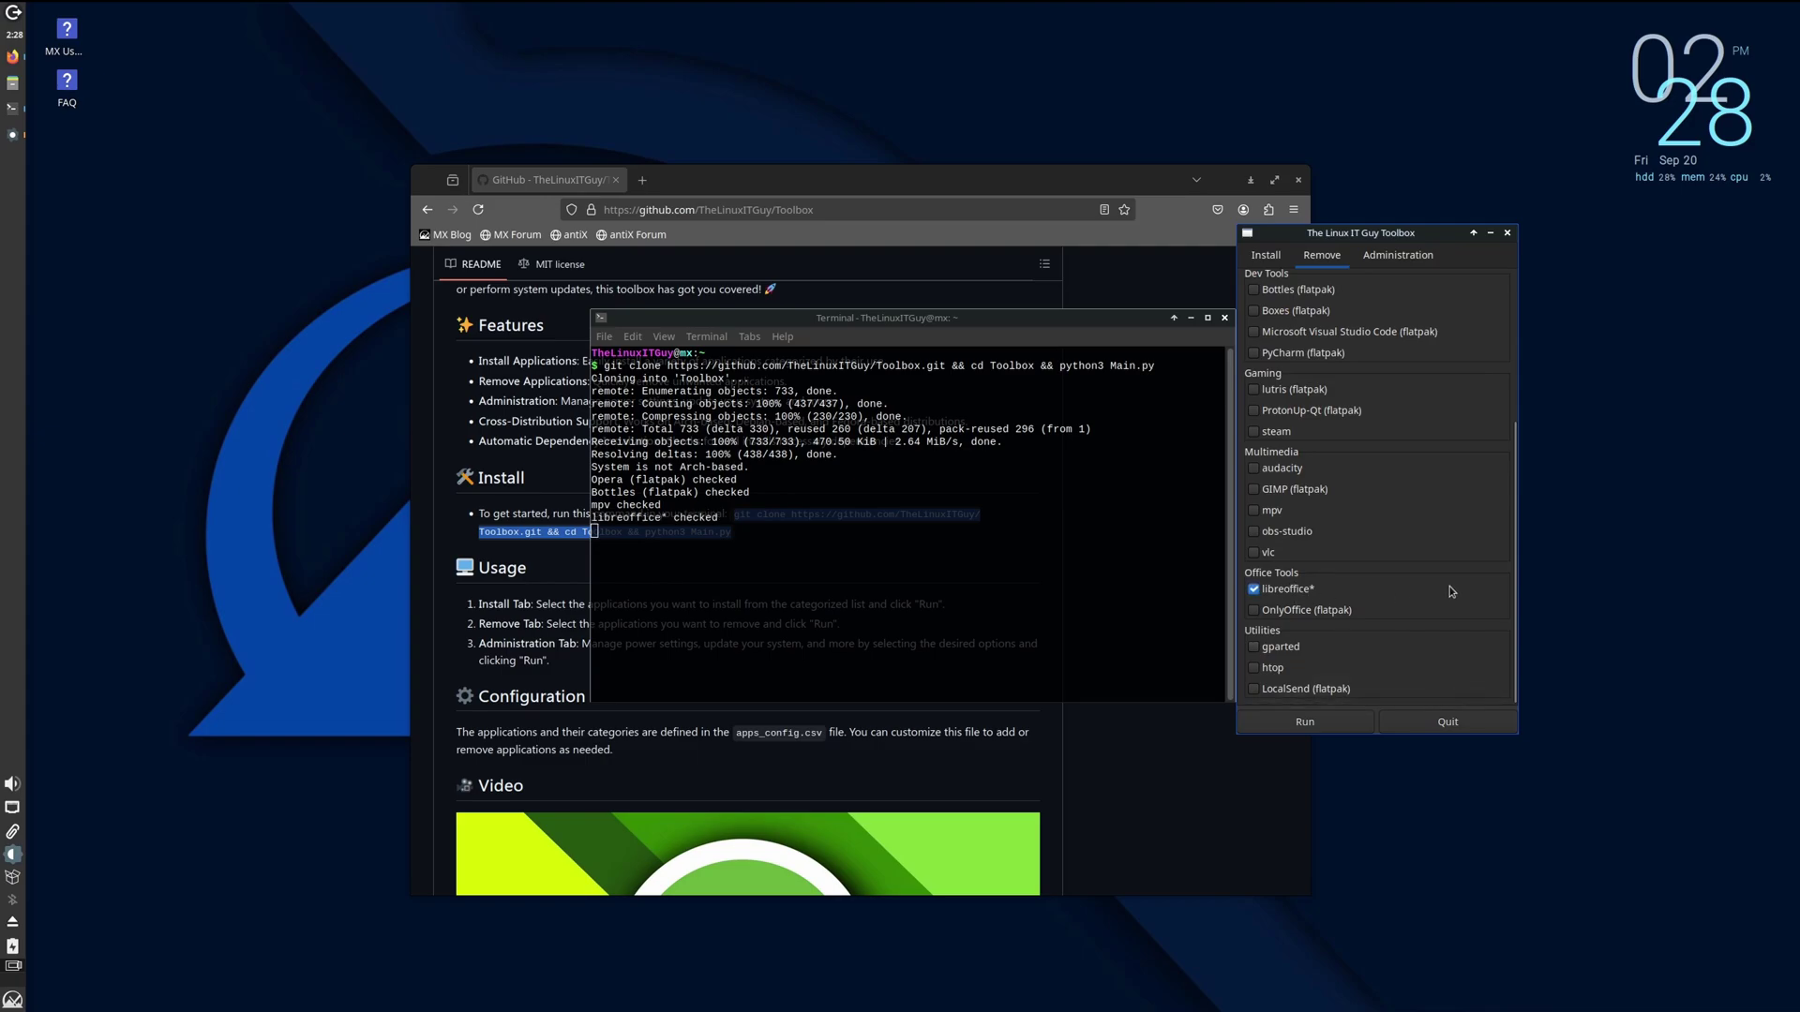
Step: Enable the SWAP Fix and Fastfetch administration tasks and start the run
click(1410, 264)
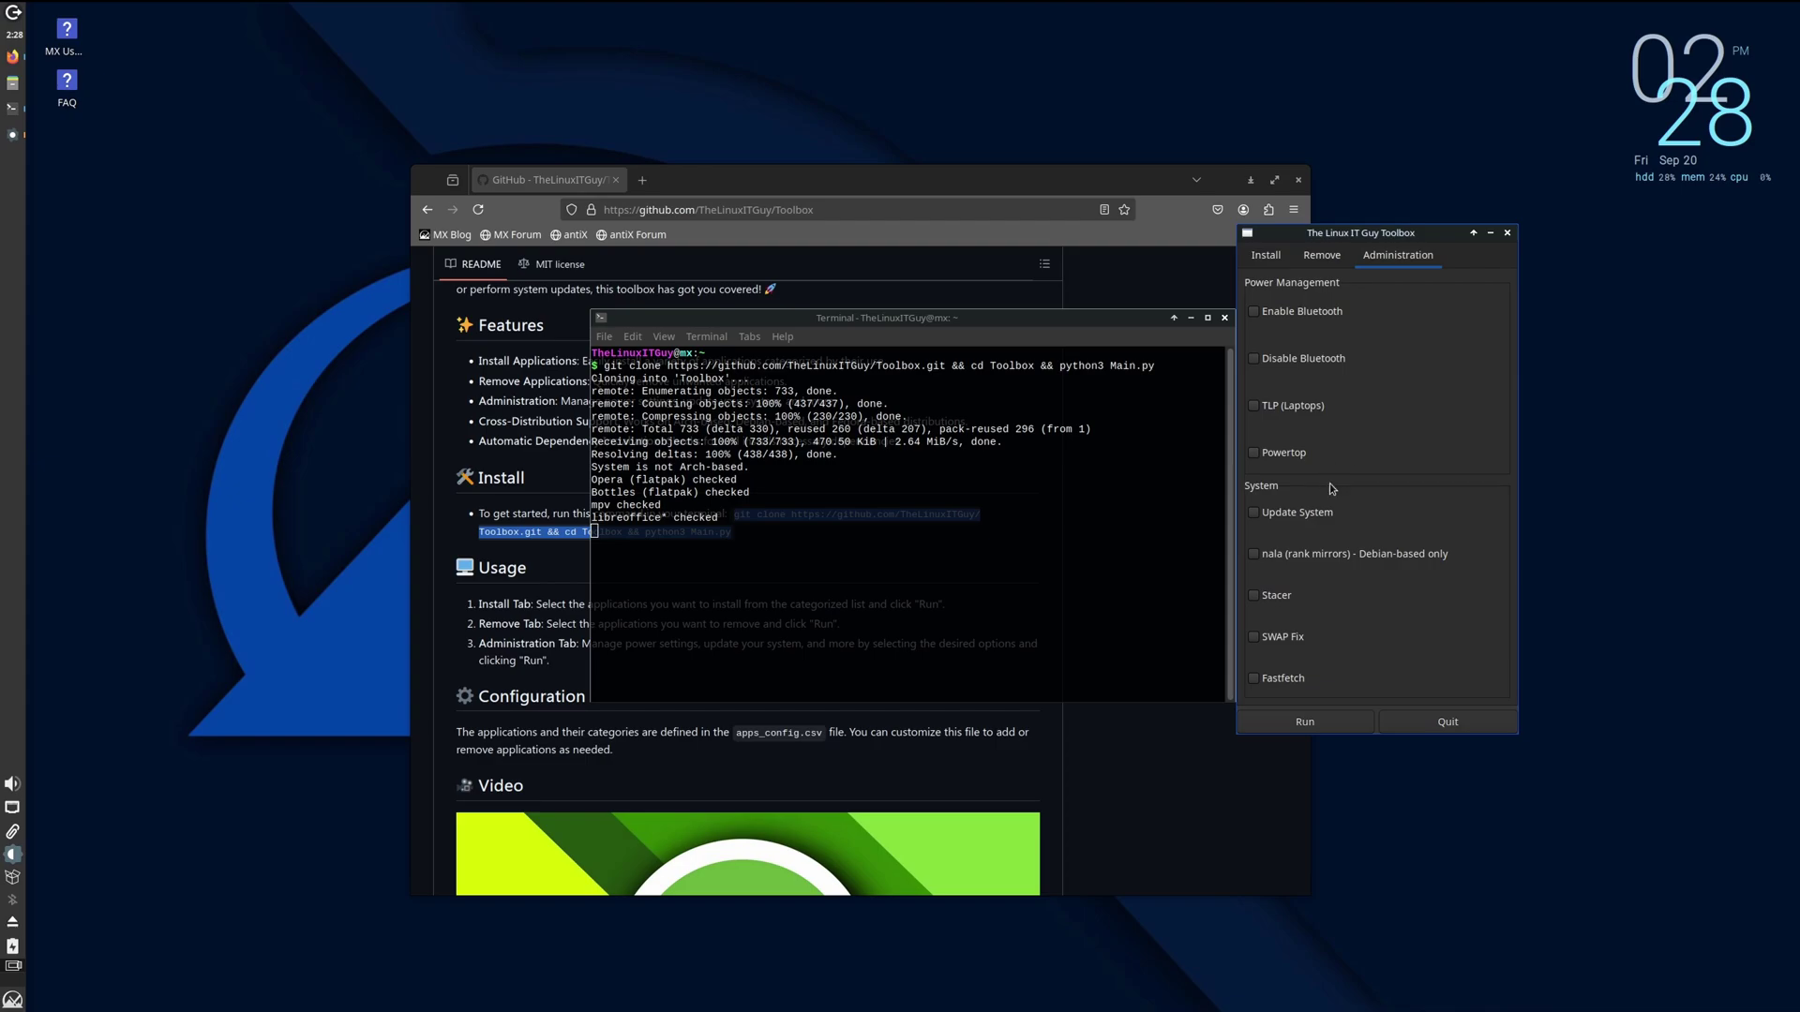
click(1294, 639)
click(1275, 681)
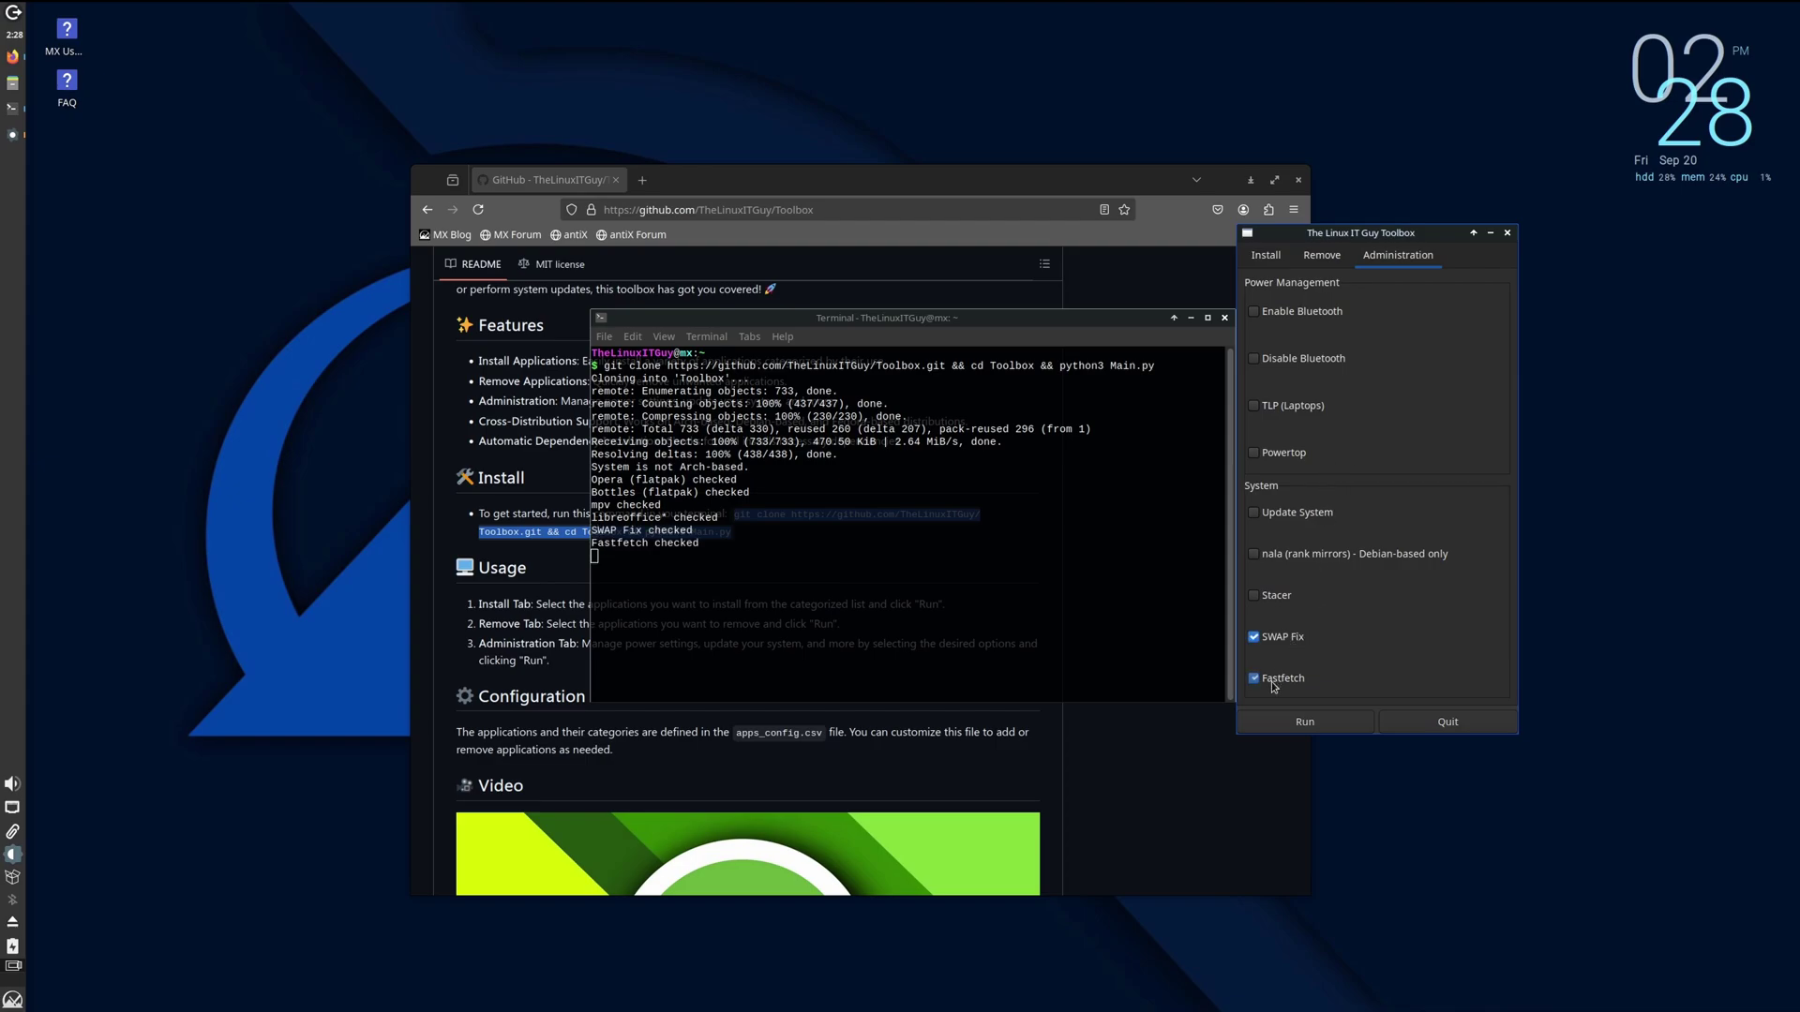
click(1326, 722)
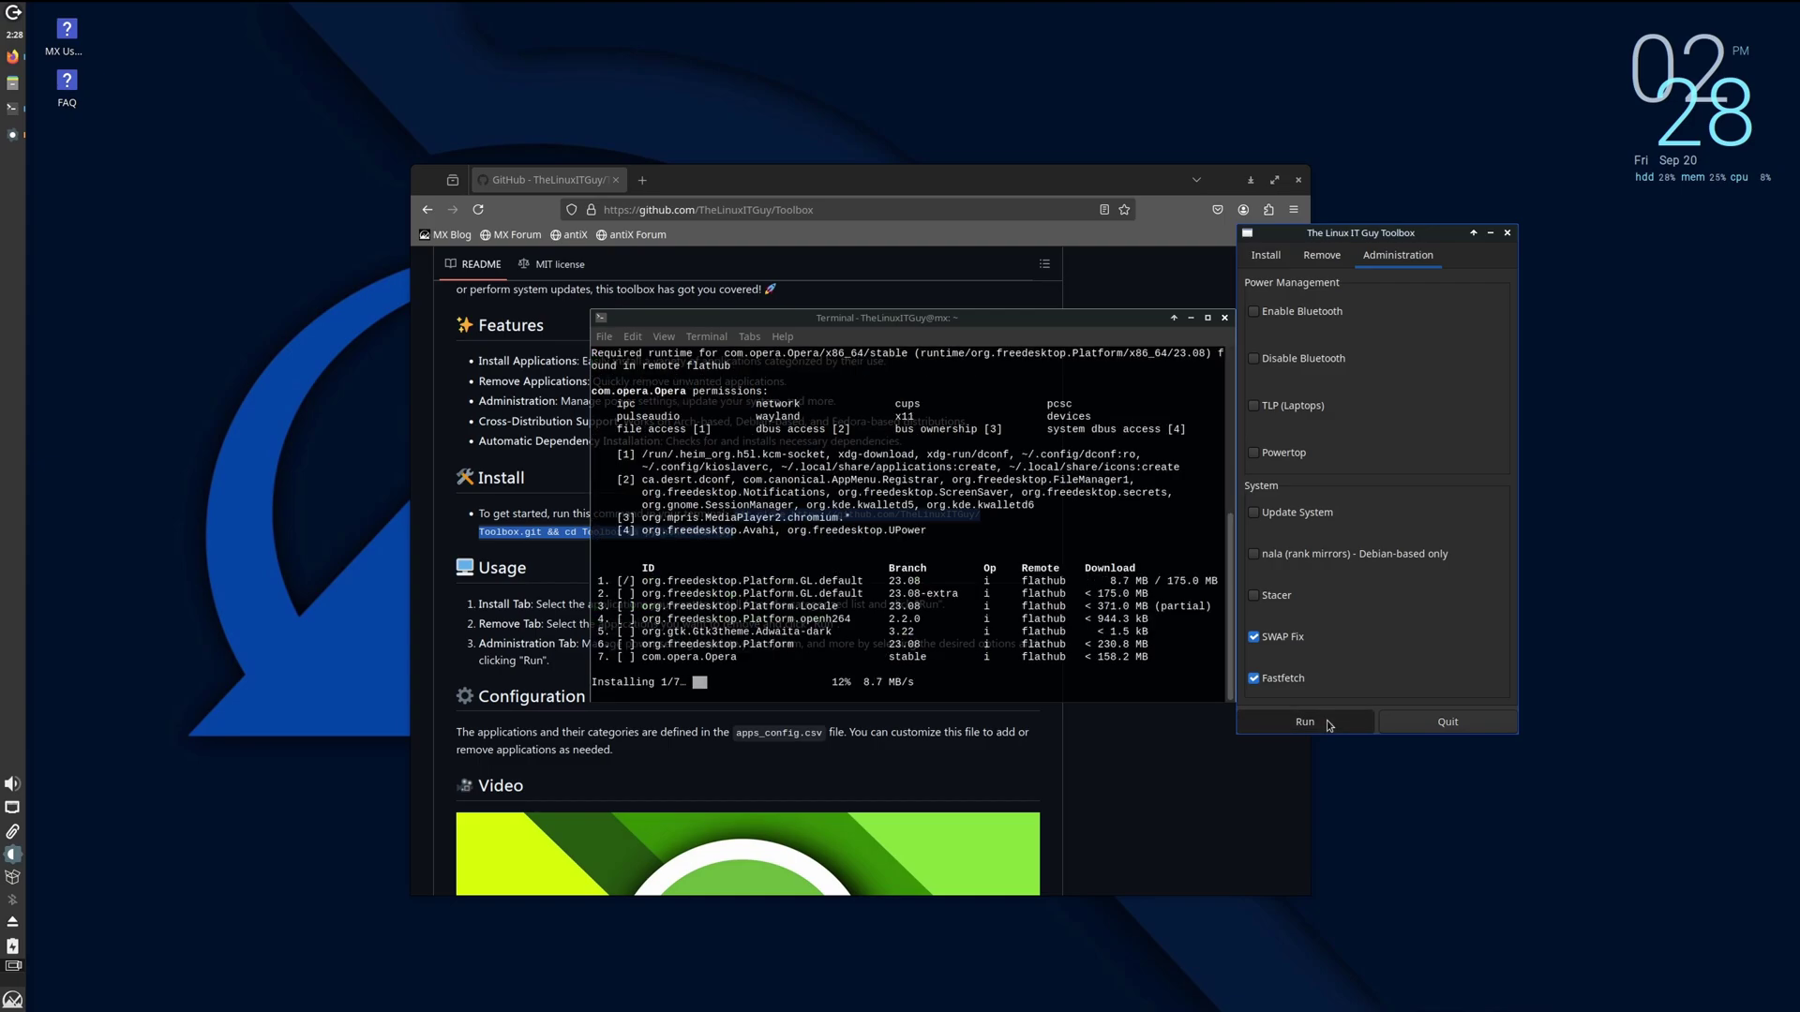
Step: Minimize Firefox and answer flatpak's runtime prompt with option 1
click(1298, 180)
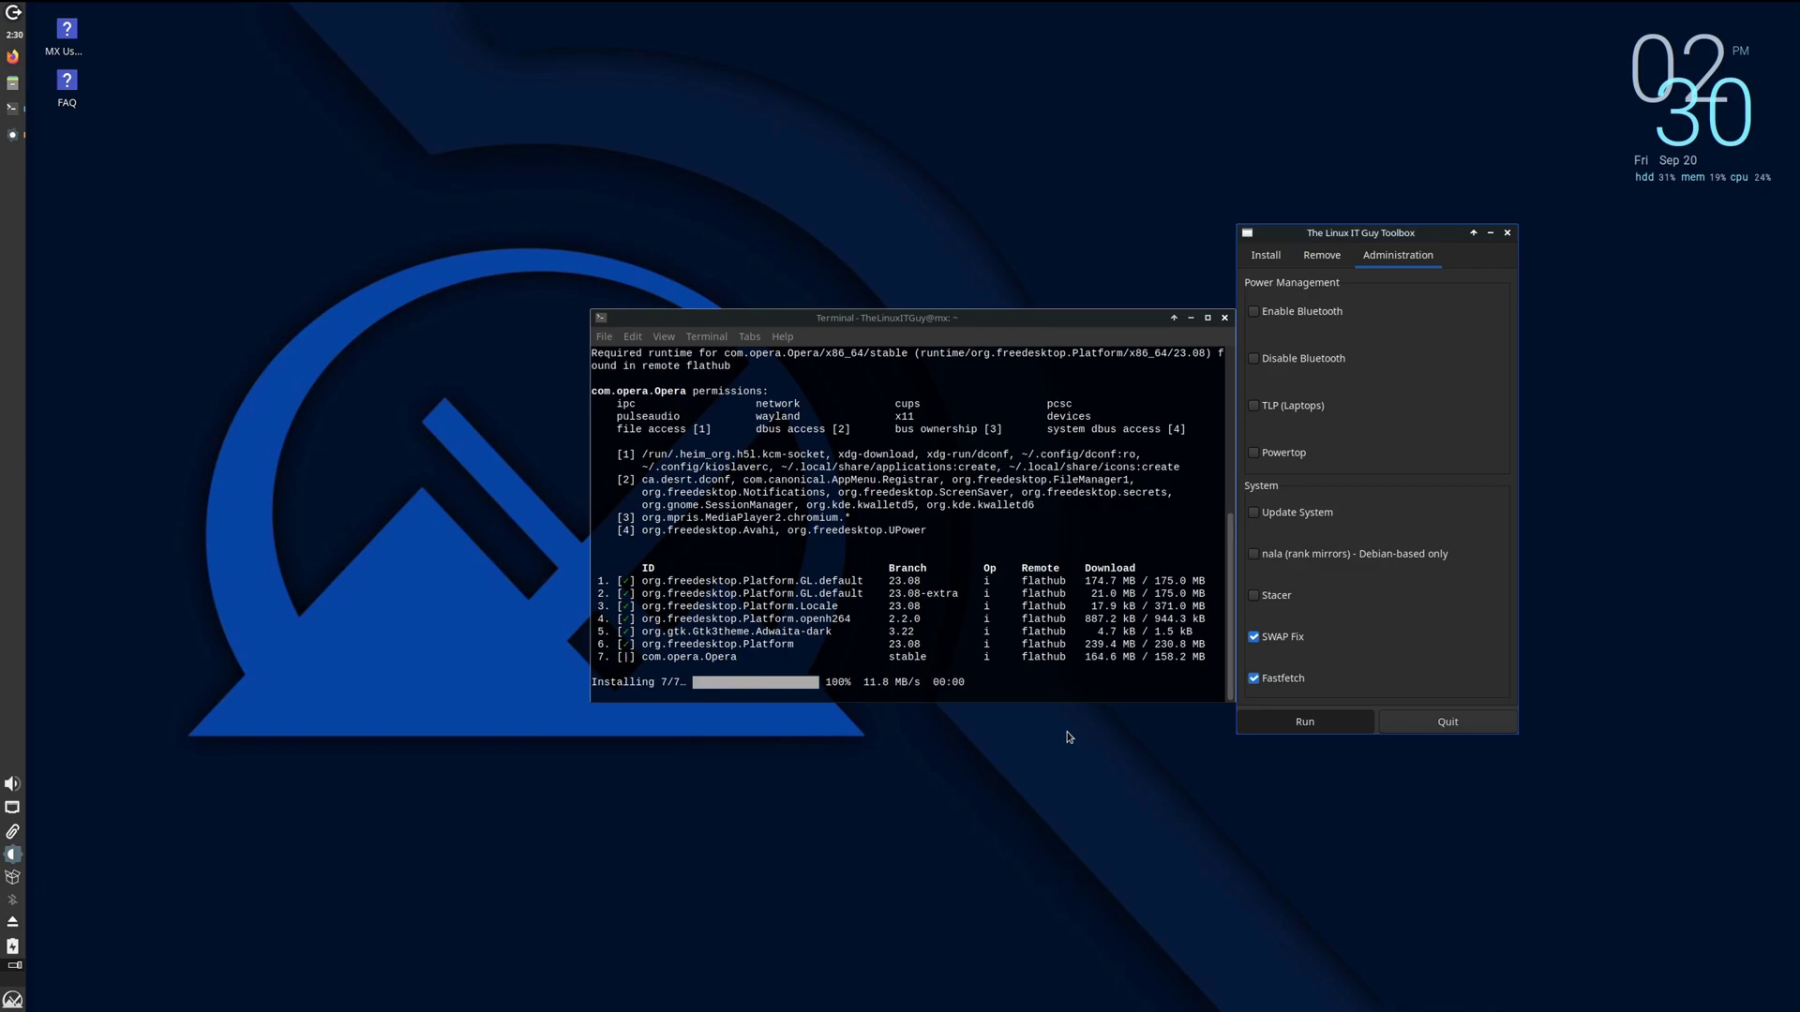
text(1)
key(Return)
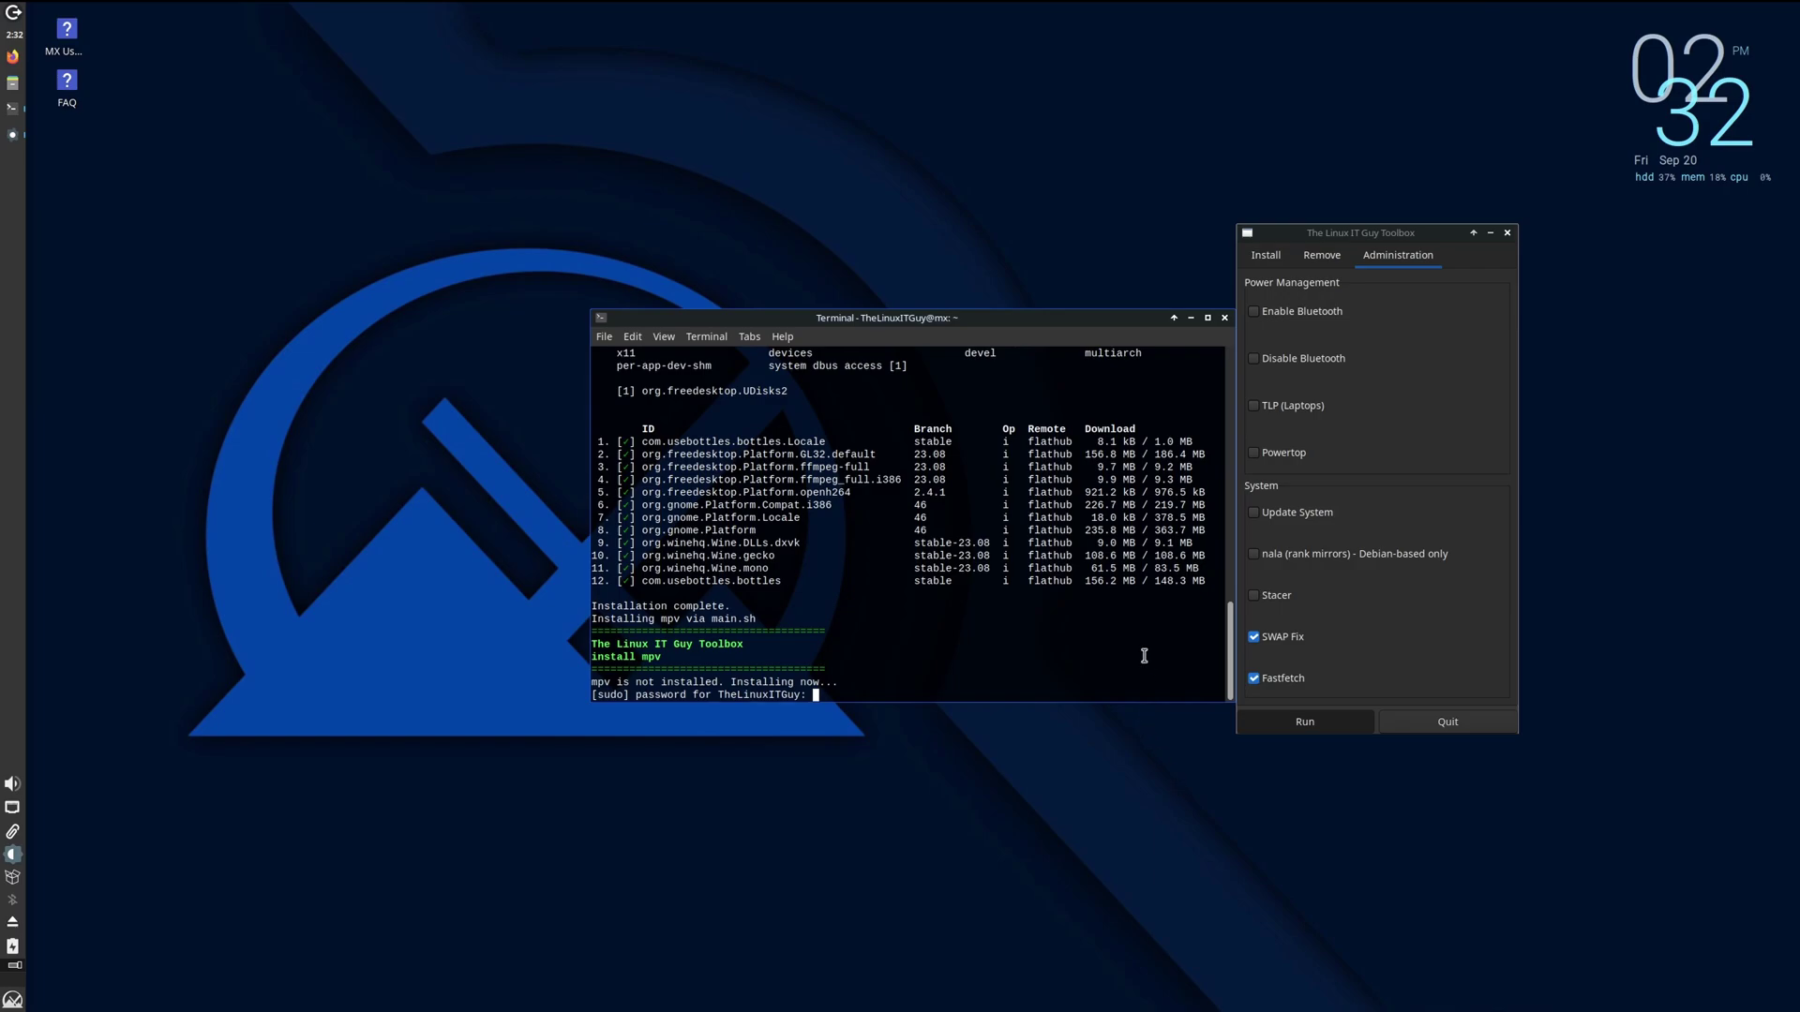
Step: Submit the sudo password for the mpv install, then answer n to the restart prompt
key(Return)
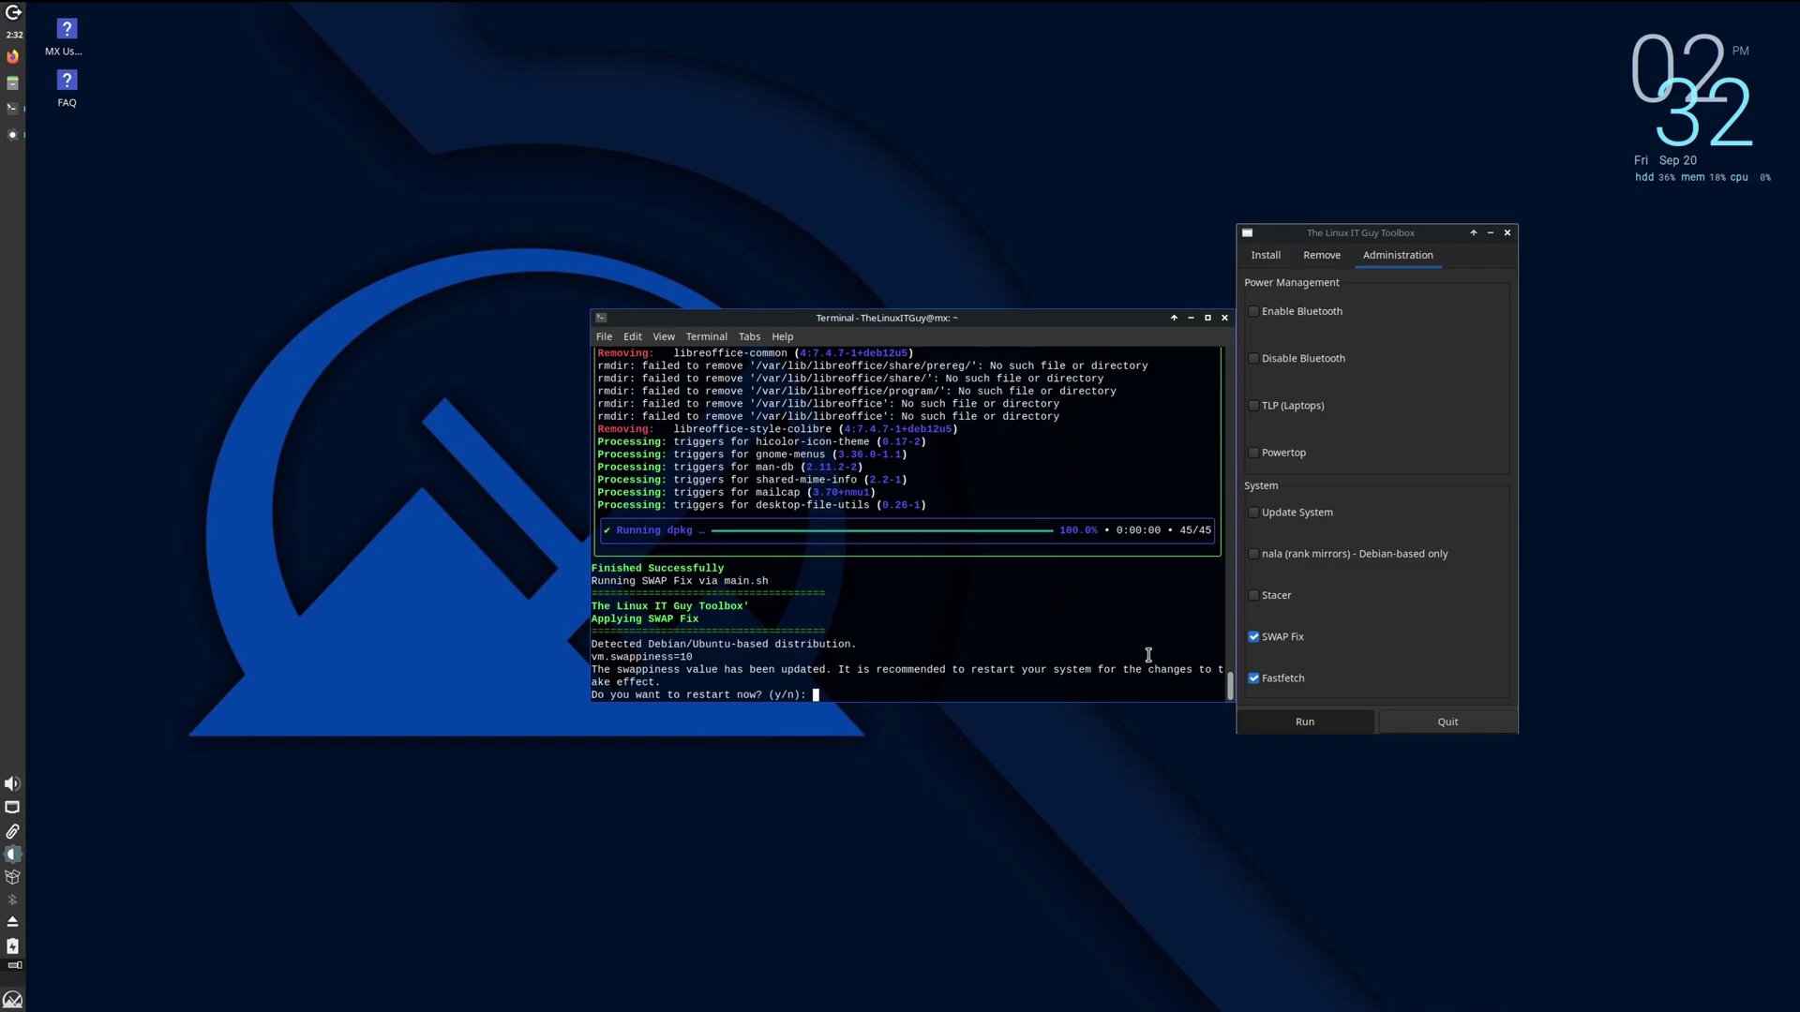
text(n)
key(Return)
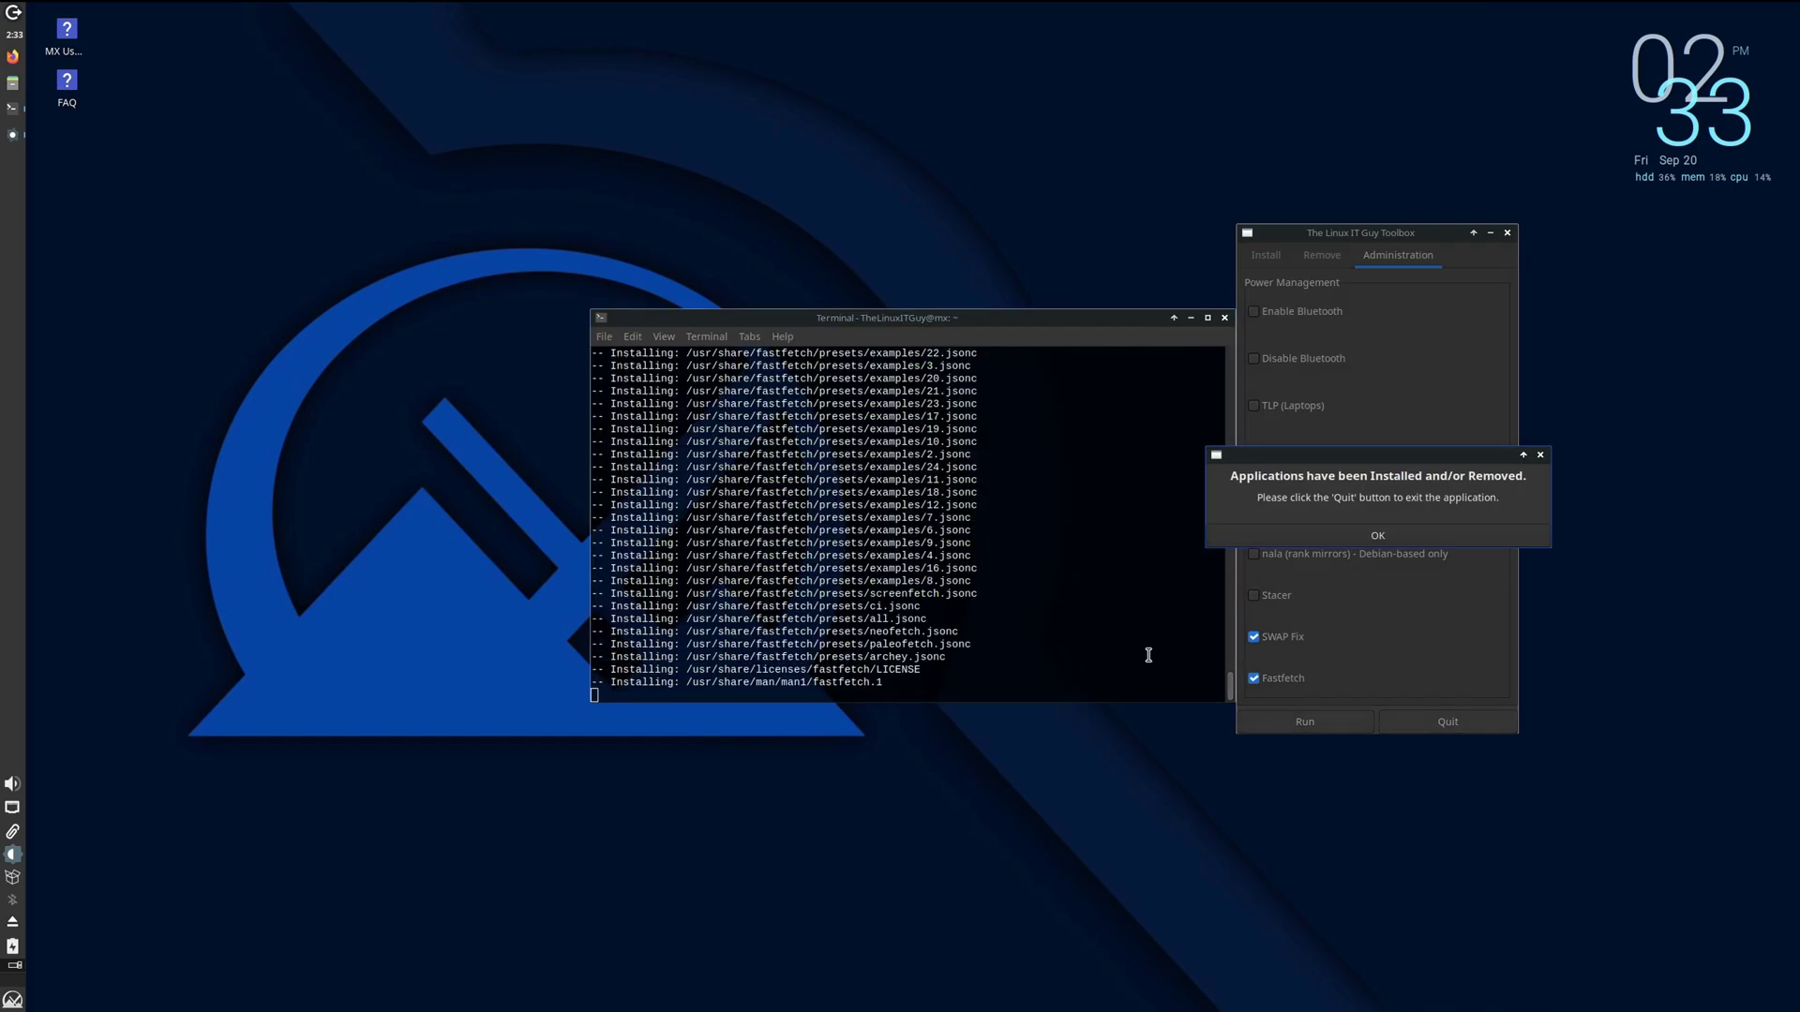
Step: Dismiss the installation-complete notice and review the Install, Remove and Administration tabs
click(1353, 535)
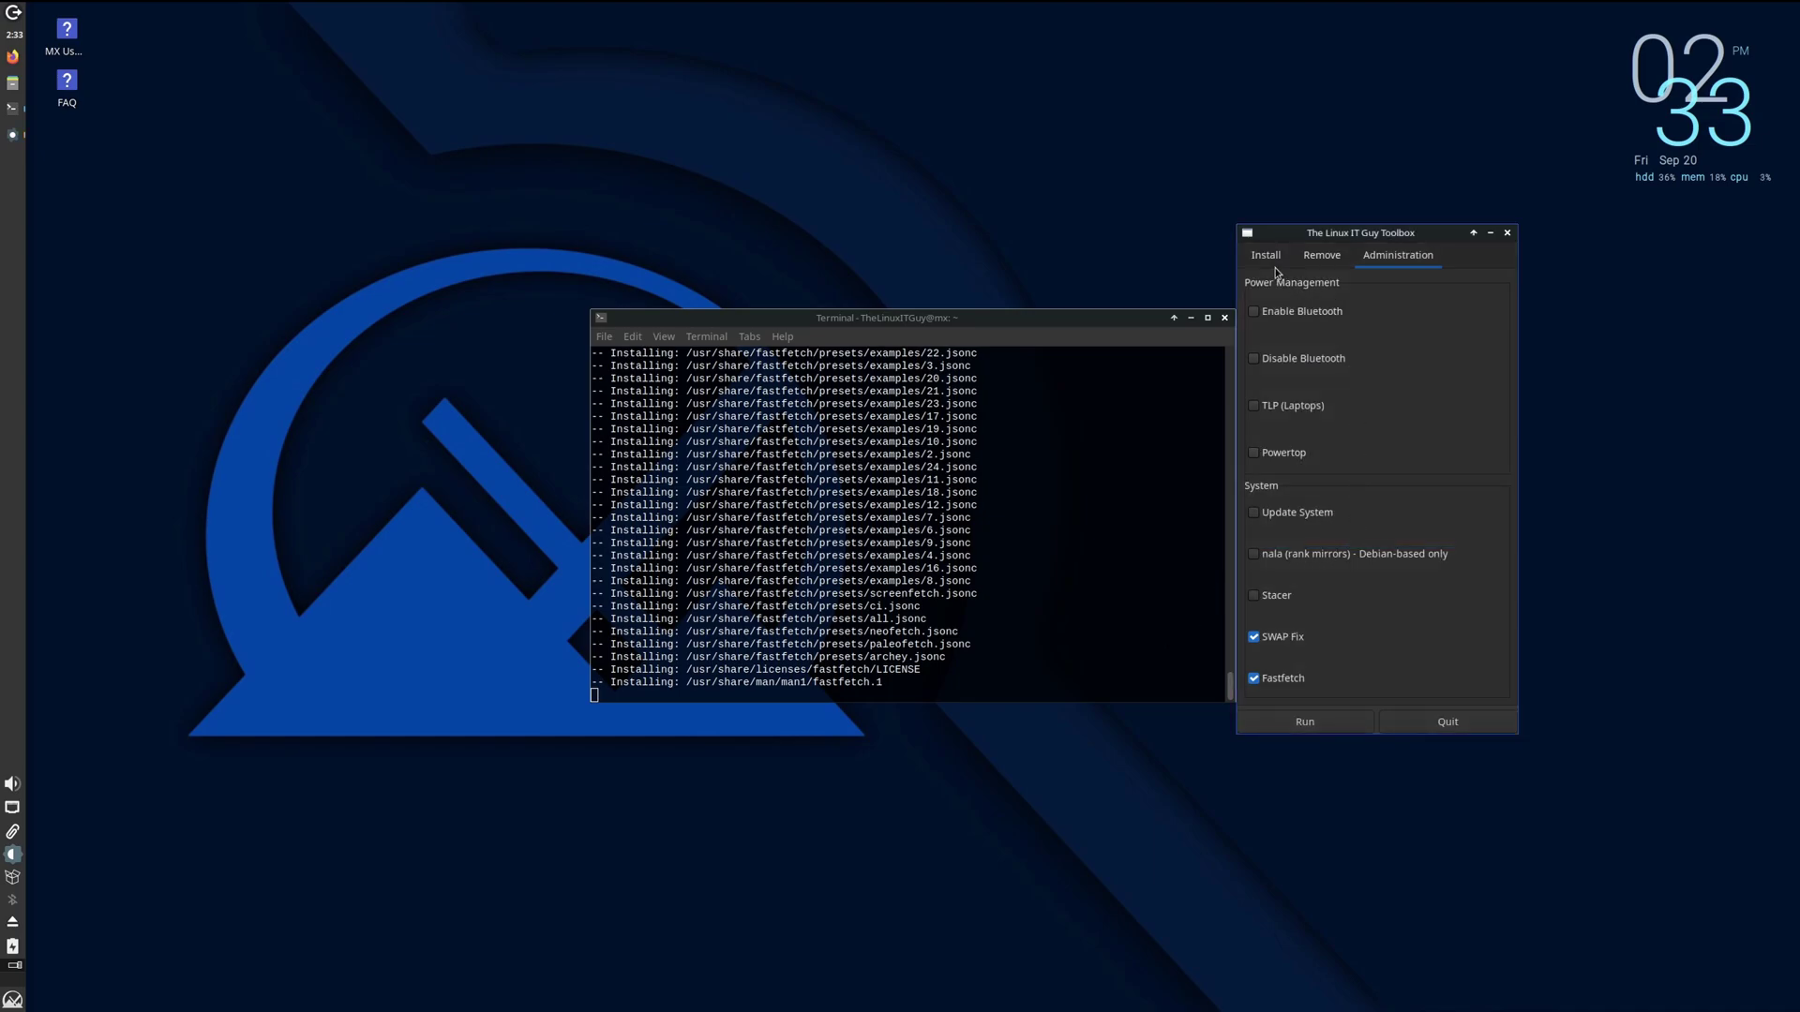
click(1280, 260)
click(1324, 259)
click(1417, 263)
Step: Quit the Toolbox and run fastfetch to show the MX Libretto 23.4 summary
click(1448, 721)
text(fastfetch)
key(Return)
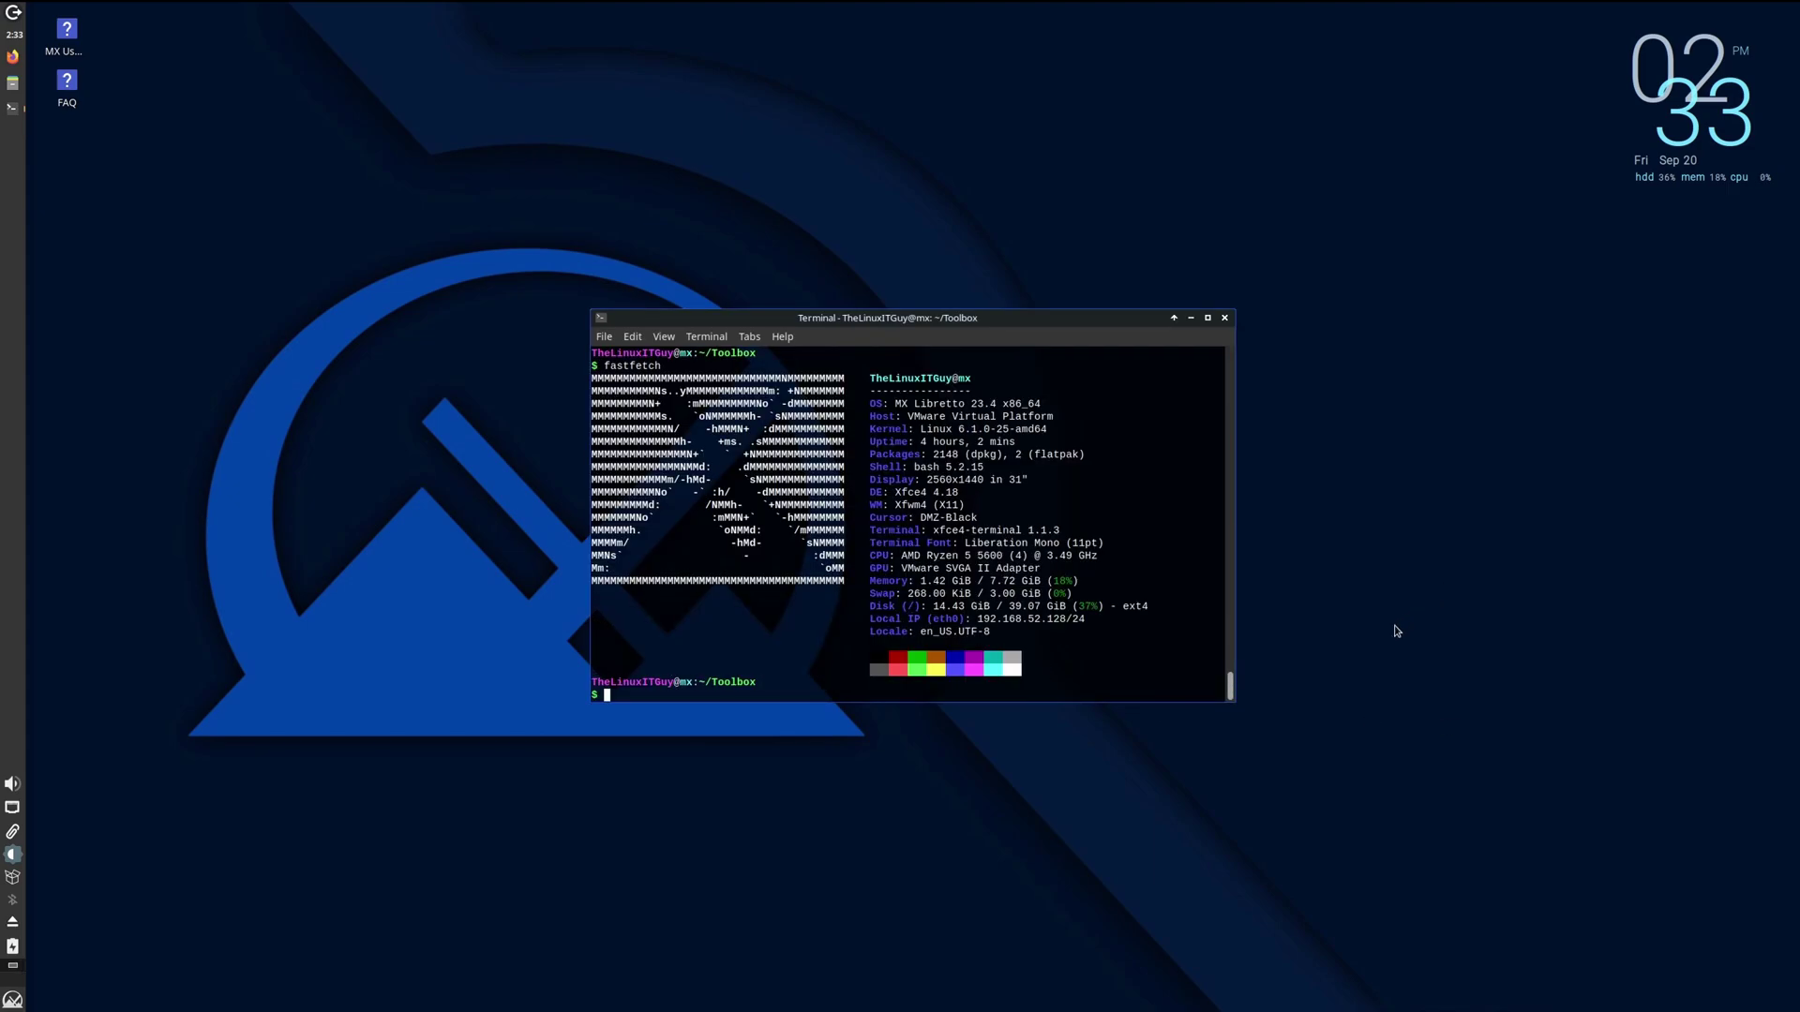
click(18, 1001)
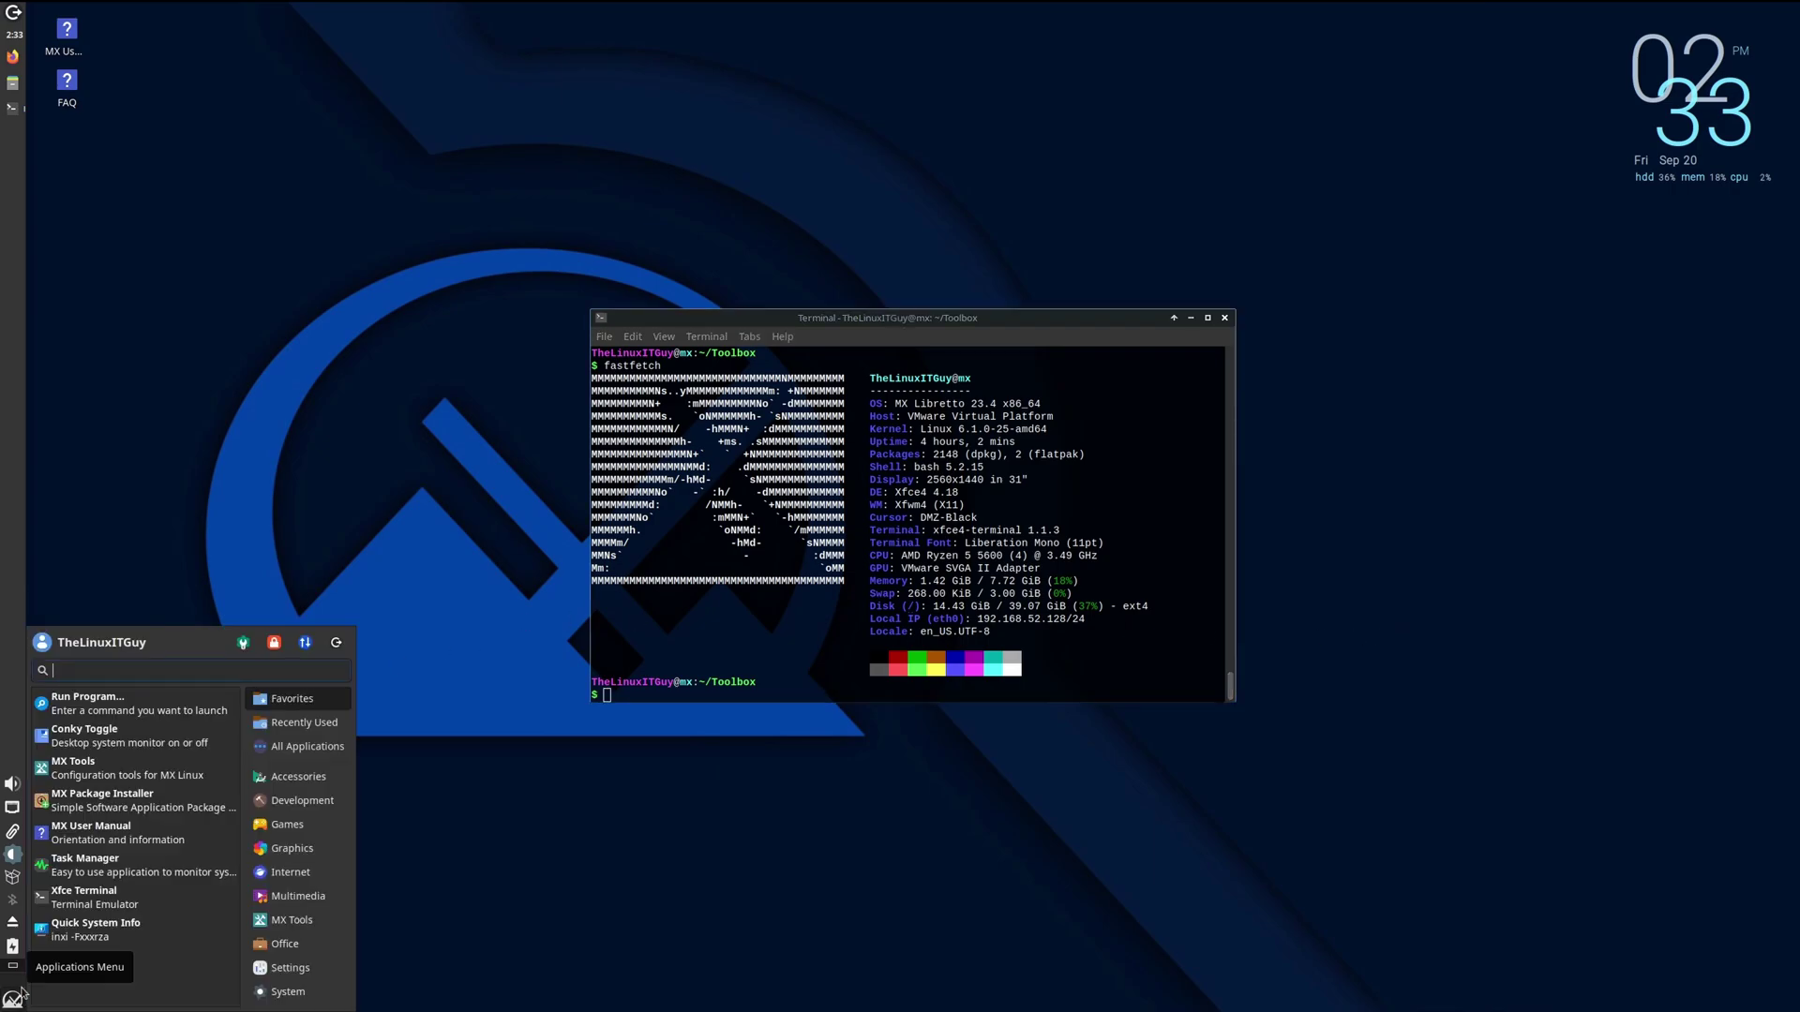
text(op)
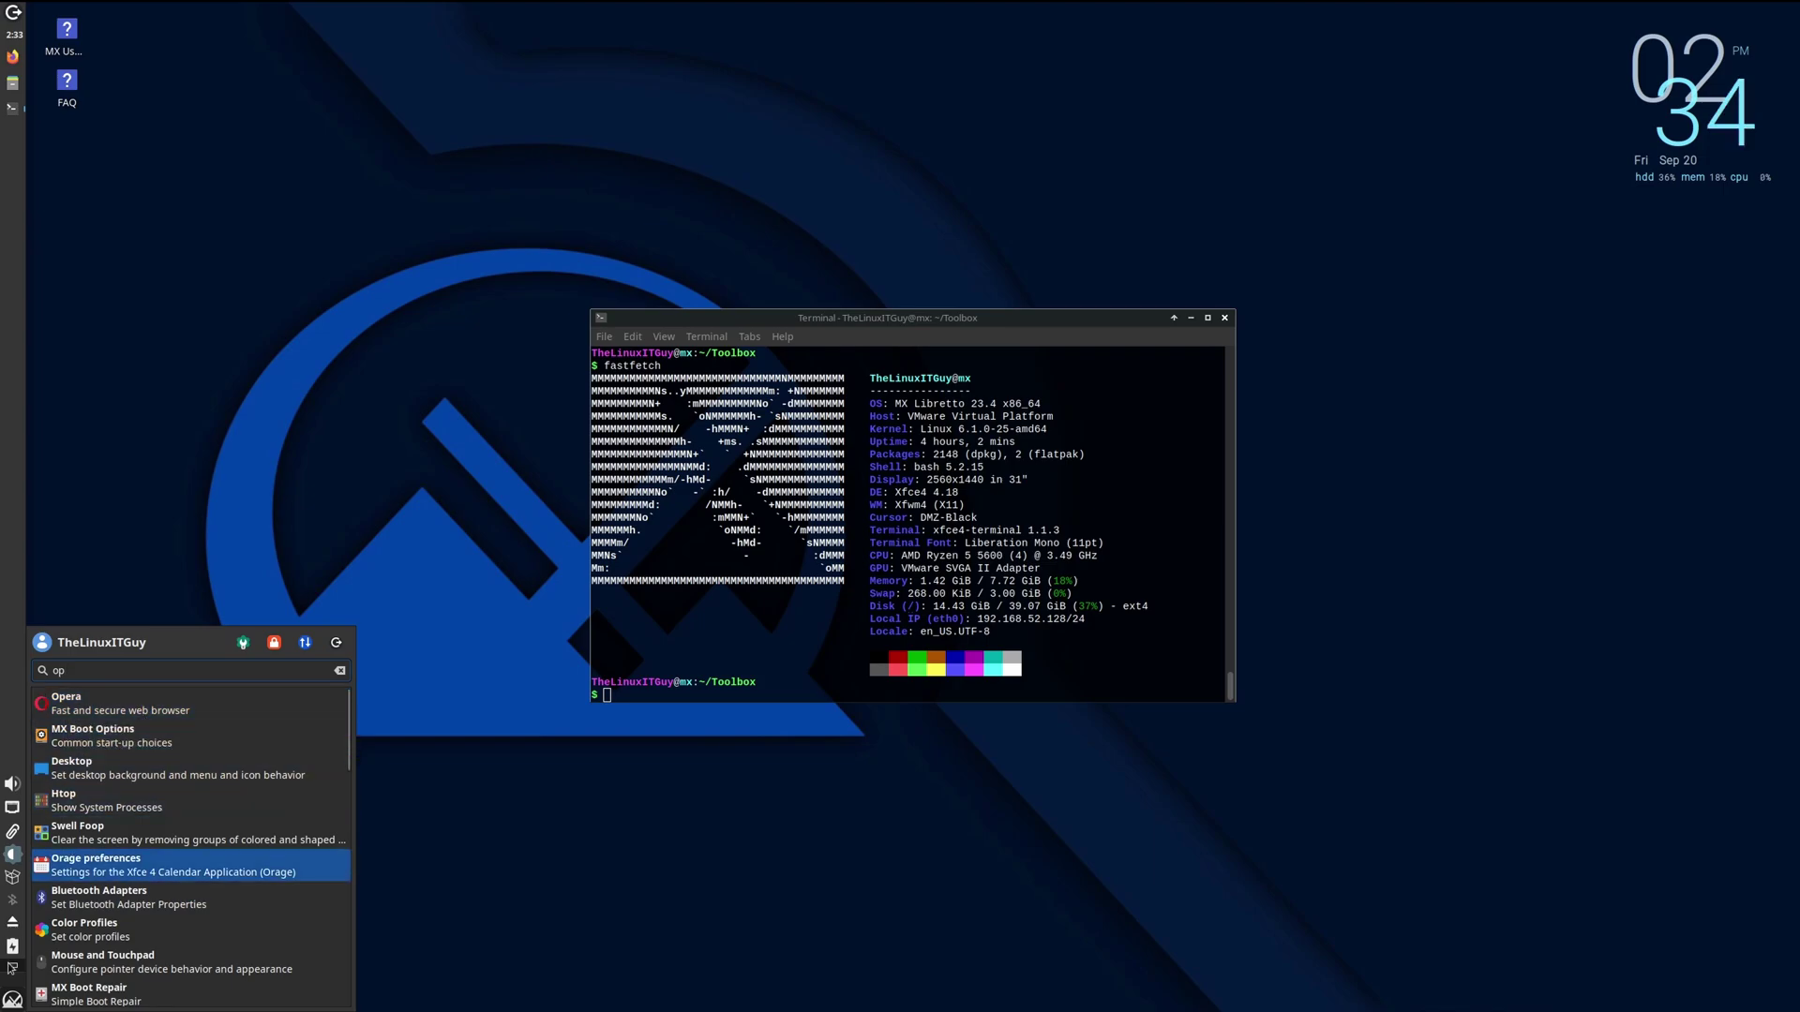
click(13, 999)
click(12, 998)
text(libre)
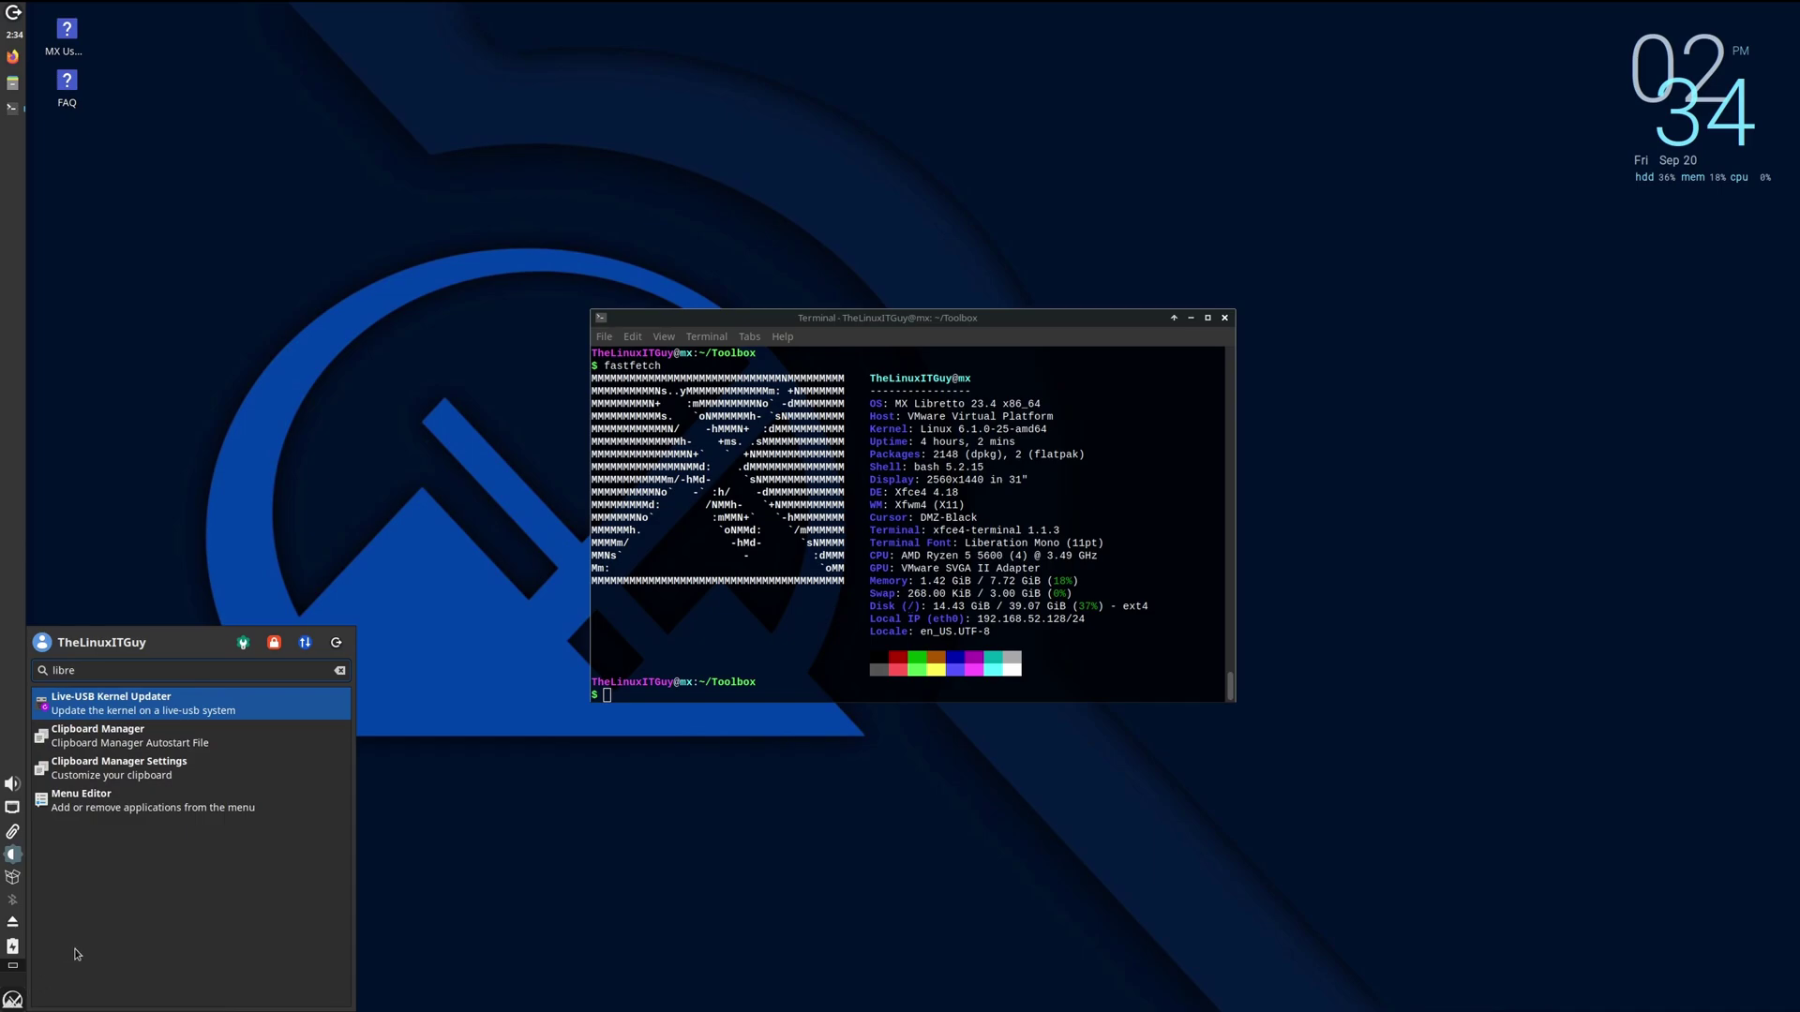
click(582, 893)
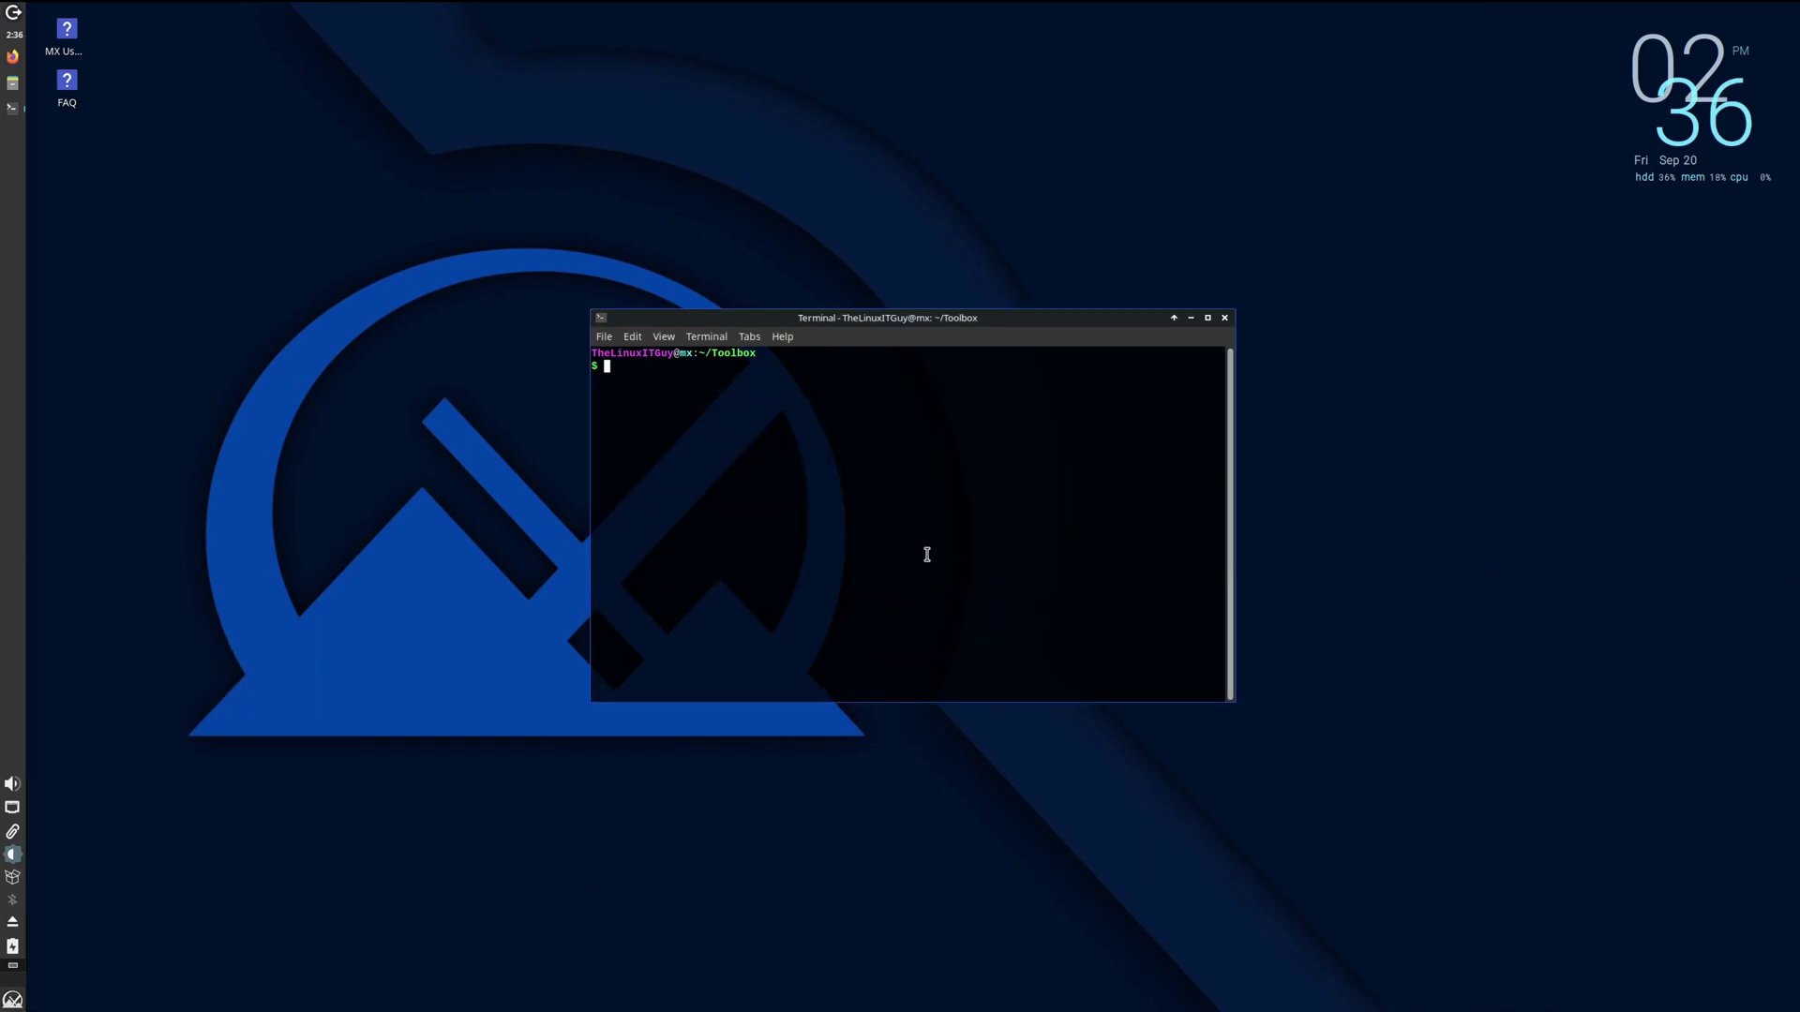
Step: Run htop, quit it, try btop, then install btop with sudo apt install btop
text(htop)
key(Return)
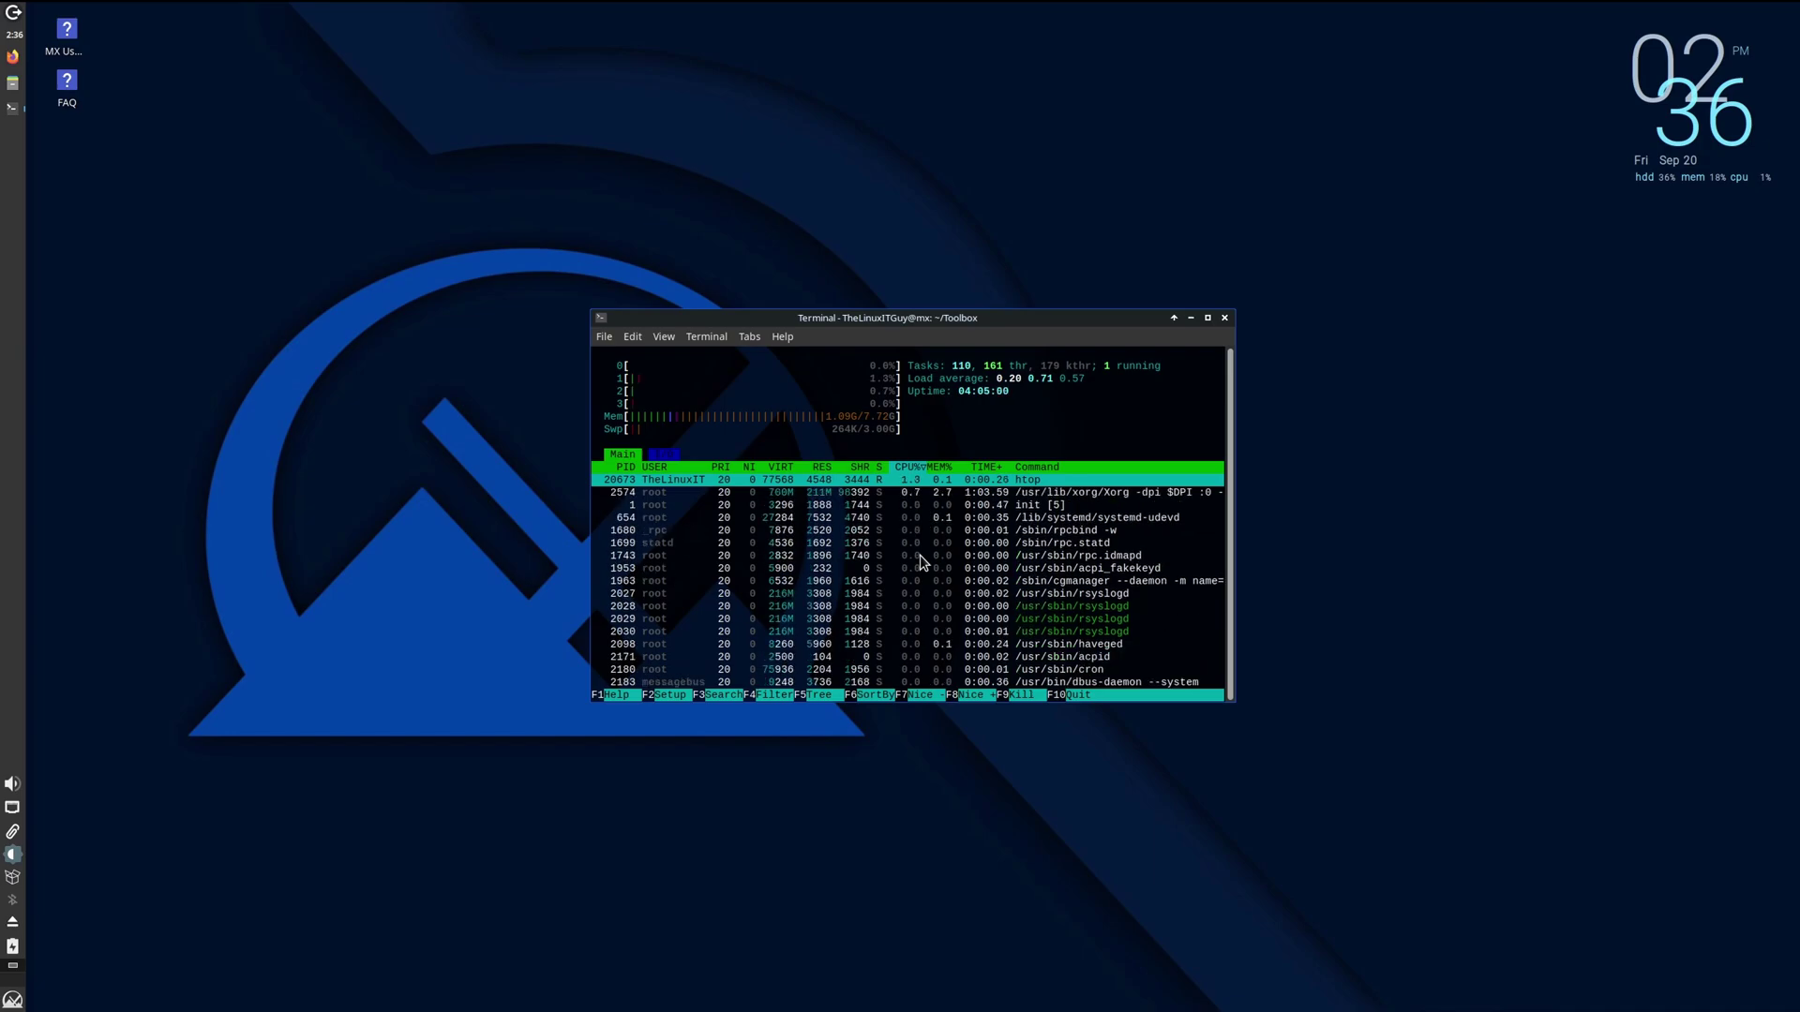
text(q)
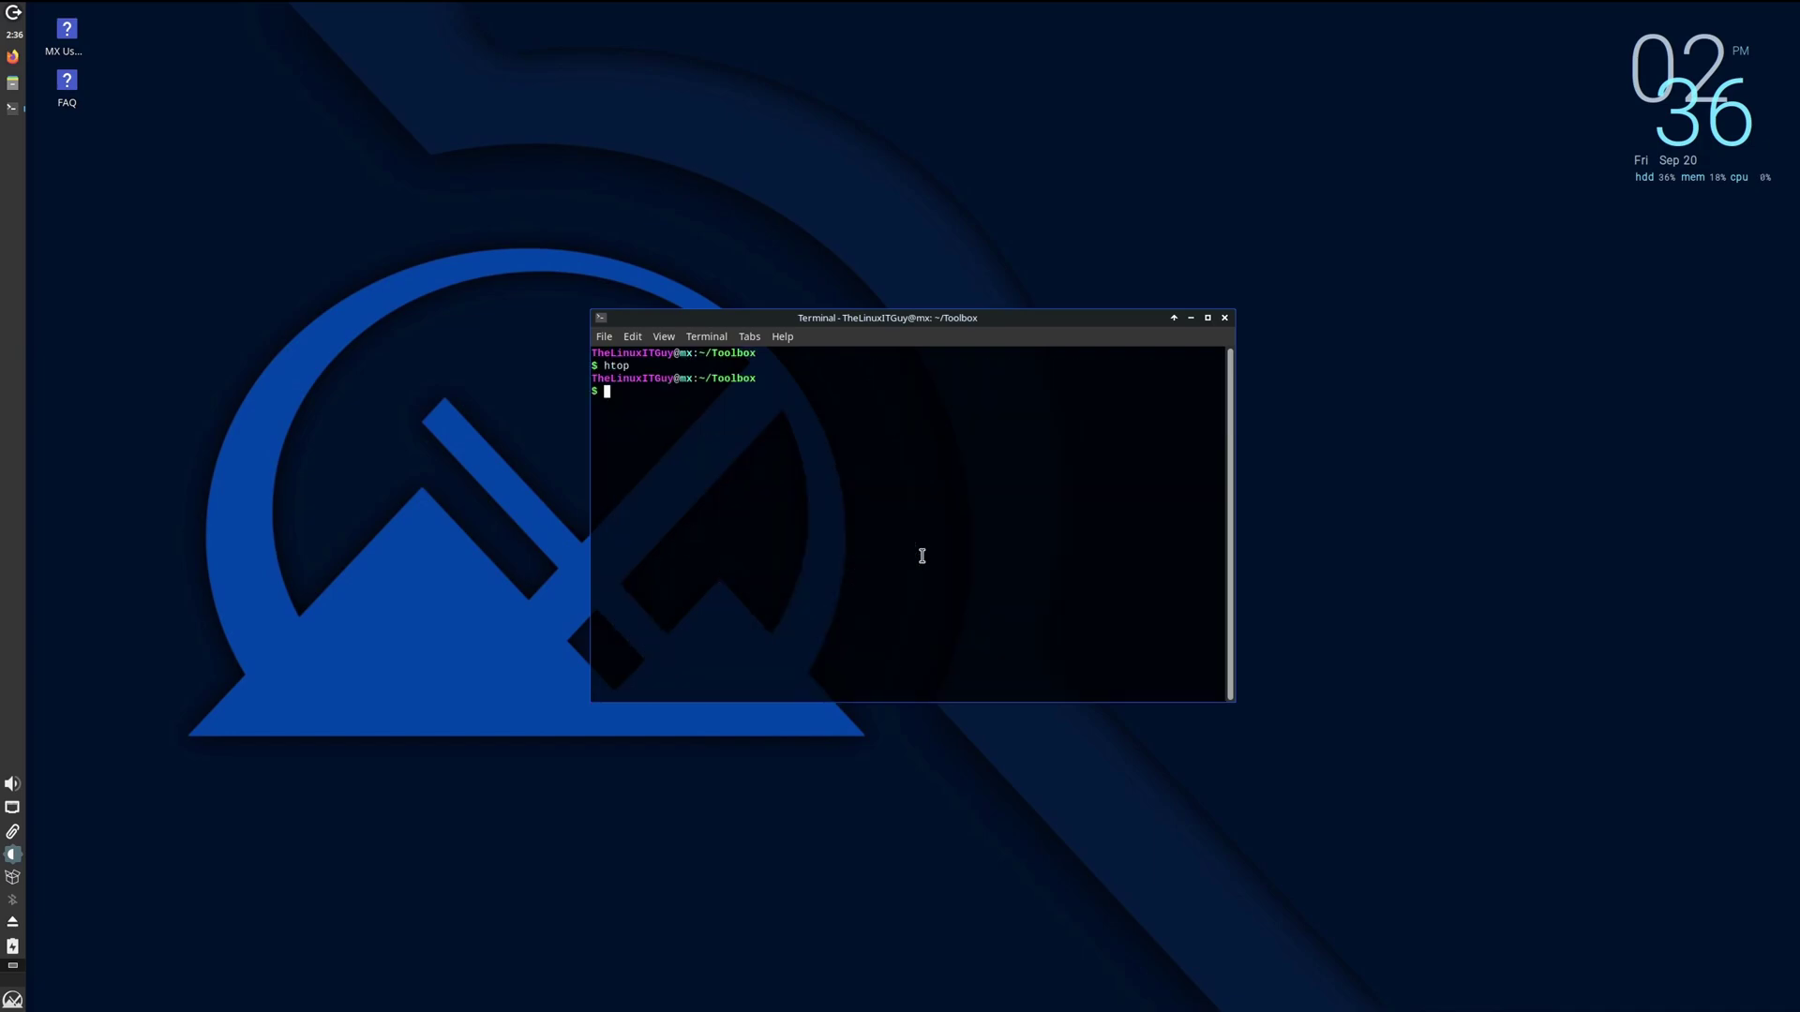
text(btop)
key(Return)
text(sudo apt install btop)
key(Return)
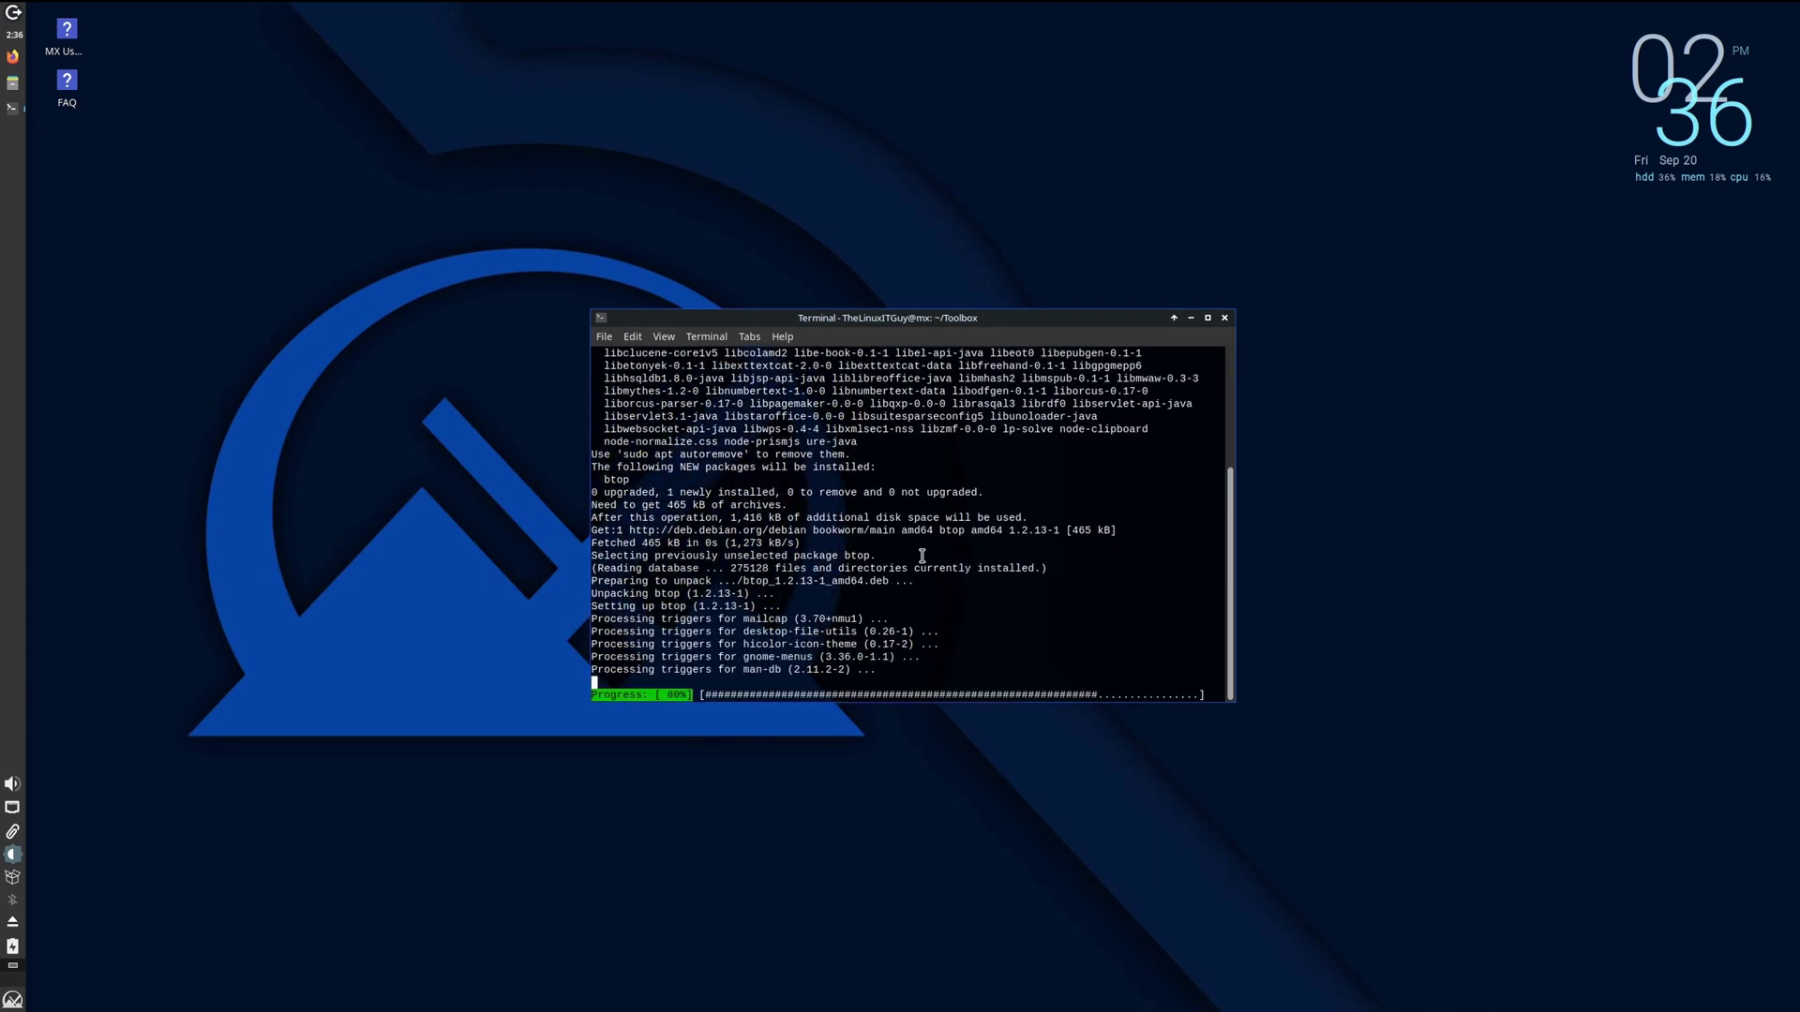
Step: Run btop to show CPU, memory, disk, network and process panels
text(btop)
key(Return)
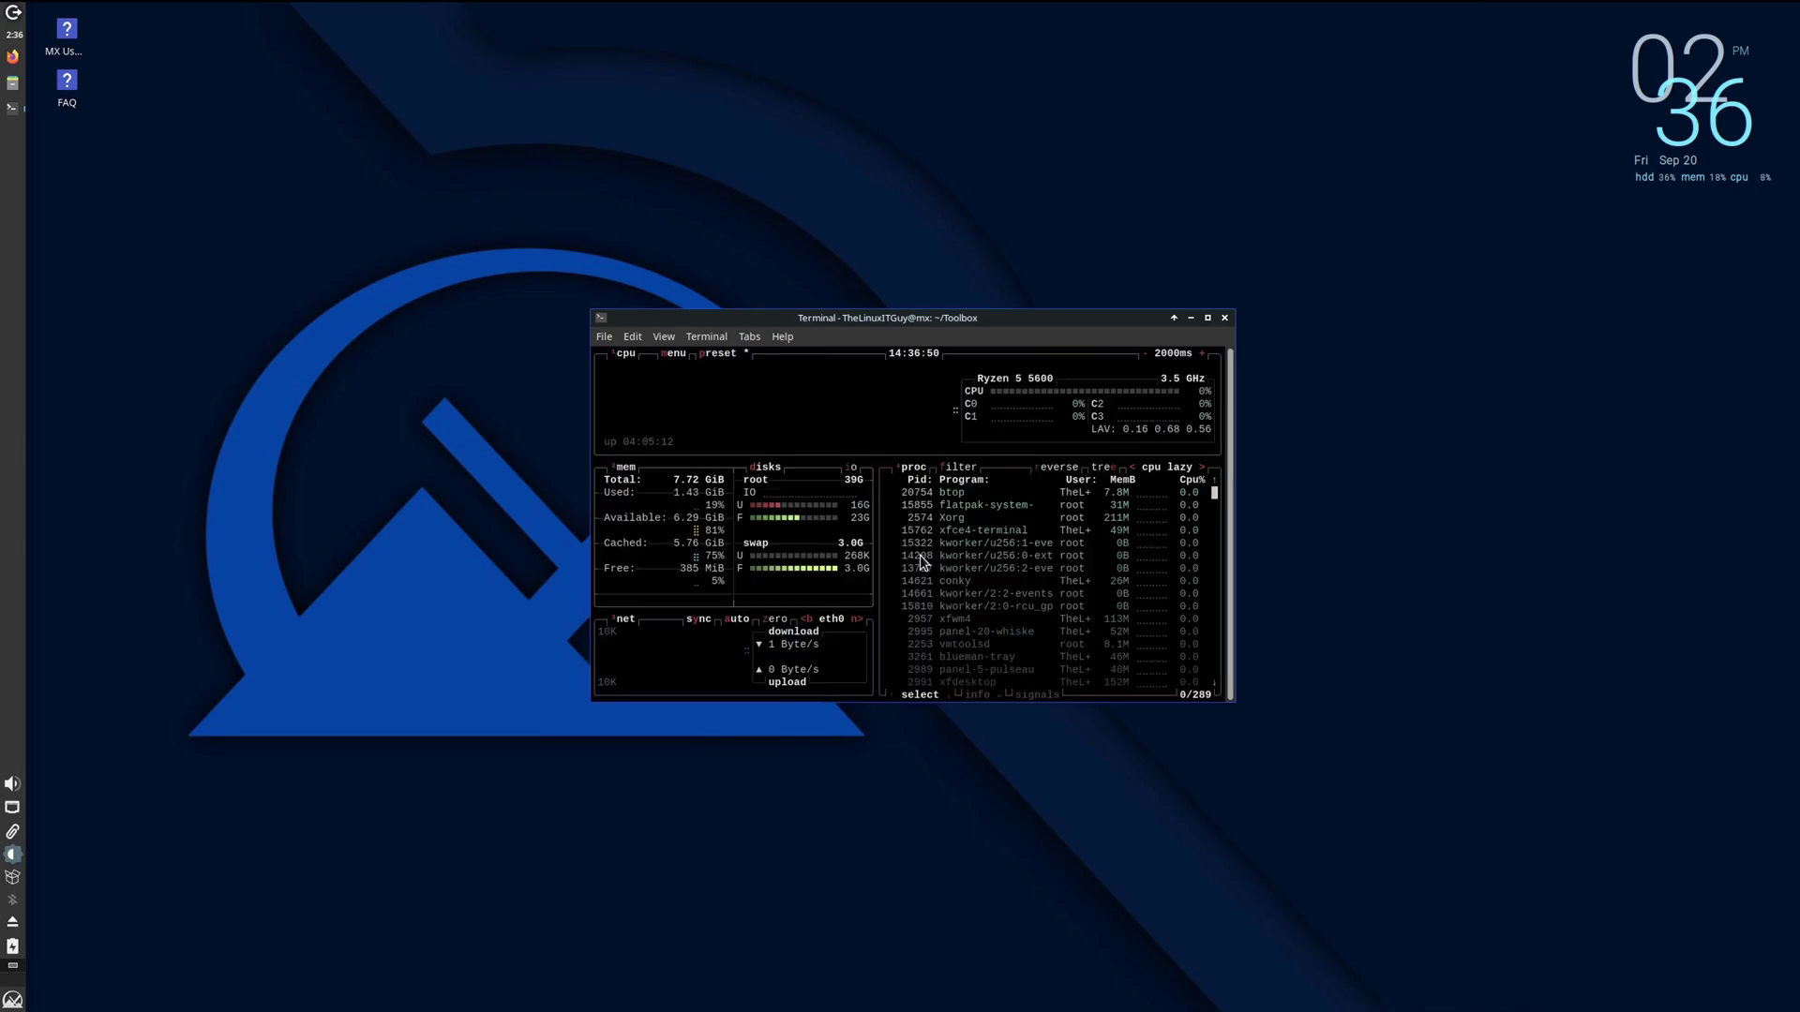